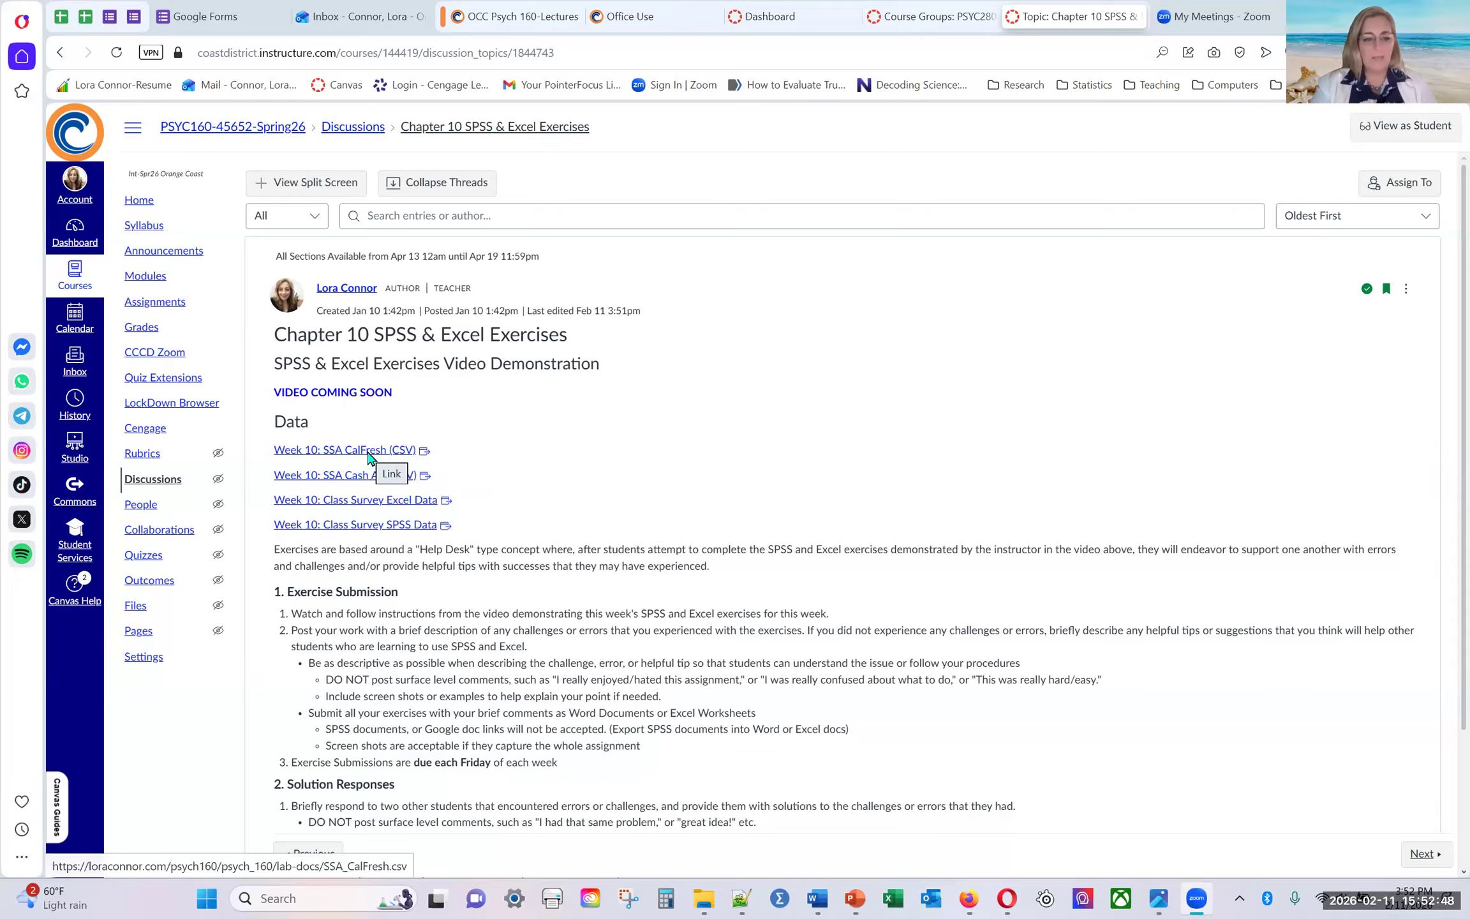
Step: Download the four Week 10 data files: SSA CalFresh (CSV), SSA Cash Aid (CSV), Class Survey Excel Data and Class Survey SPSS Data
click(368, 457)
click(361, 479)
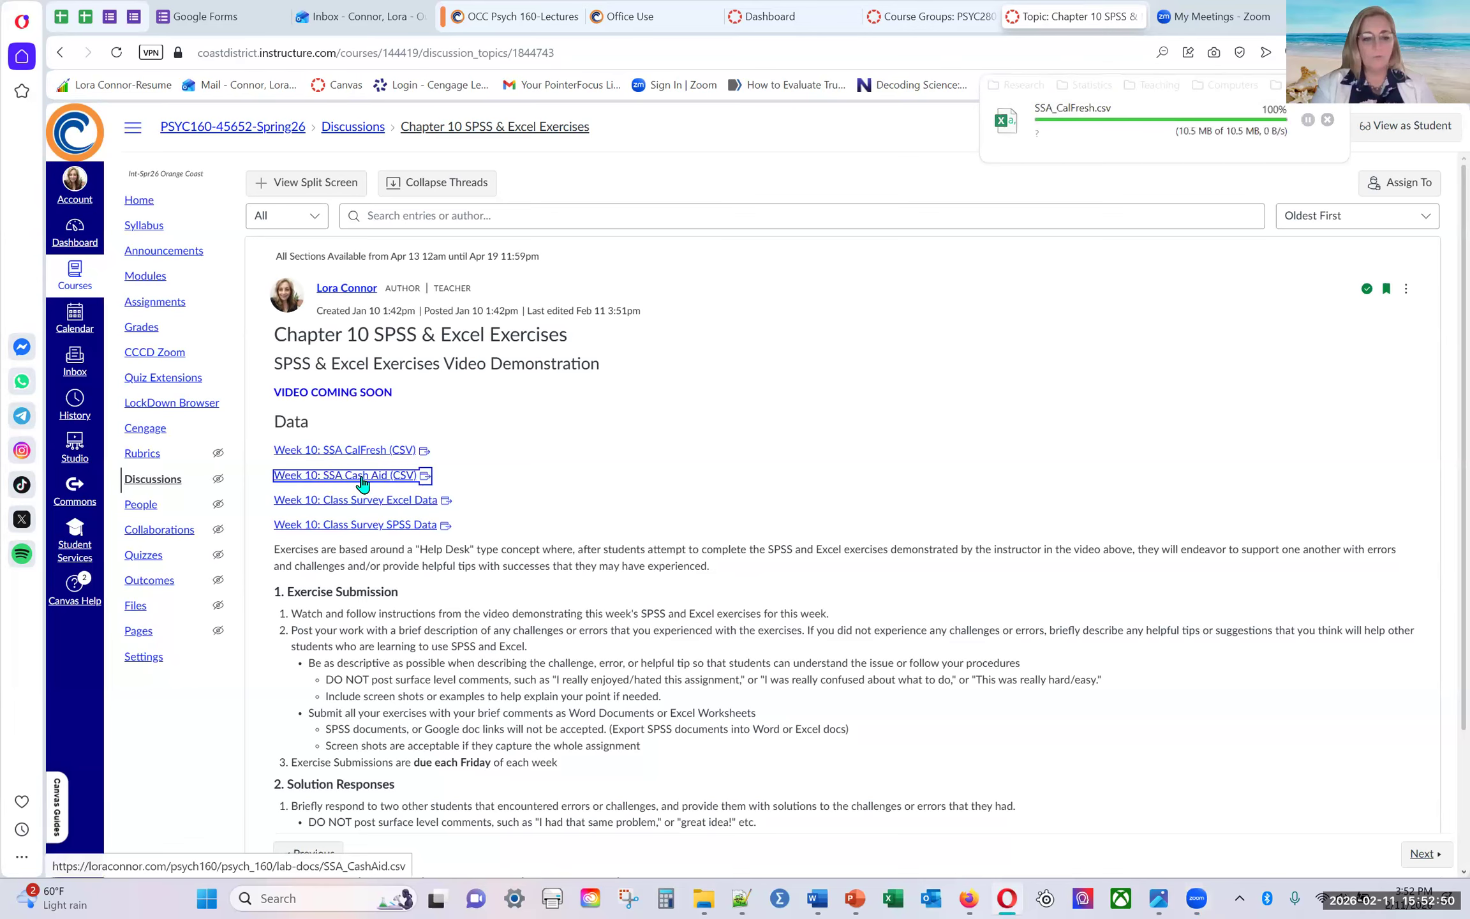
click(370, 502)
click(372, 525)
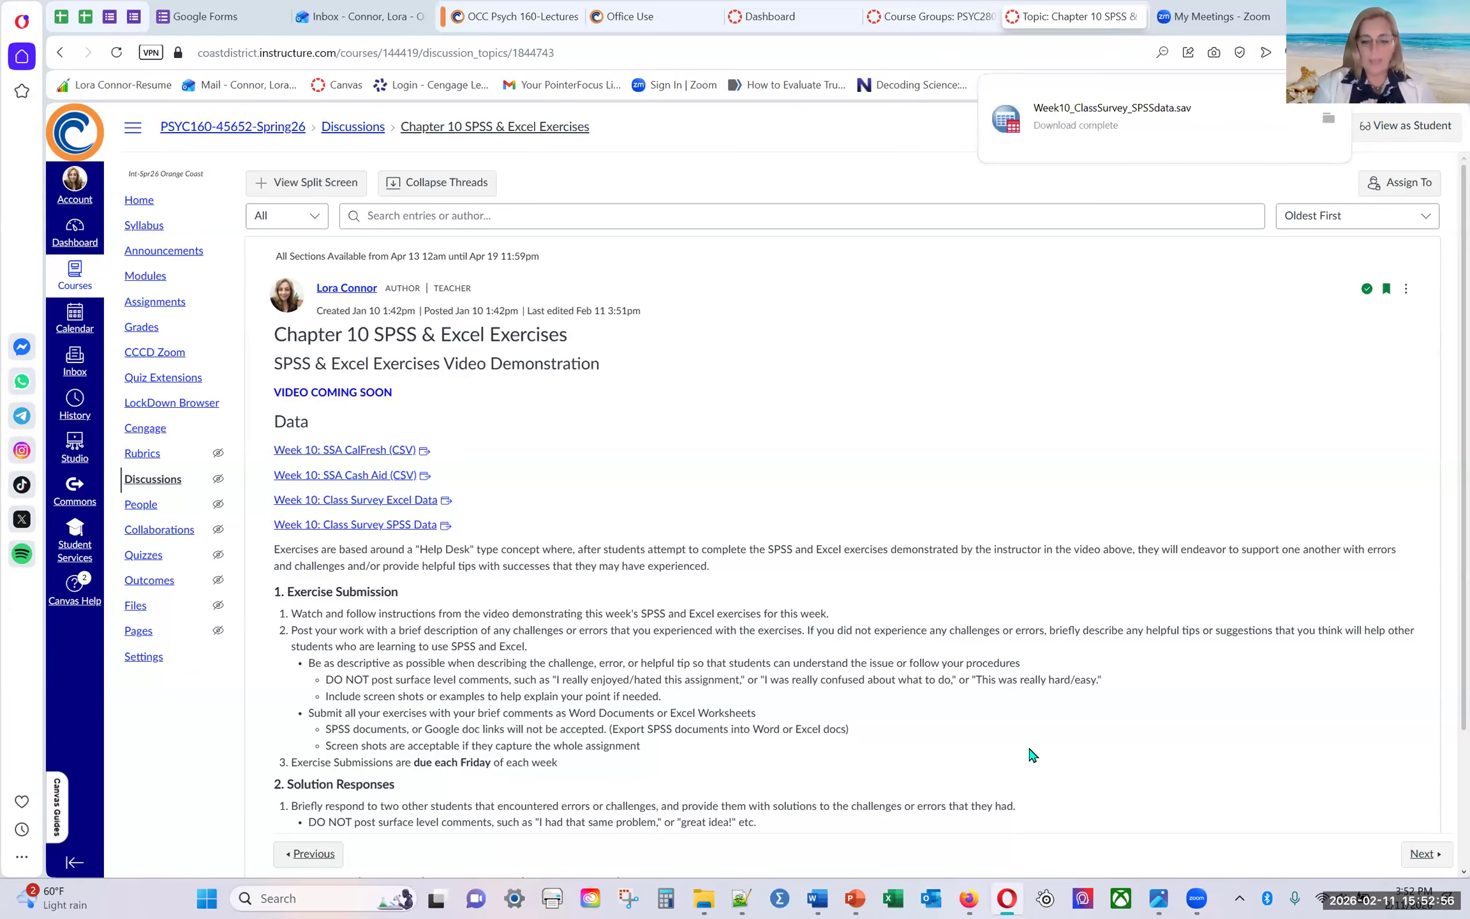
Step: Open Excel and create a blank workbook
click(345, 903)
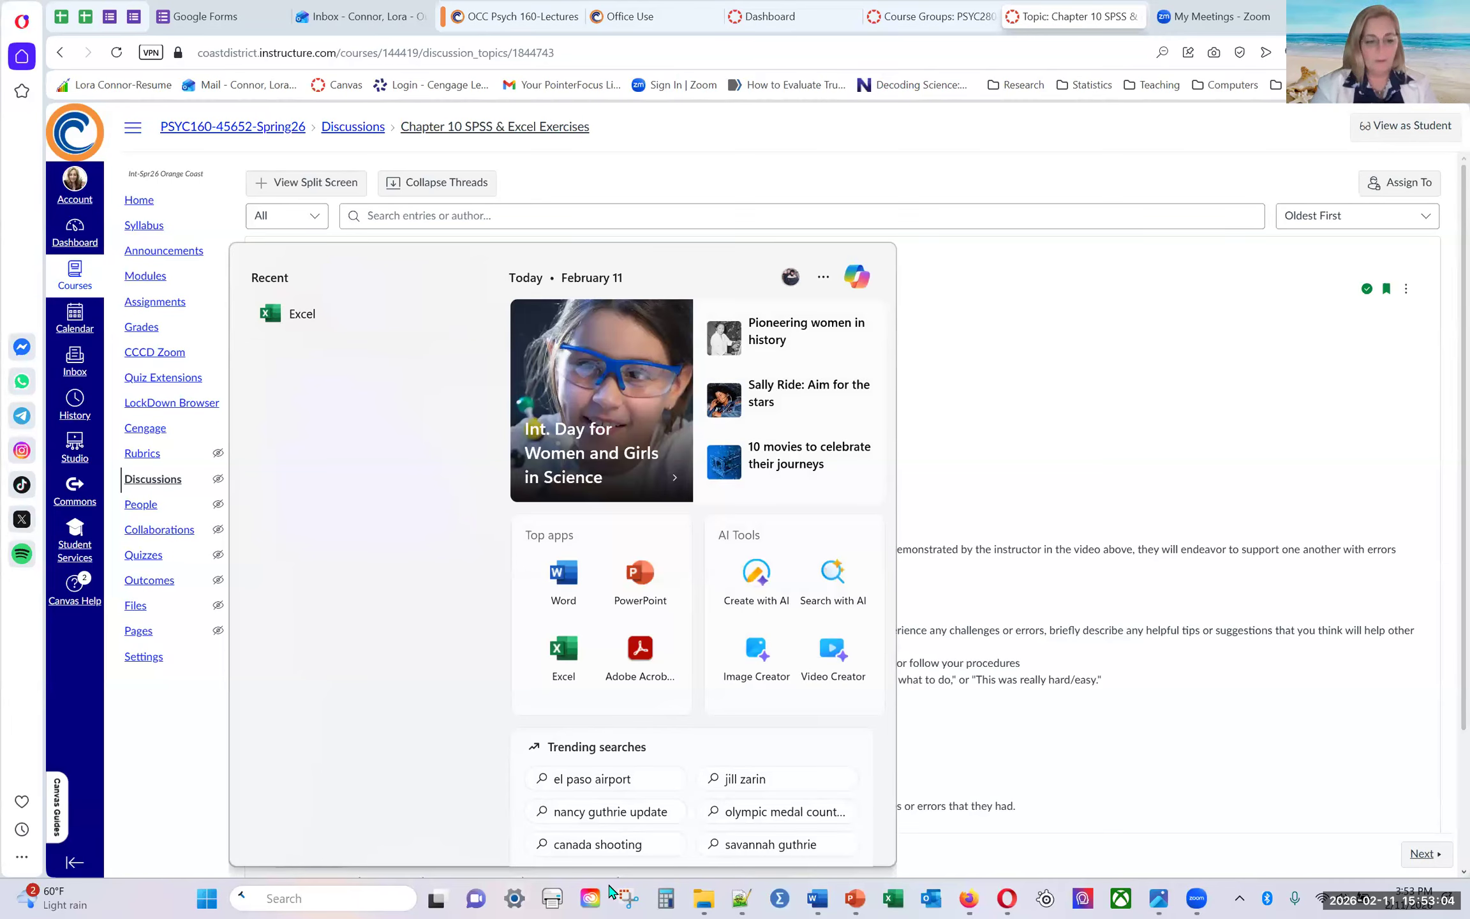
text(Excel)
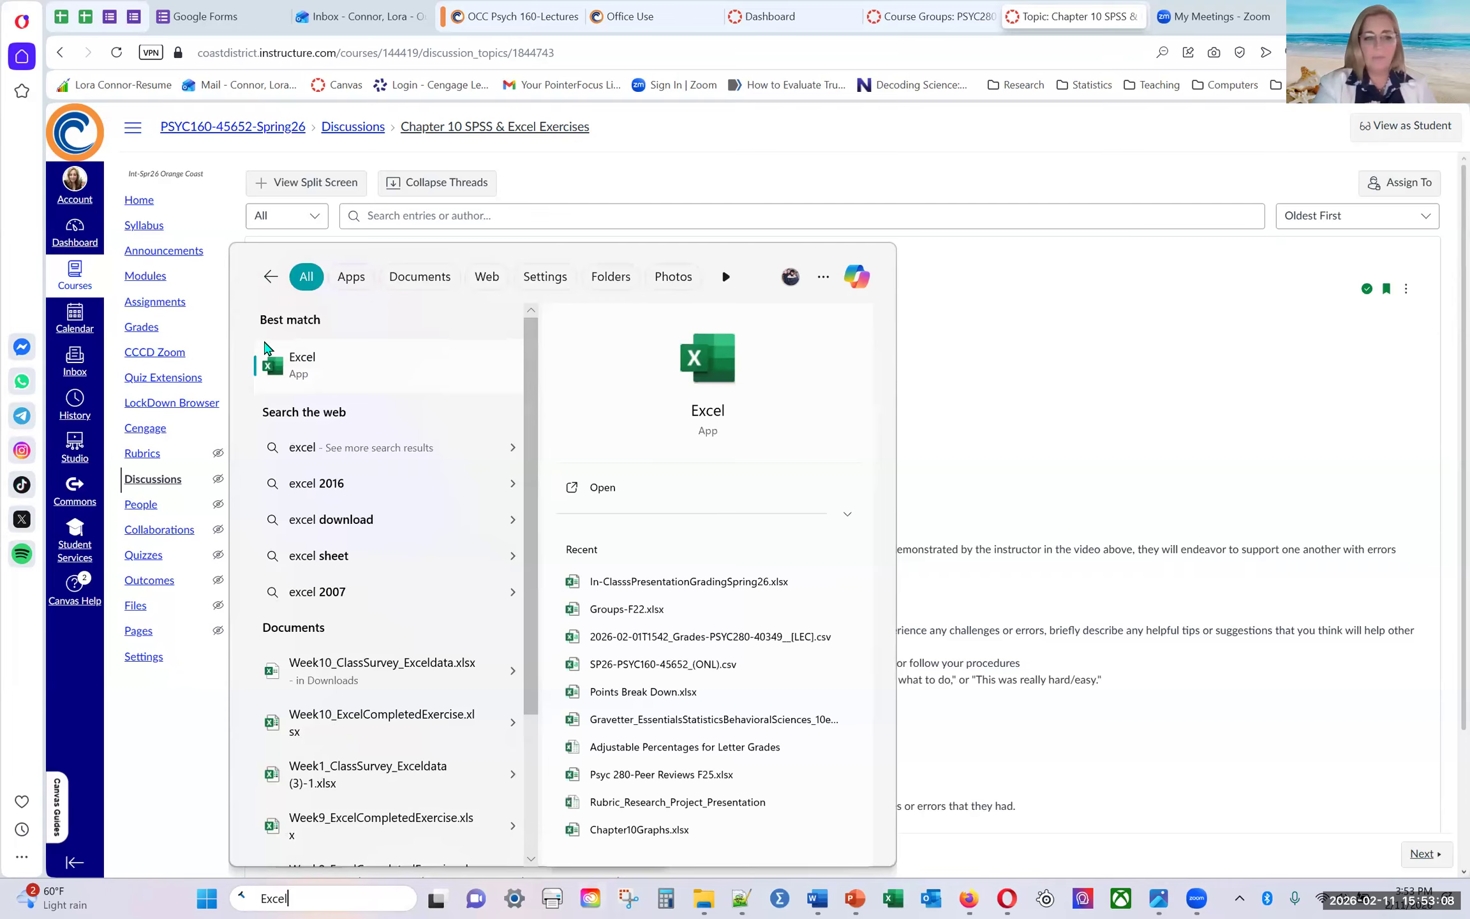
click(306, 365)
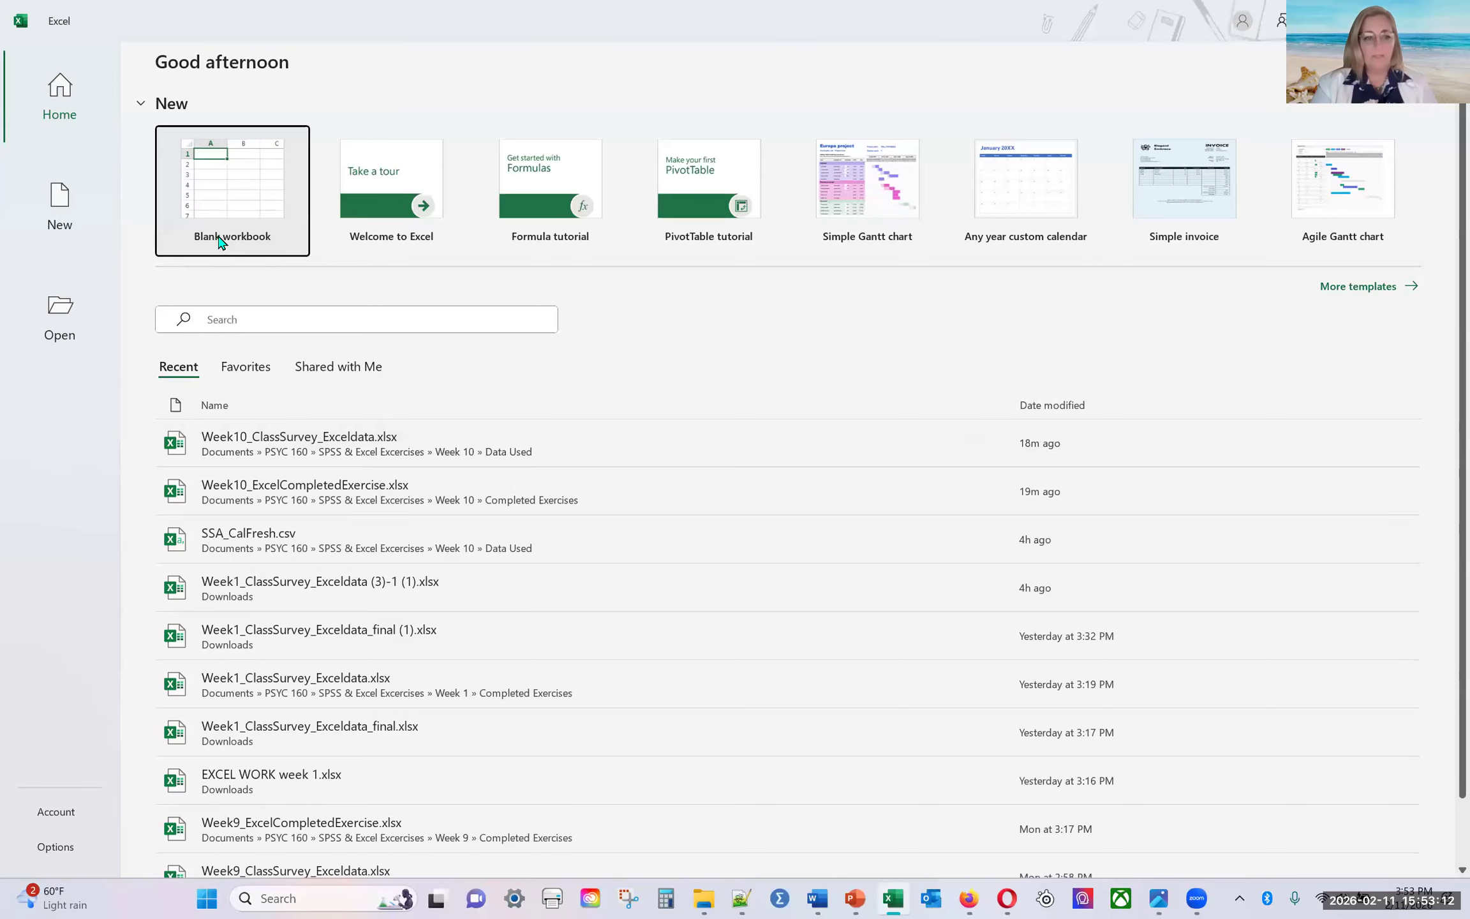
click(229, 206)
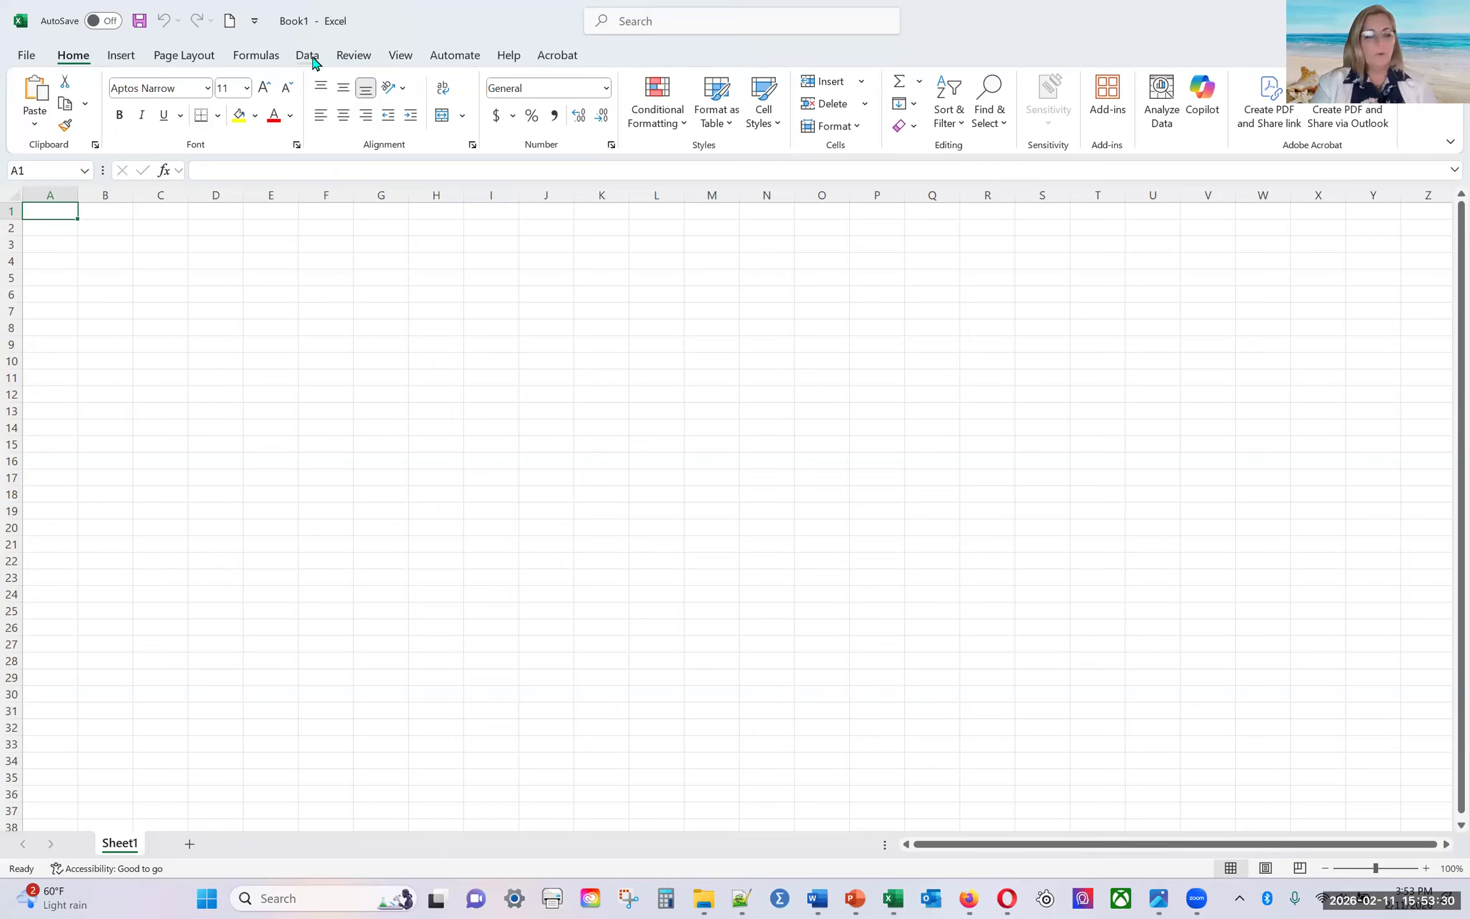
Step: Import SSA_CashAid.csv from the Downloads folder as a text/CSV data source and load it into the workbook
click(307, 56)
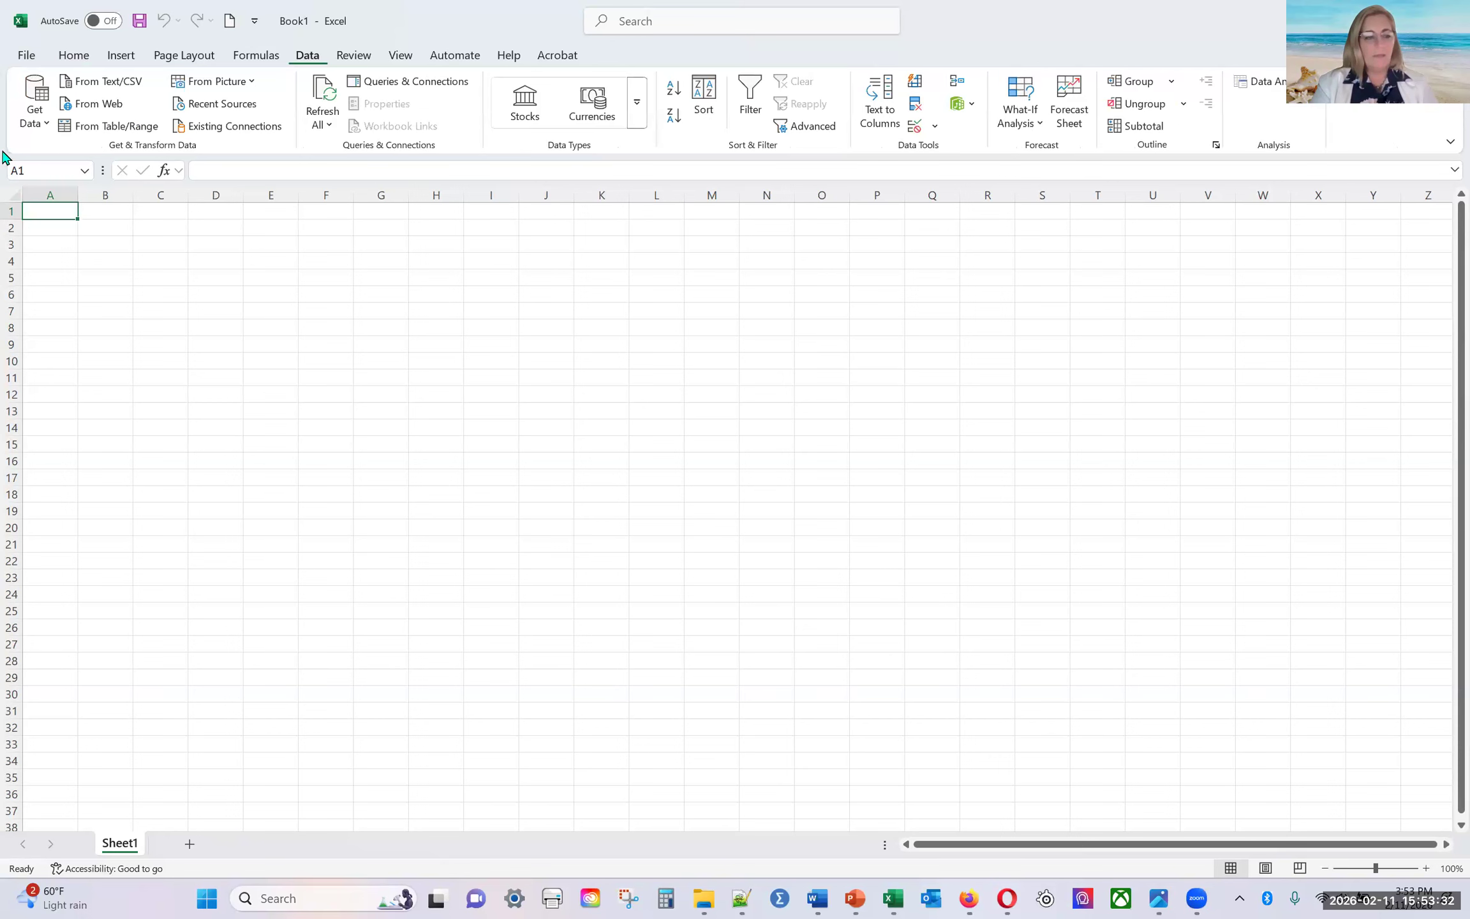
click(35, 127)
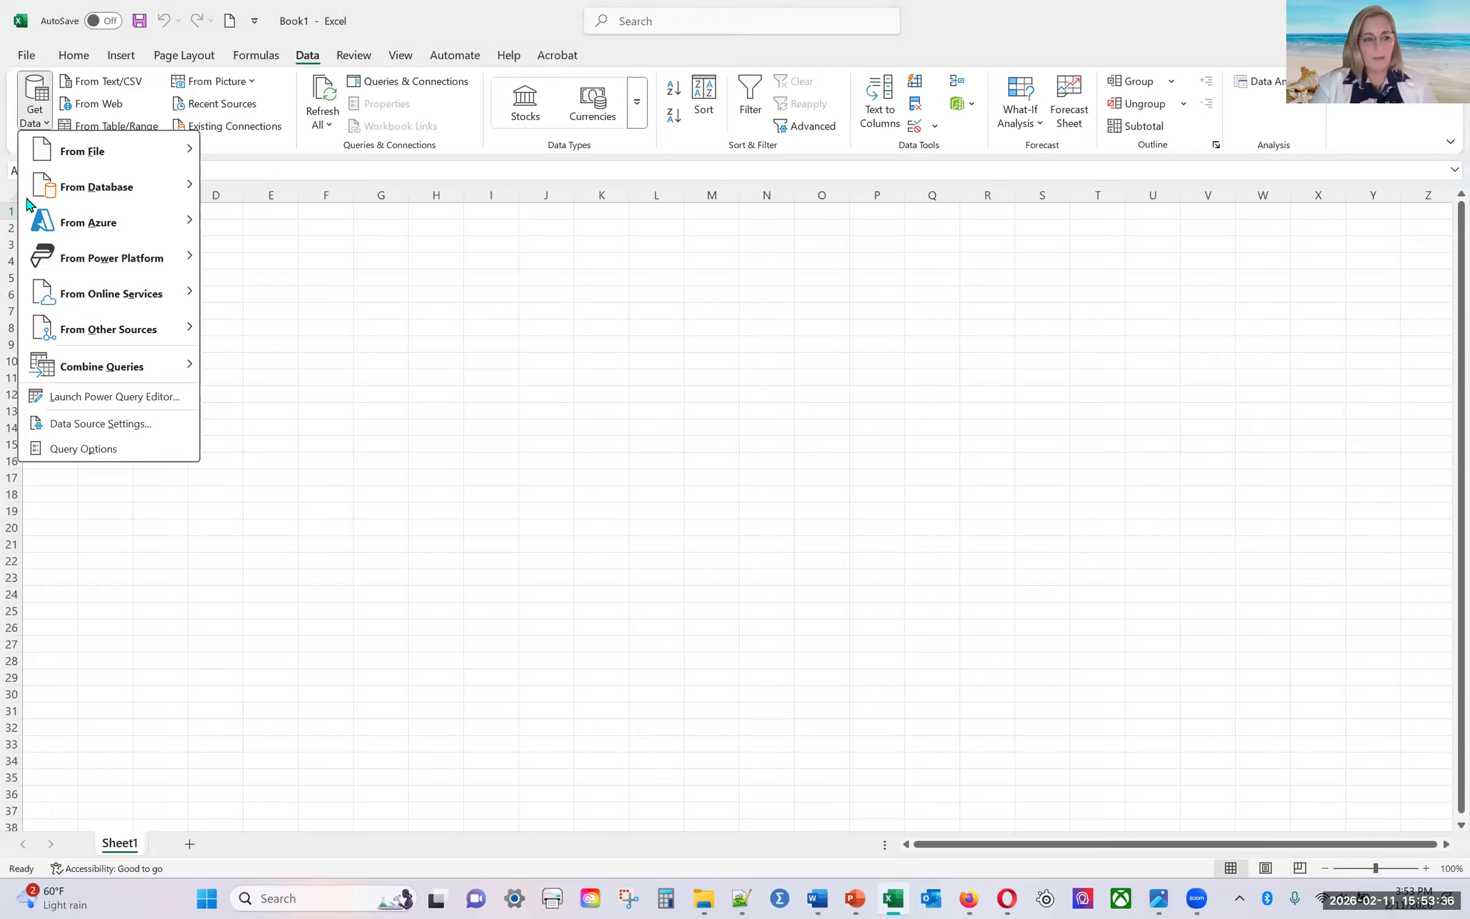
mouse_move(138, 158)
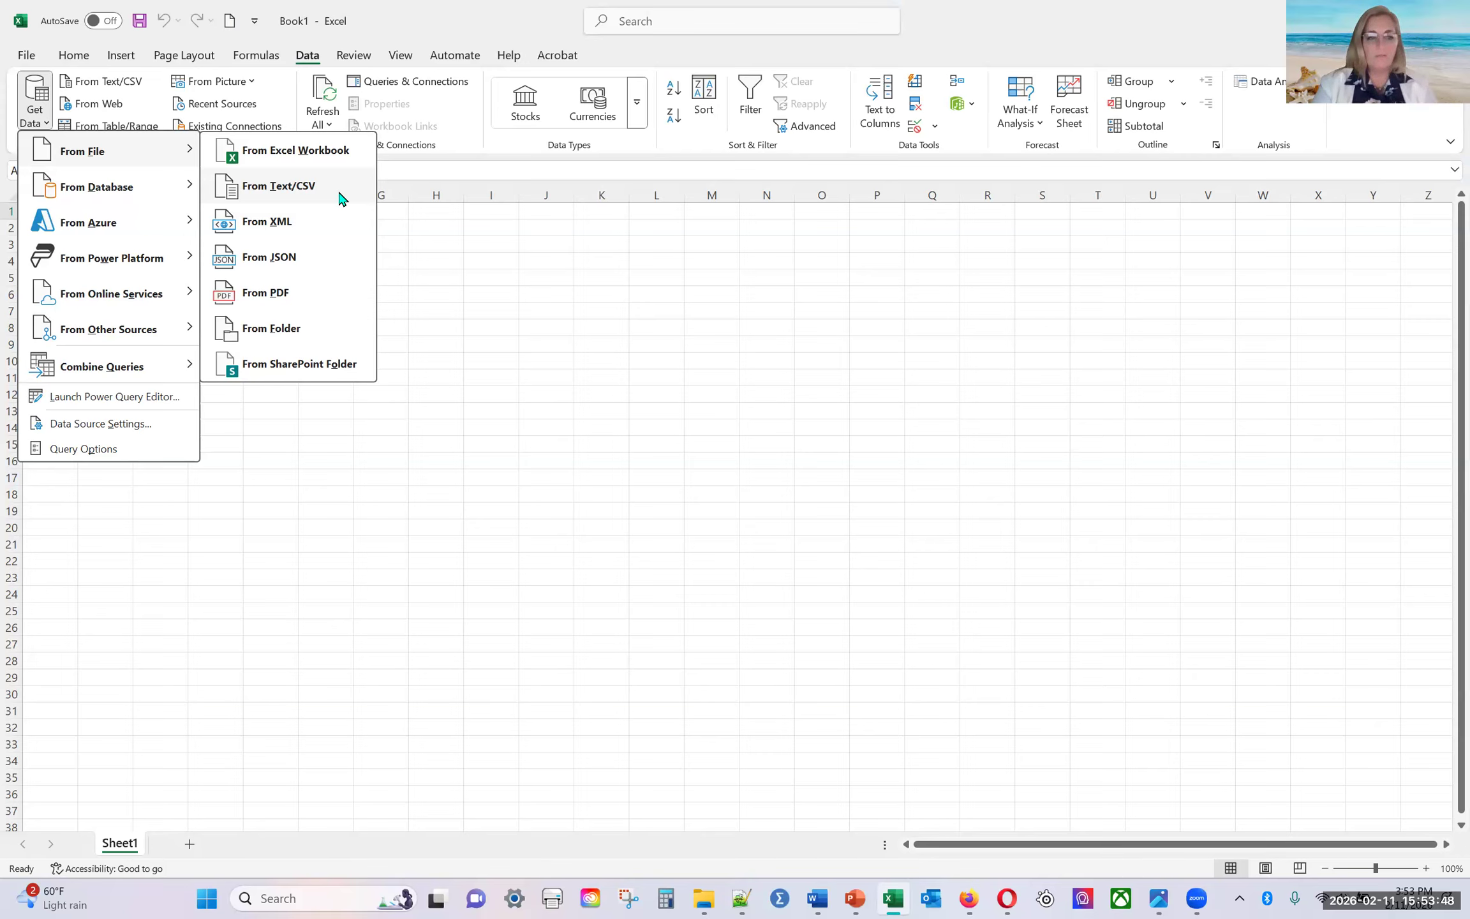
click(290, 186)
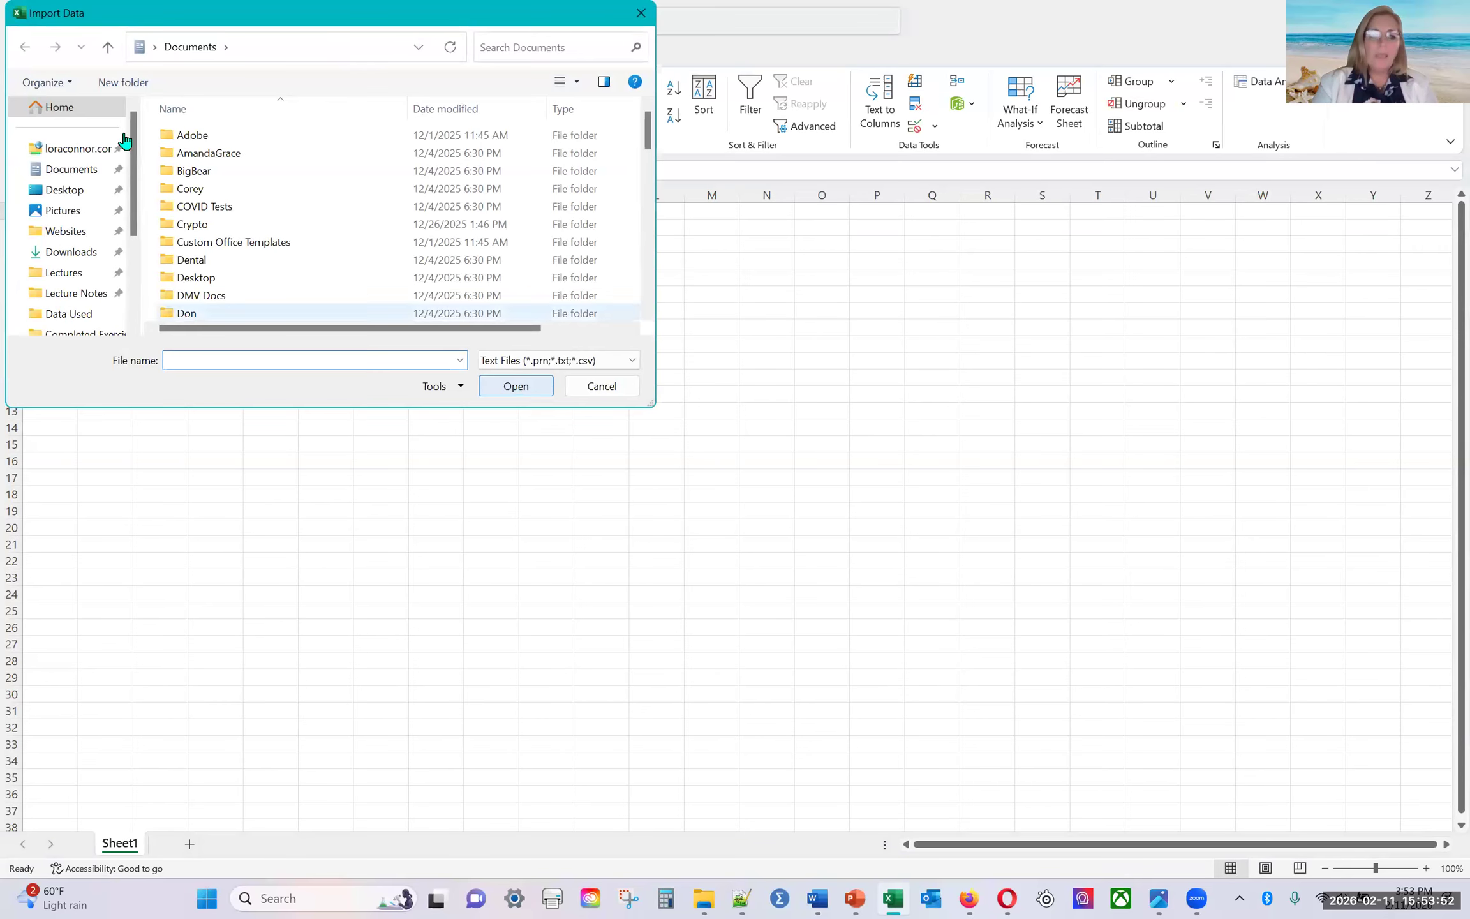
click(88, 252)
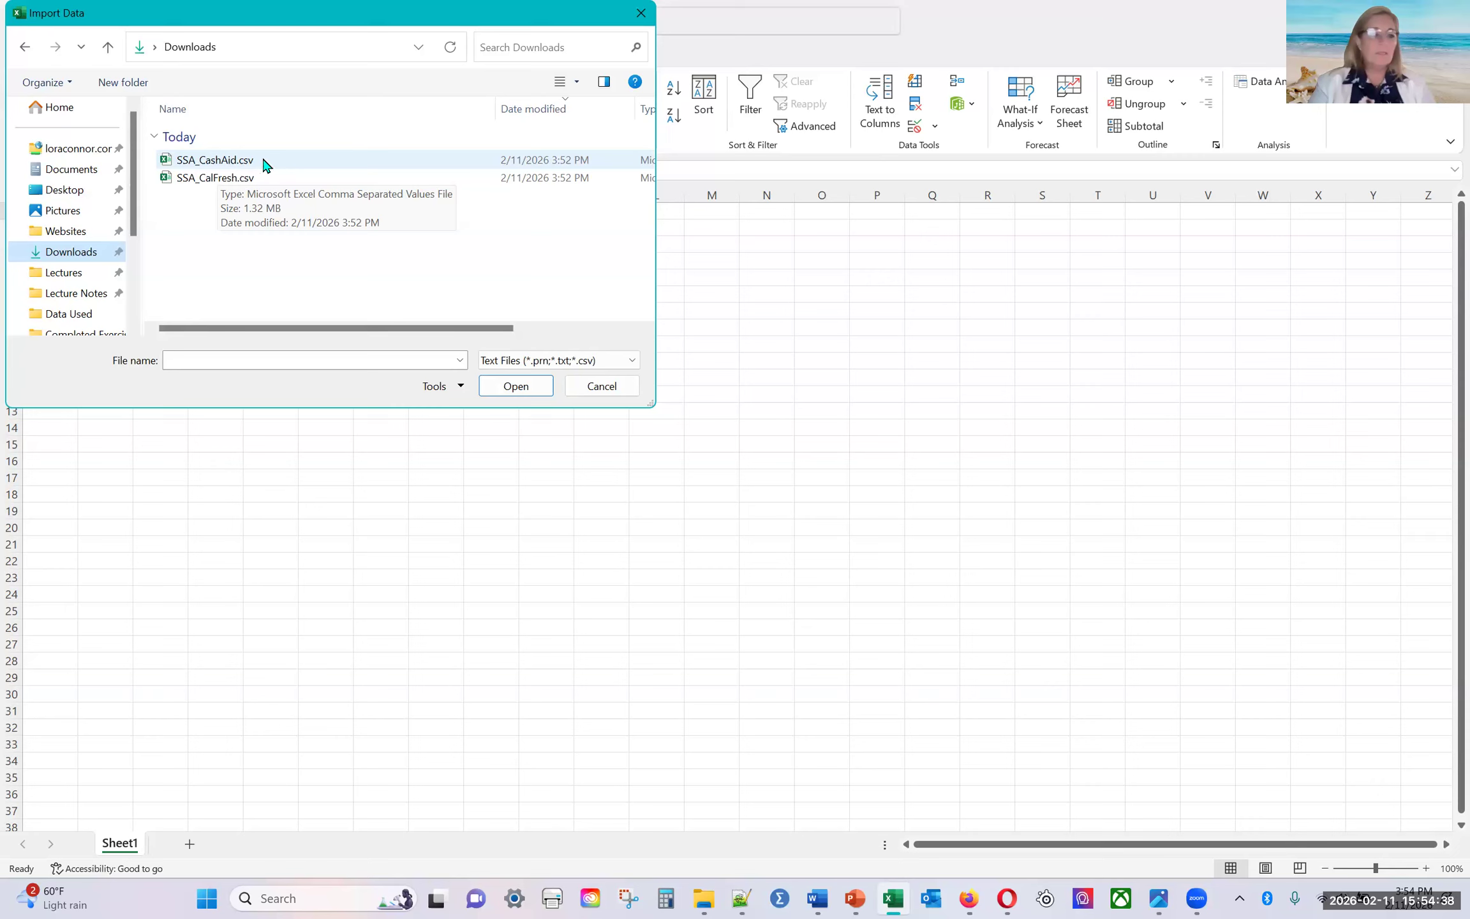
double_click(225, 160)
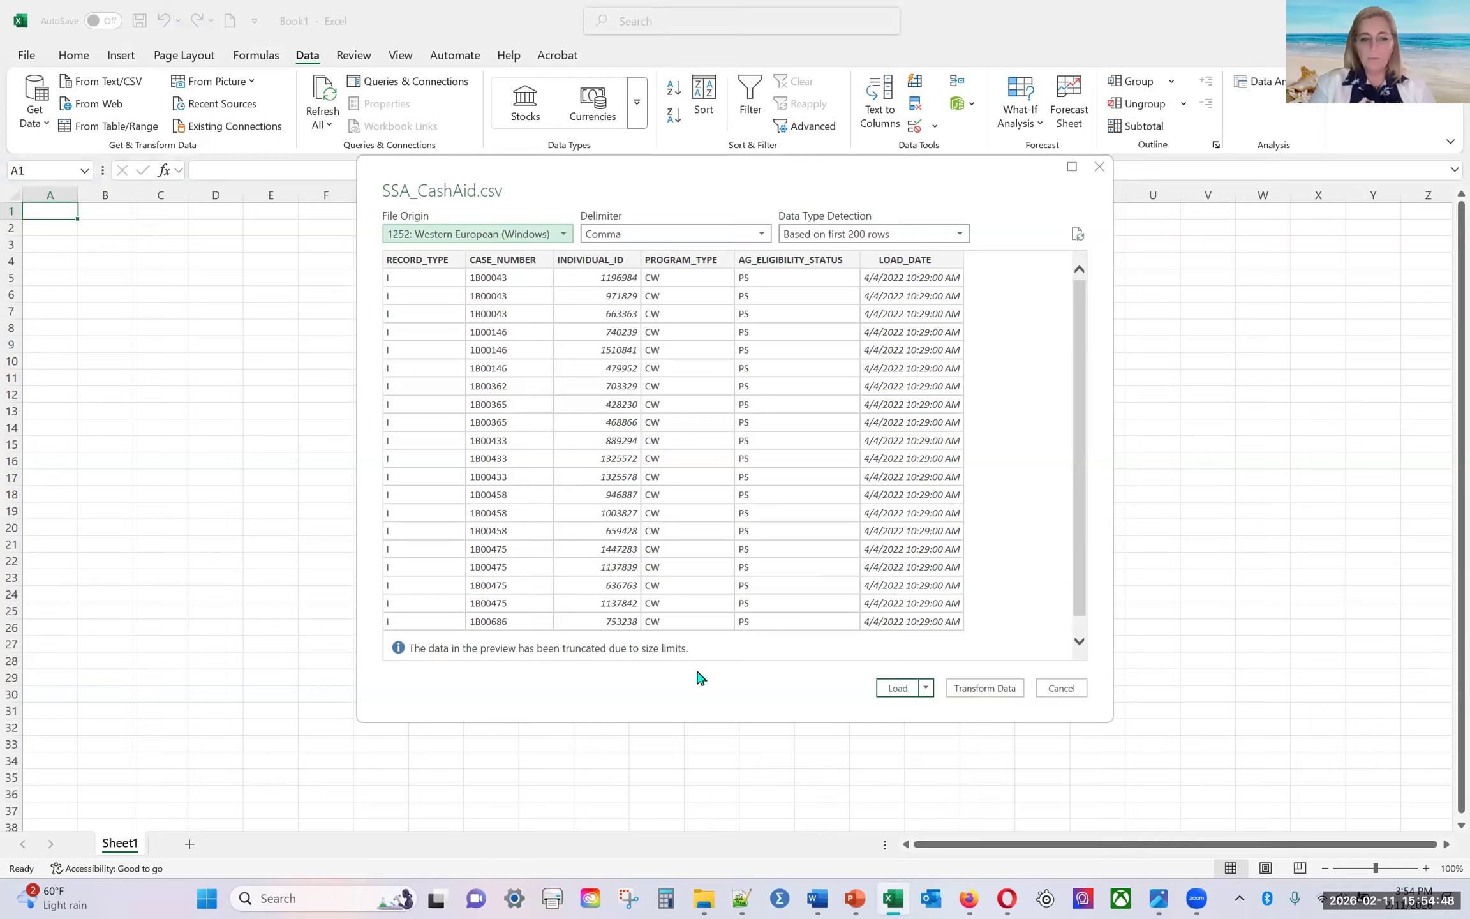
click(928, 693)
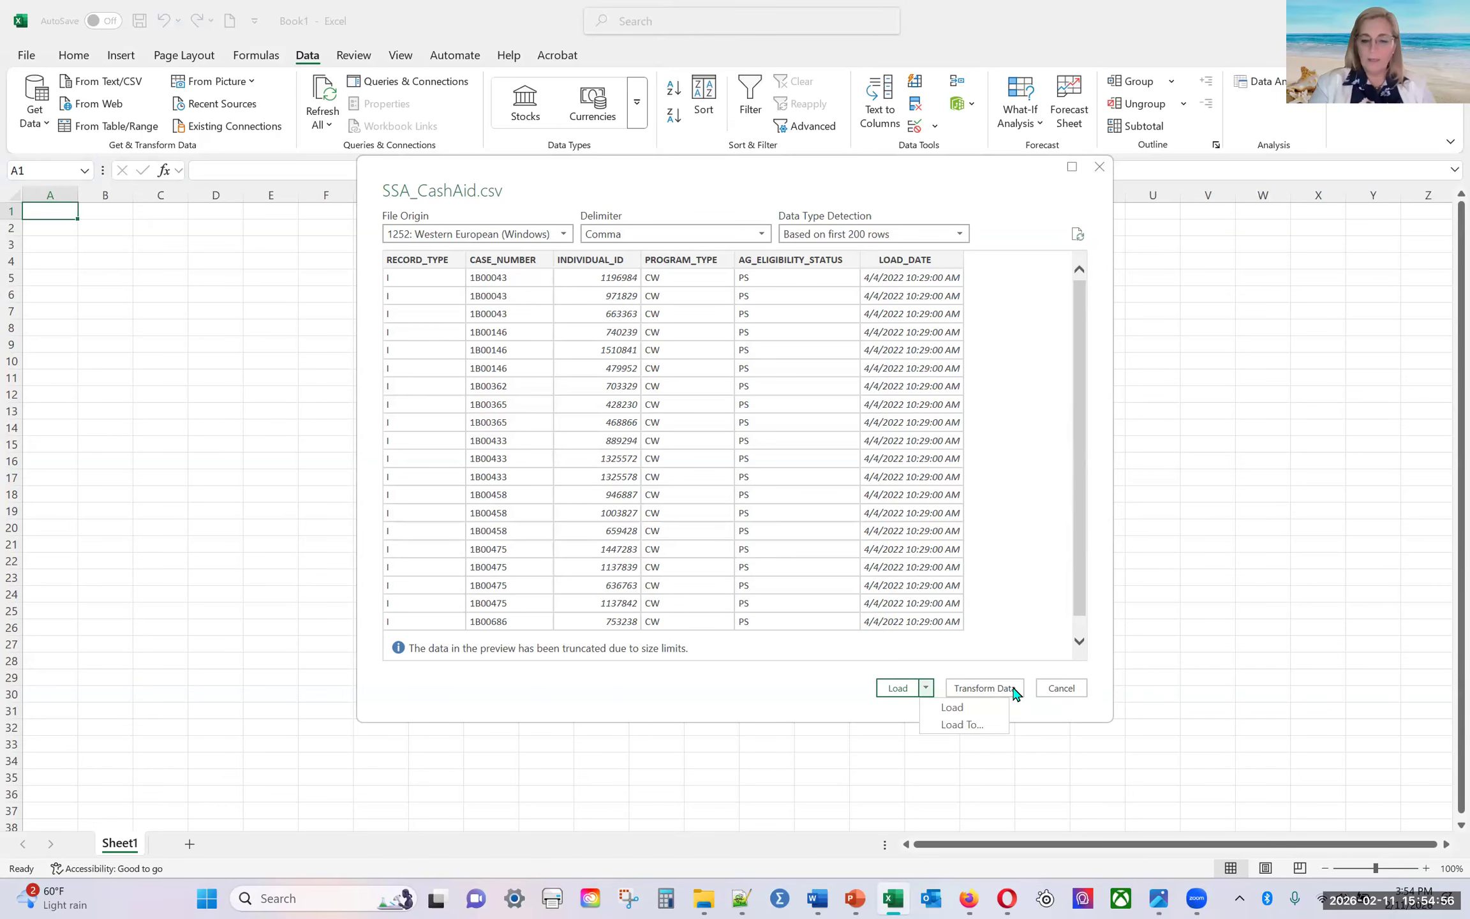
click(952, 708)
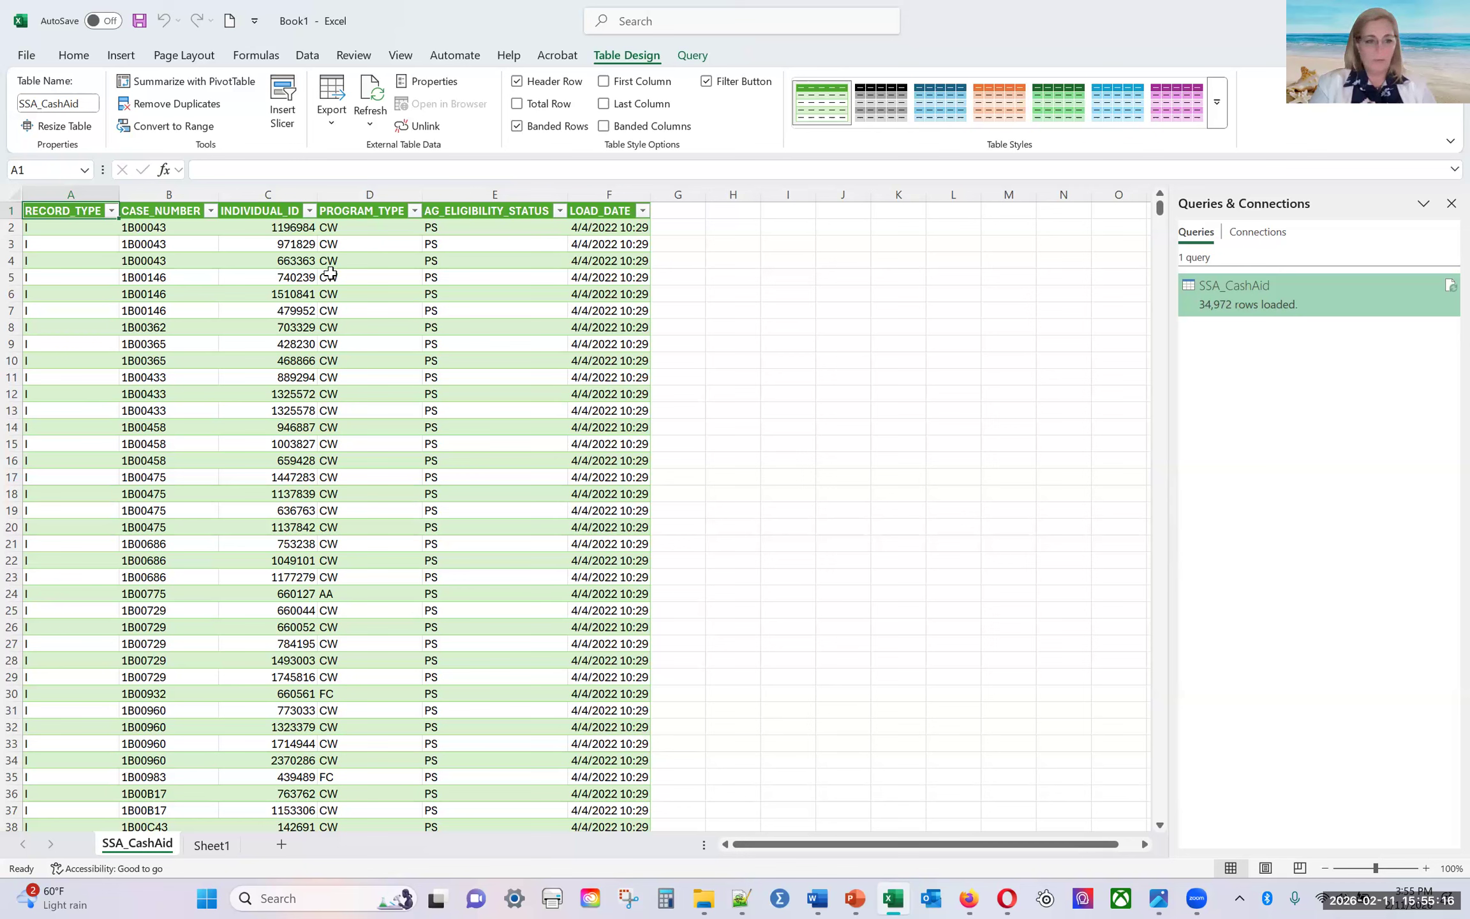
Step: Check which filter values the PROGRAM_TYPE column offers, without applying a filter
click(414, 211)
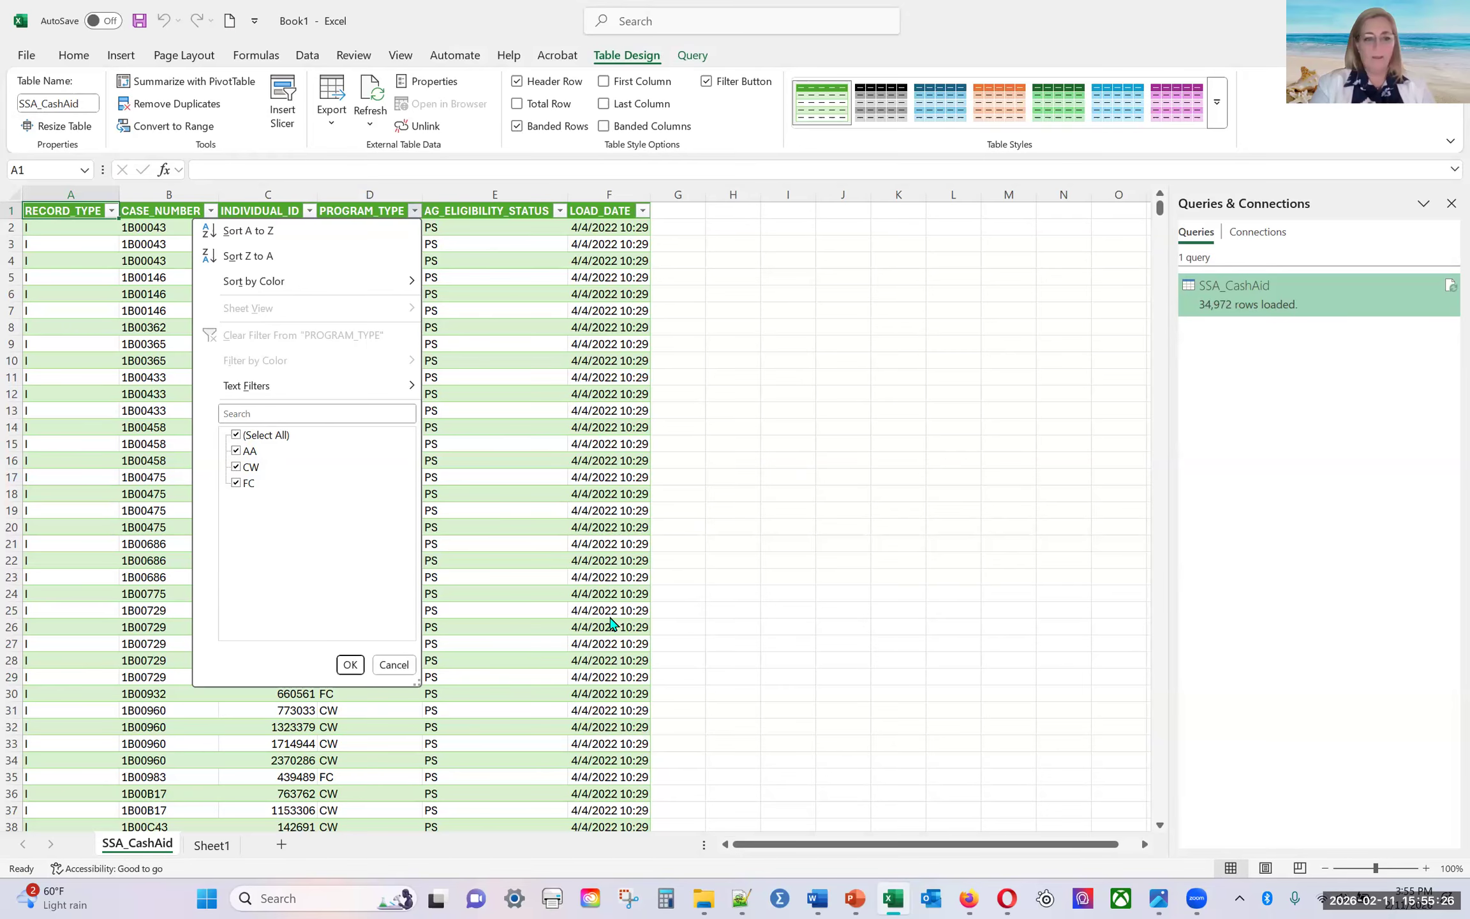
key(Escape)
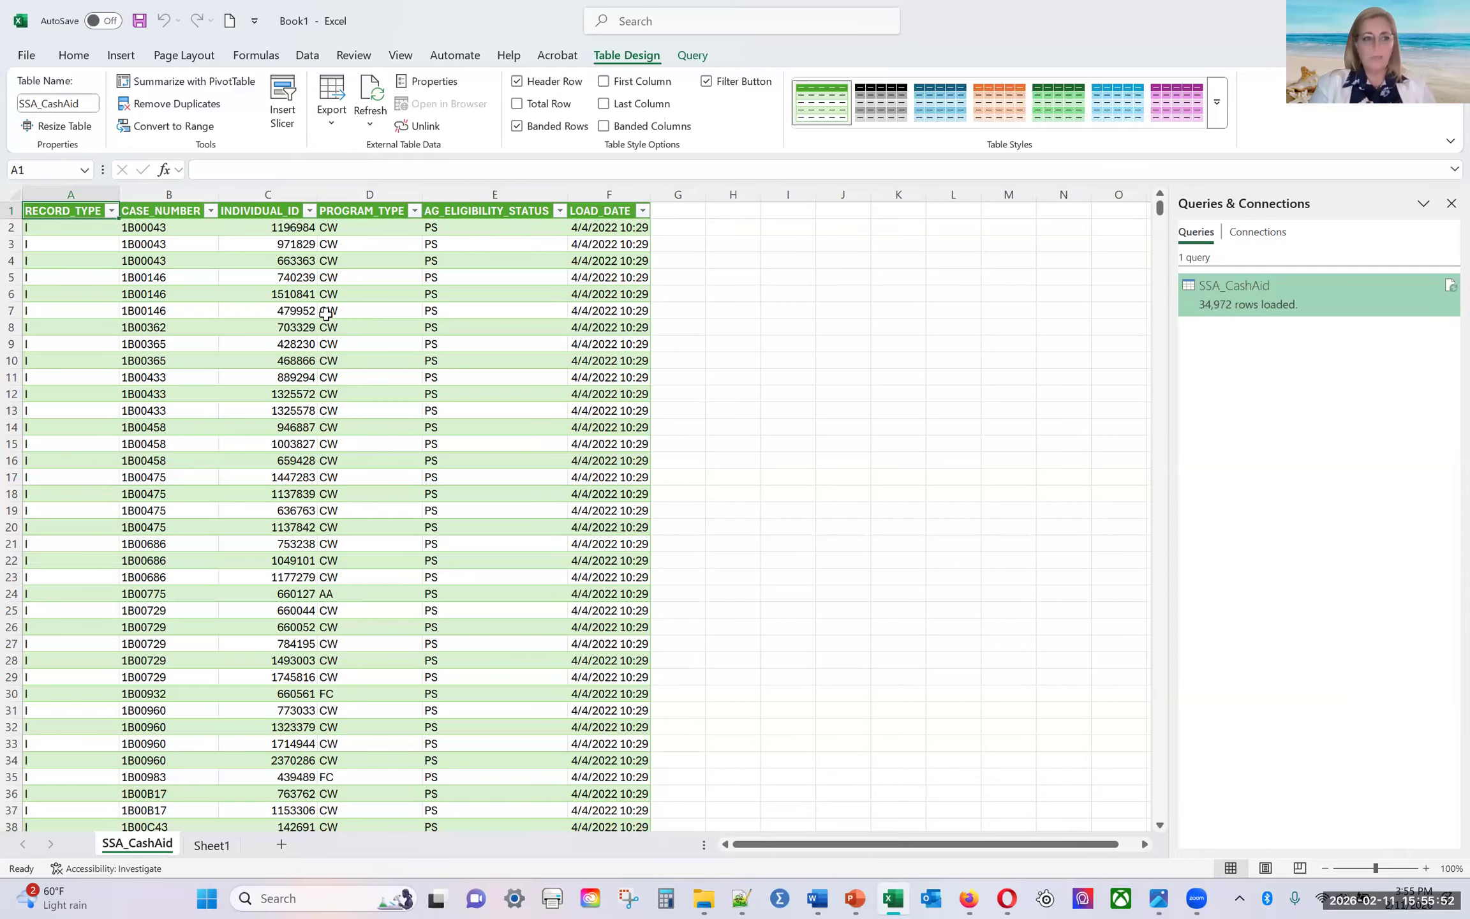
Step: Import SSA_CalFresh.csv from the Downloads folder as a second text/CSV query and load it into the workbook
click(305, 56)
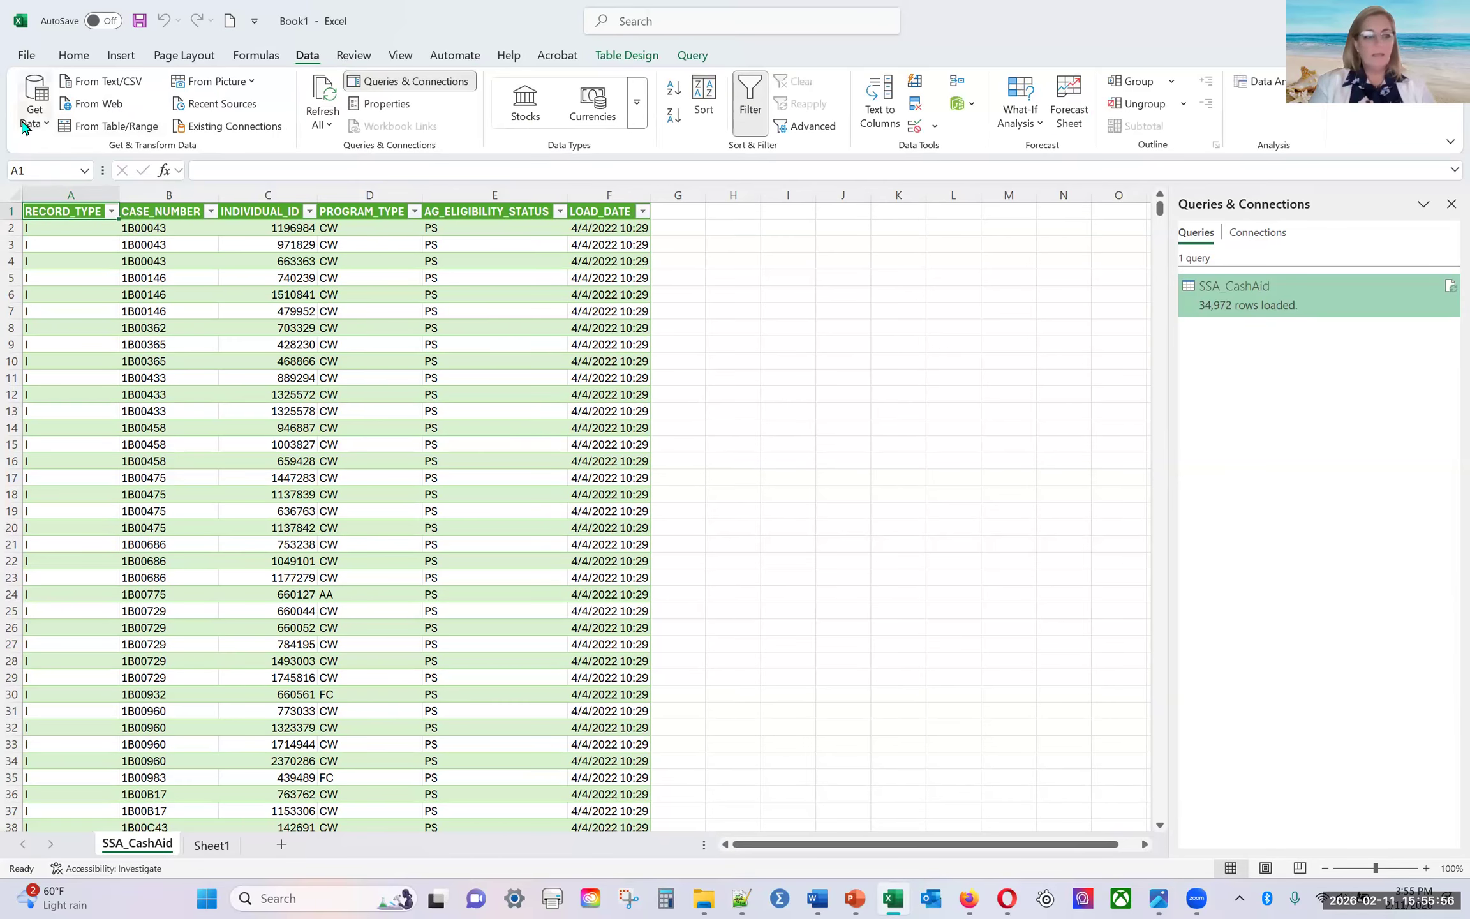
click(22, 125)
mouse_move(95, 152)
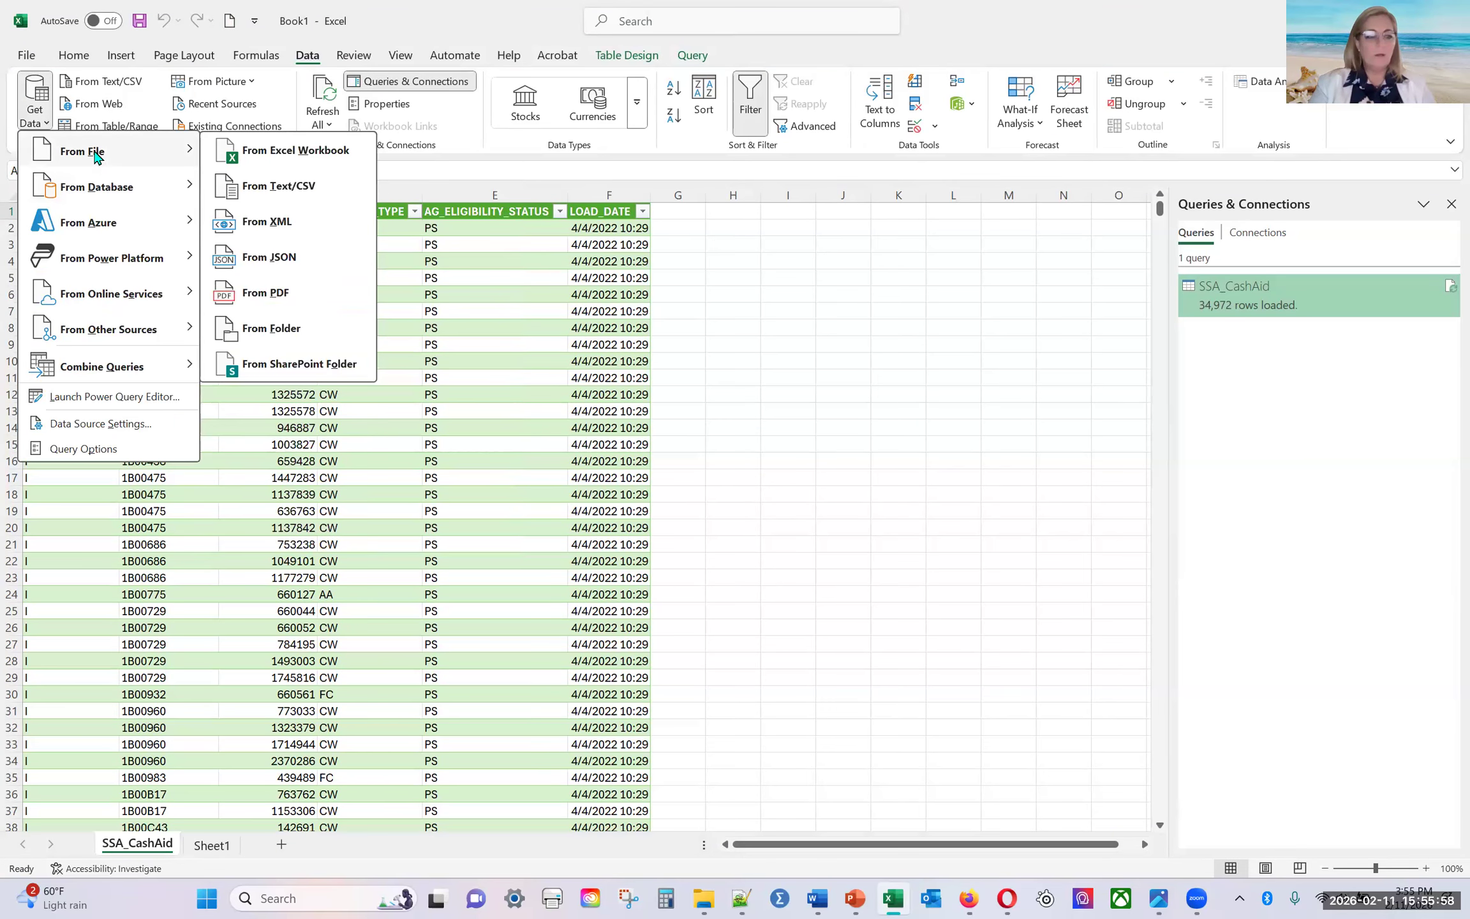
click(303, 197)
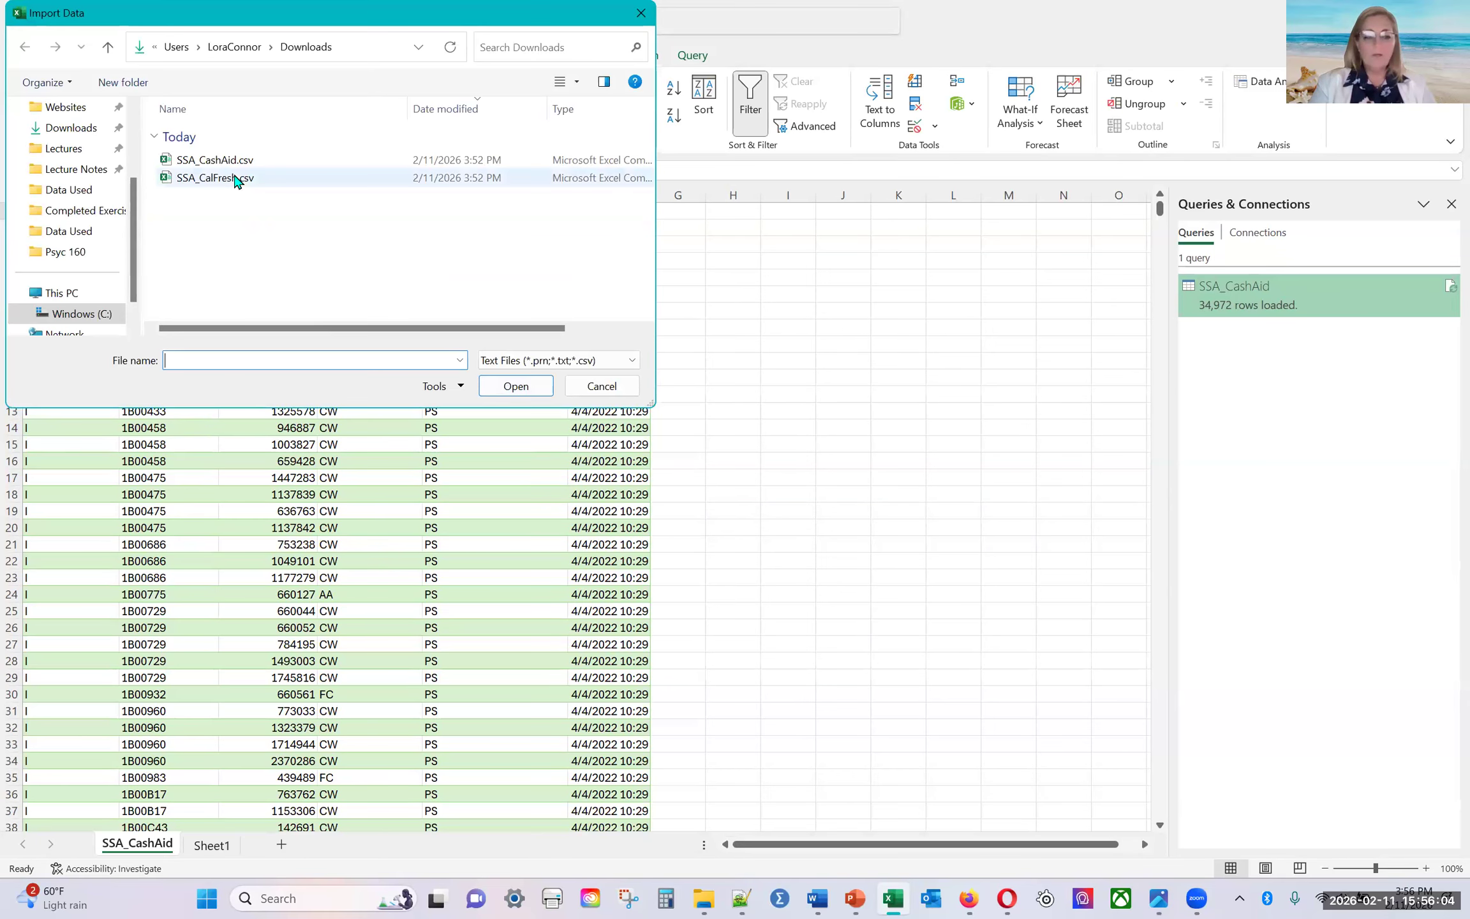
double_click(234, 178)
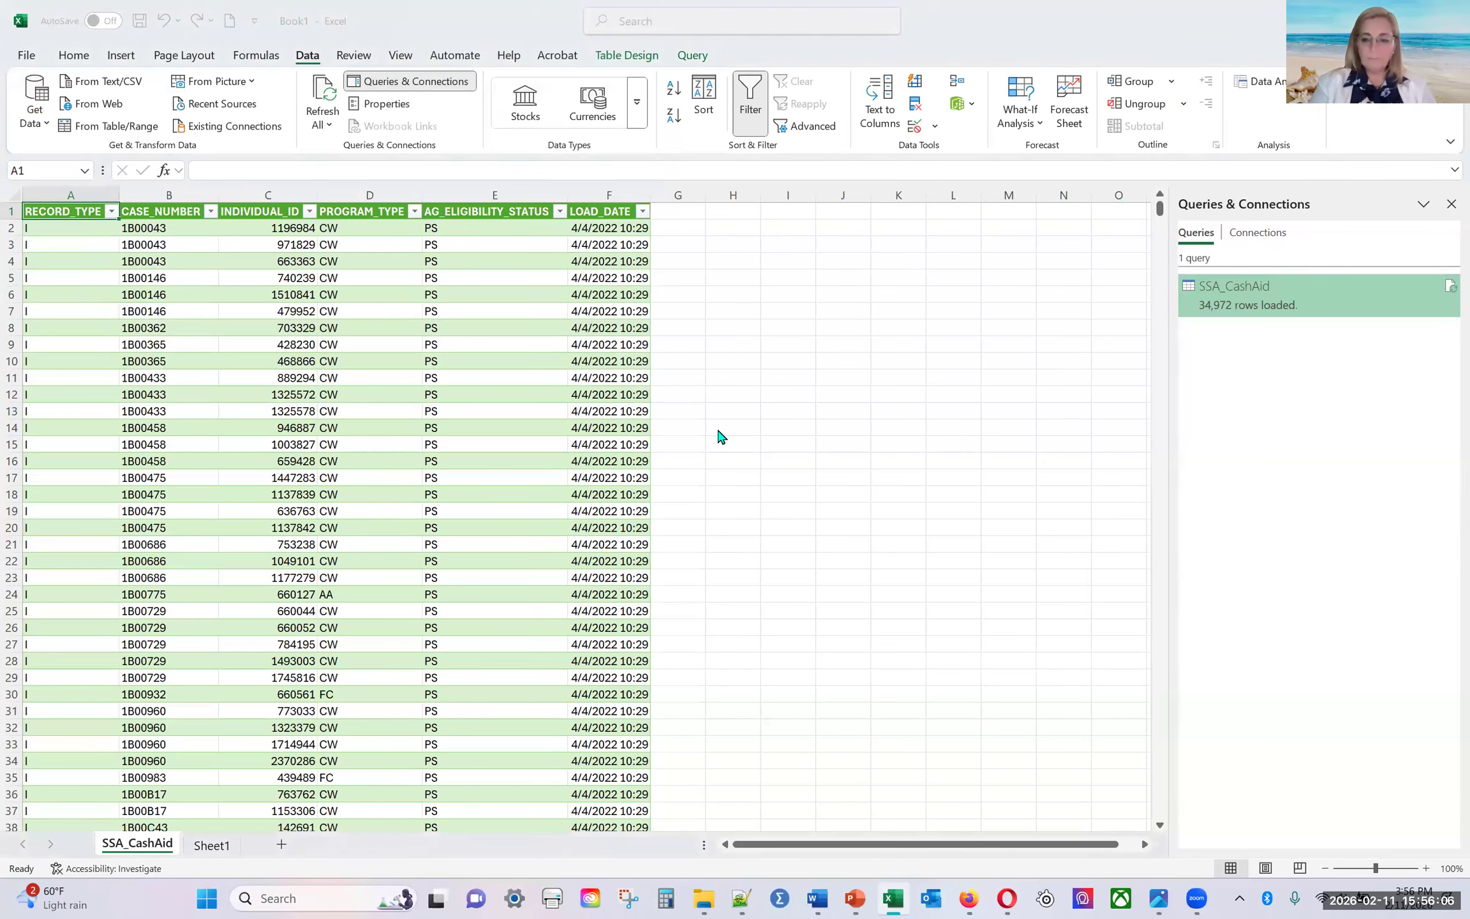
click(897, 687)
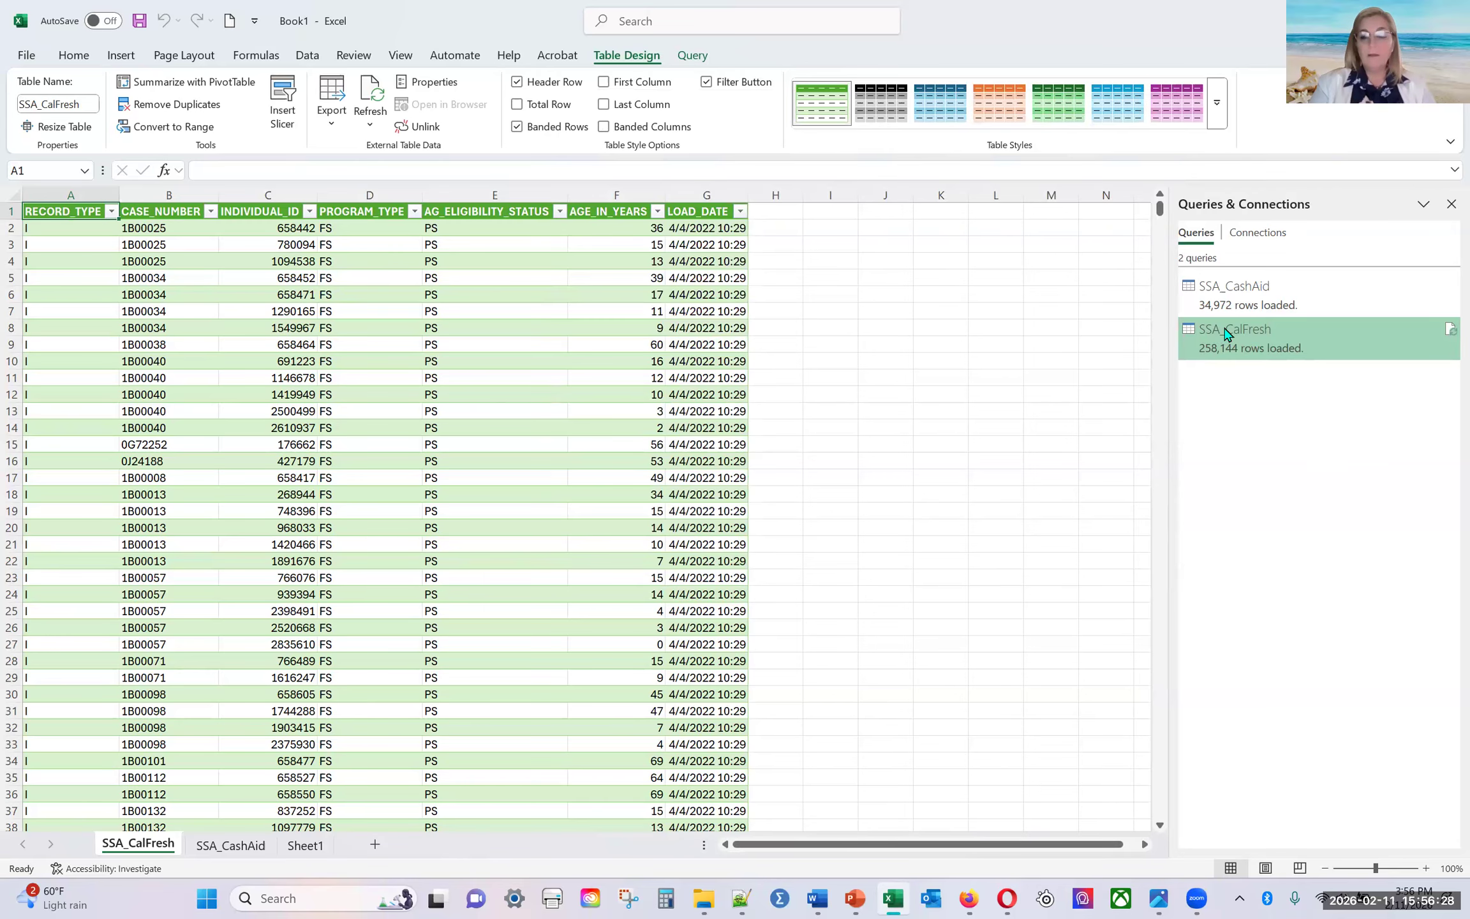
mouse_move(1280, 344)
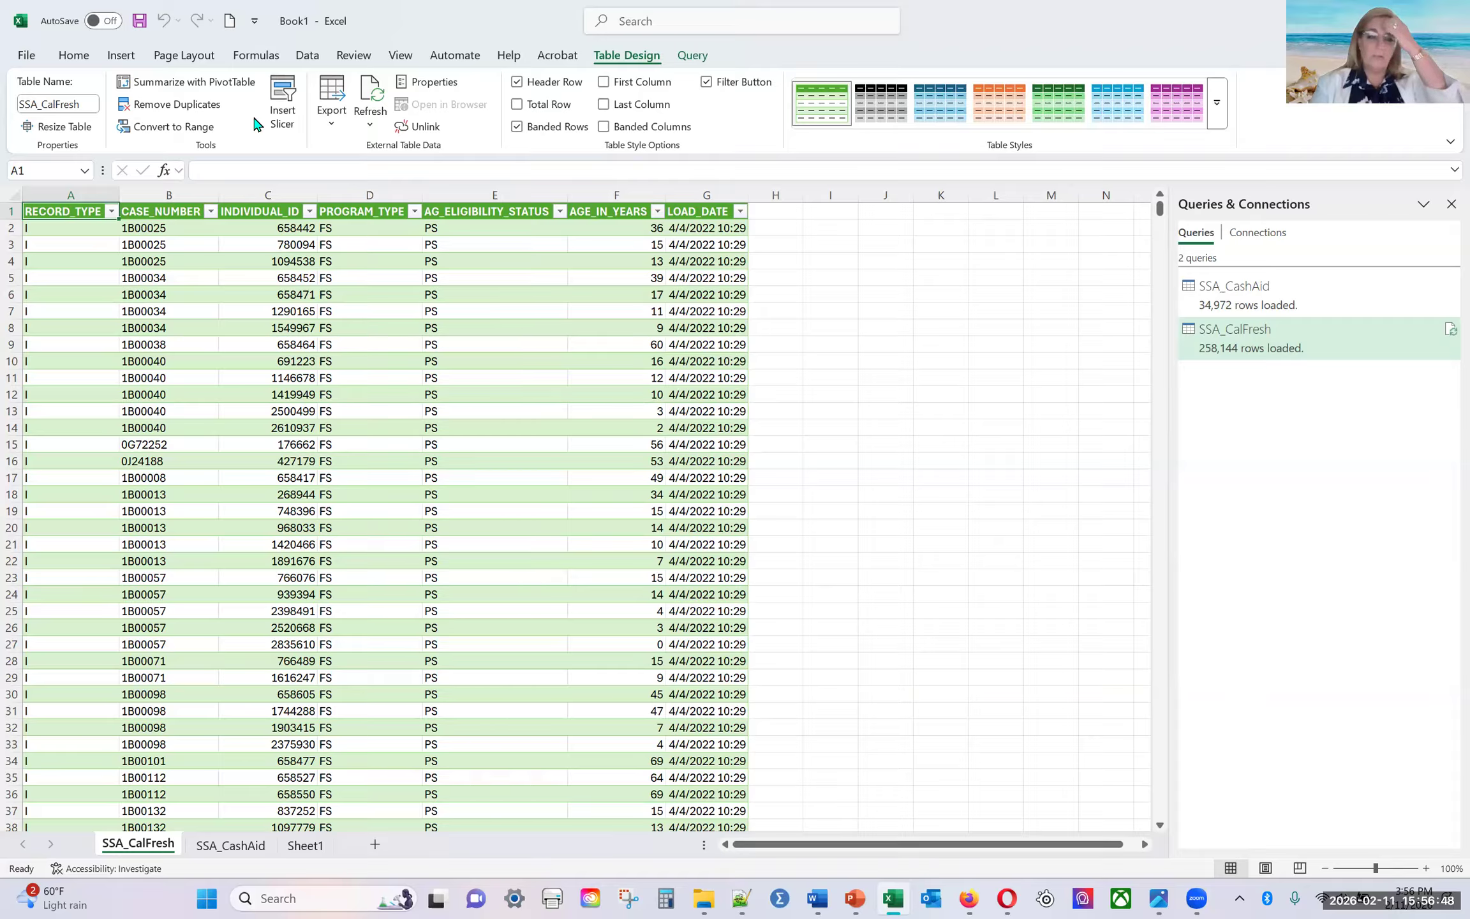
Step: Import the OnlinePsyc160_ClassSurvey sheet from the Week10_ClassSurvey_Exceldata.xlsx workbook and load it
click(306, 61)
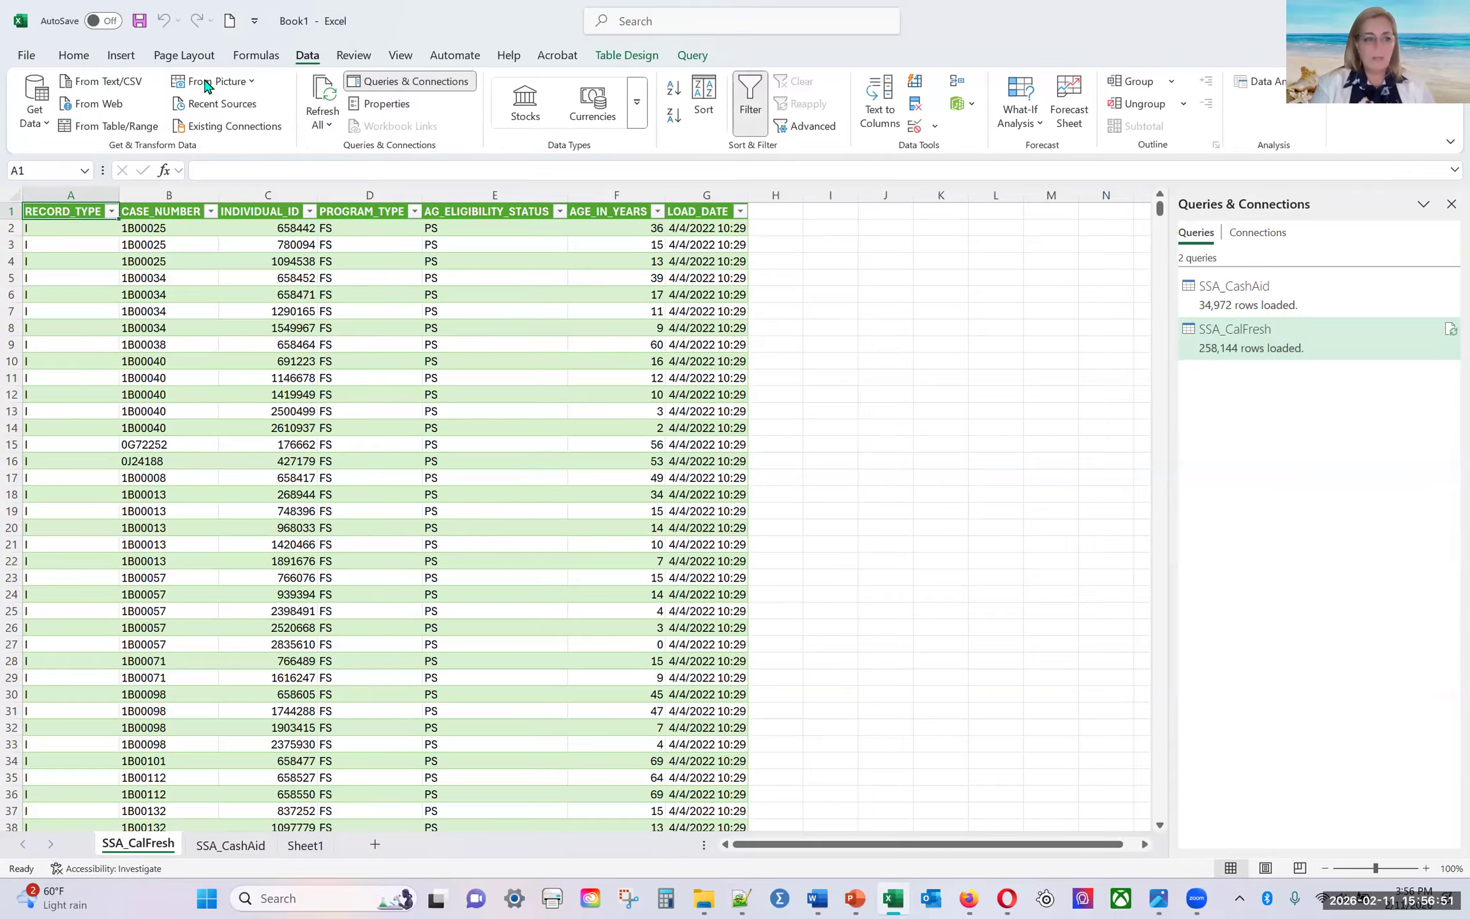
click(34, 127)
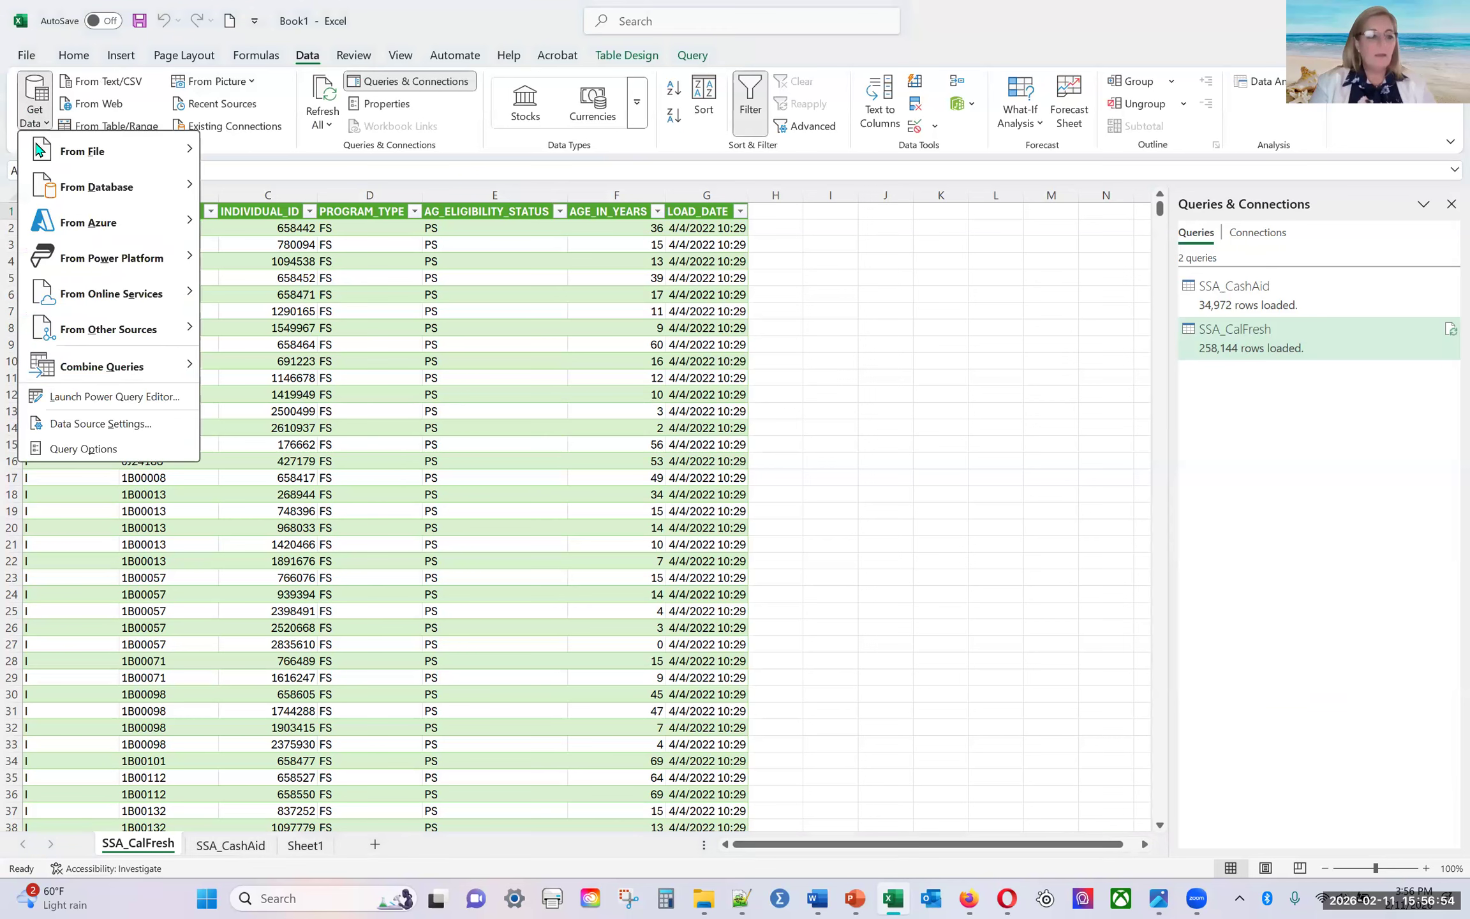
mouse_move(48, 151)
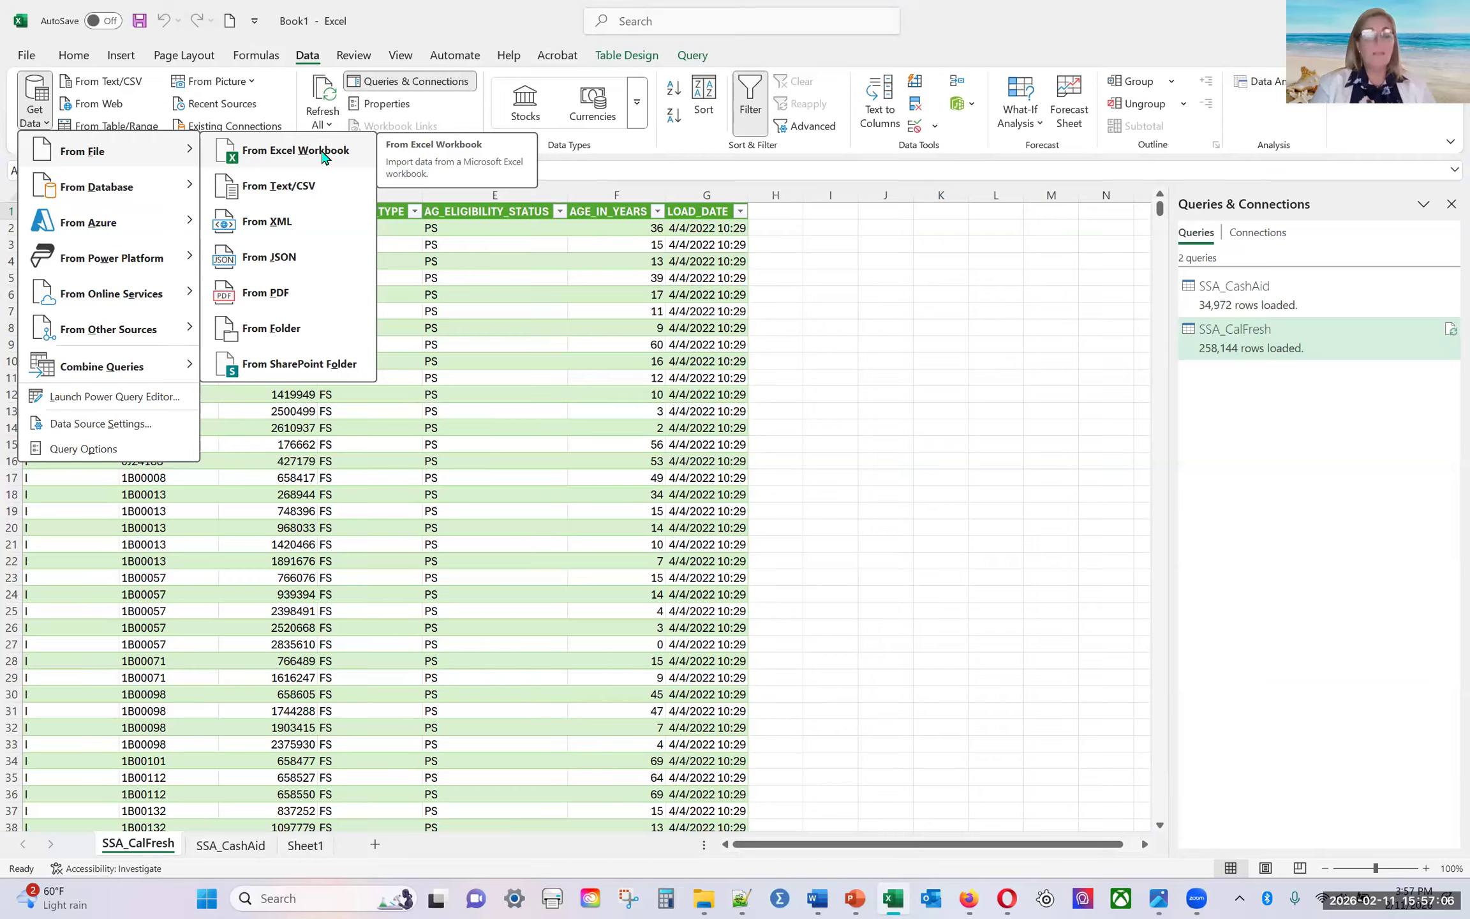
click(323, 152)
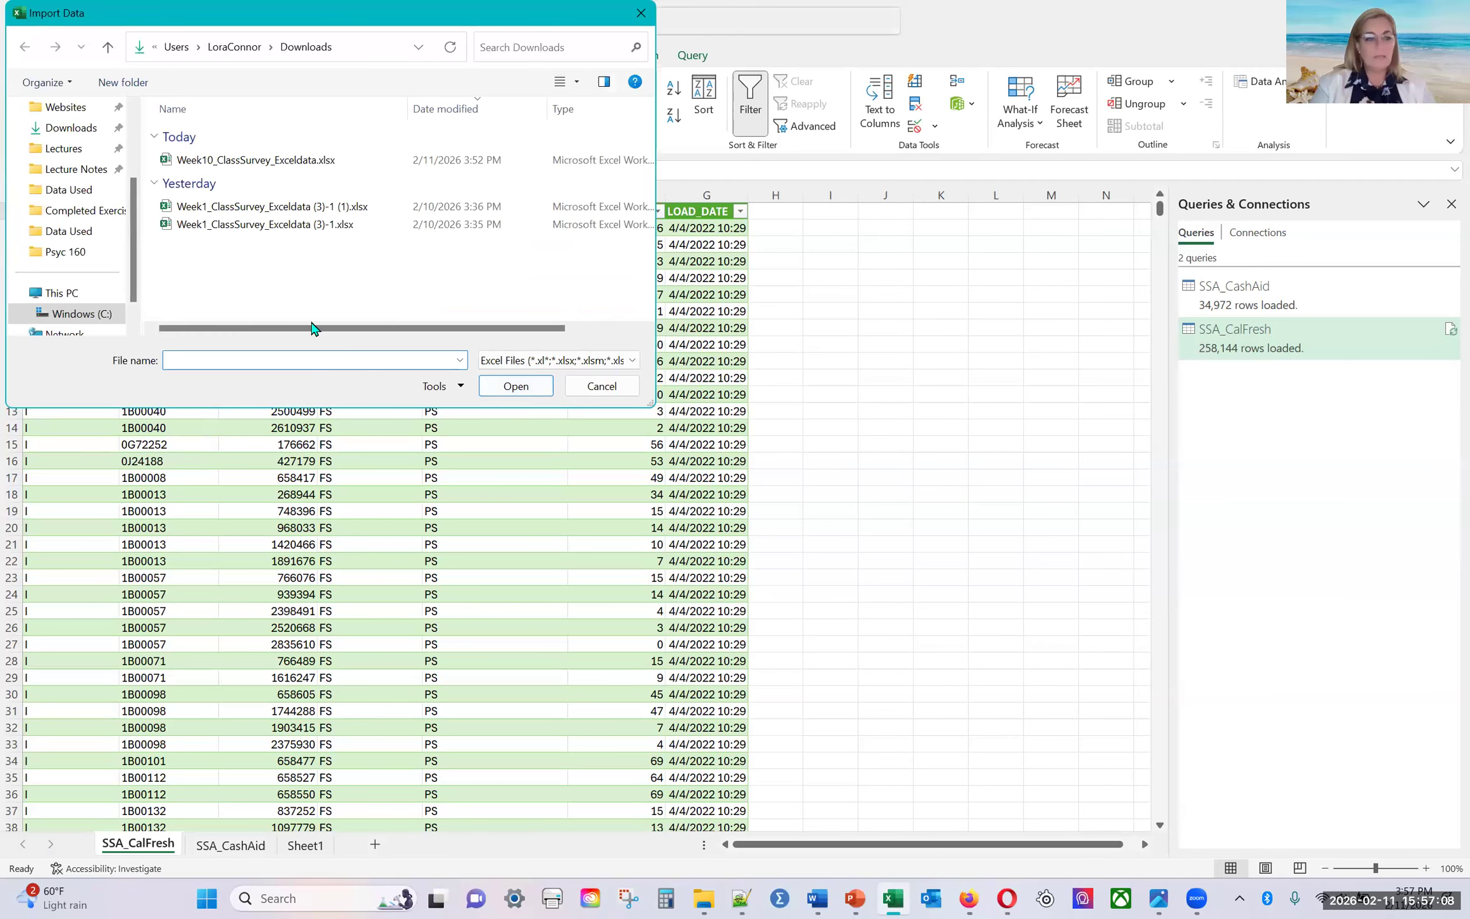
click(210, 167)
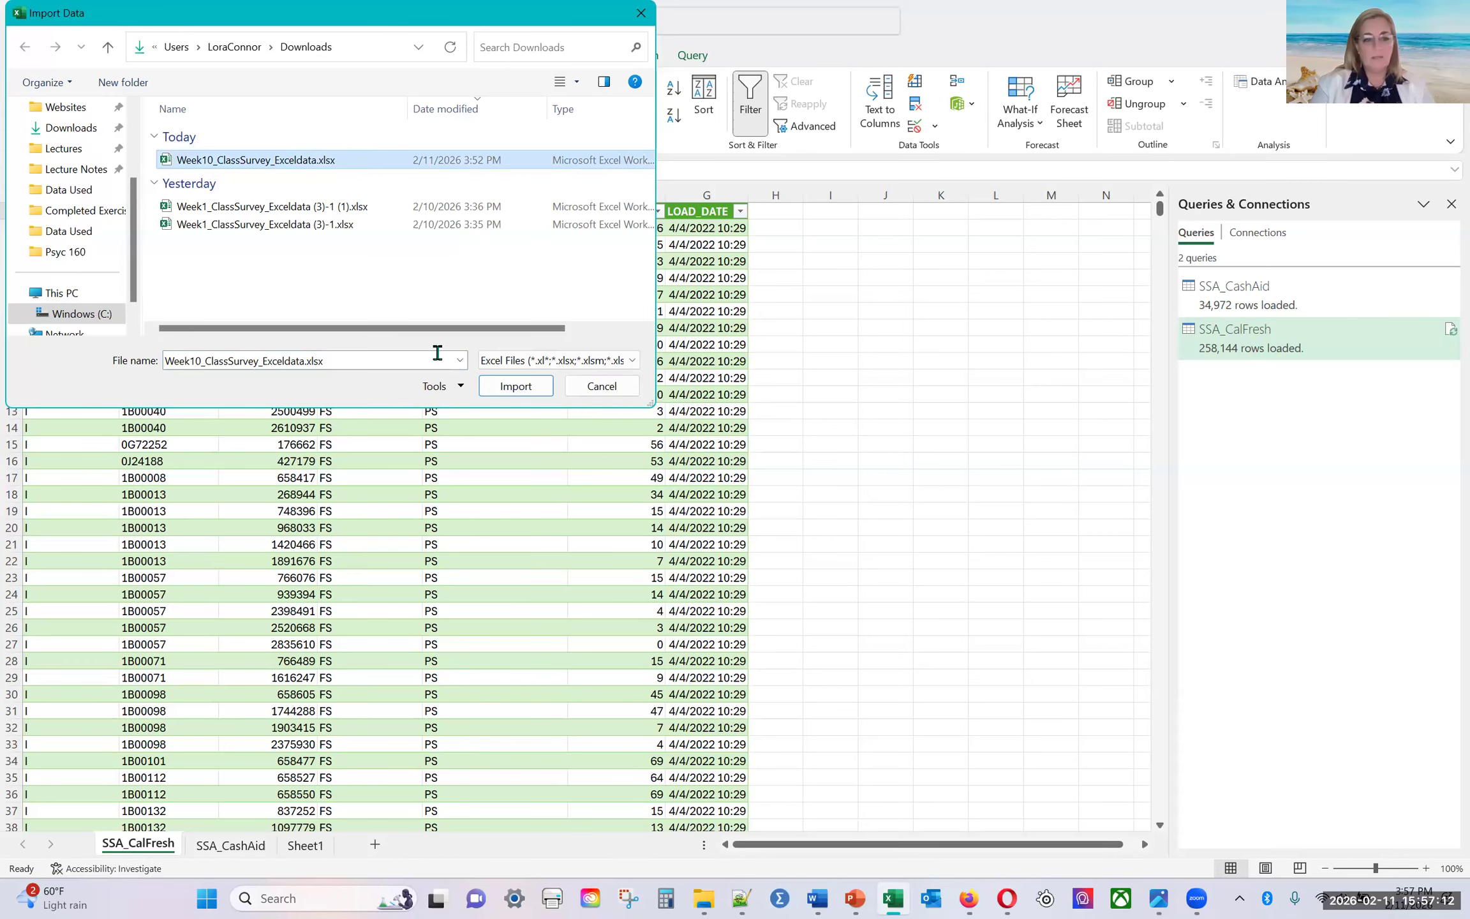
click(510, 386)
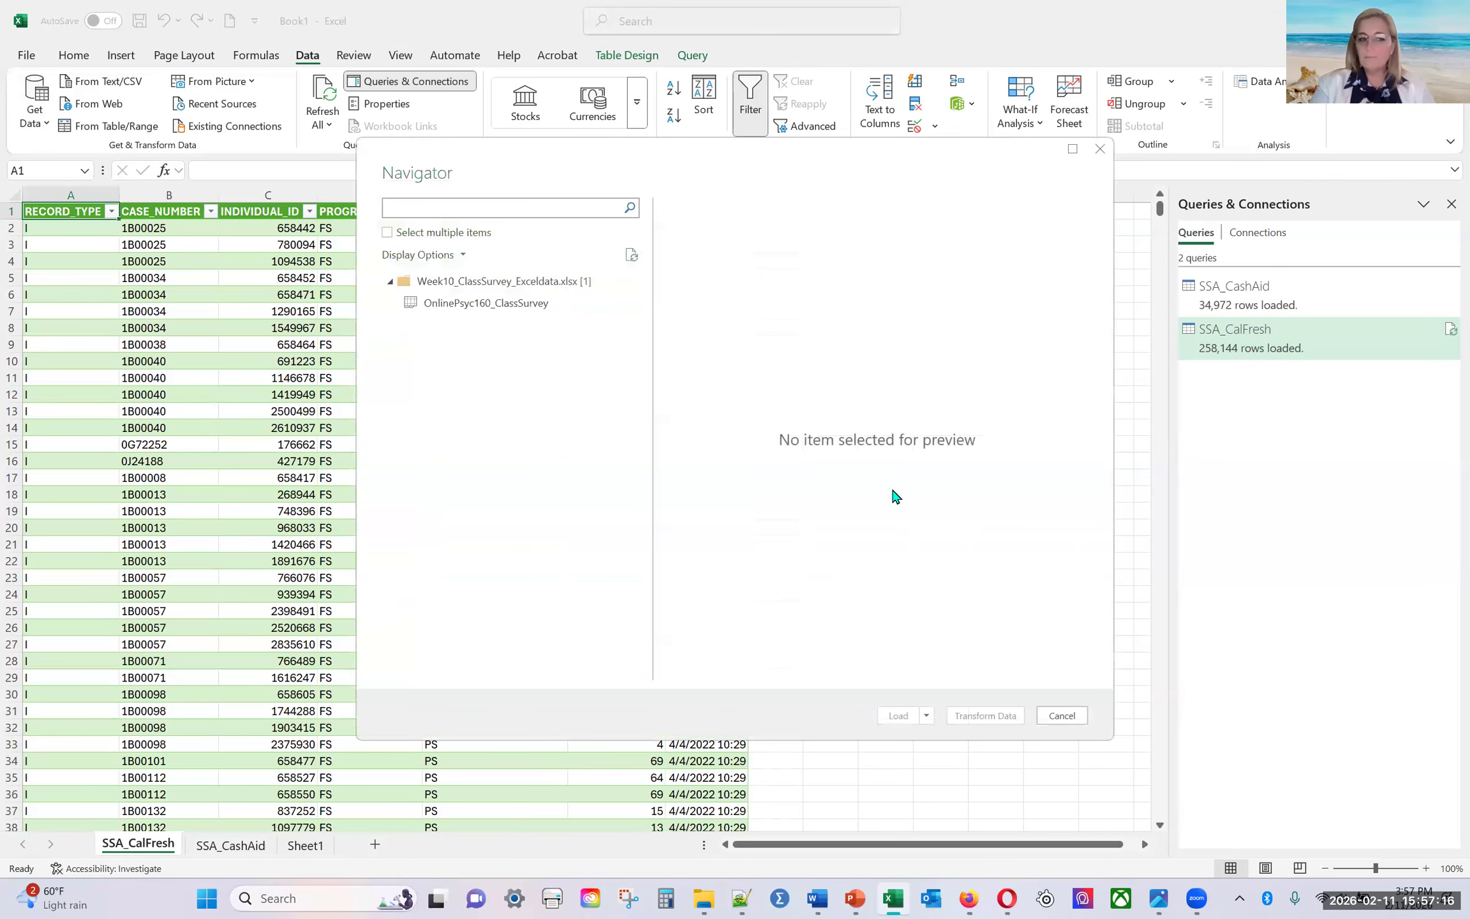
click(469, 306)
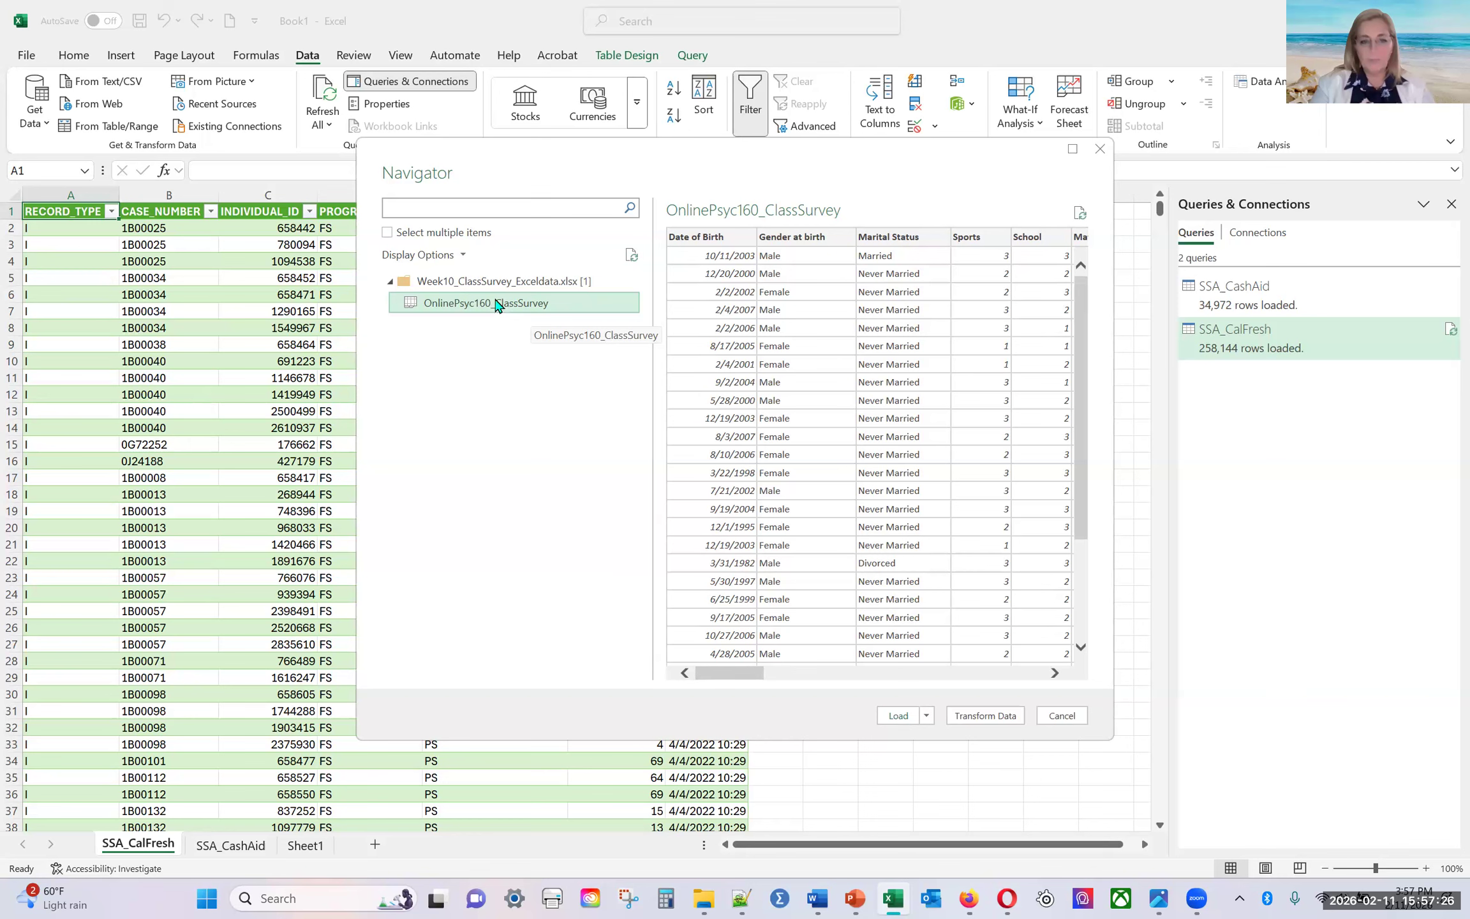
click(897, 716)
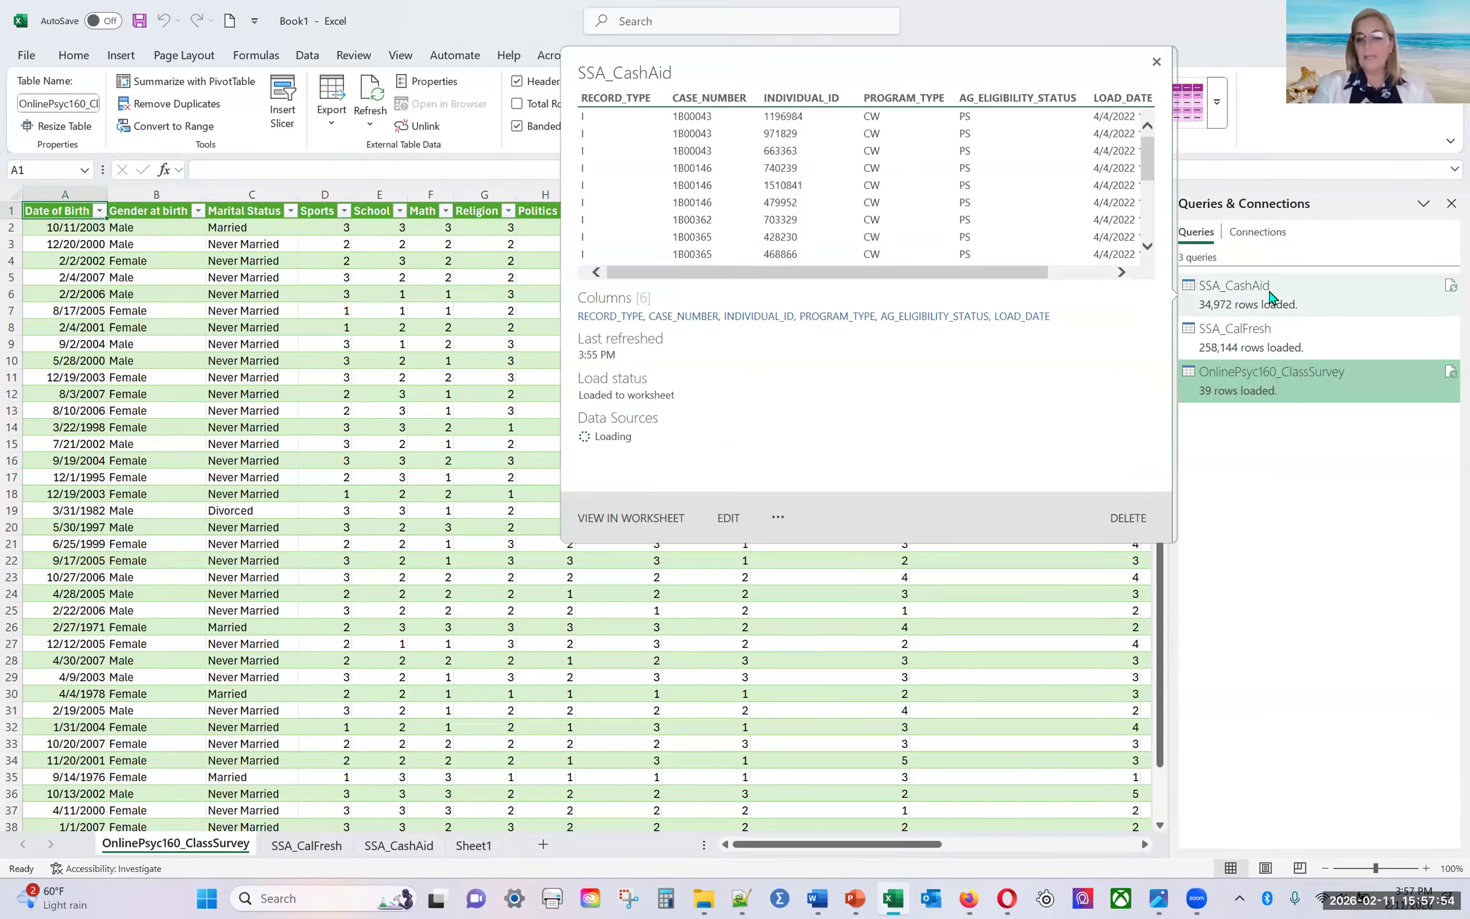
Step: Open the SSA_CashAid query in the Power Query Editor, look through the SSA_CalFresh data, and reselect SSA_CashAid
click(1270, 297)
double_click(1270, 296)
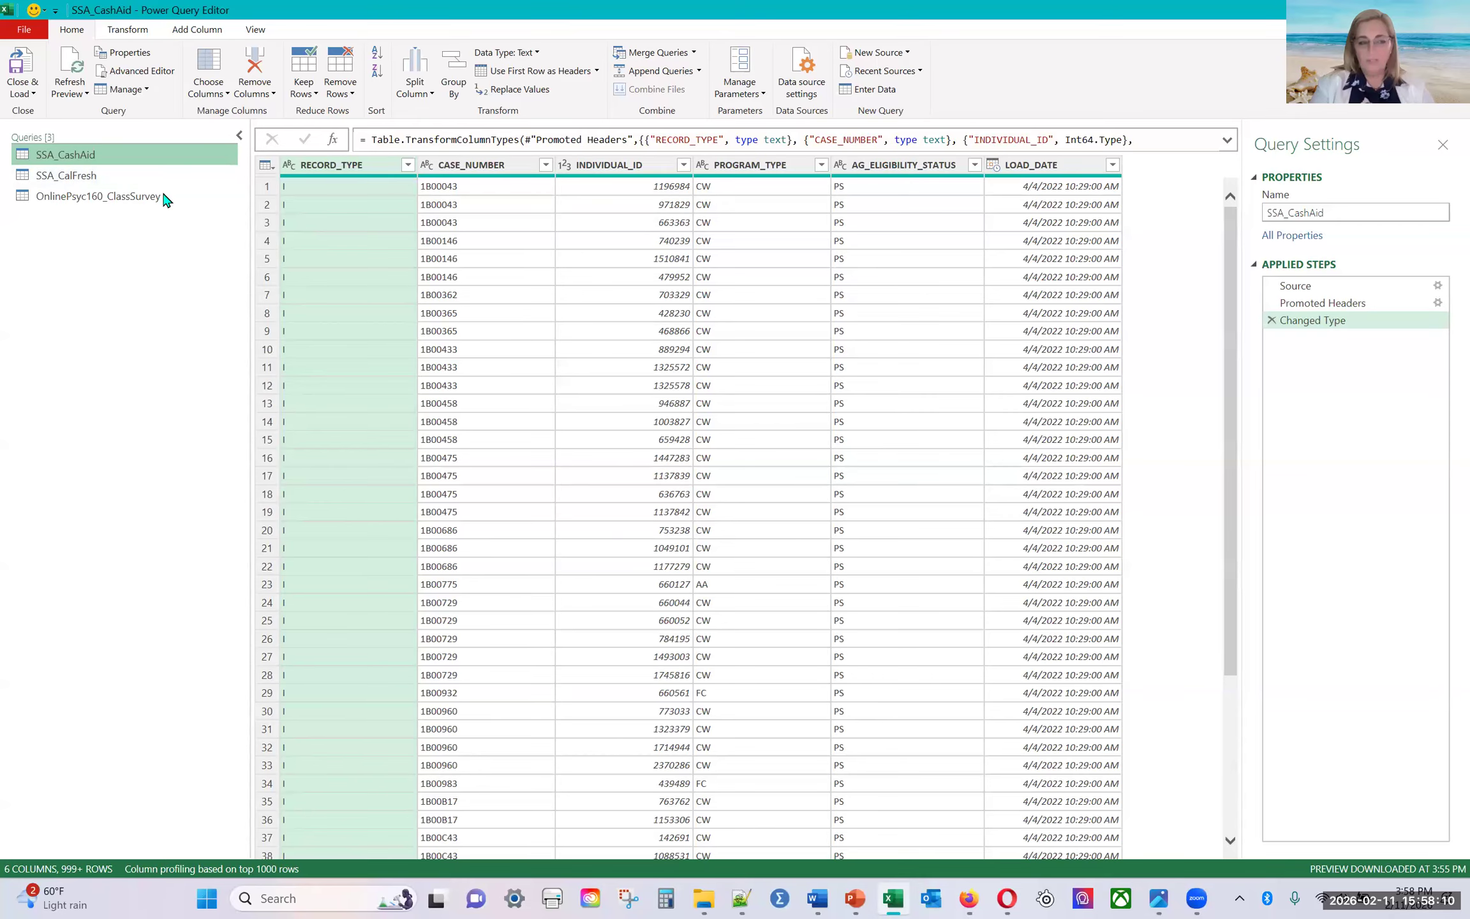
click(81, 179)
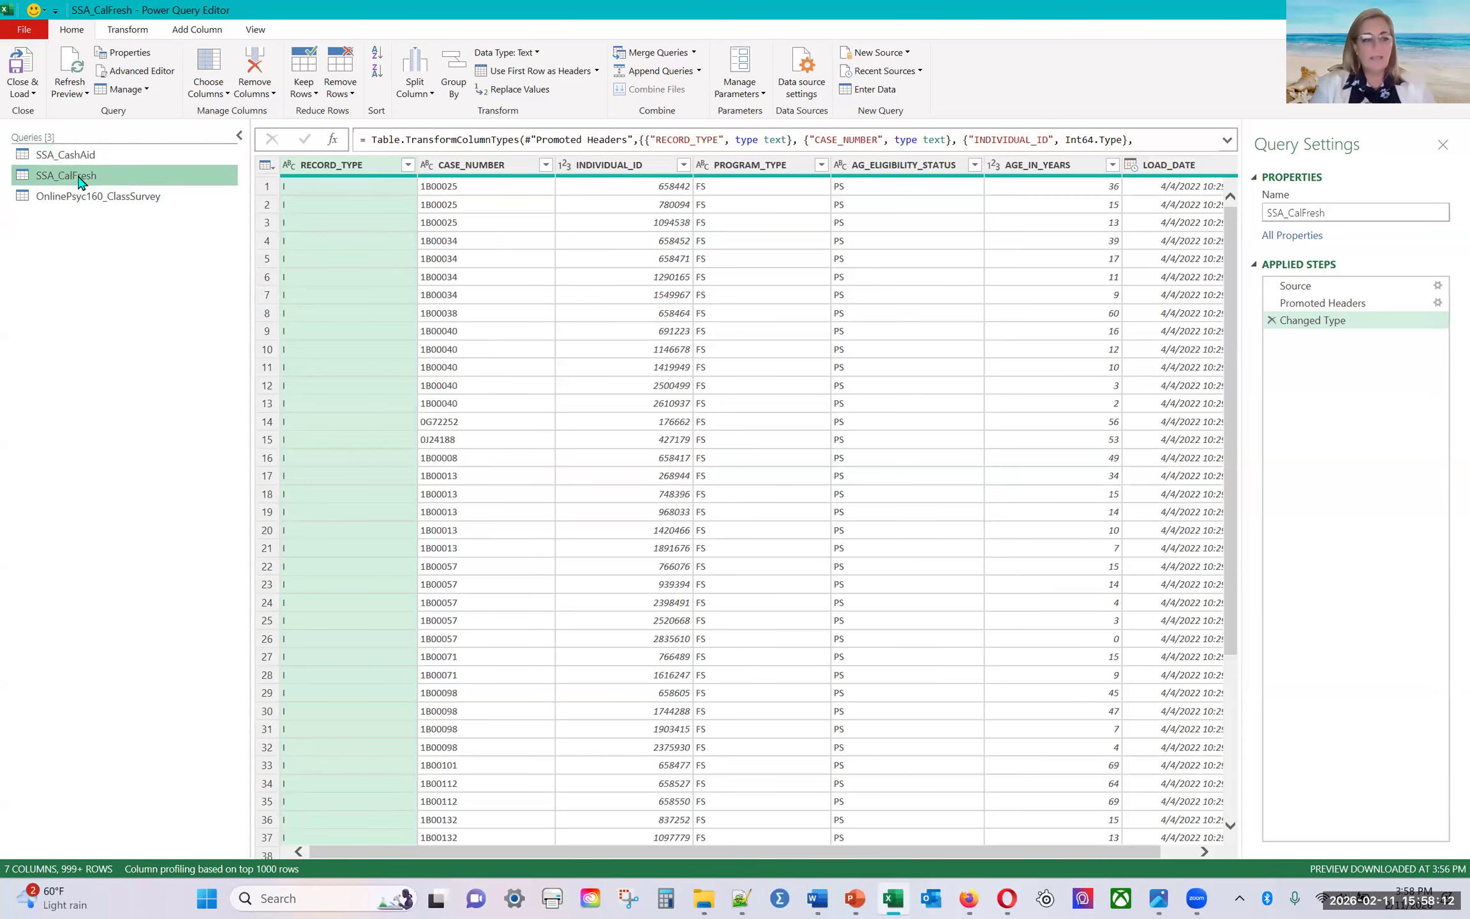
scroll(758, 512, down, 3)
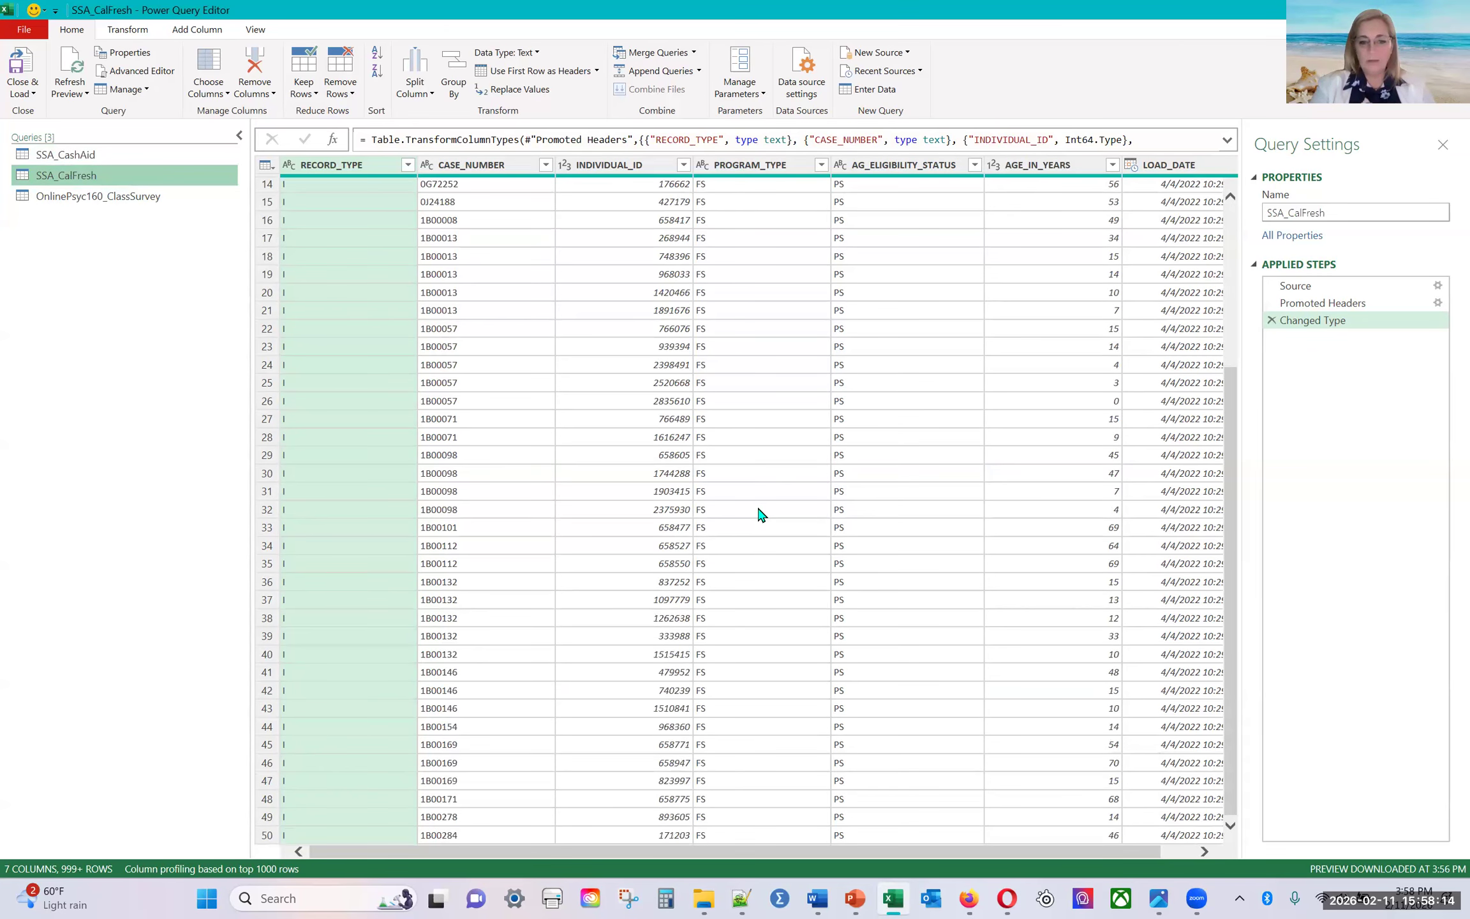
scroll(308, 325, up, 3)
click(59, 197)
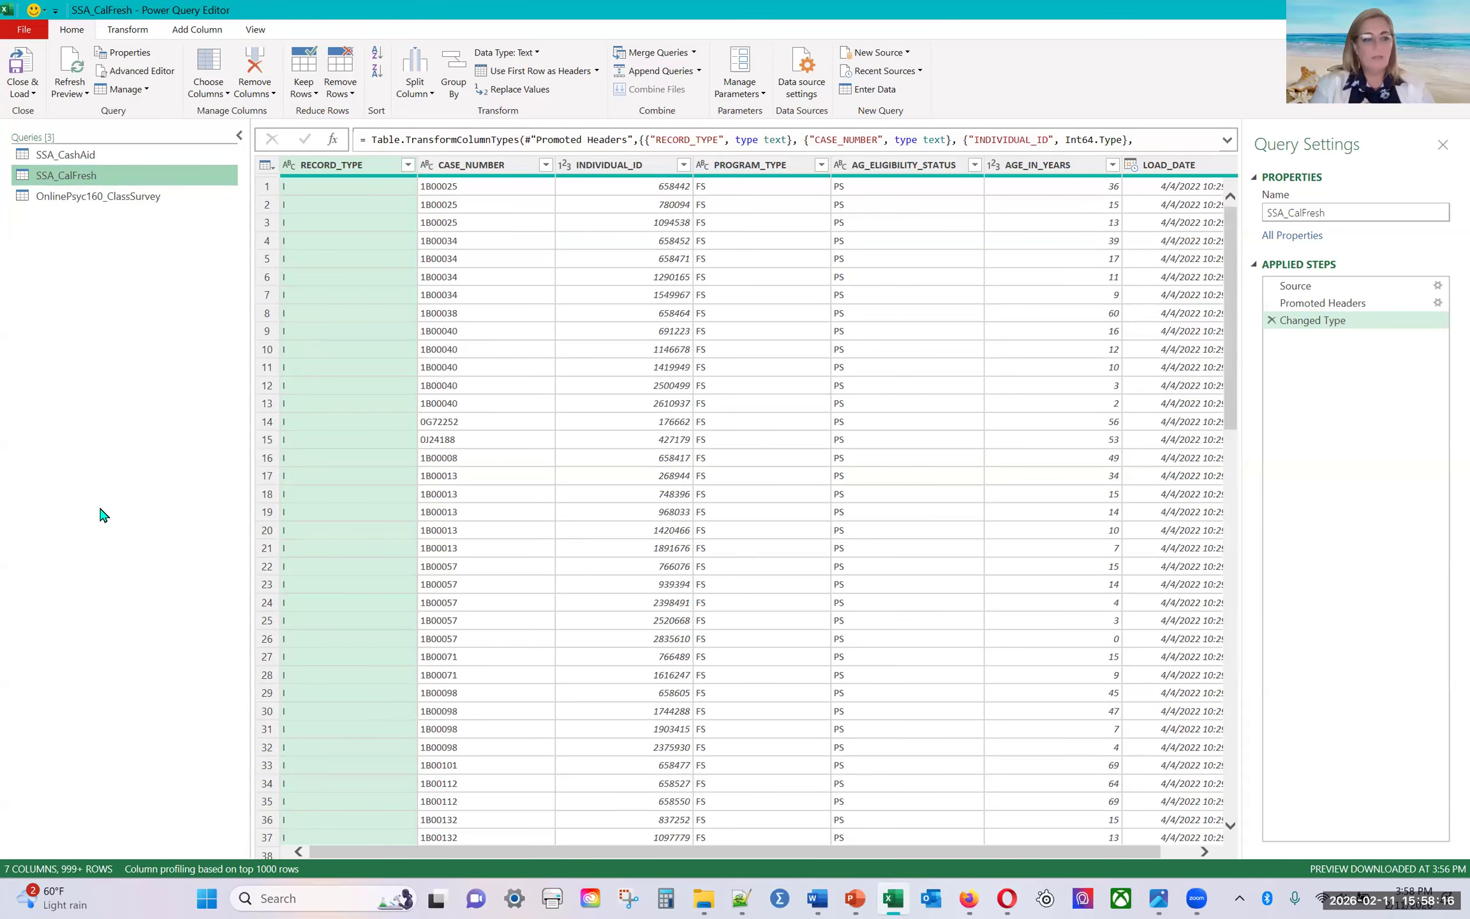
click(118, 158)
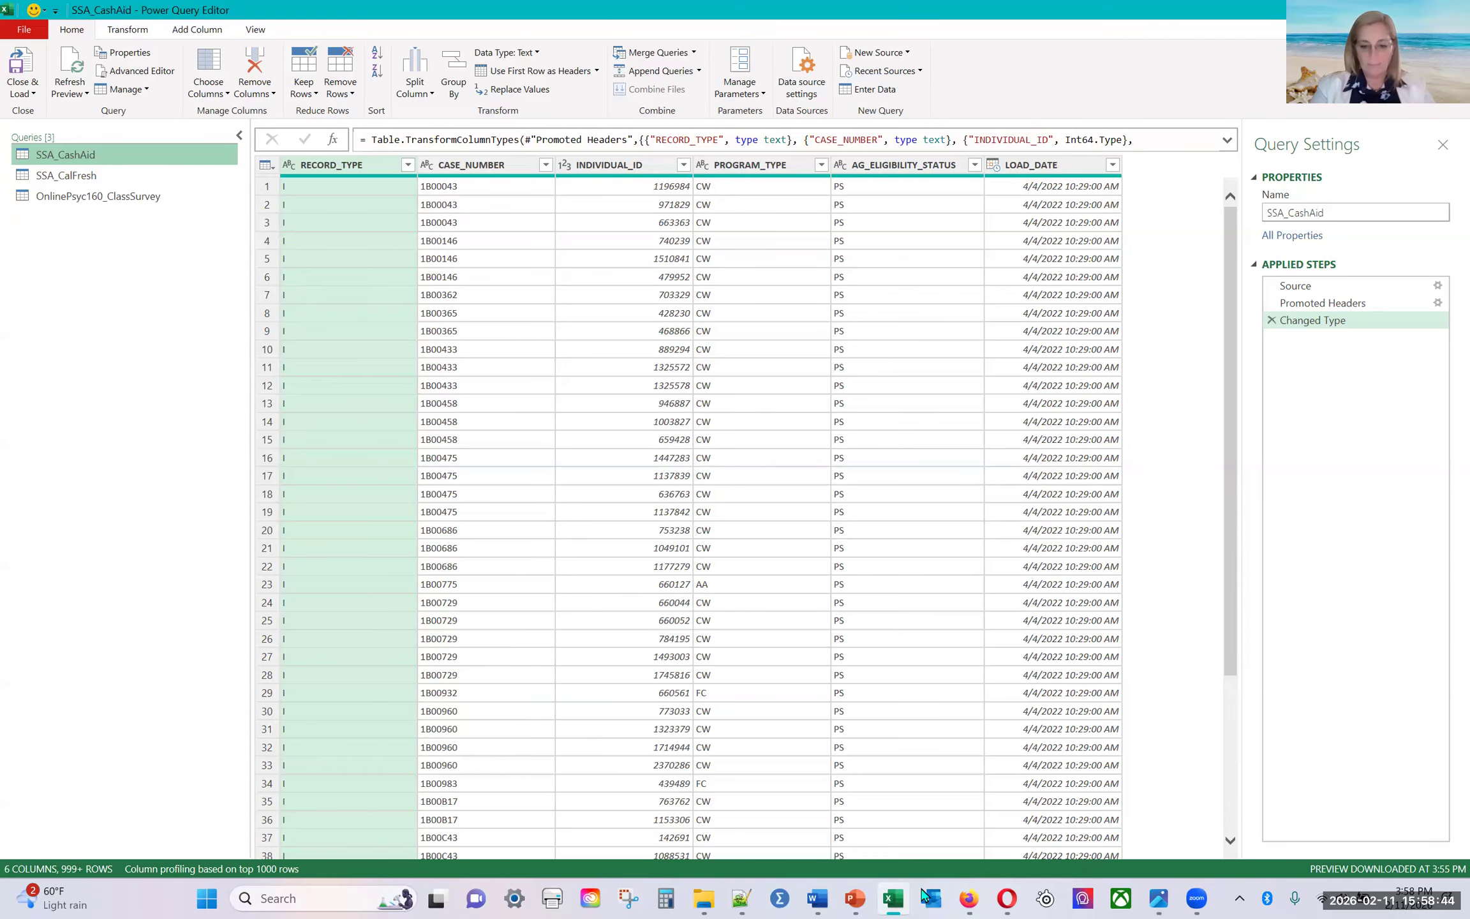
click(1158, 898)
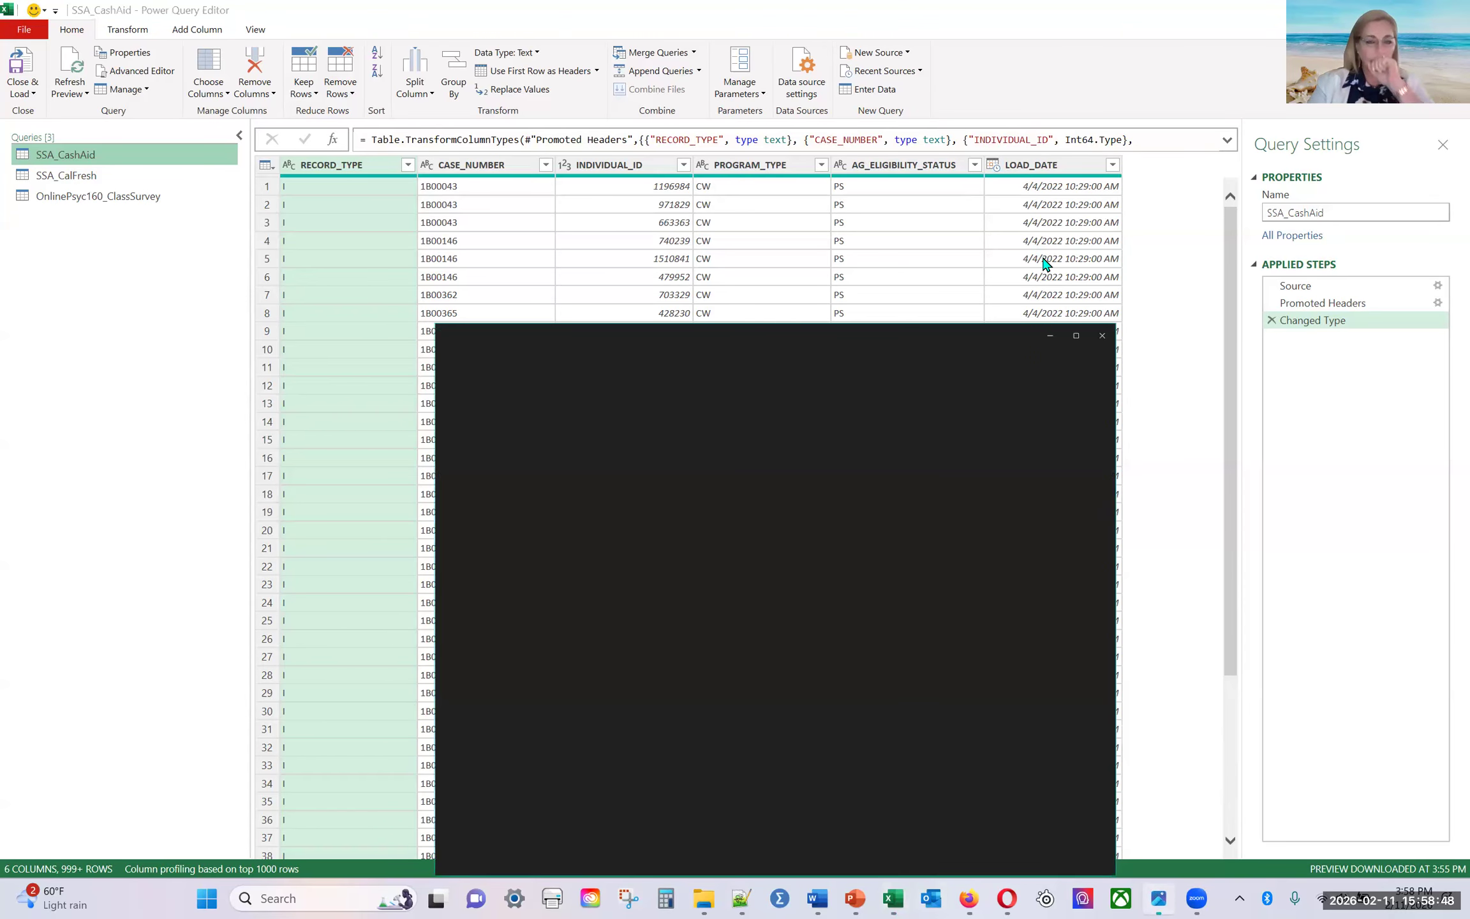
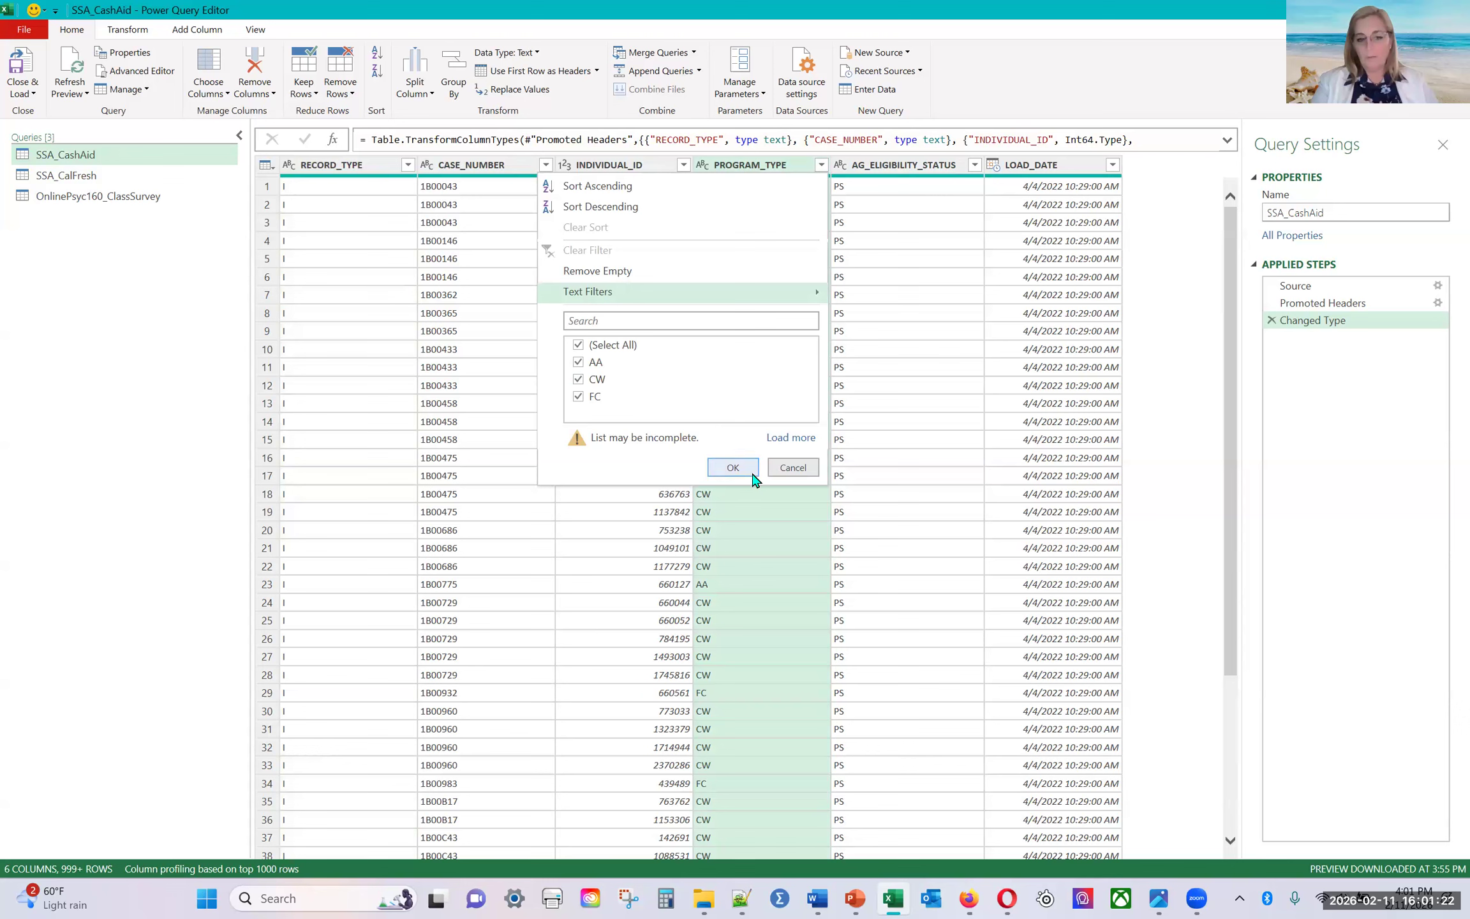
Step: Dismiss the SSA_CashAid PROGRAM_TYPE filter and check the PROGRAM_TYPE filter values in SSA_CalFresh without applying a filter
click(792, 469)
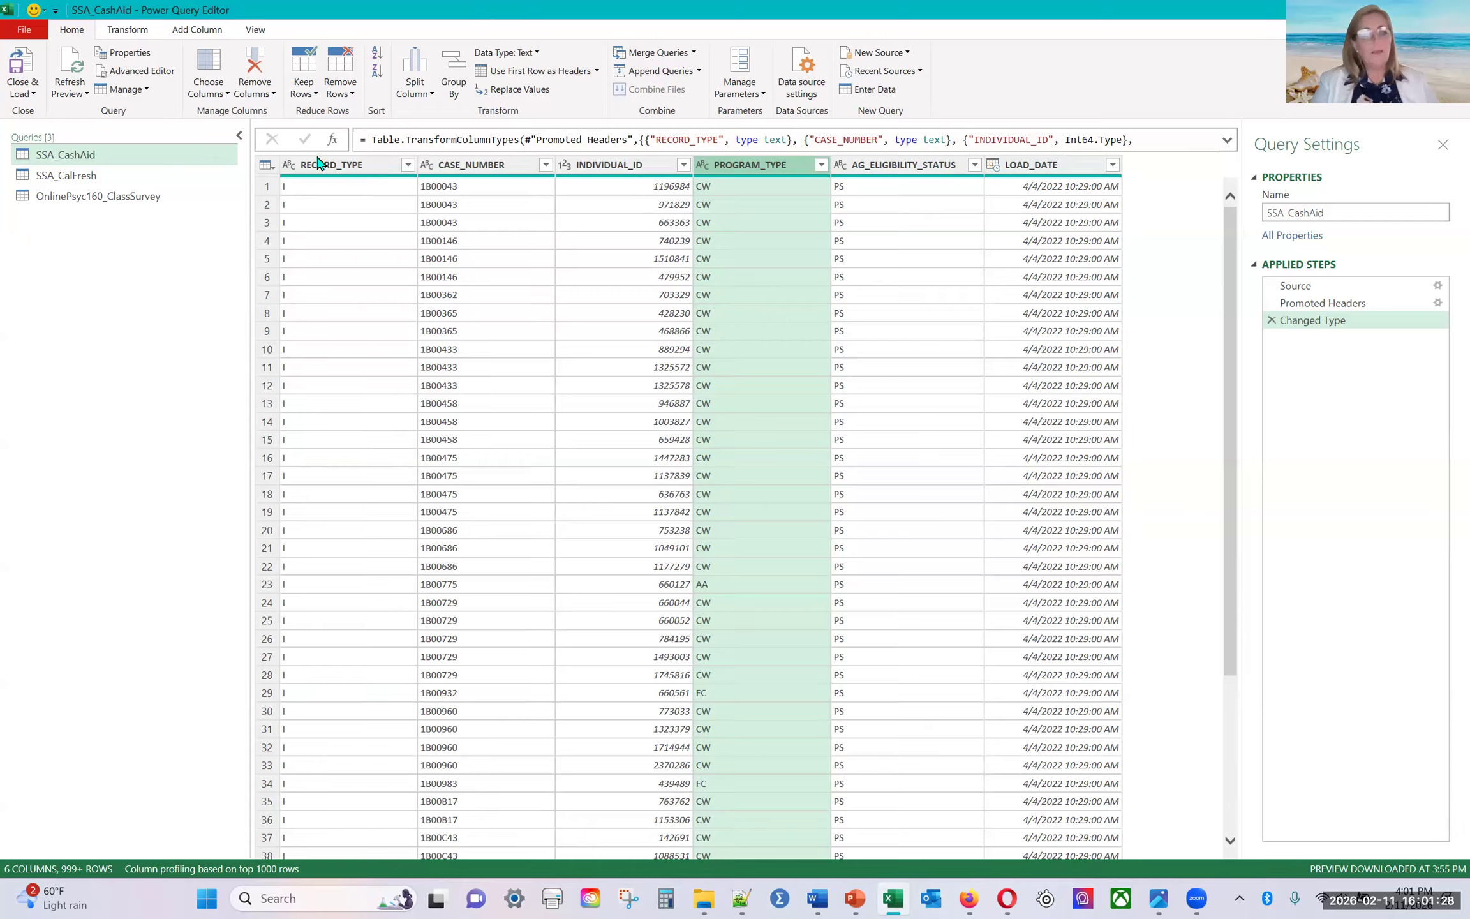
click(81, 179)
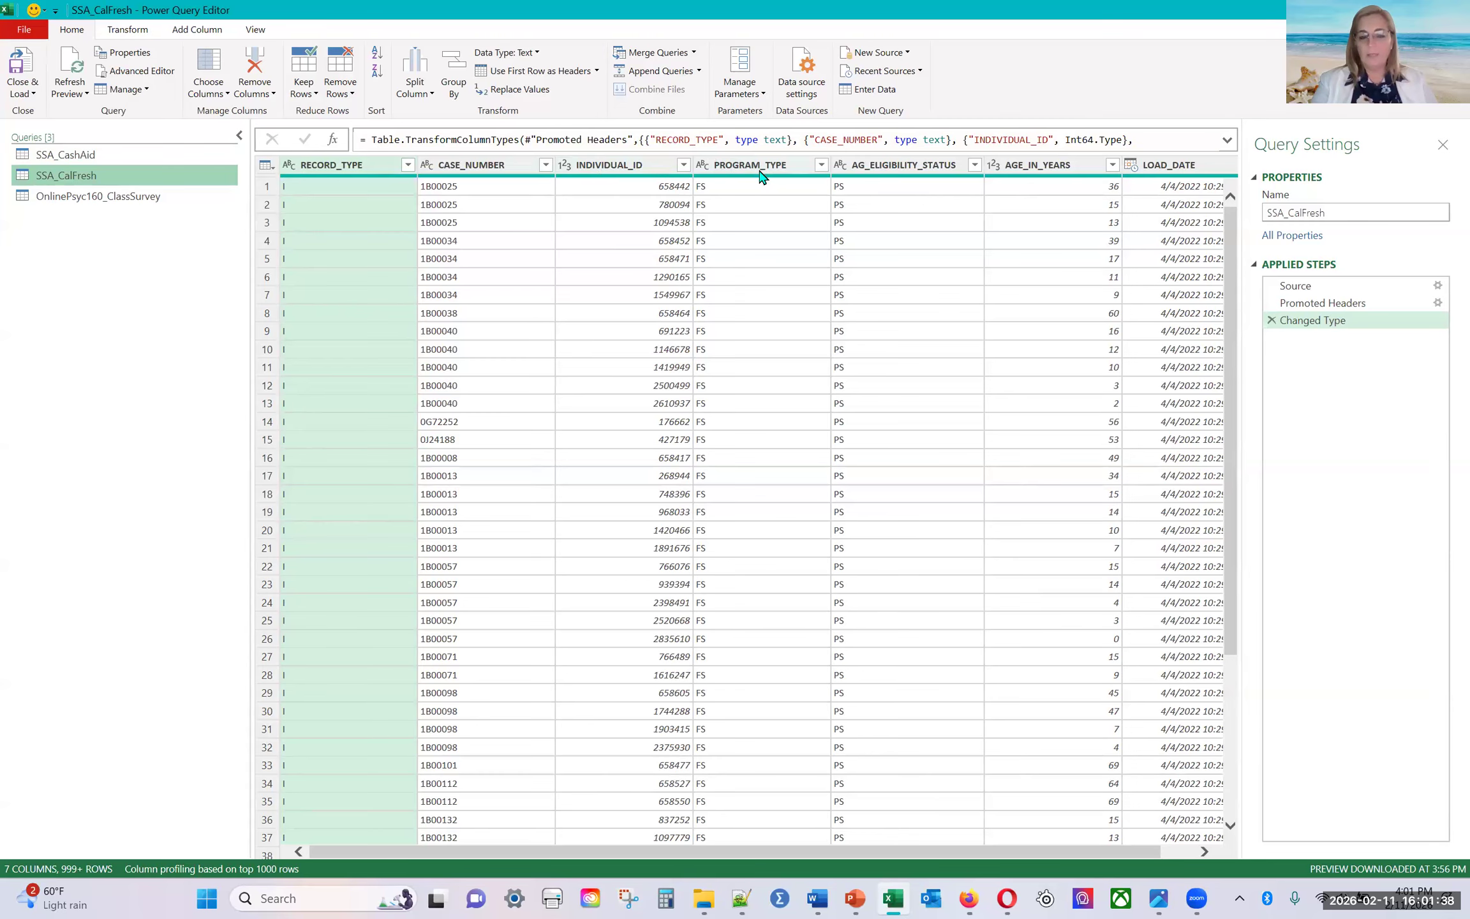
click(821, 167)
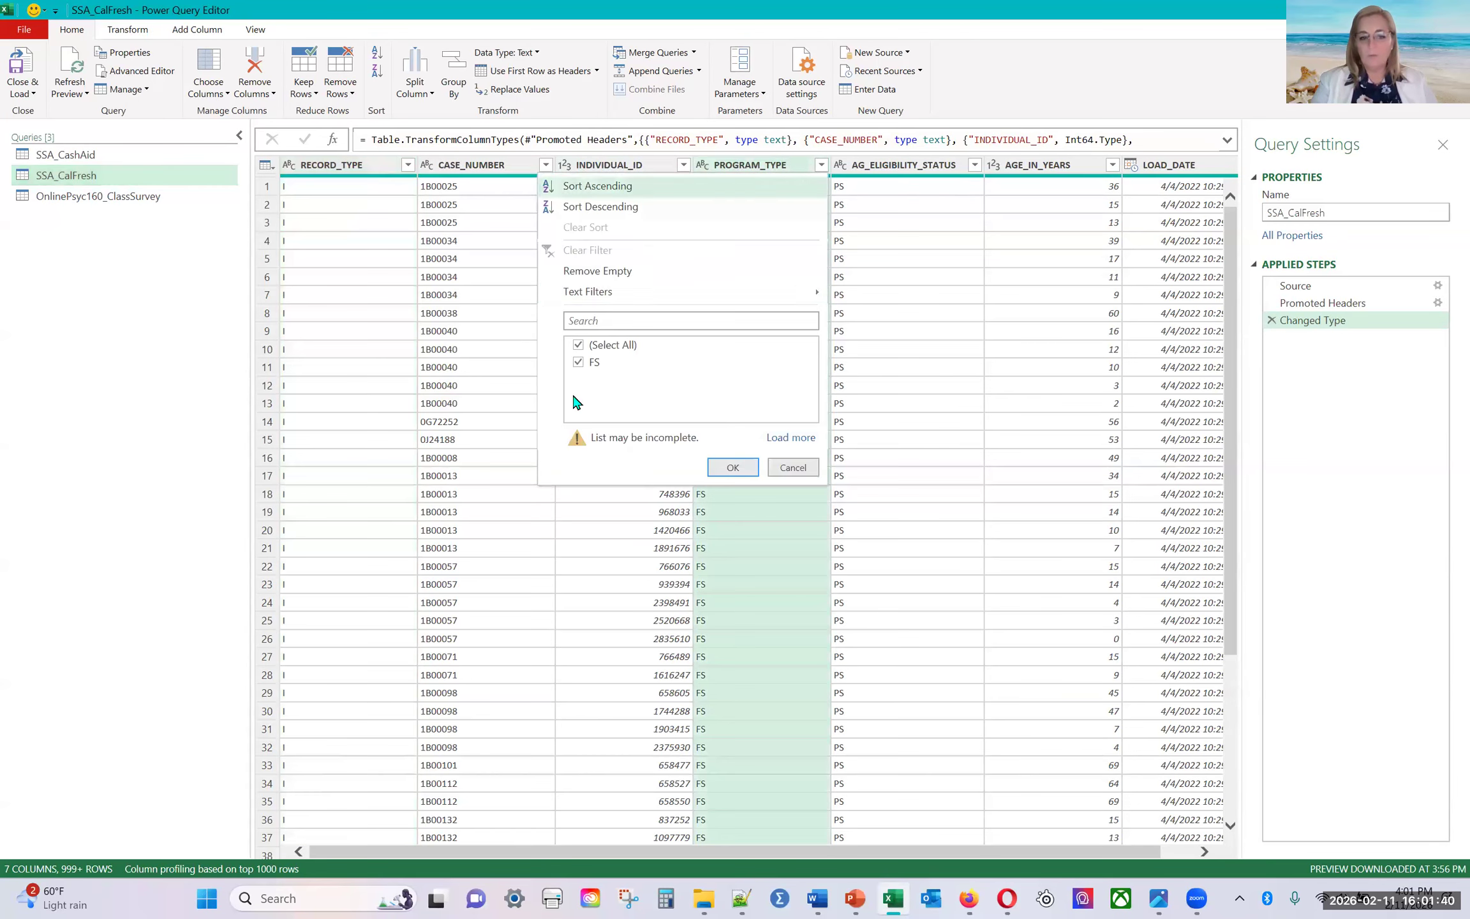
click(793, 467)
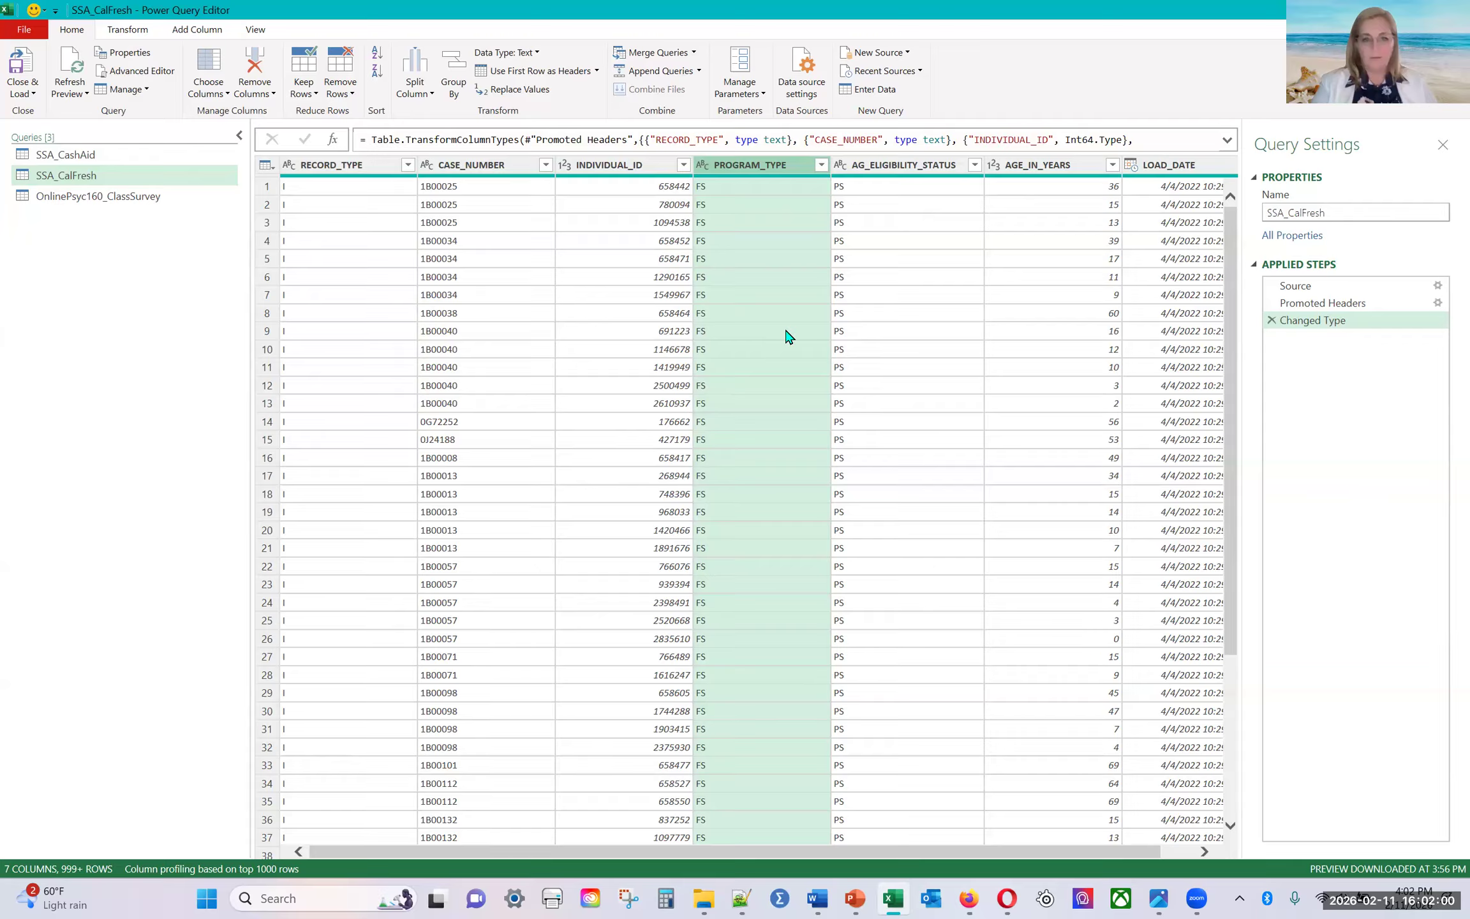
Step: Append SSA_CalFresh and SSA_CashAid as a new query, with SSA_CalFresh as the first table and SSA_CashAid as the second
click(700, 72)
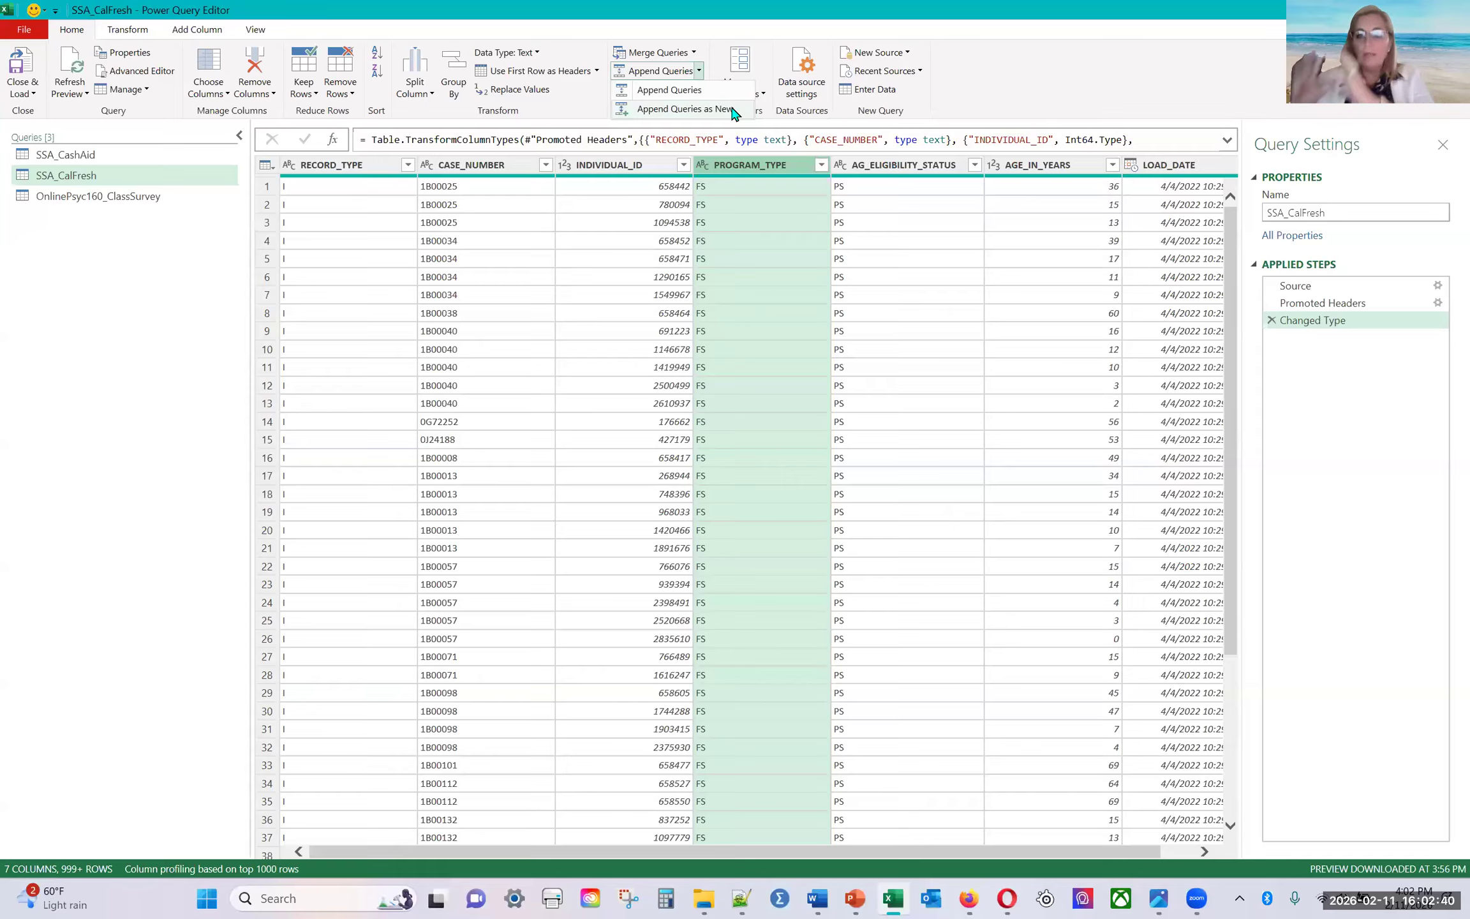
click(687, 110)
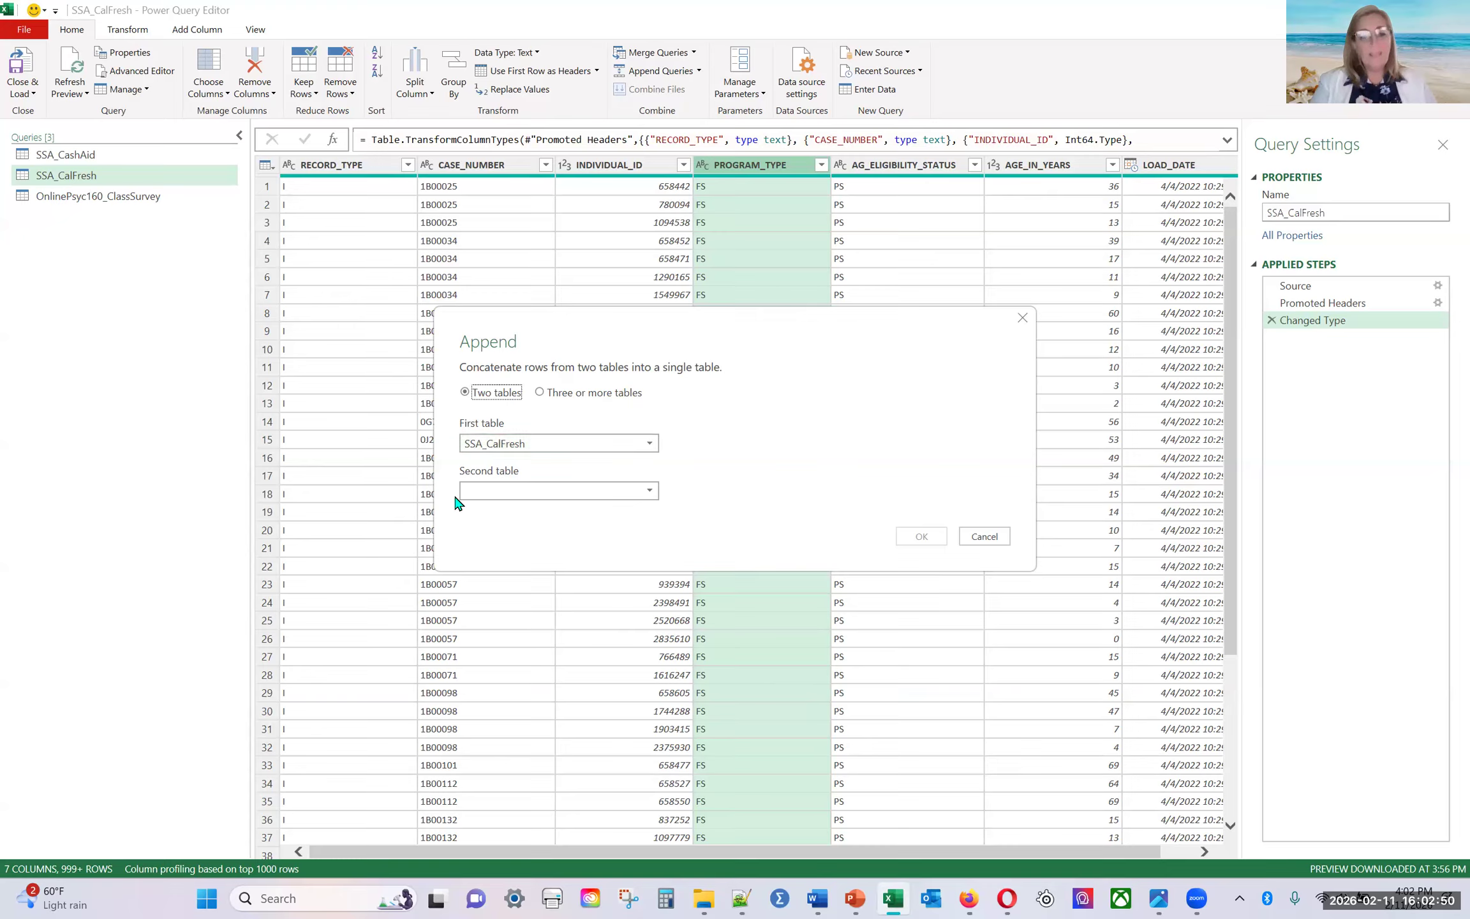
click(650, 493)
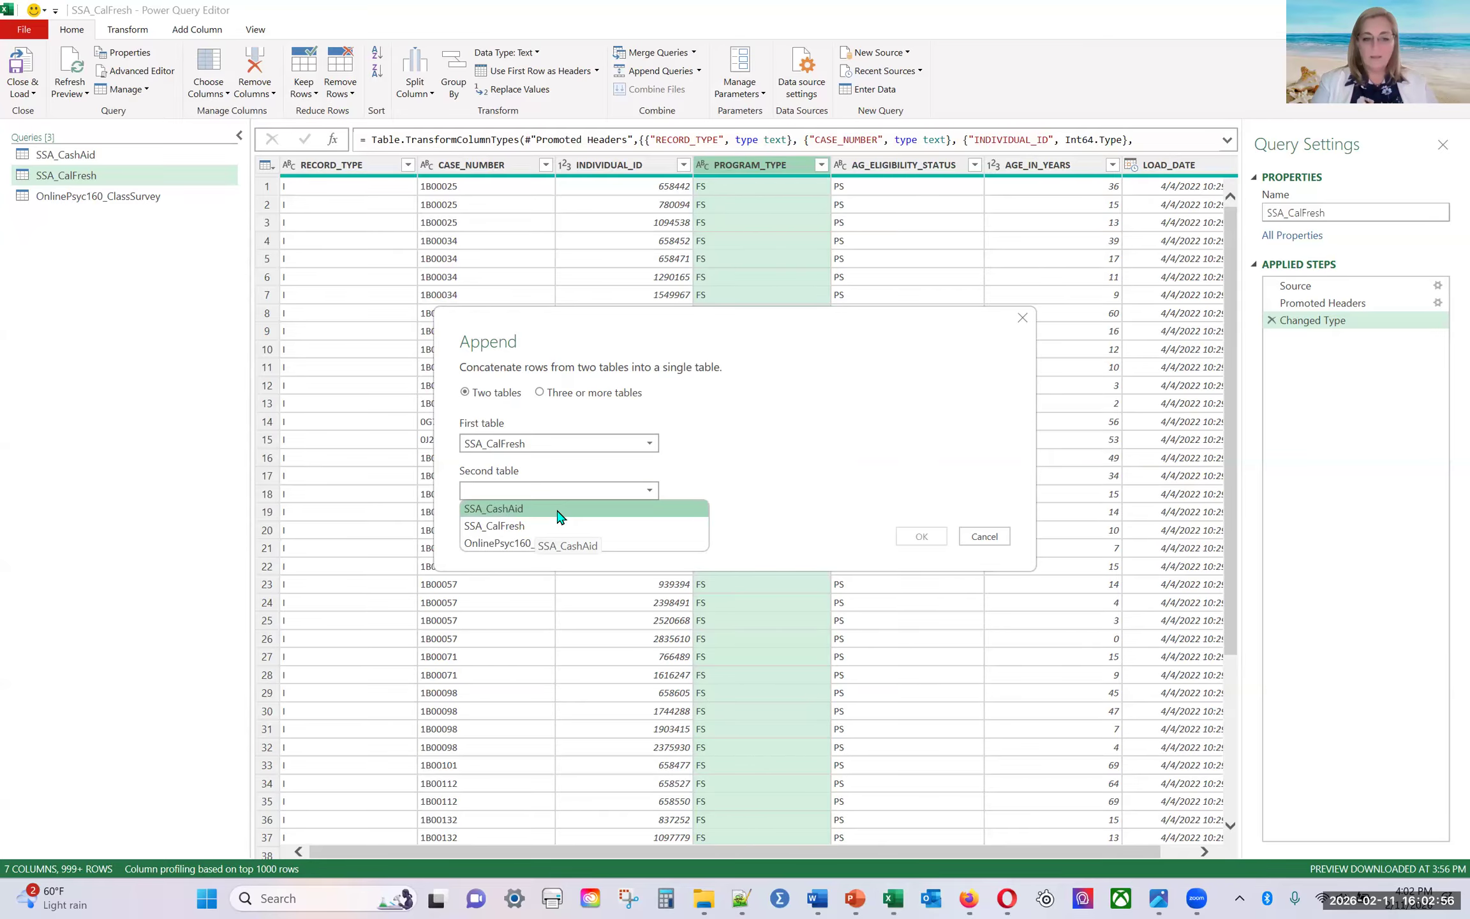
click(558, 515)
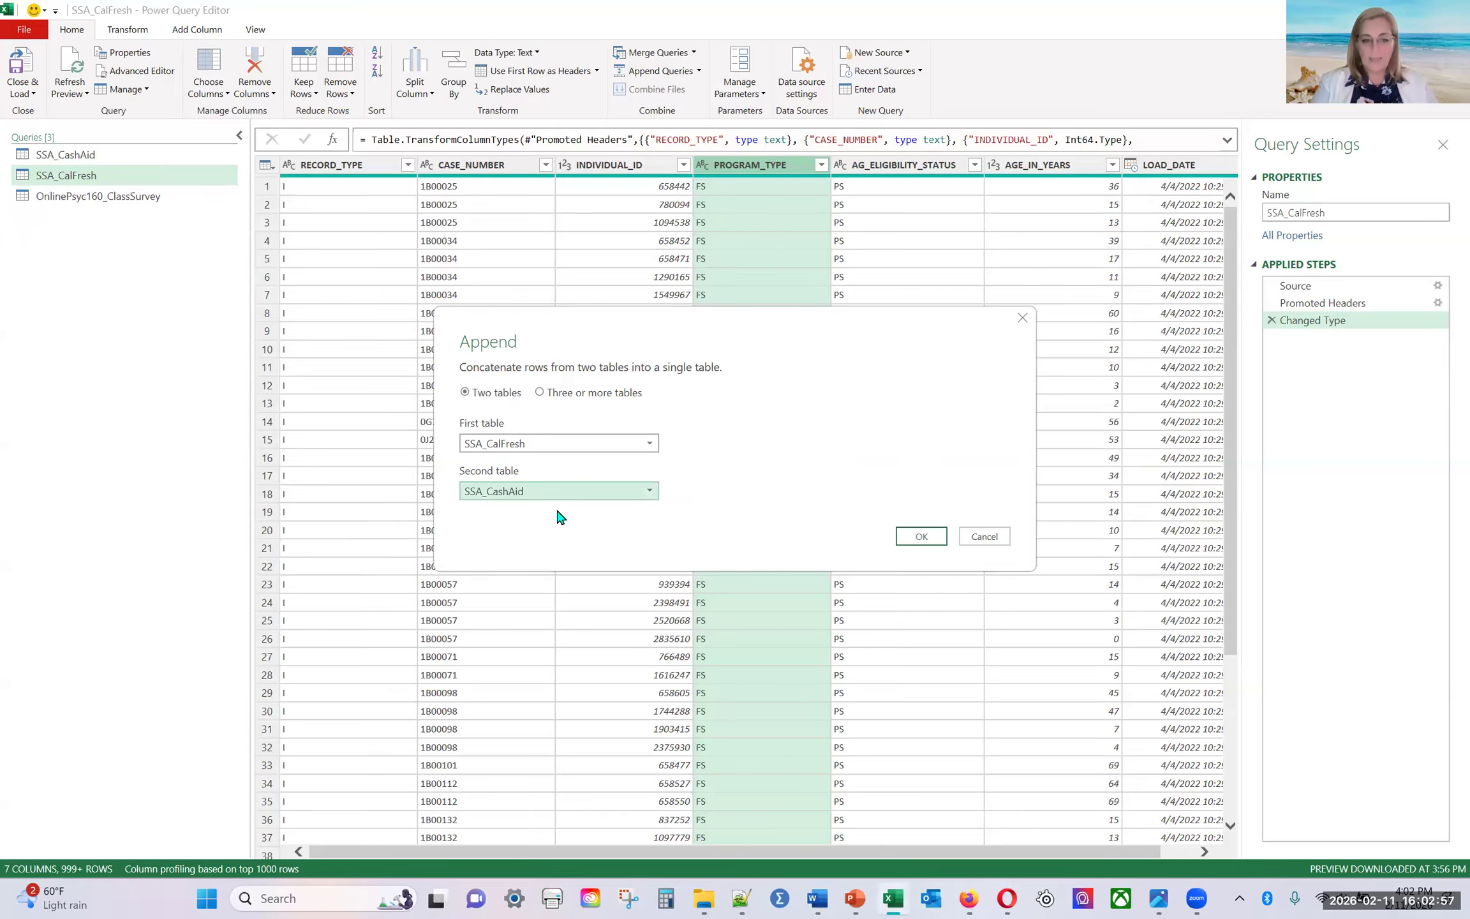
click(921, 537)
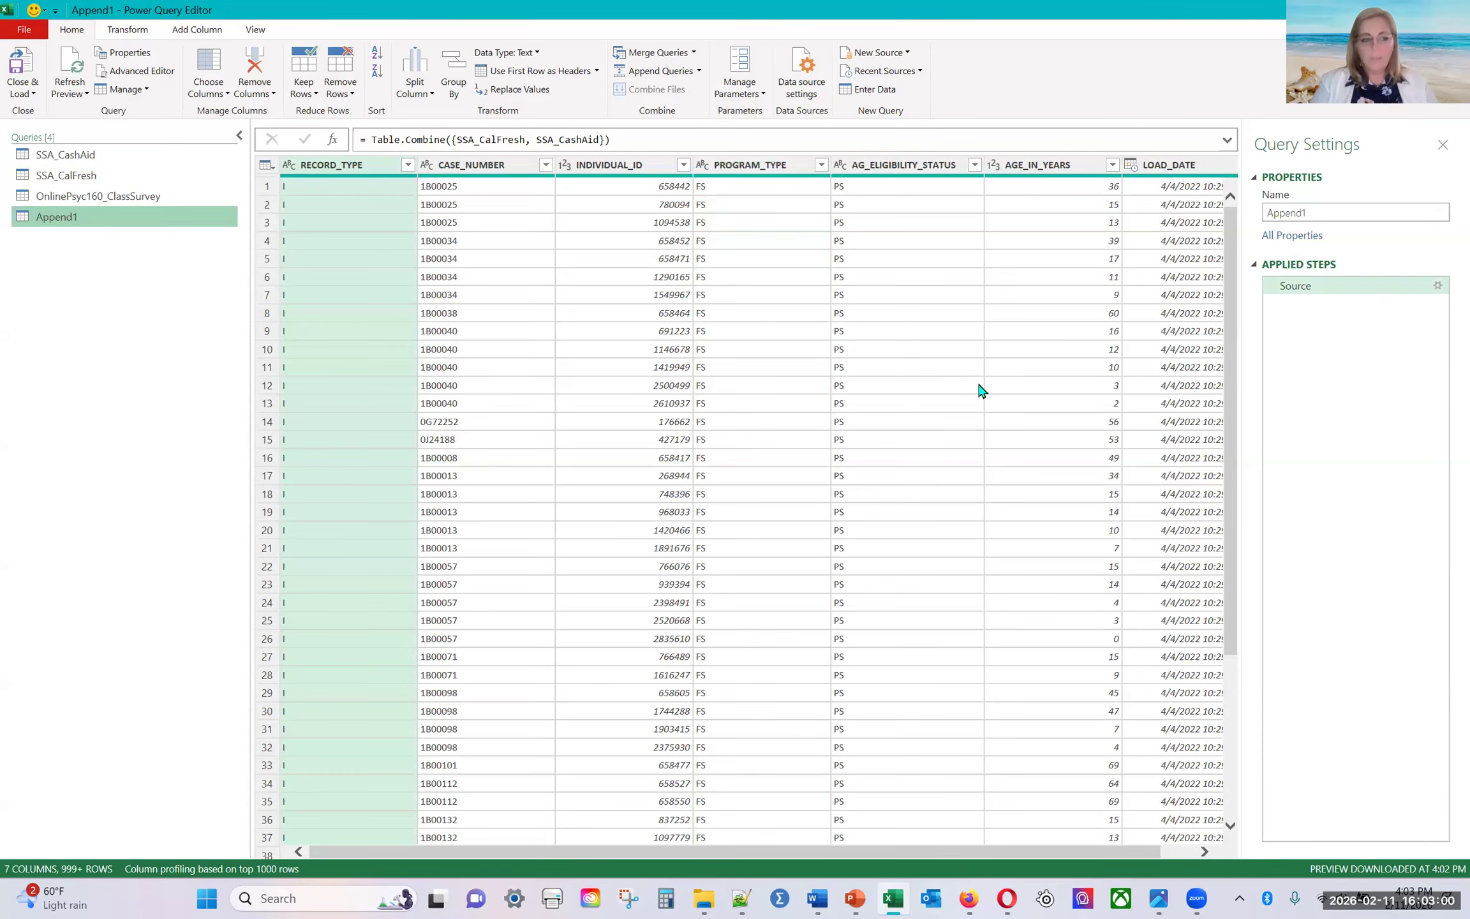
click(982, 391)
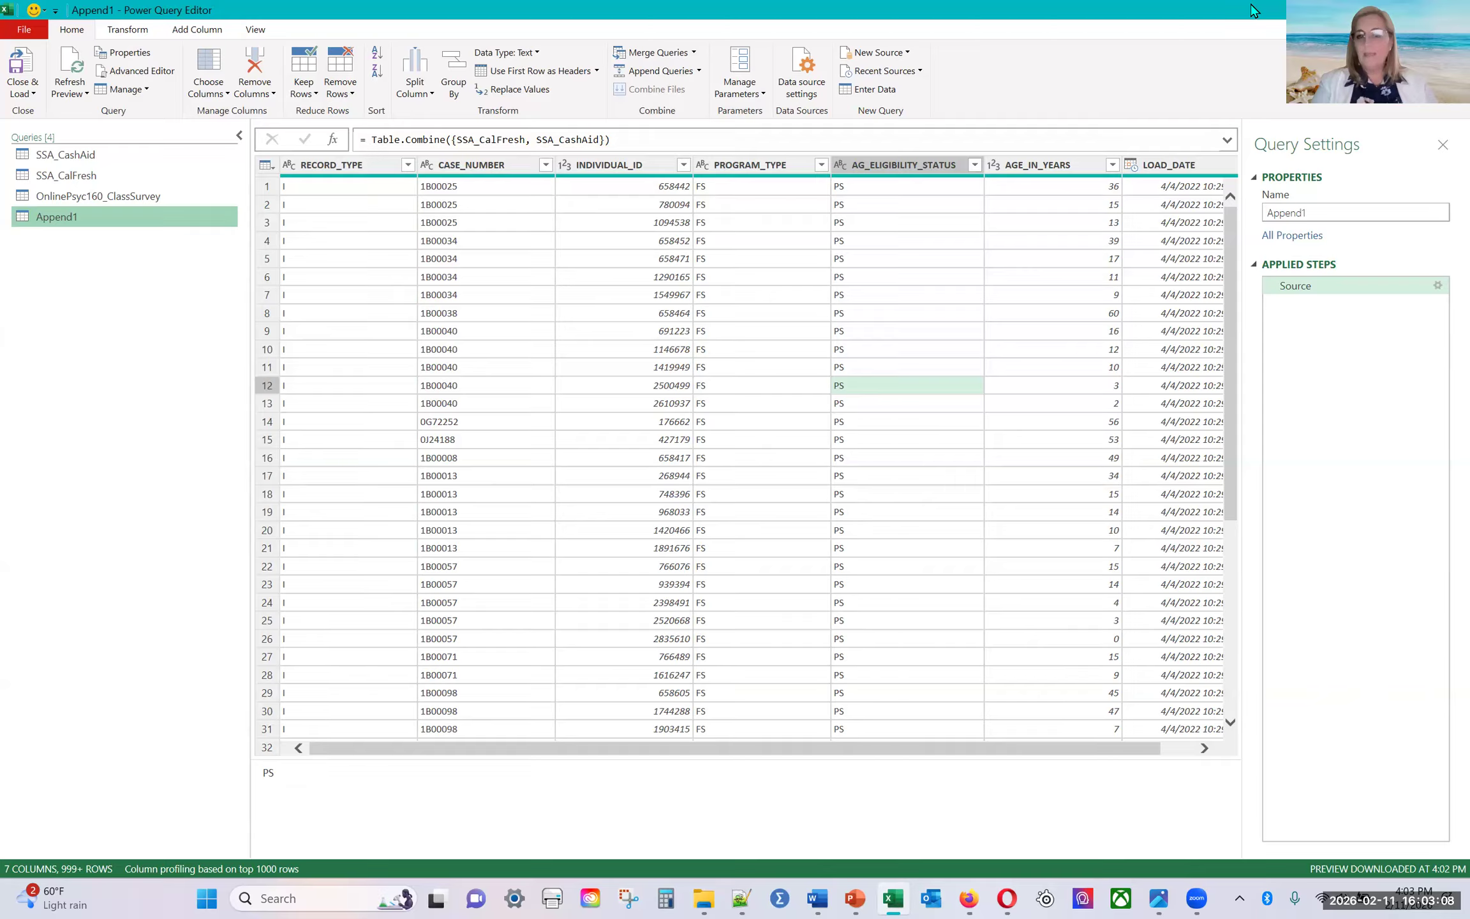
Step: Rename the new appended query as CF & CA Append
drag(1316, 211, 1185, 223)
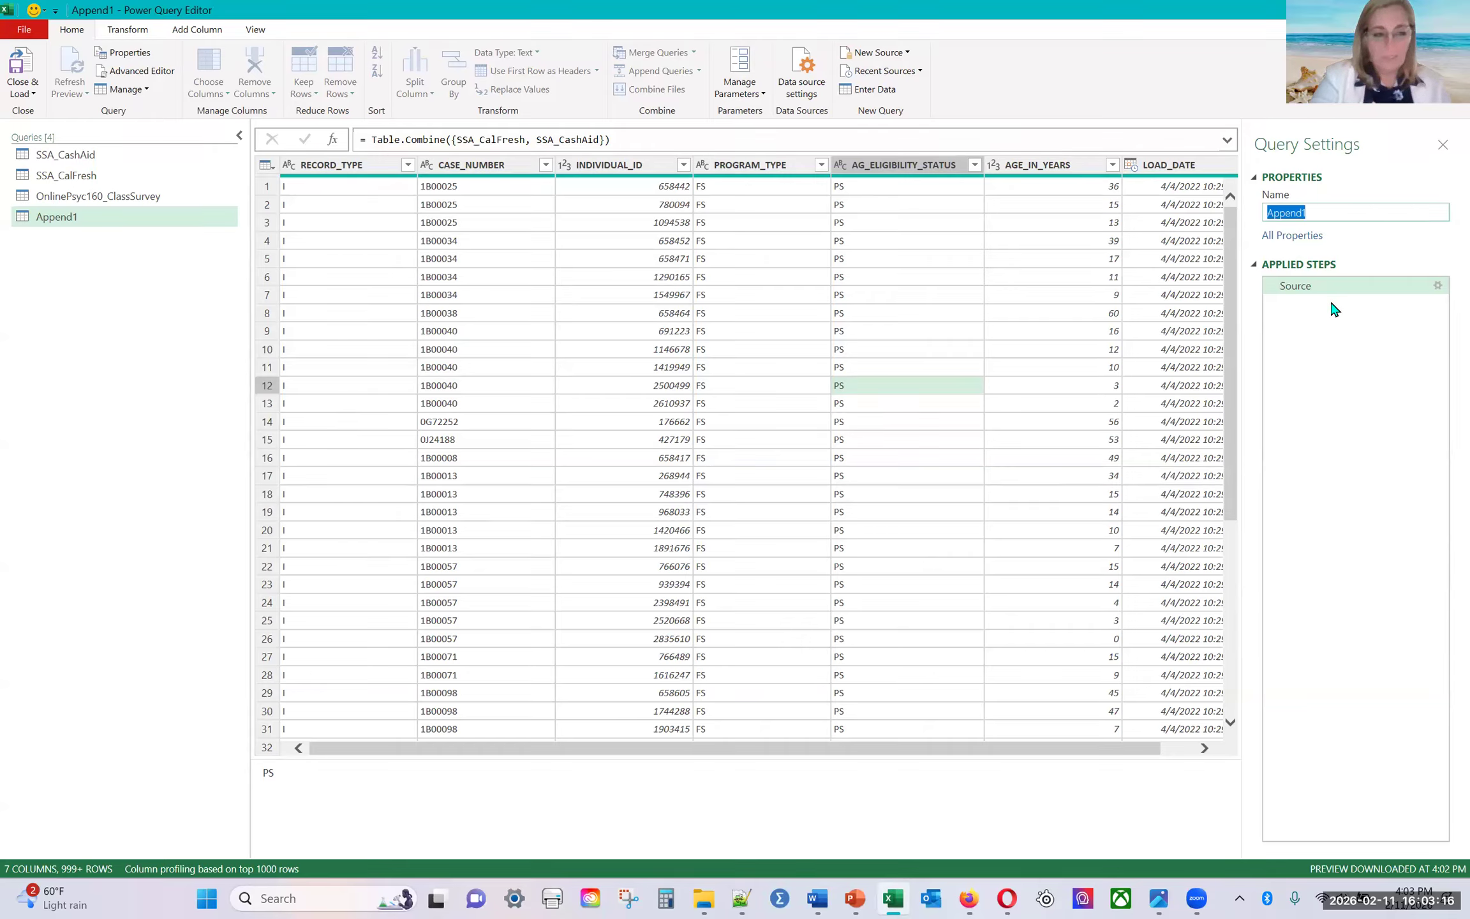
text(CF)
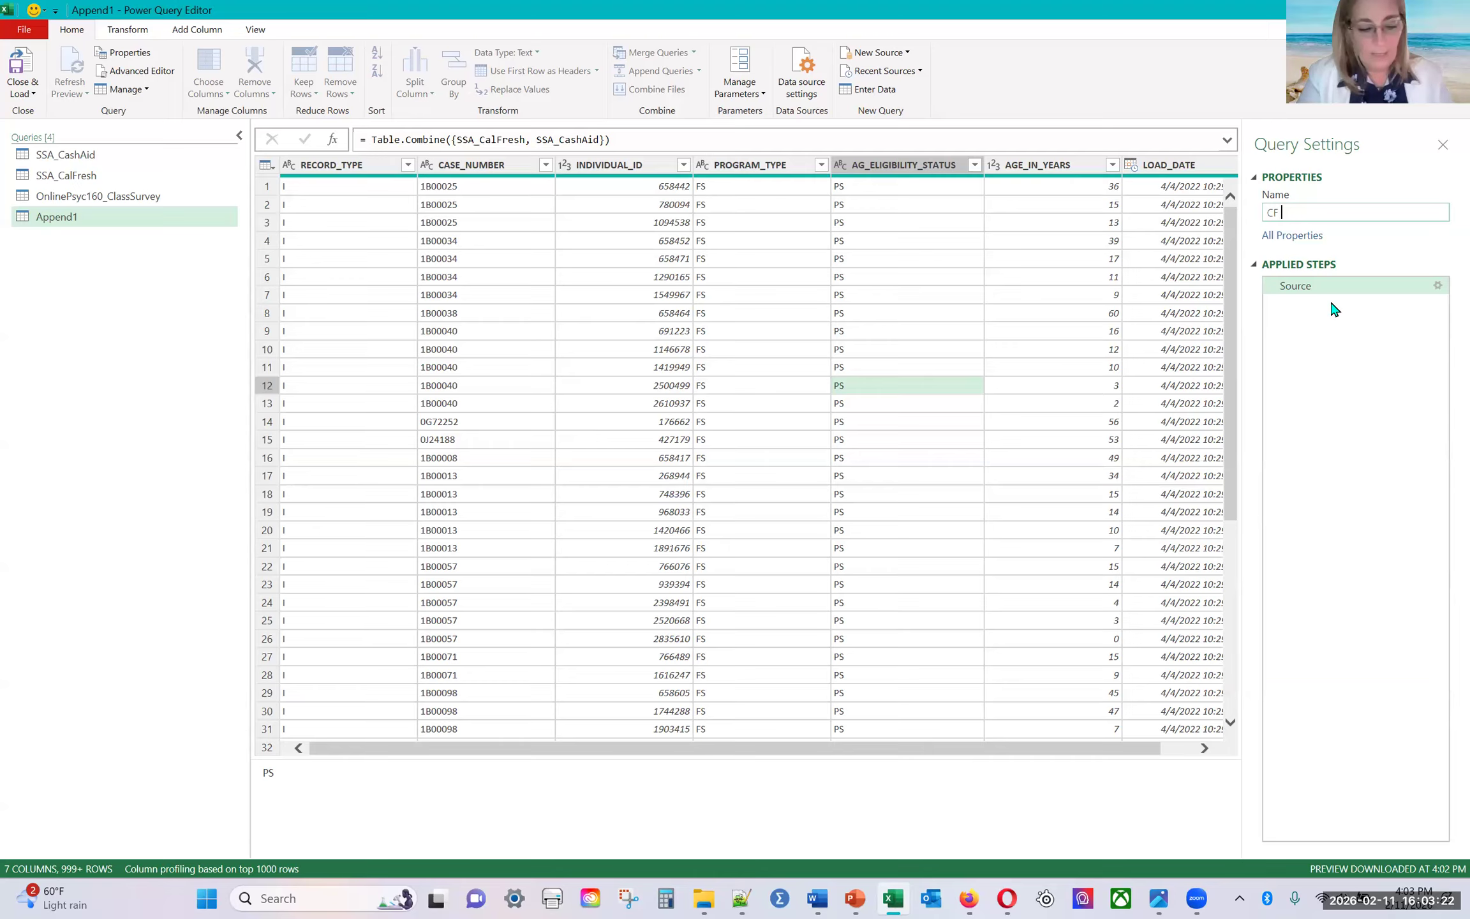
text(&)
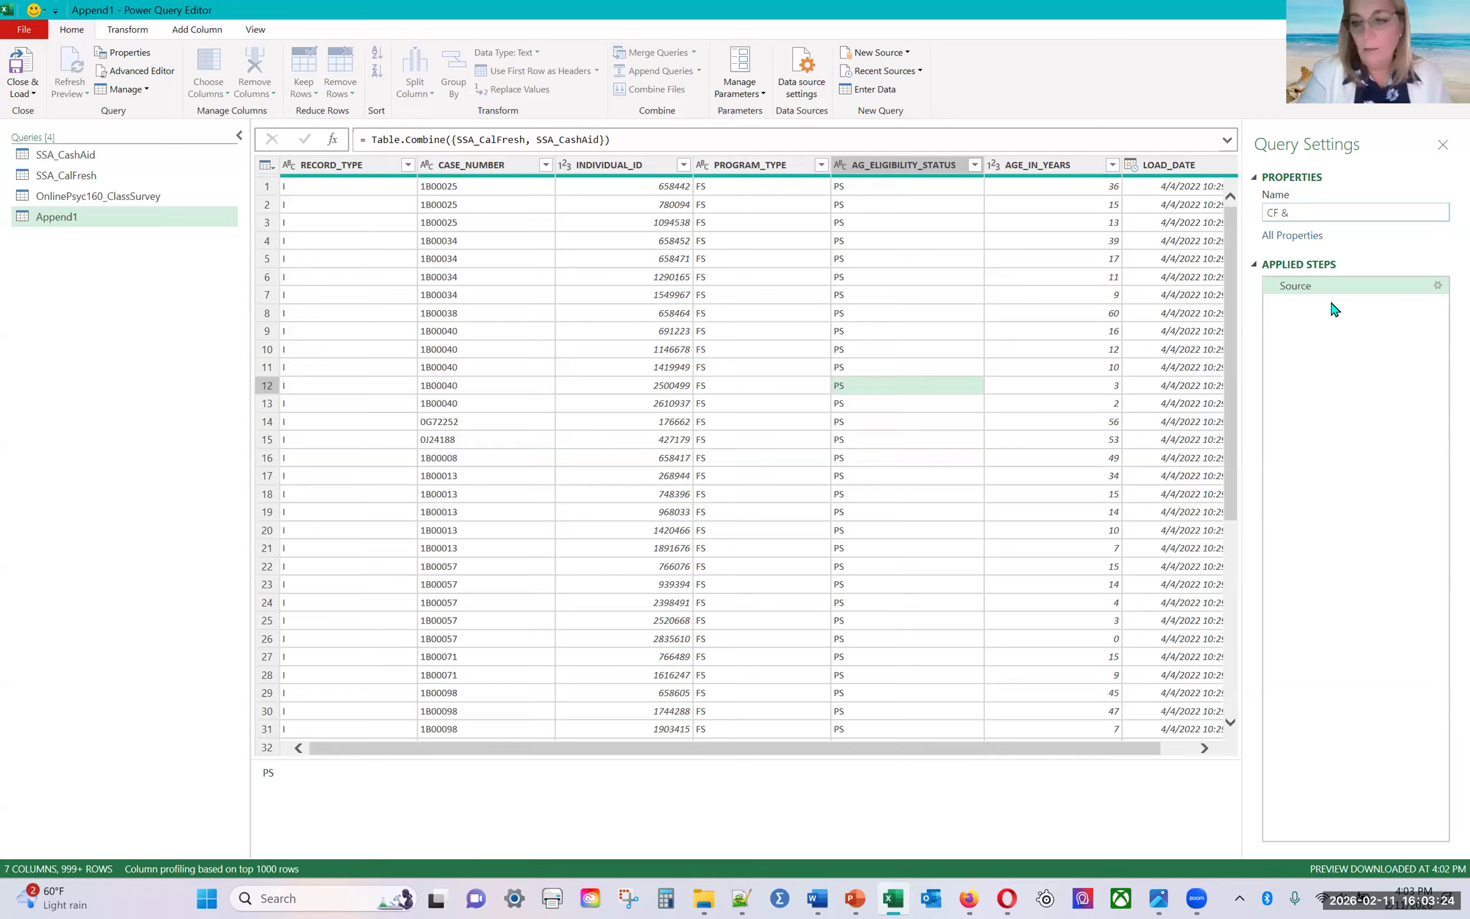
text( CA)
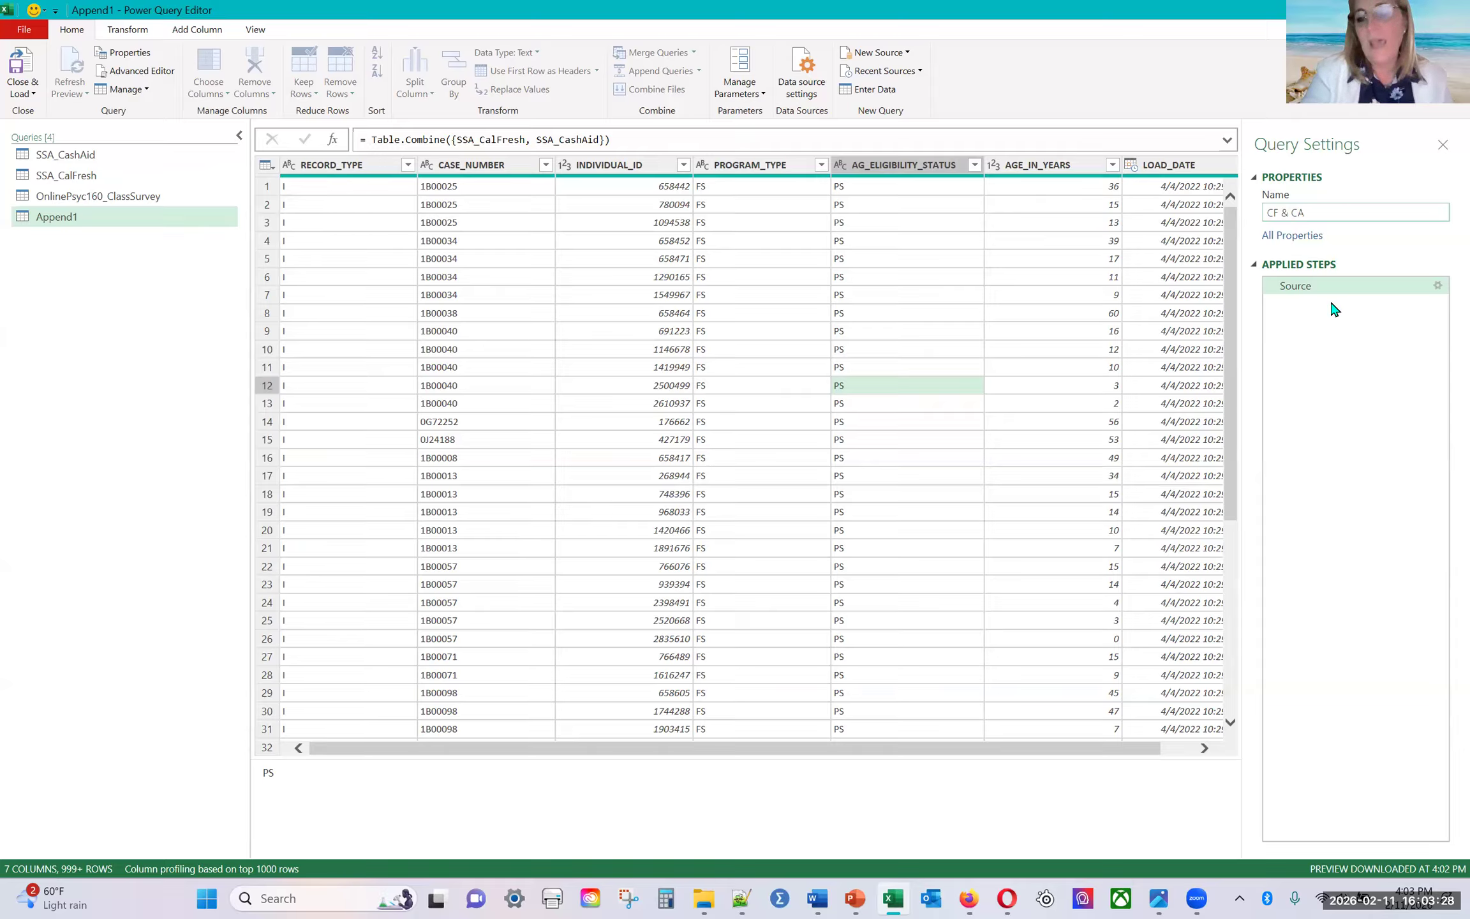
text( Append)
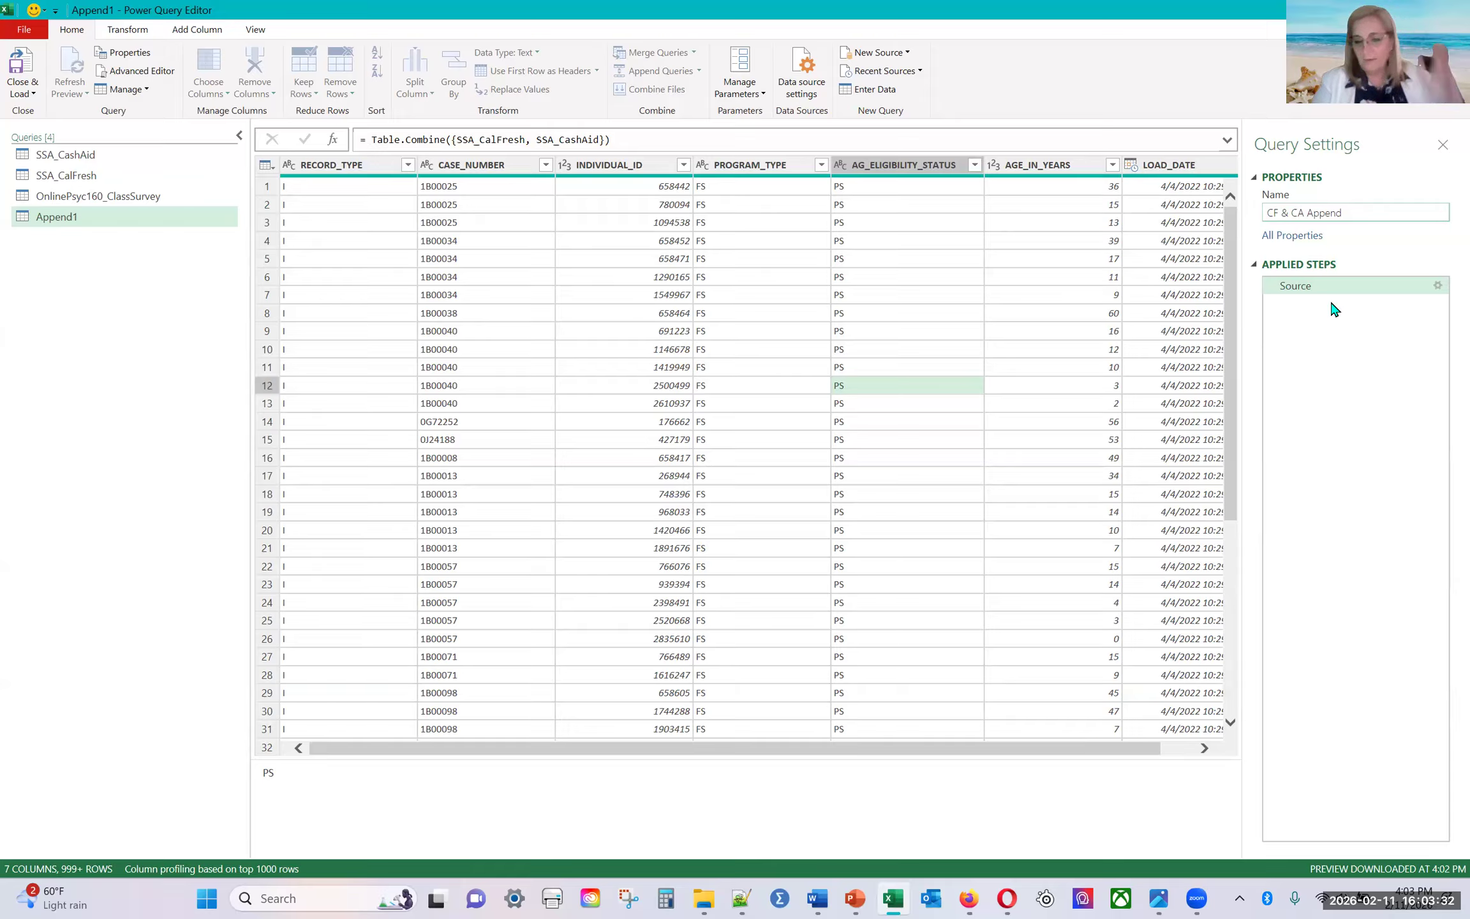
key(Return)
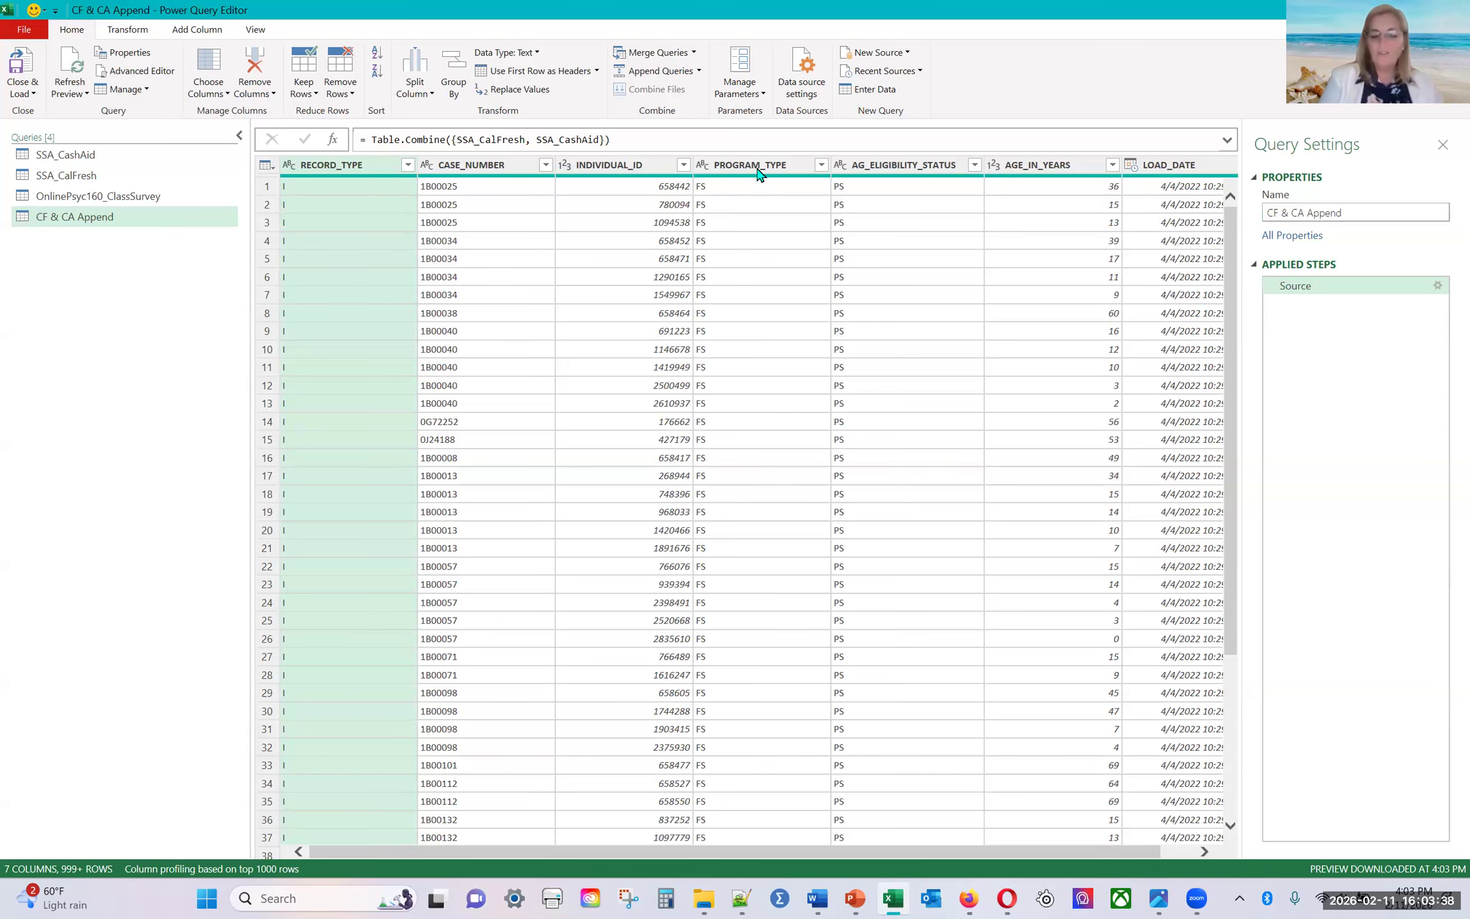
Step: Load the complete list of PROGRAM_TYPE filter values in the appended query and apply the filter with all values selected
click(822, 166)
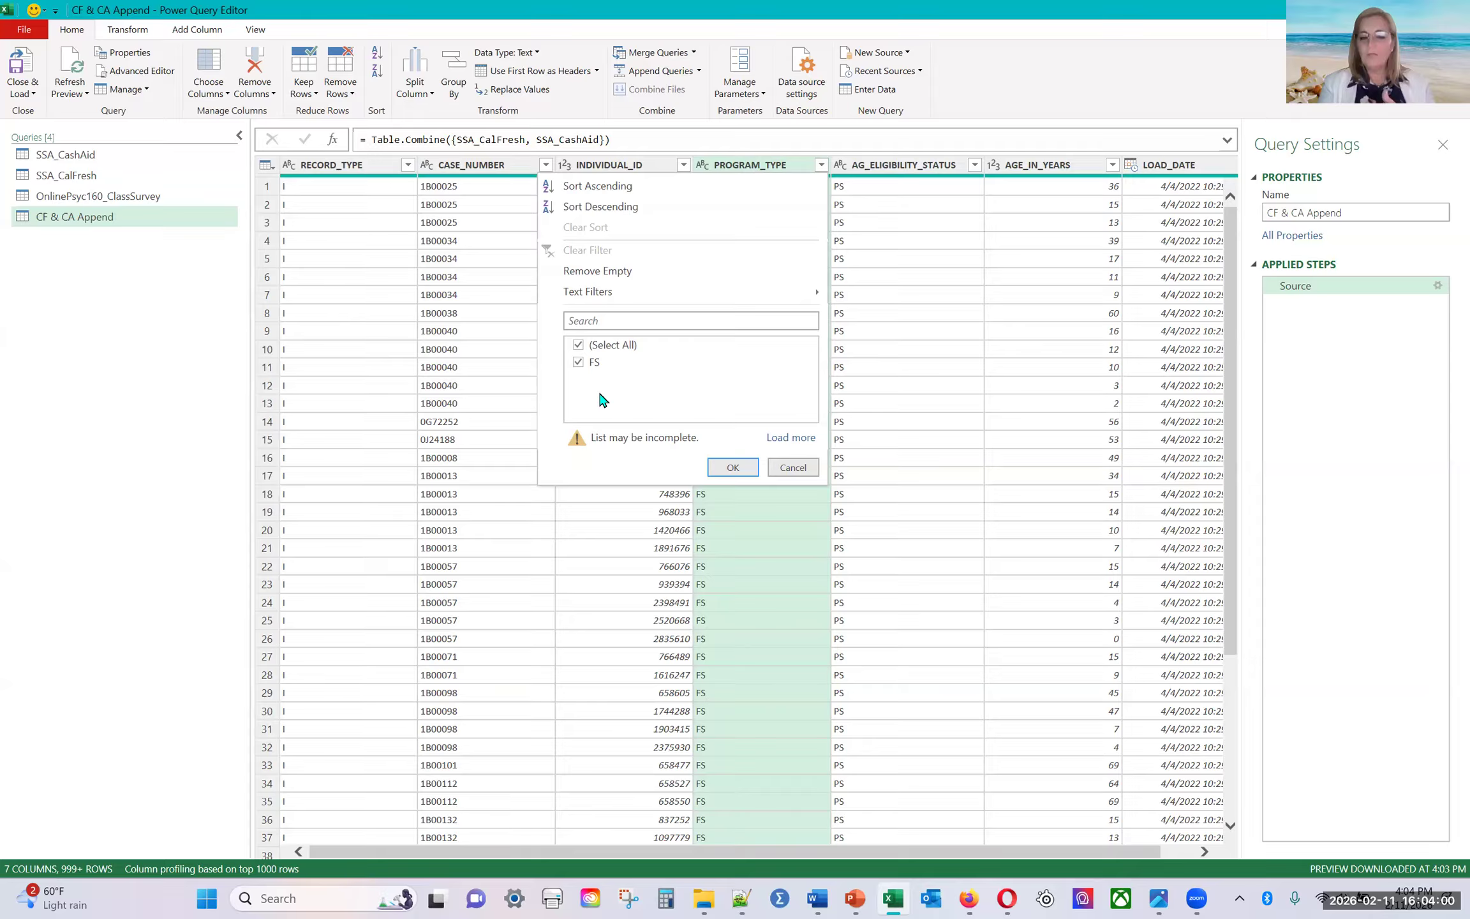
click(788, 438)
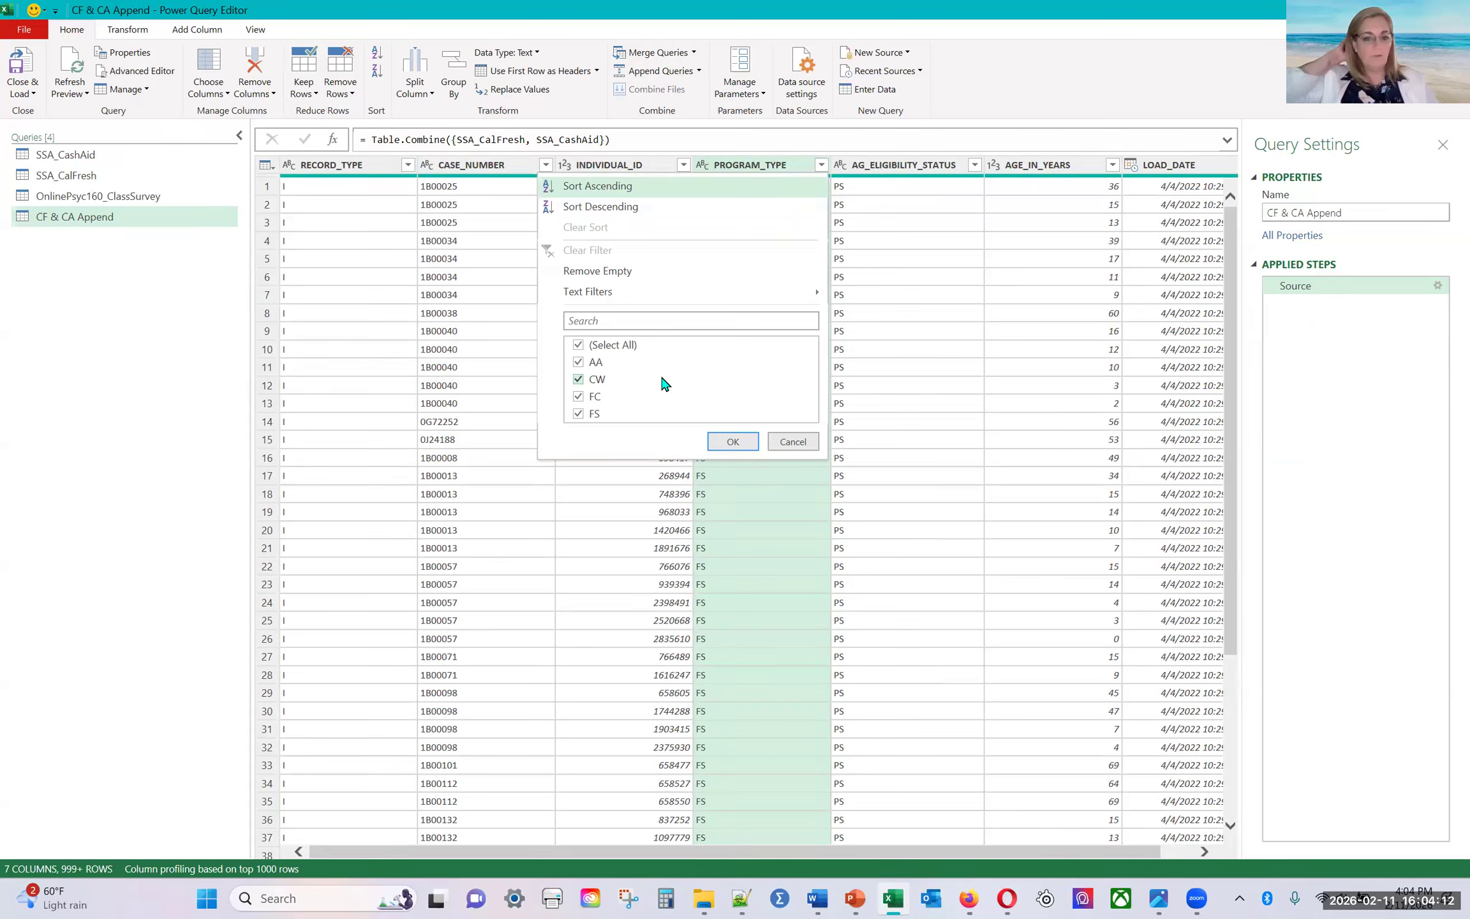
click(716, 441)
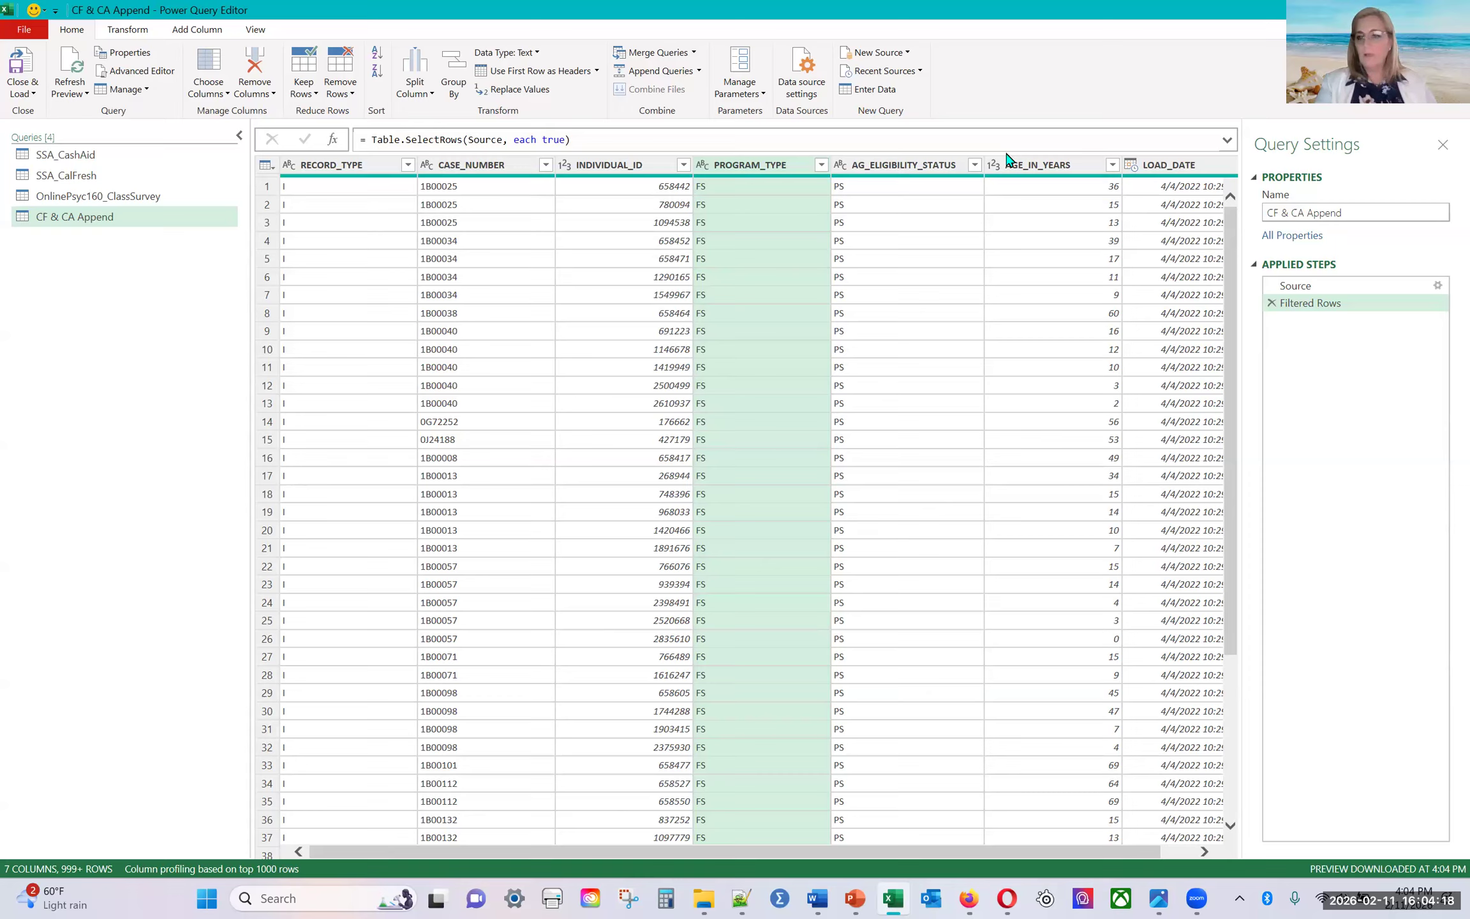
Step: Replace the value FS with CalFresh in the PROGRAM_TYPE column of the appended query
right_click(758, 171)
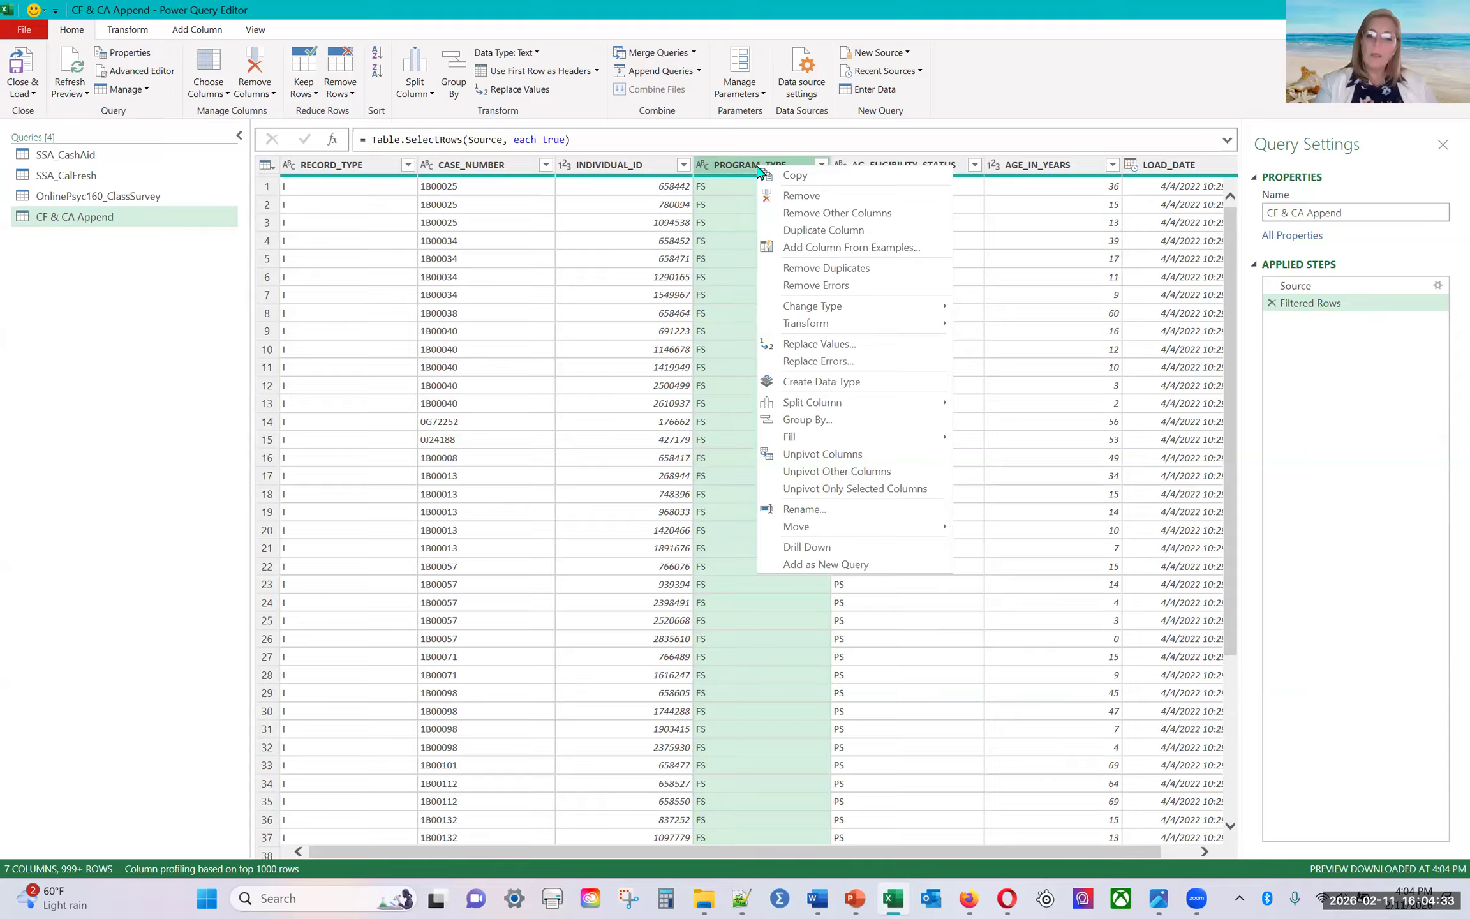
click(819, 348)
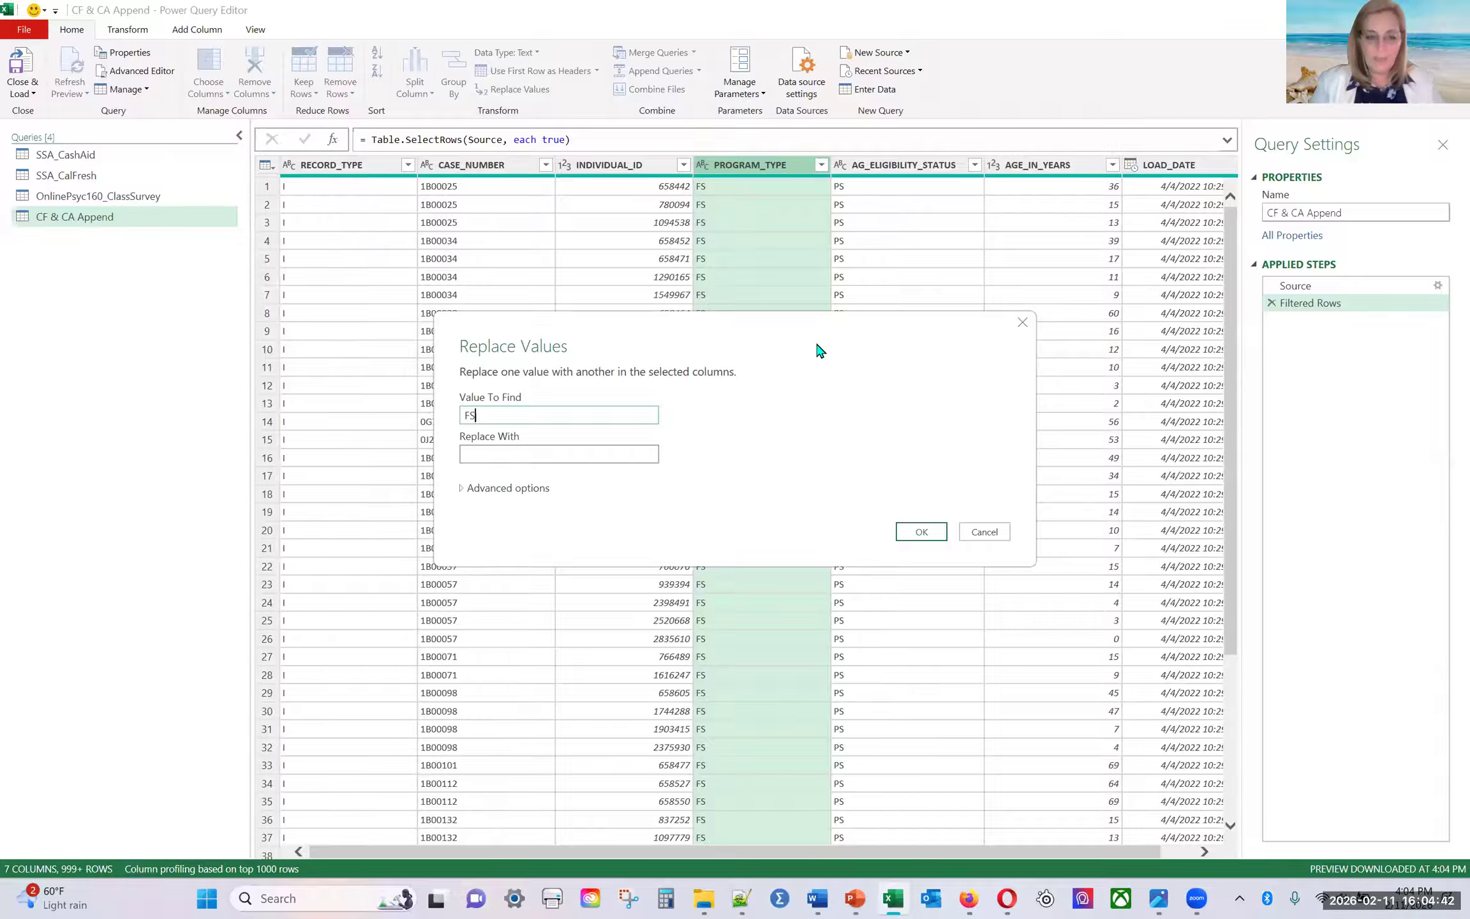
click(507, 452)
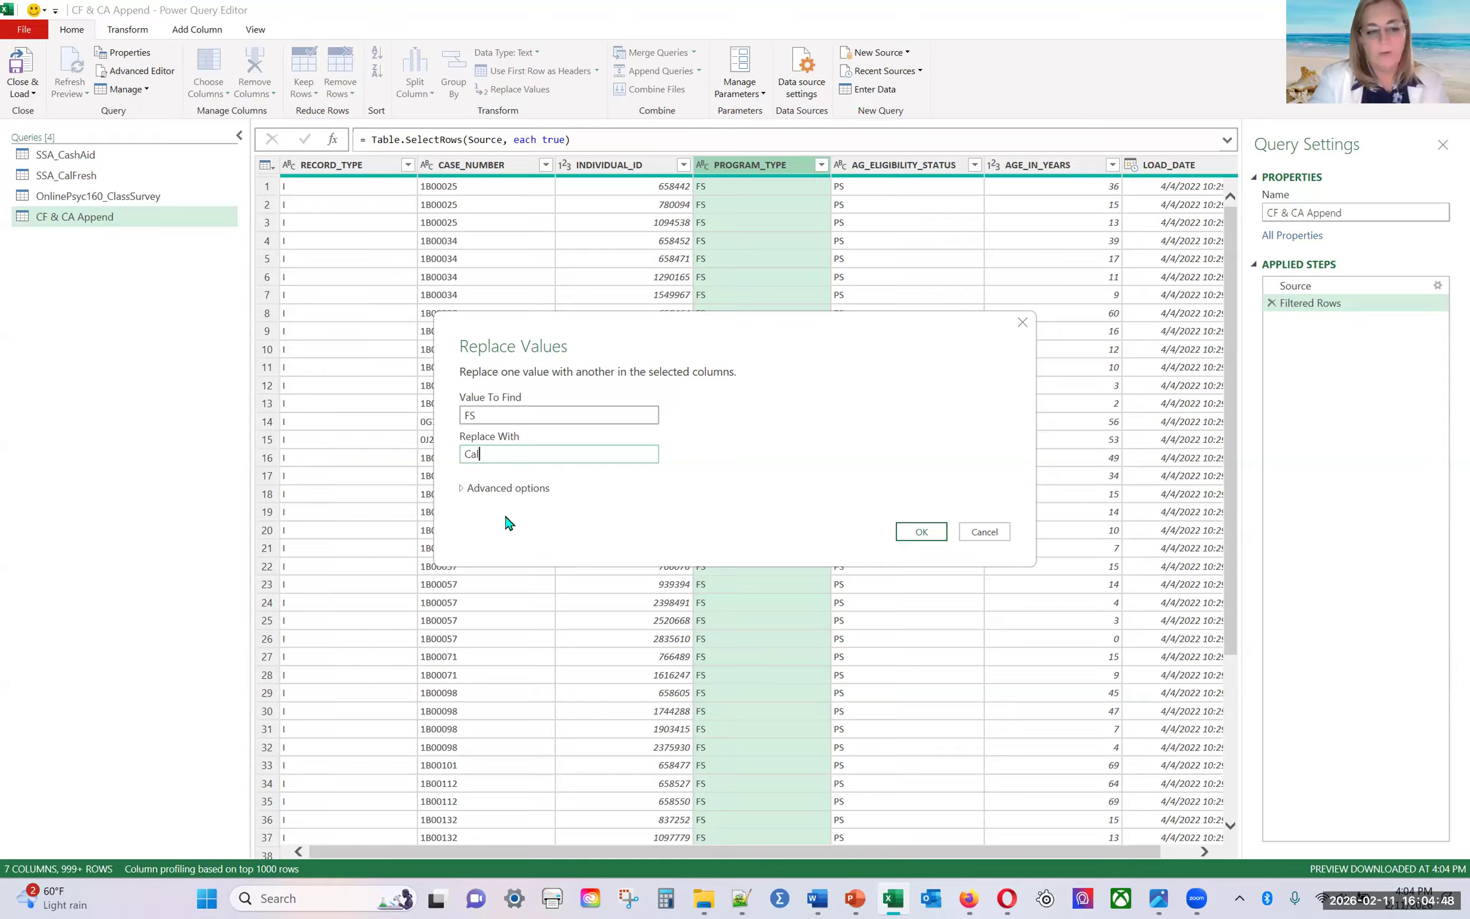
text(CalFresh)
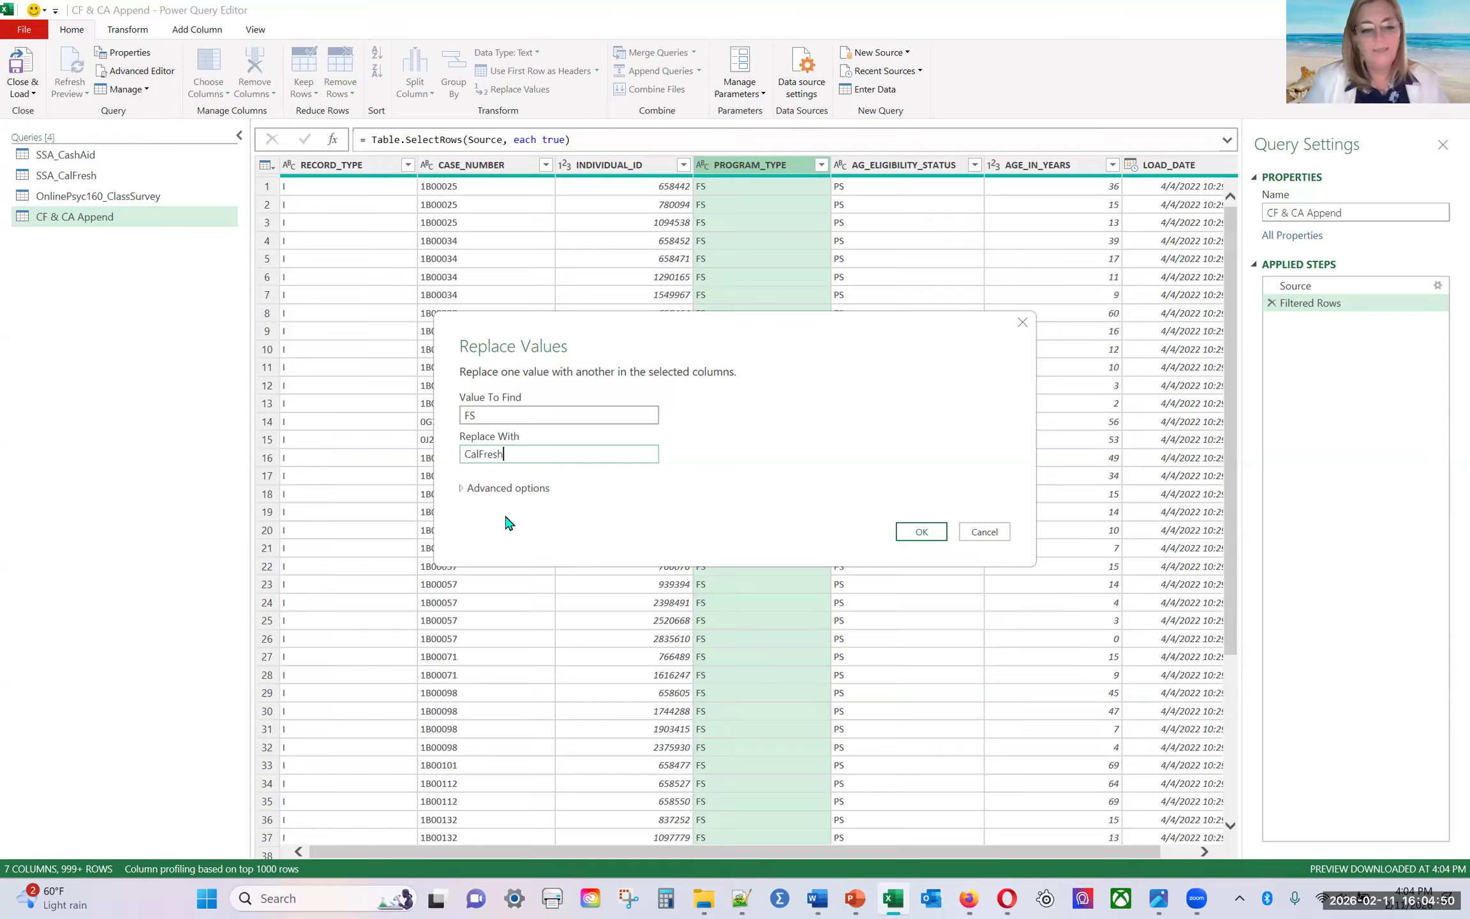
click(935, 533)
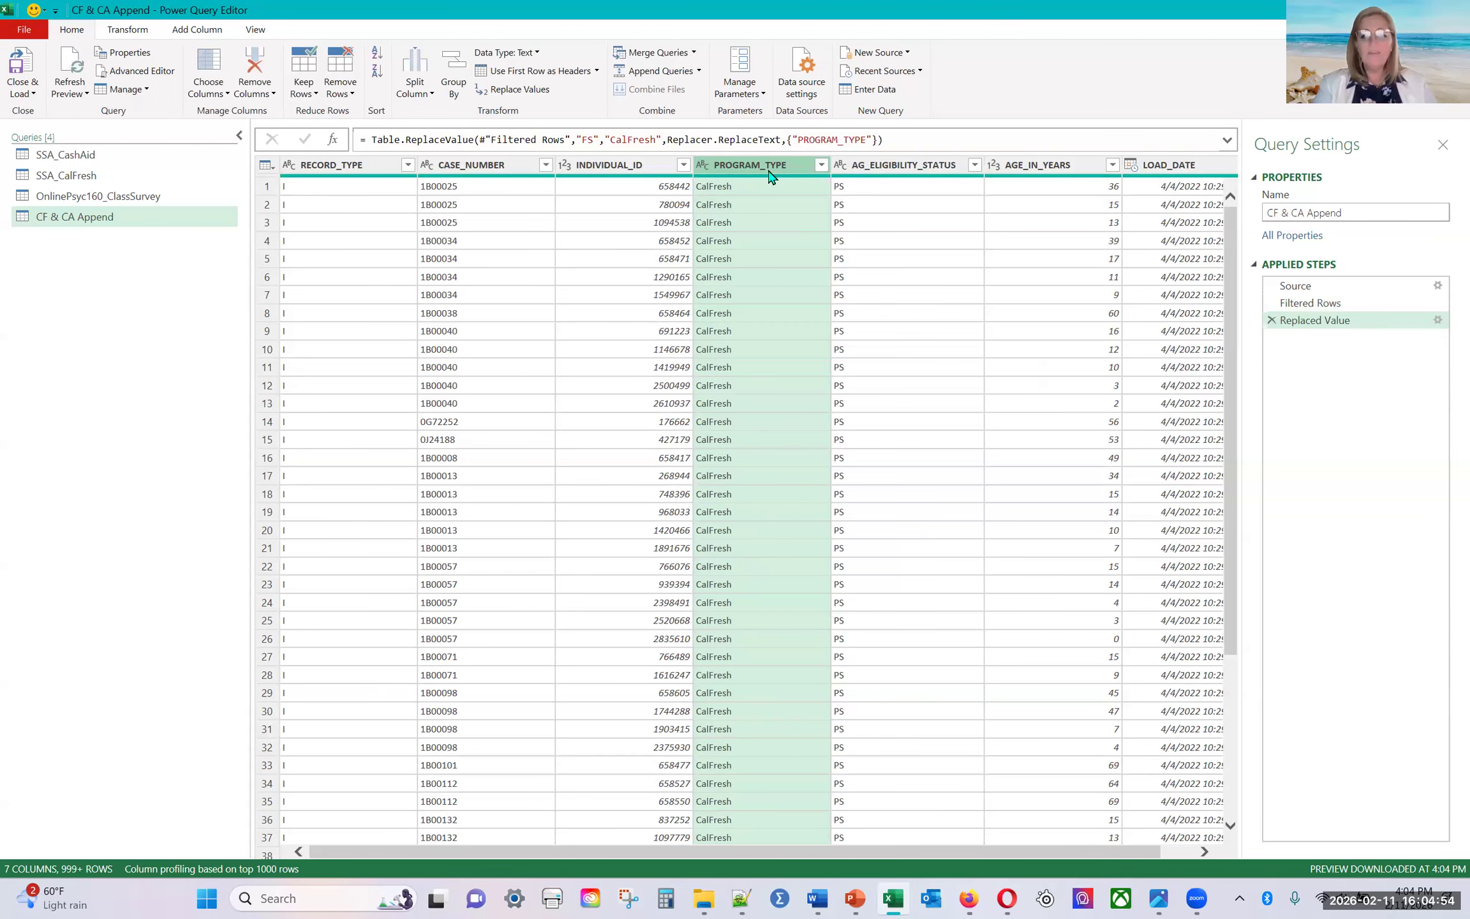
scroll(746, 374, down, 4)
scroll(746, 374, up, 4)
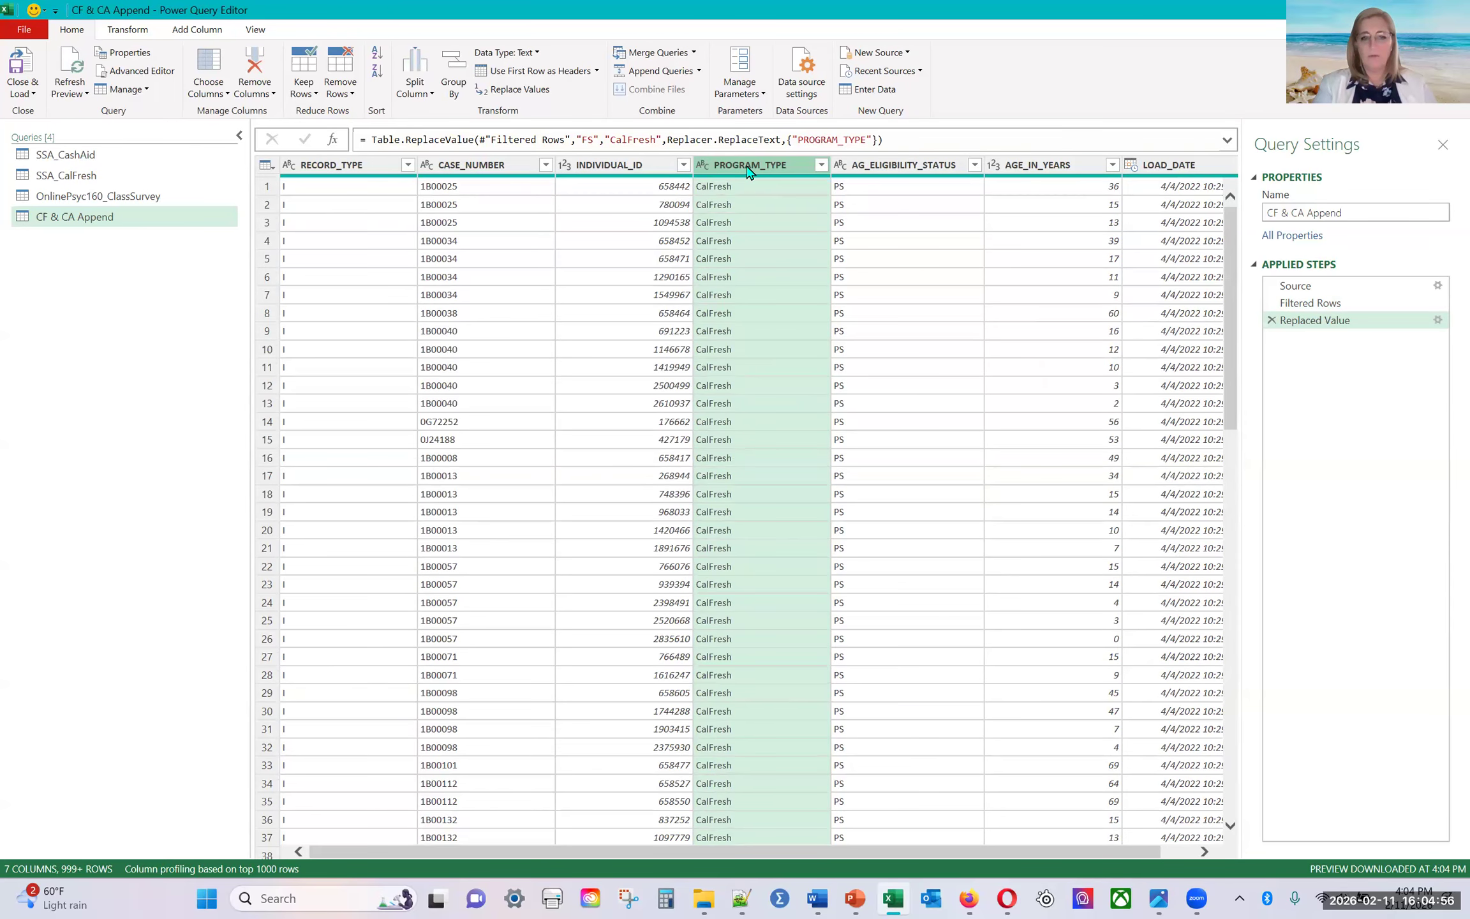
Step: Replace the value AA with Adoption Assistance in the PROGRAM_TYPE column
right_click(748, 170)
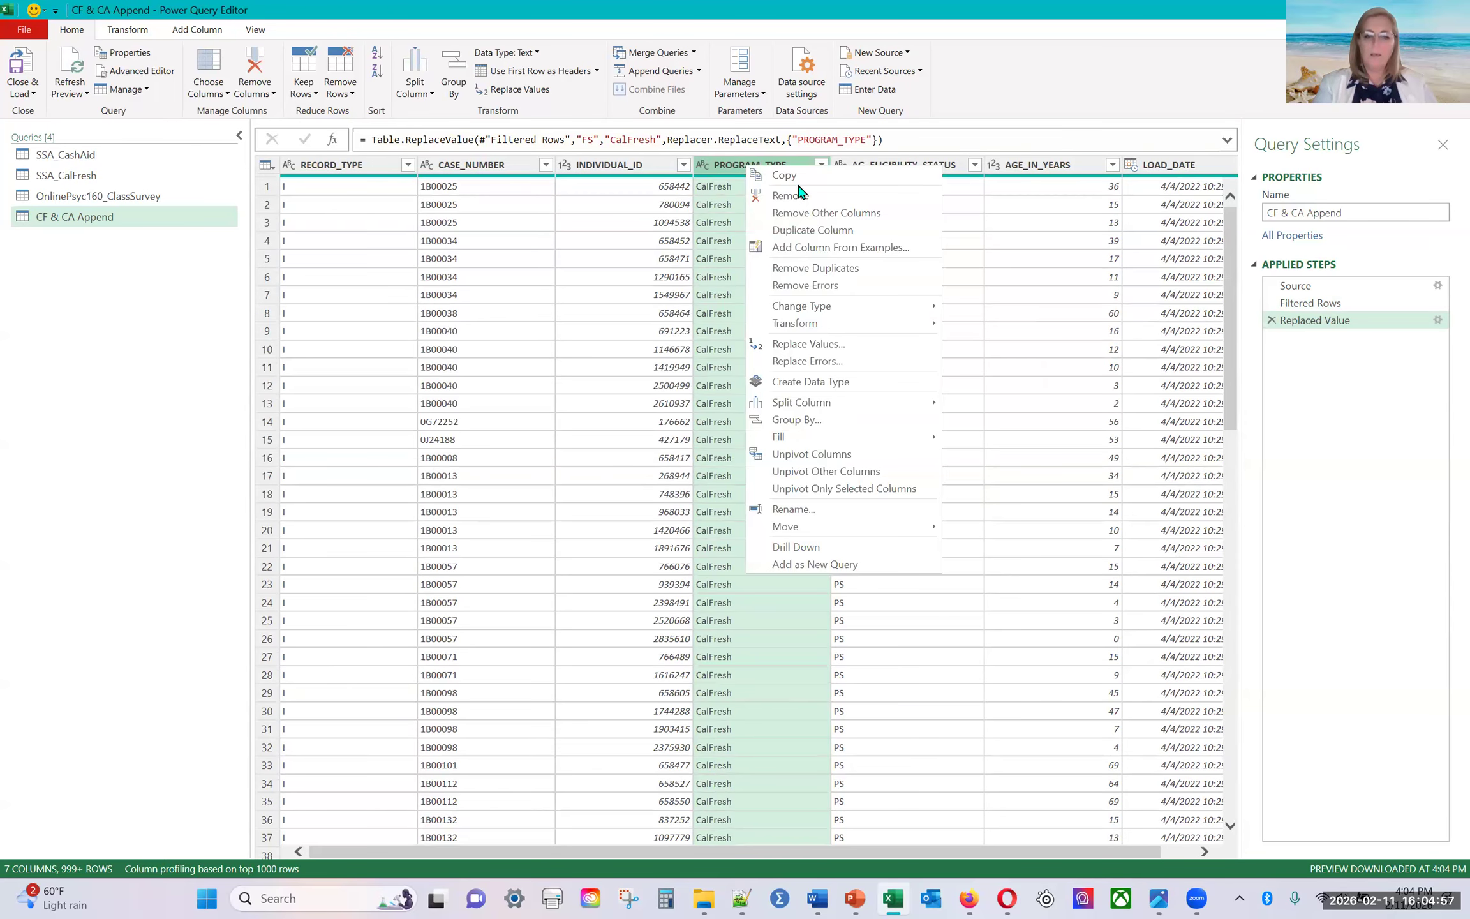
click(831, 346)
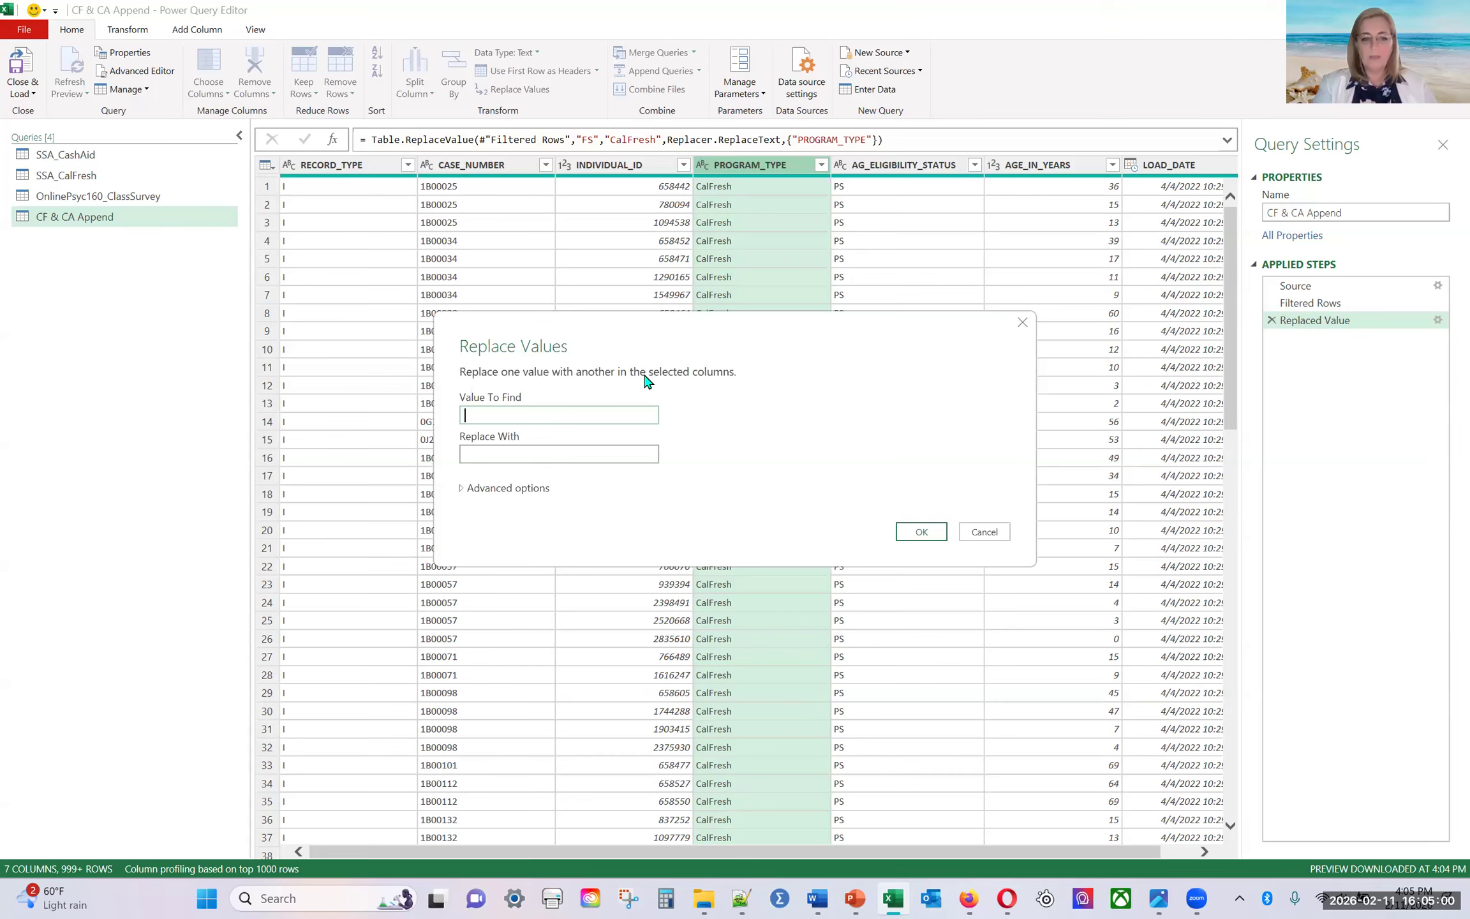
text(AA)
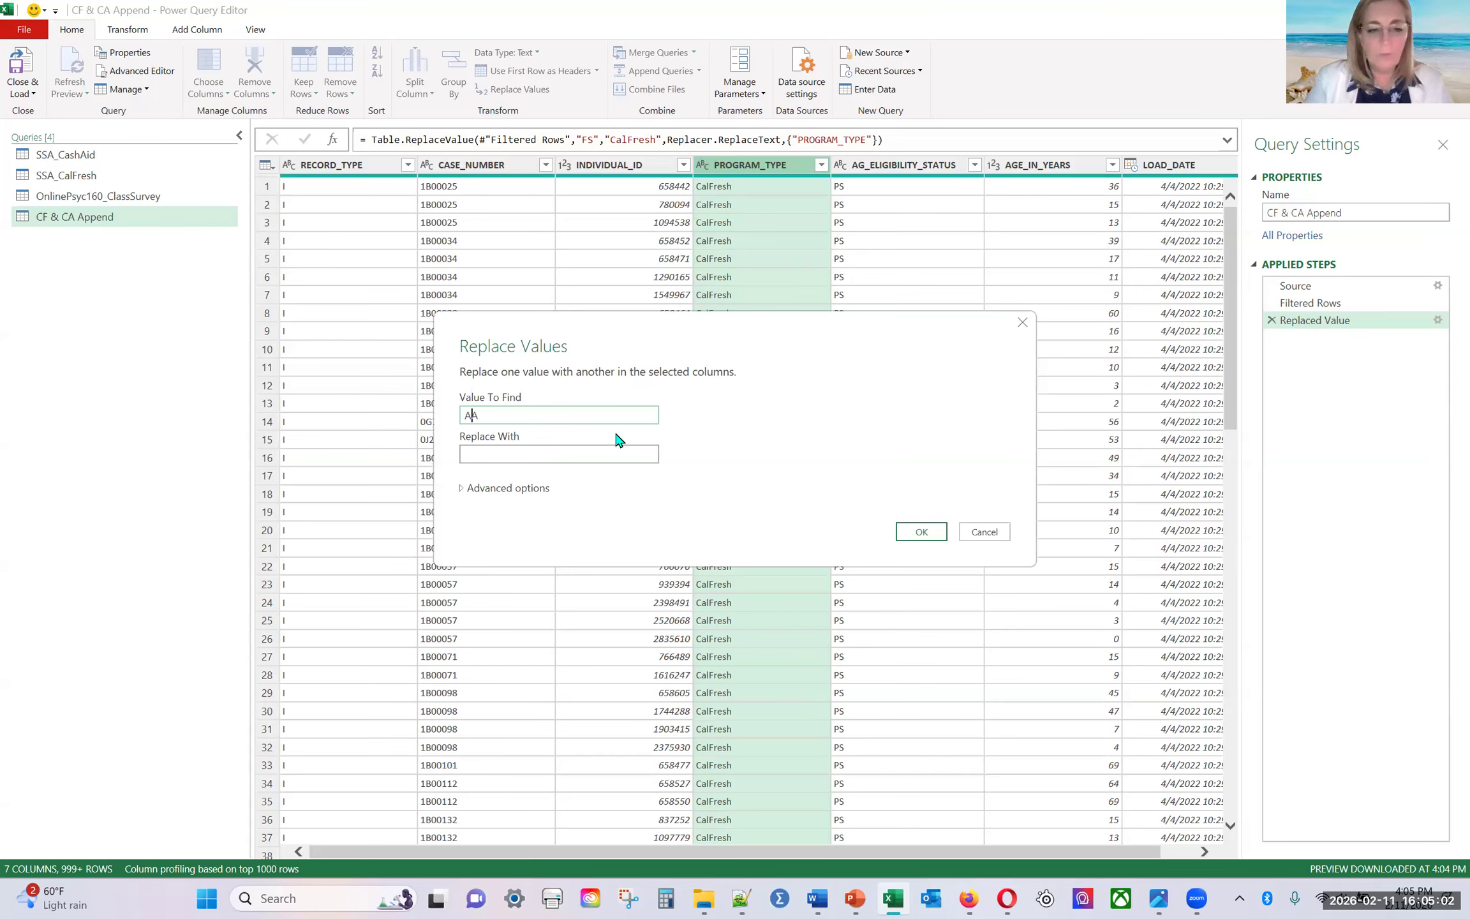
click(604, 448)
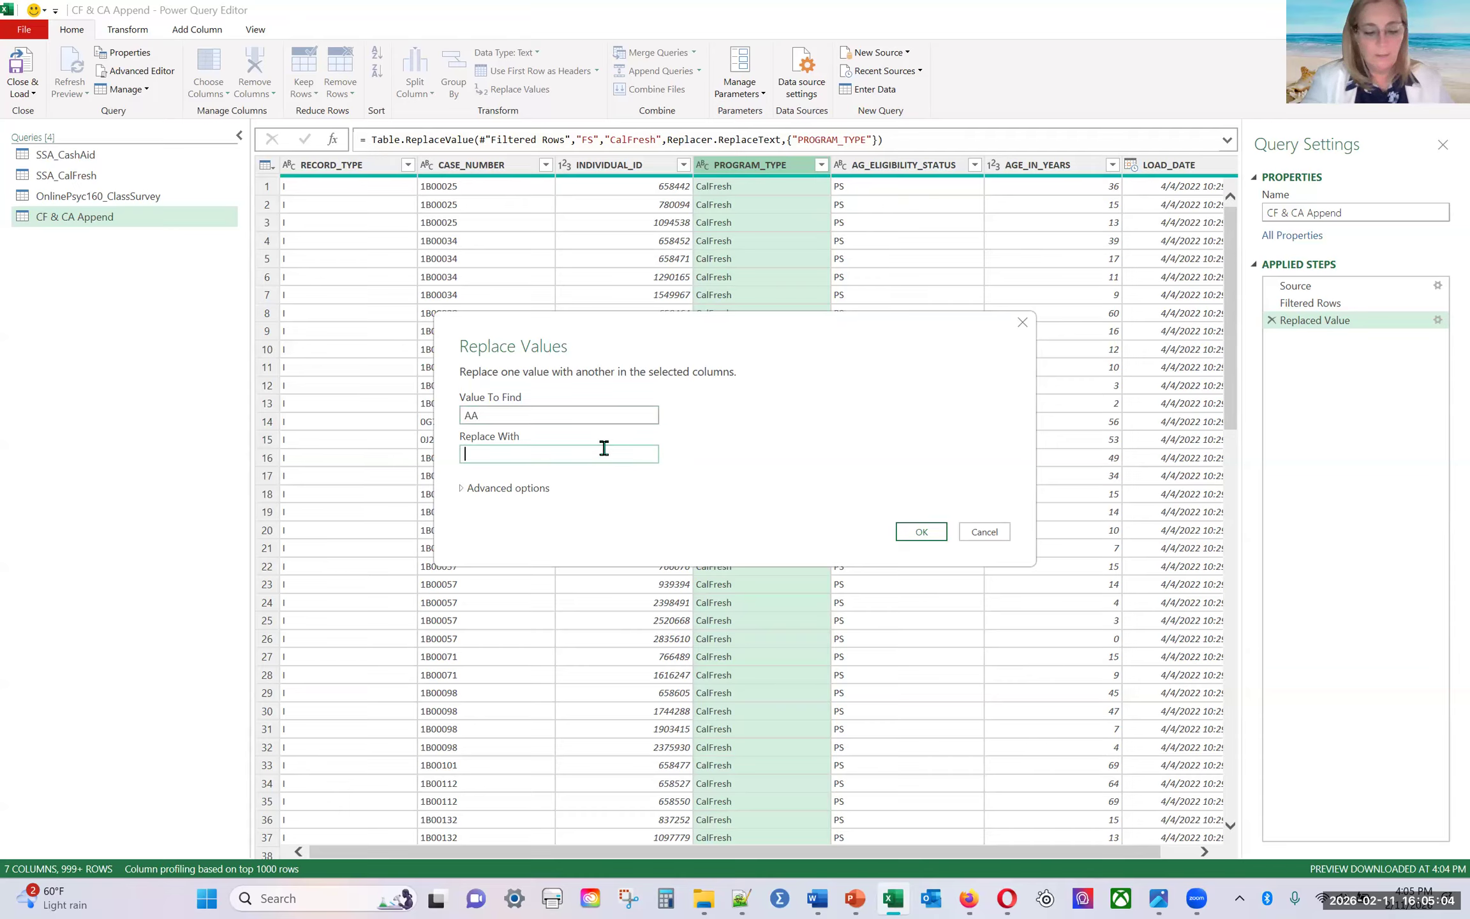
text(Adoption Assistance)
click(925, 530)
Step: Replace the value FC with Foster Care in the PROGRAM_TYPE column
right_click(737, 170)
click(824, 345)
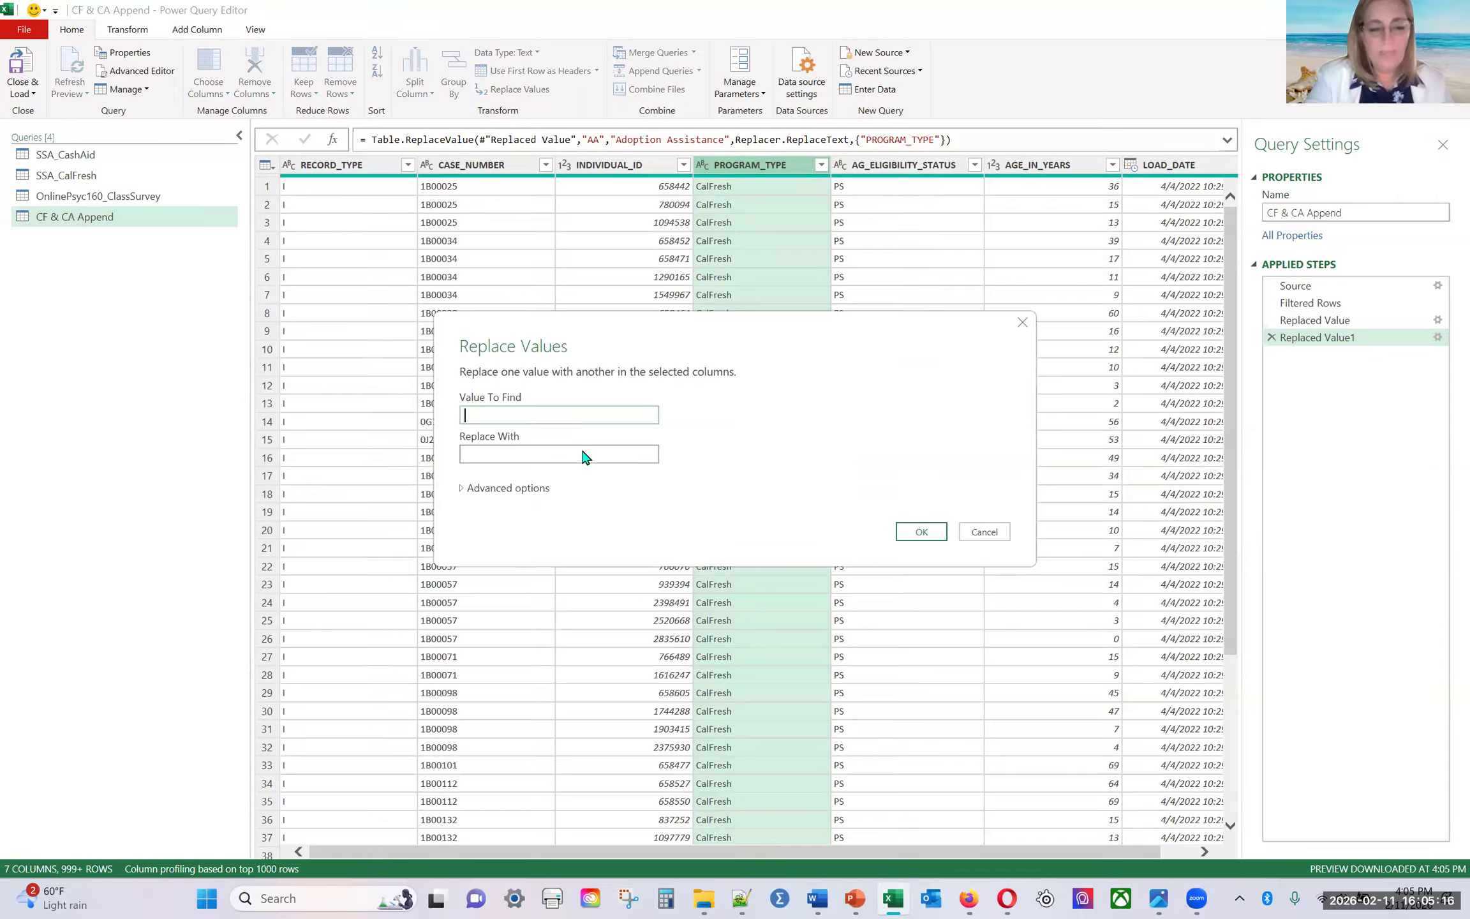
text(FC)
click(592, 457)
text(Foster CAr)
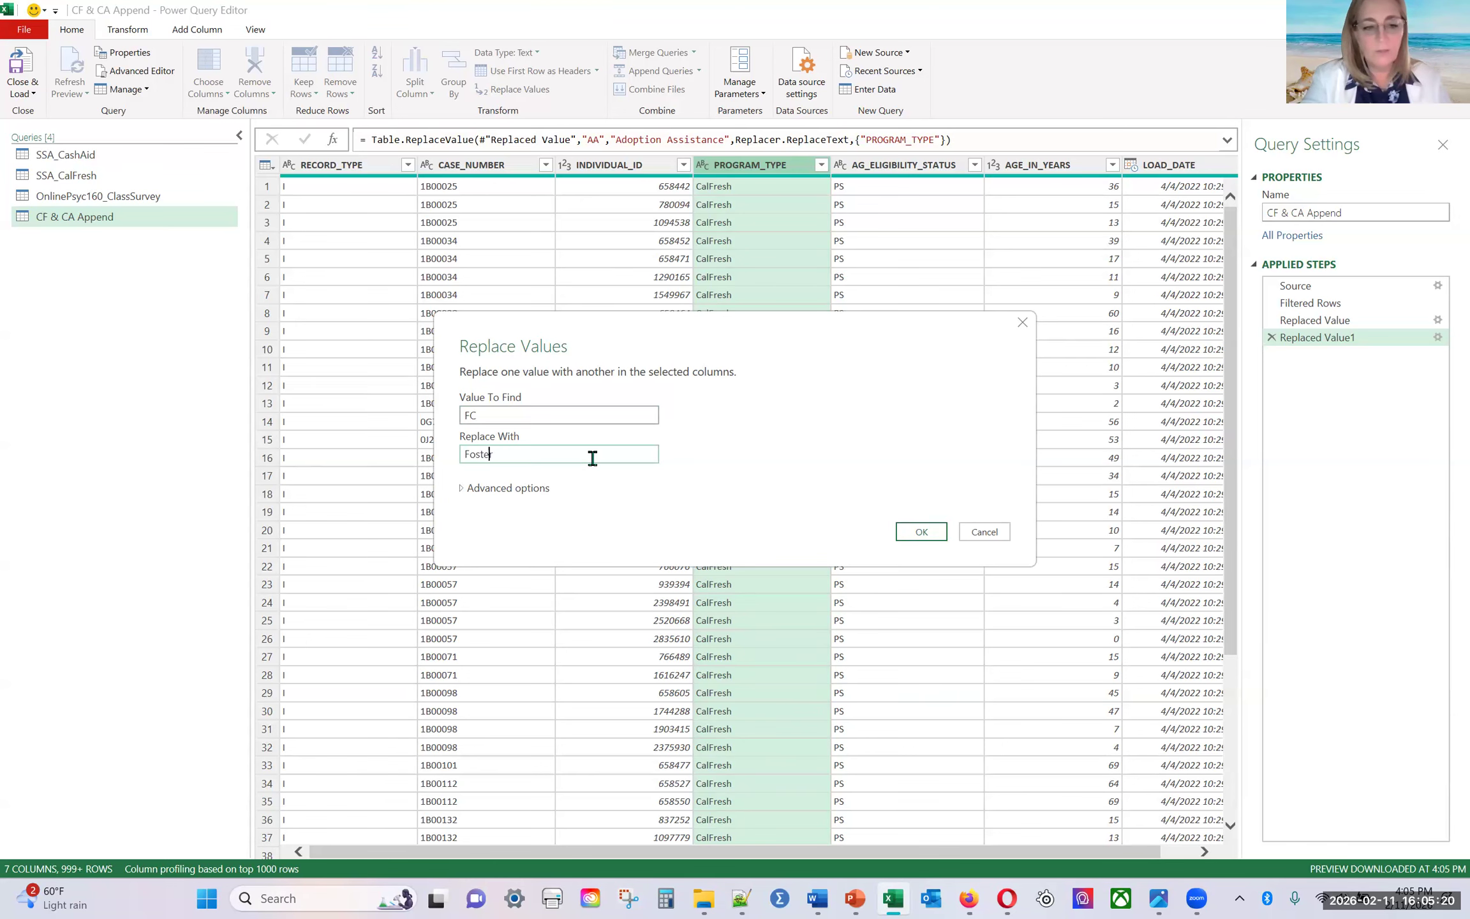
key(BackSpace)
key(BackSpace)
text(are)
click(943, 532)
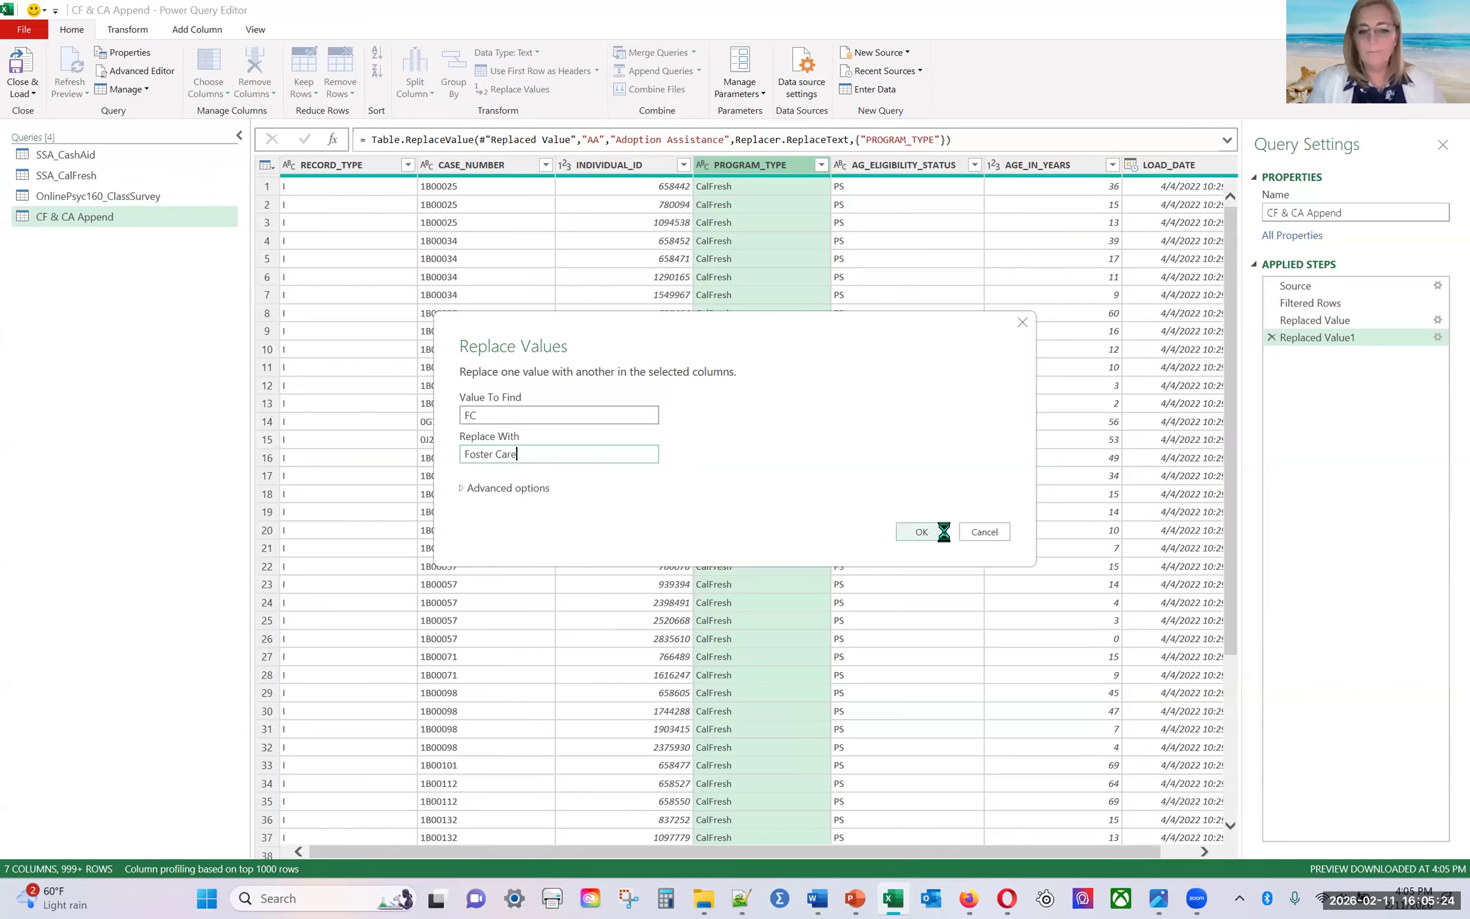
Step: Replace the value CW with CalWORKs in the PROGRAM_TYPE column of the appended query
right_click(779, 167)
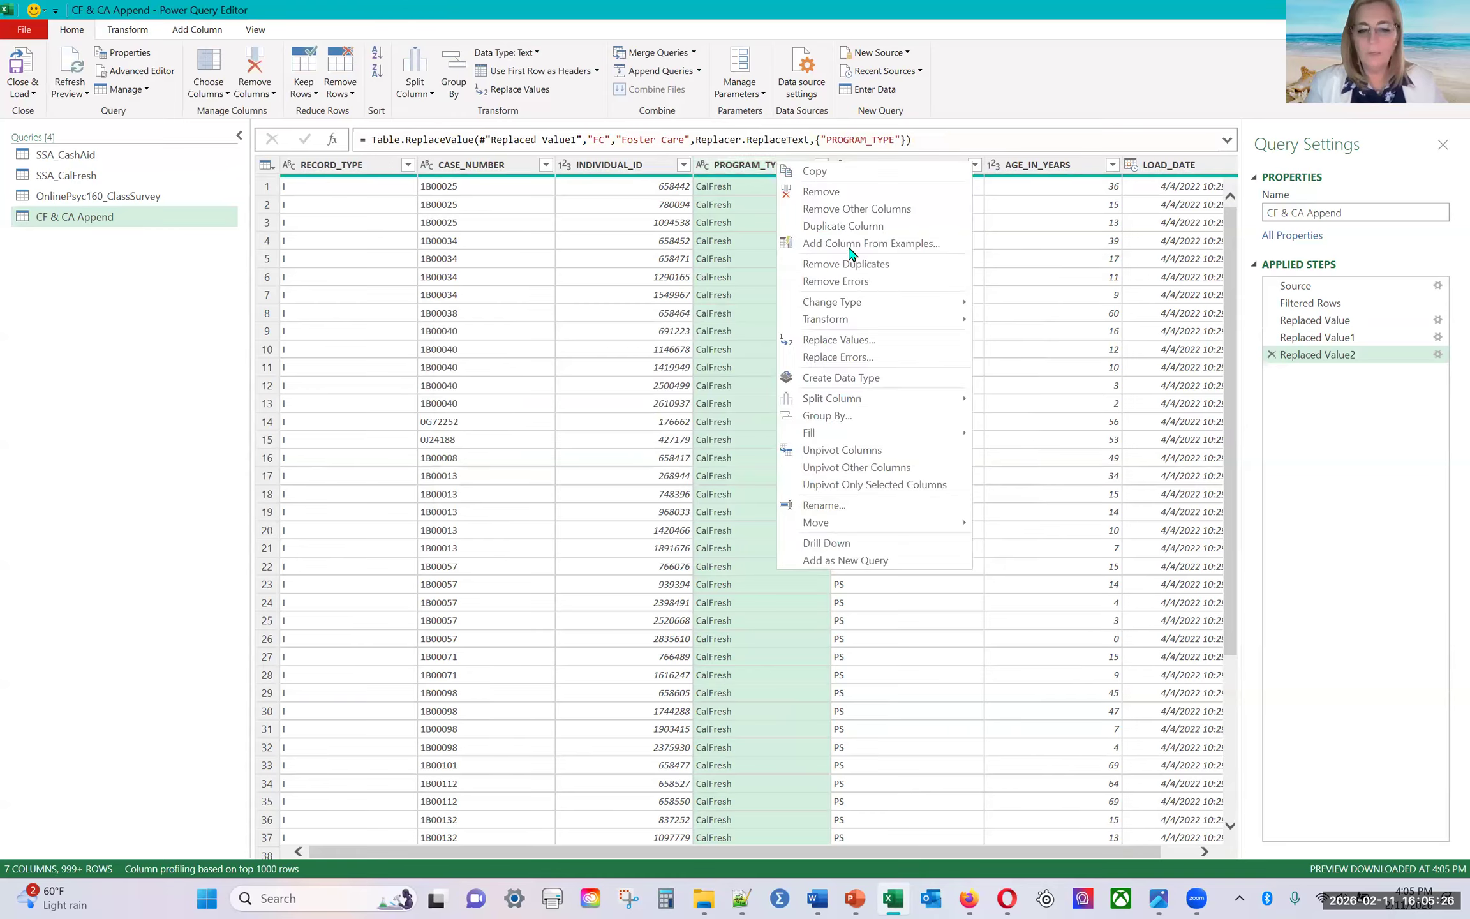
click(851, 344)
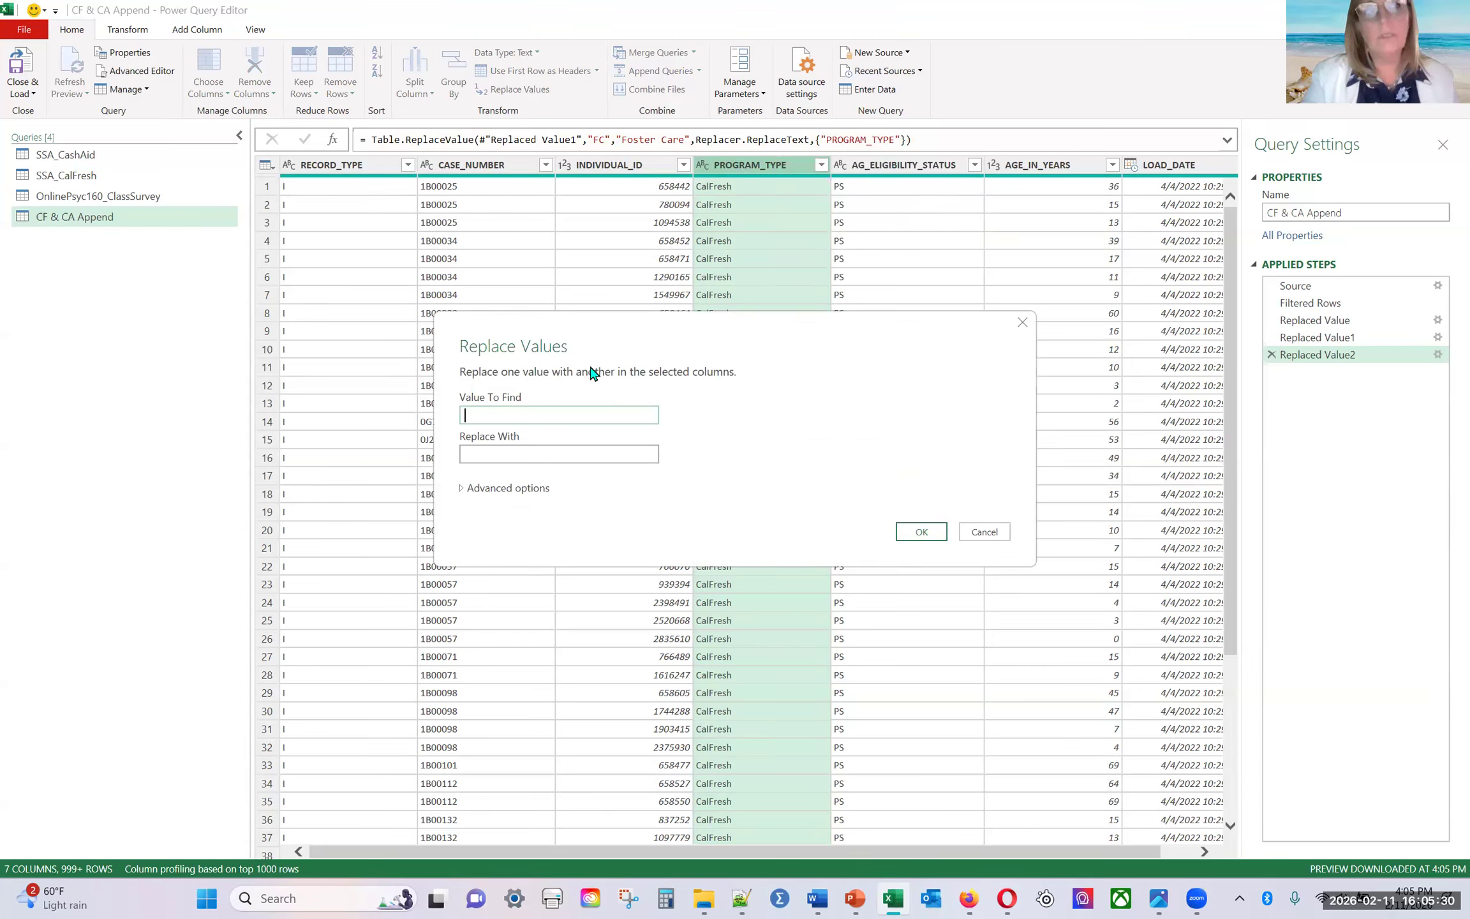
text(CW)
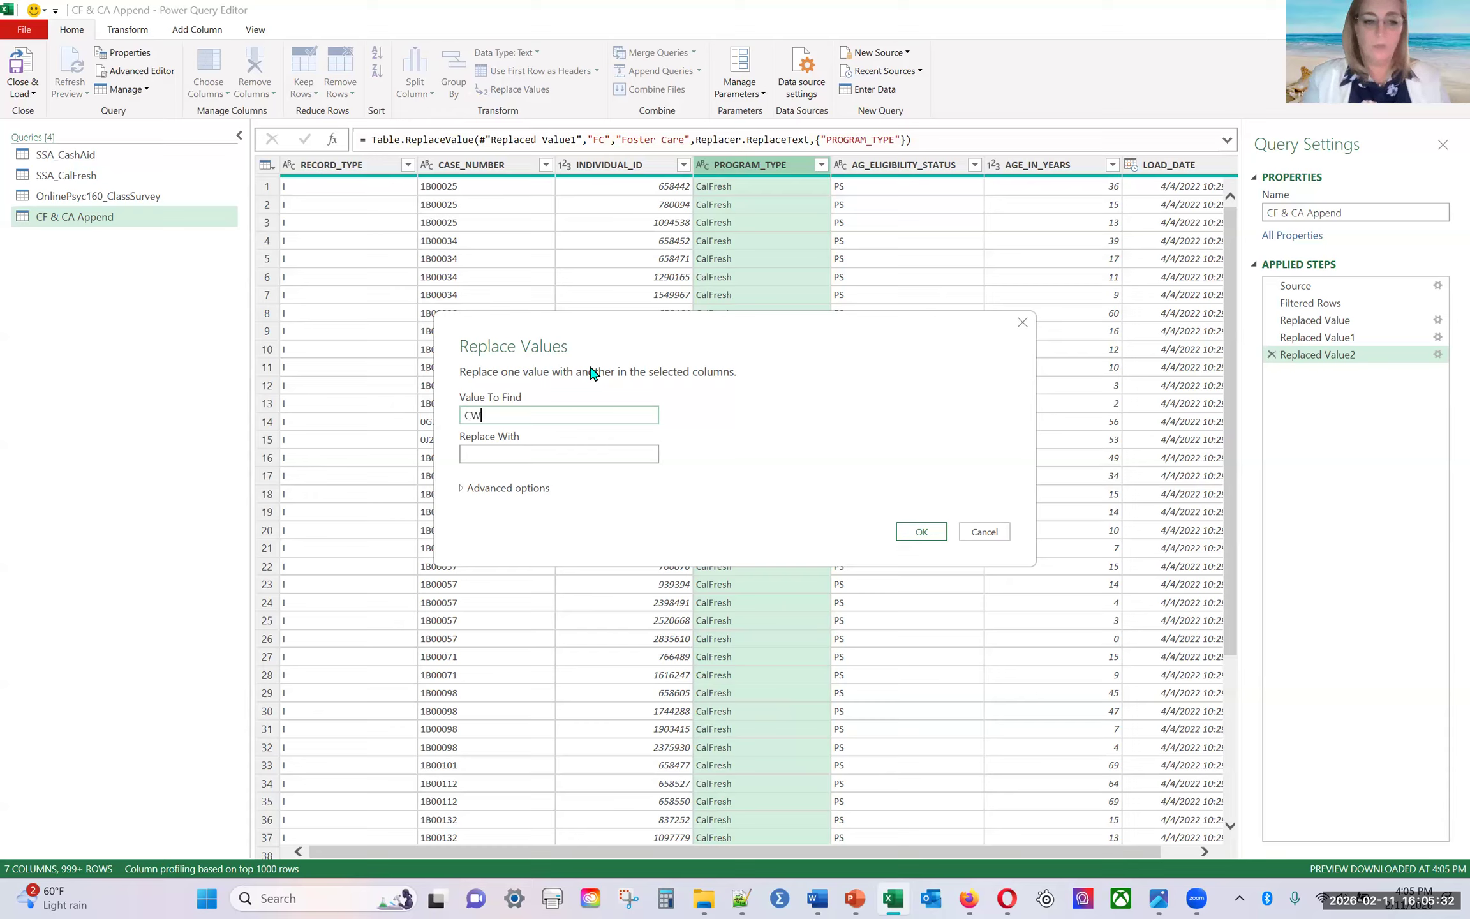
click(536, 452)
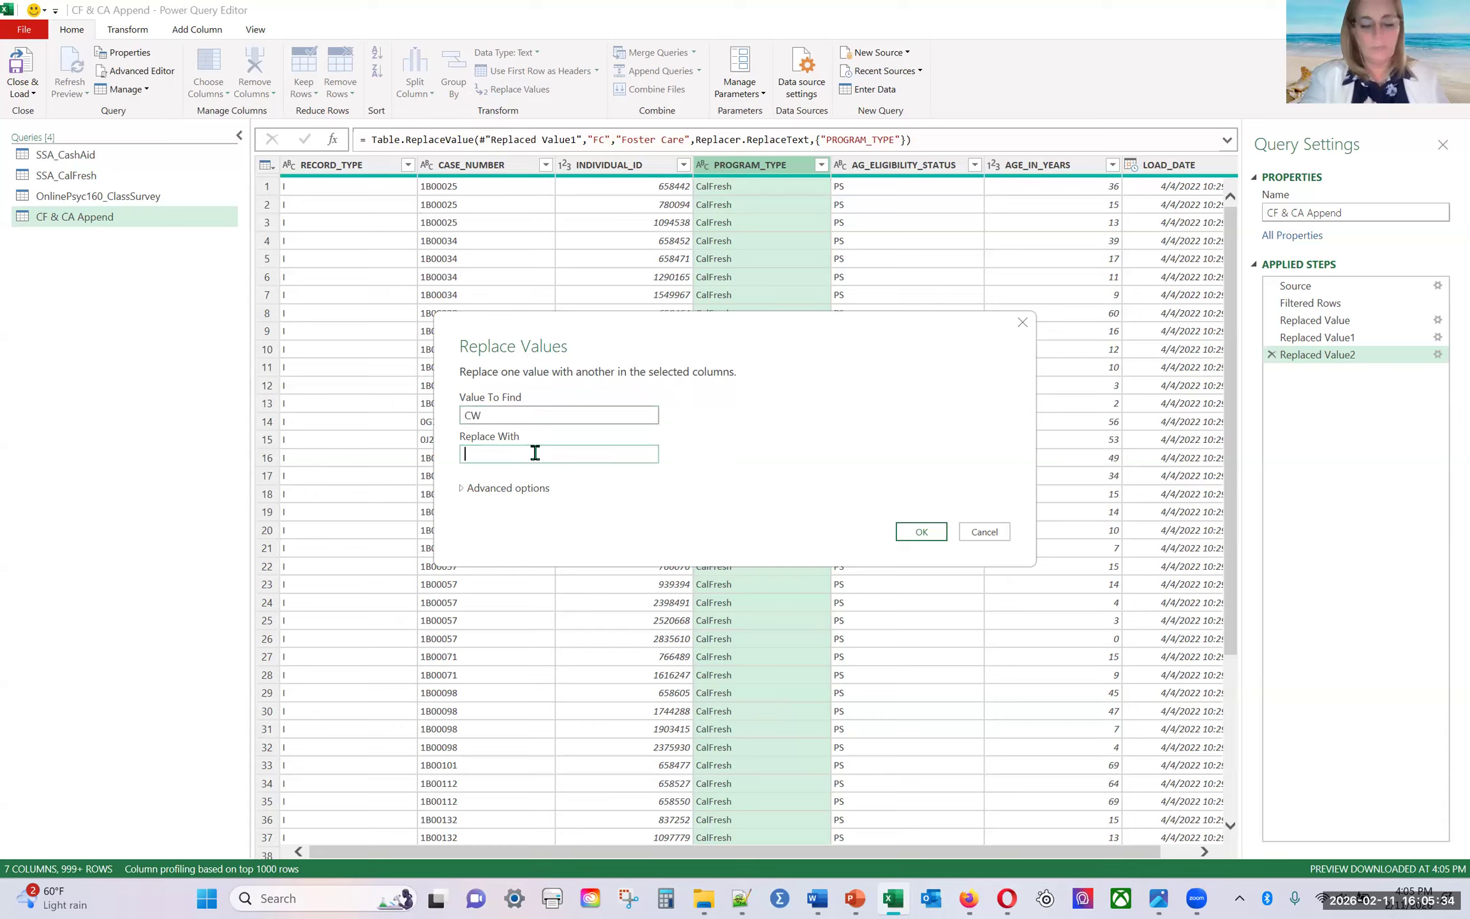
text(CalWORKs)
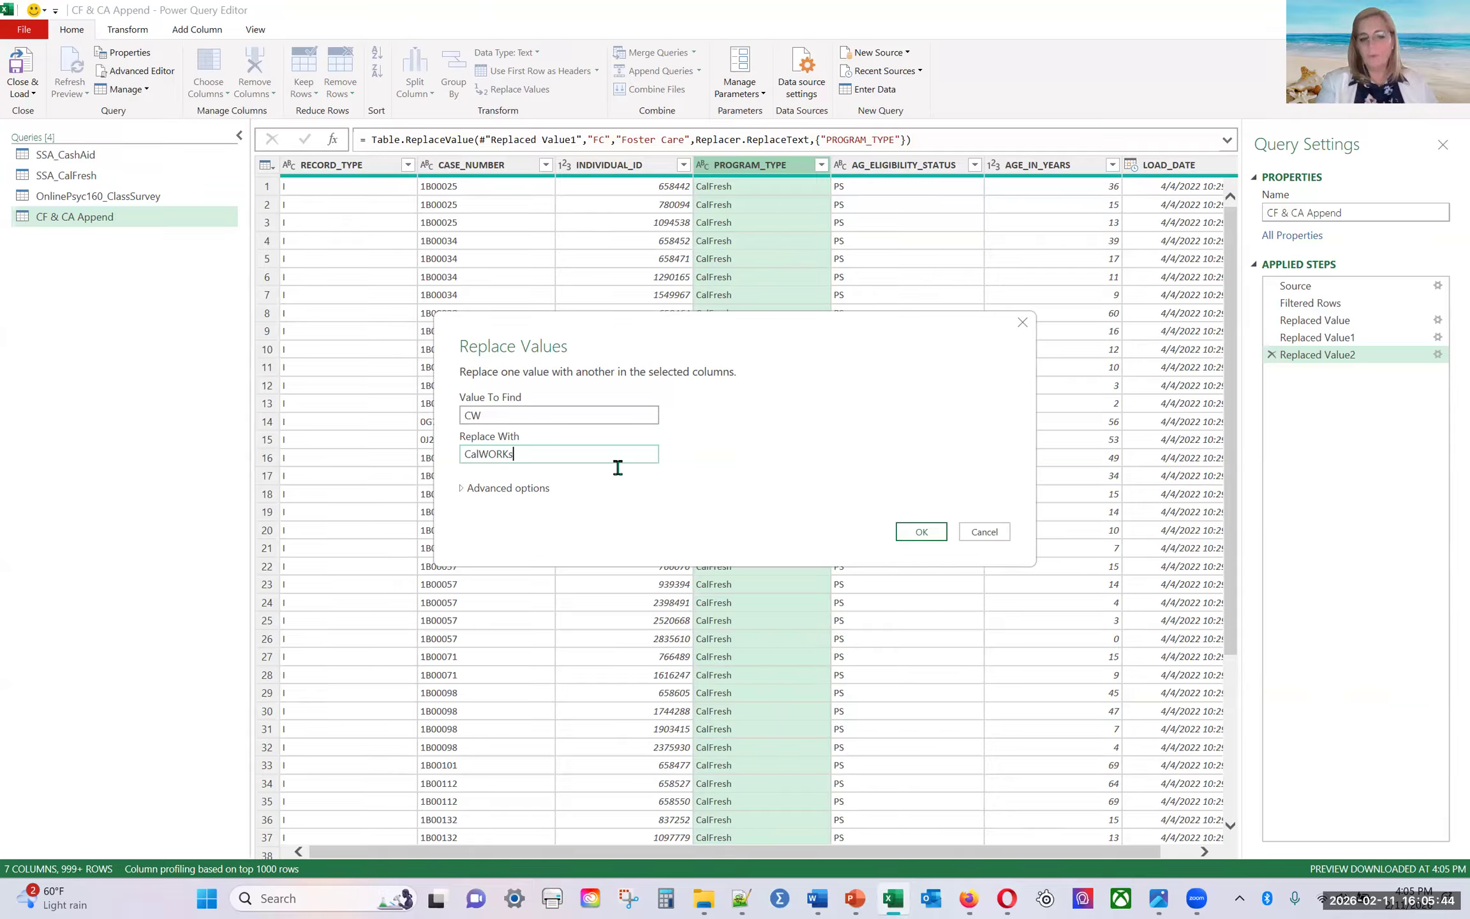
drag(510, 457, 480, 461)
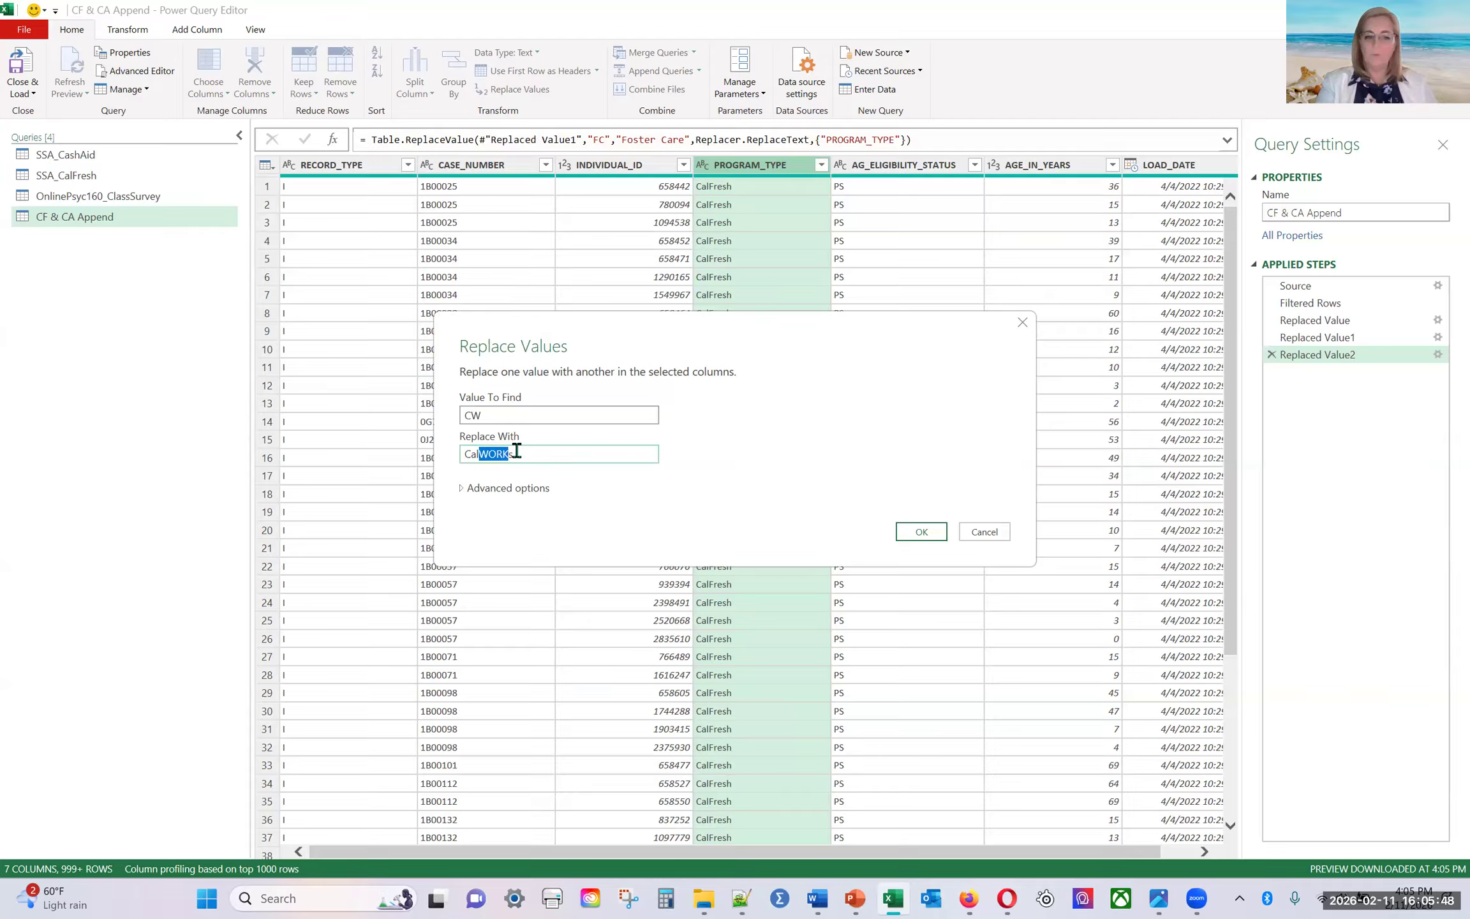
click(923, 534)
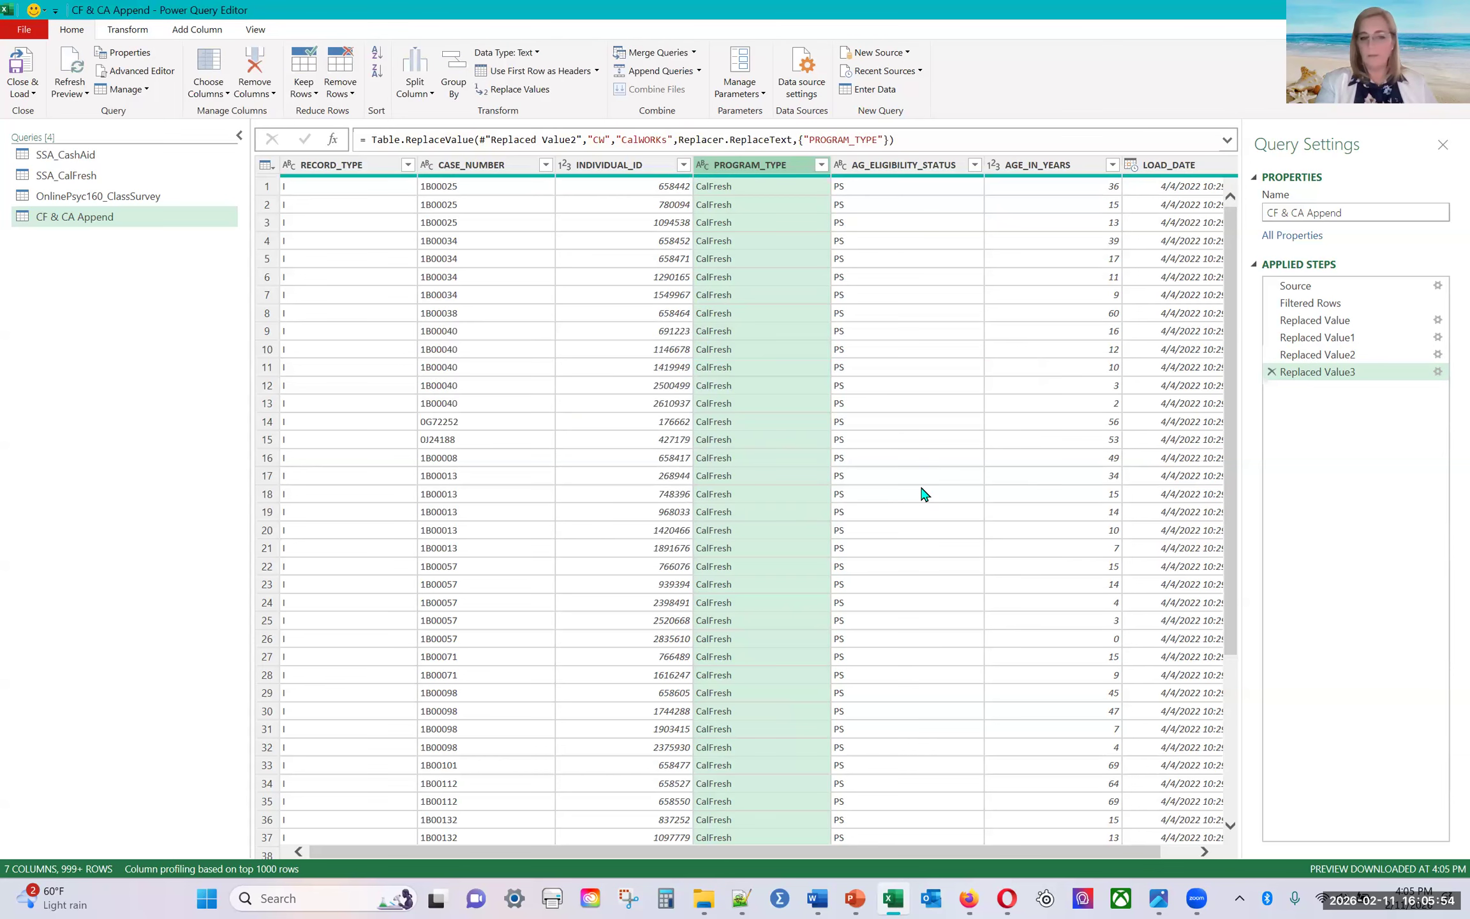
Step: Load all distinct values in the PROGRAM_TYPE filter to check the replaced names, and apply it with every value selected
click(821, 164)
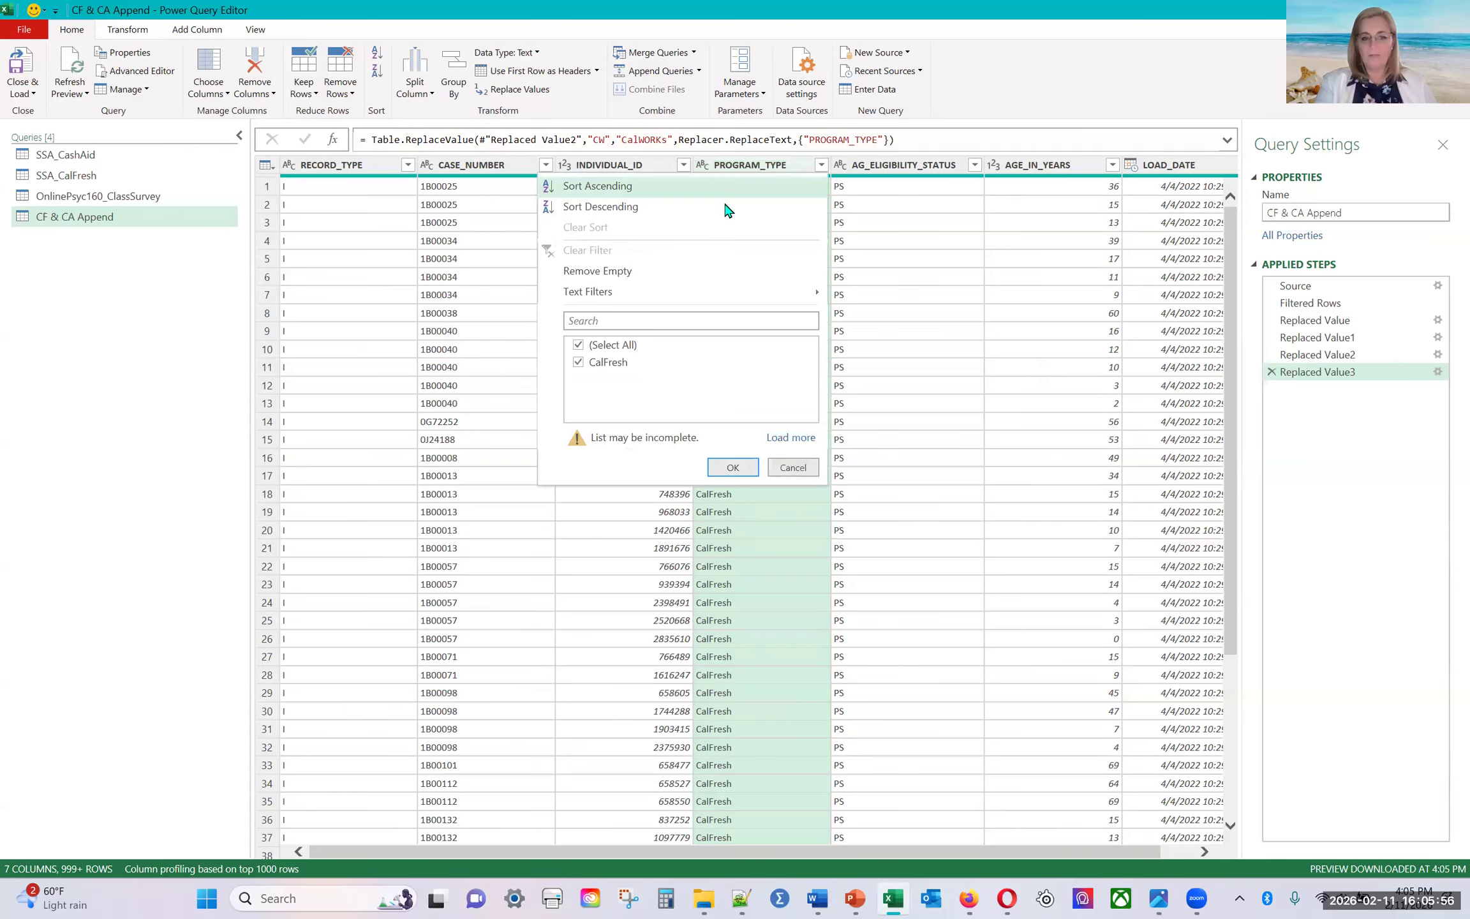
click(791, 437)
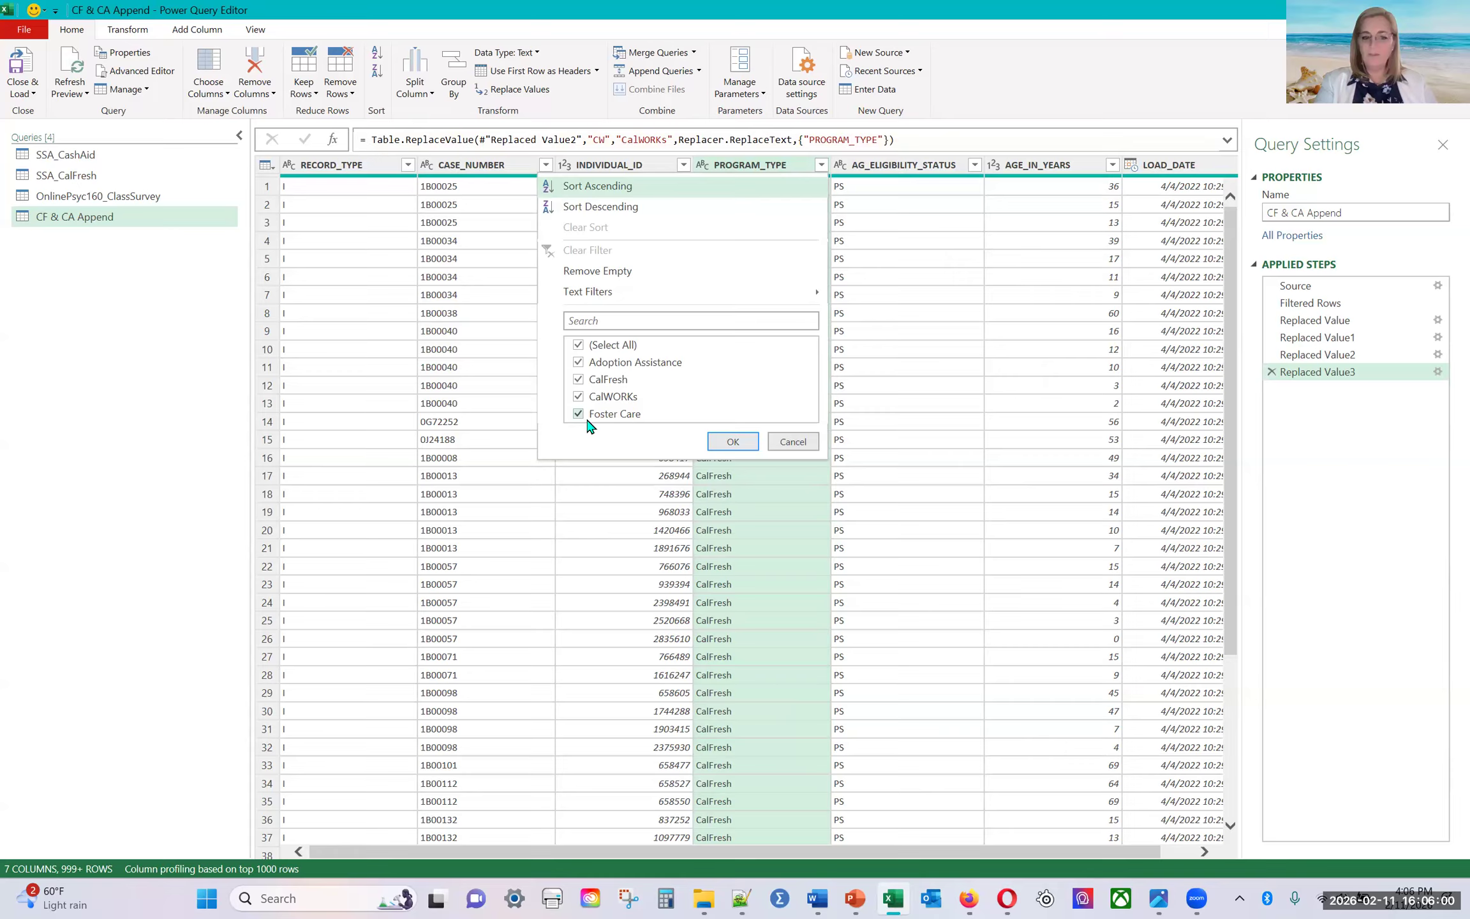
click(732, 443)
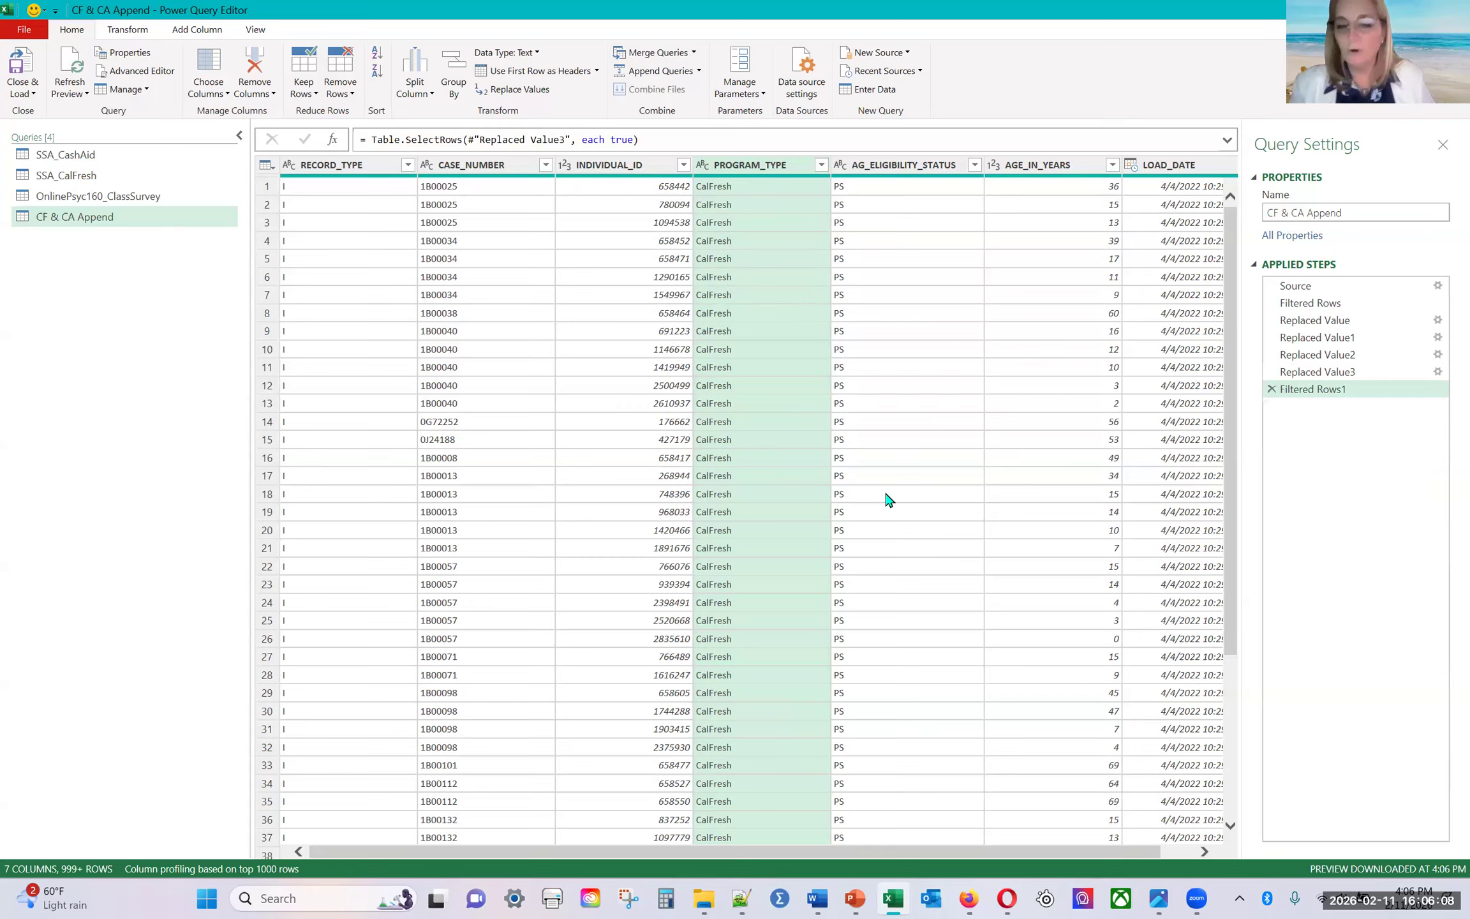
Step: Start merging queries as a new query, with SSA_CalFresh as the first table and SSA_CashAid as the second
click(694, 54)
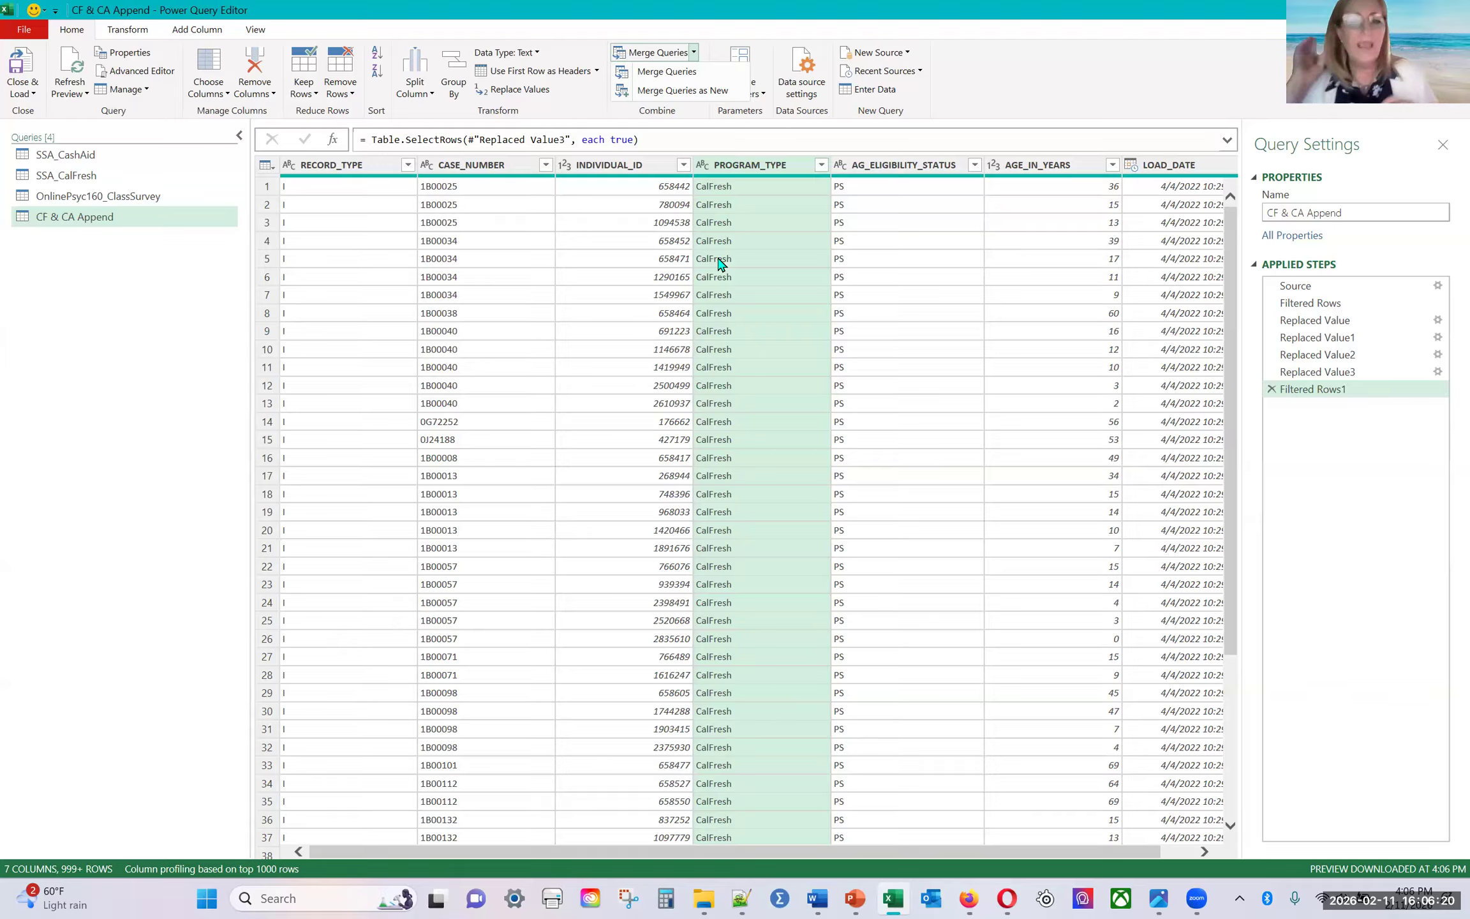
click(716, 91)
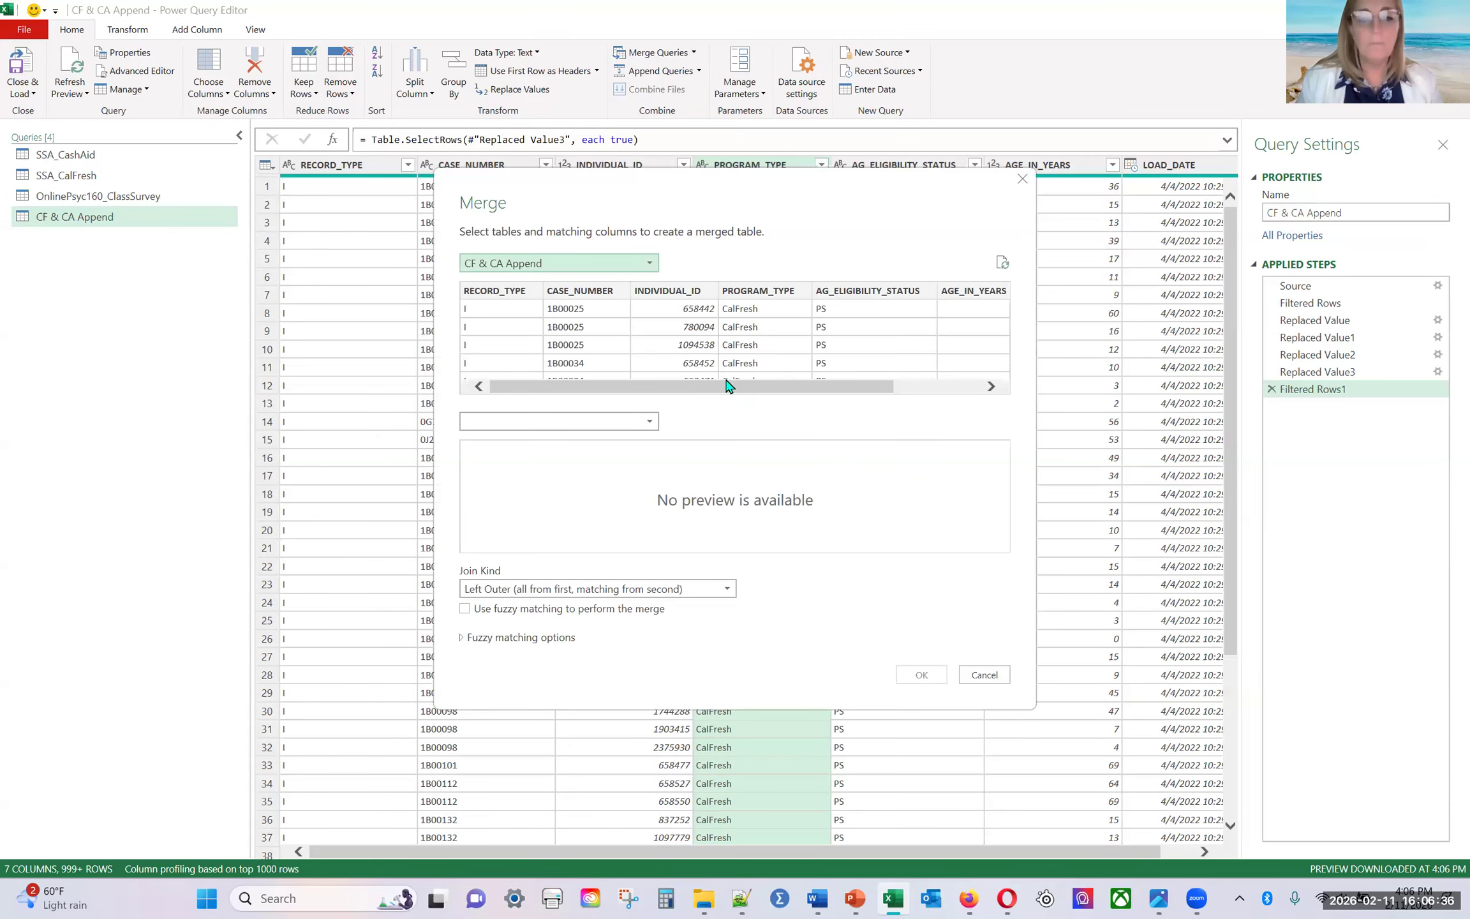
click(651, 268)
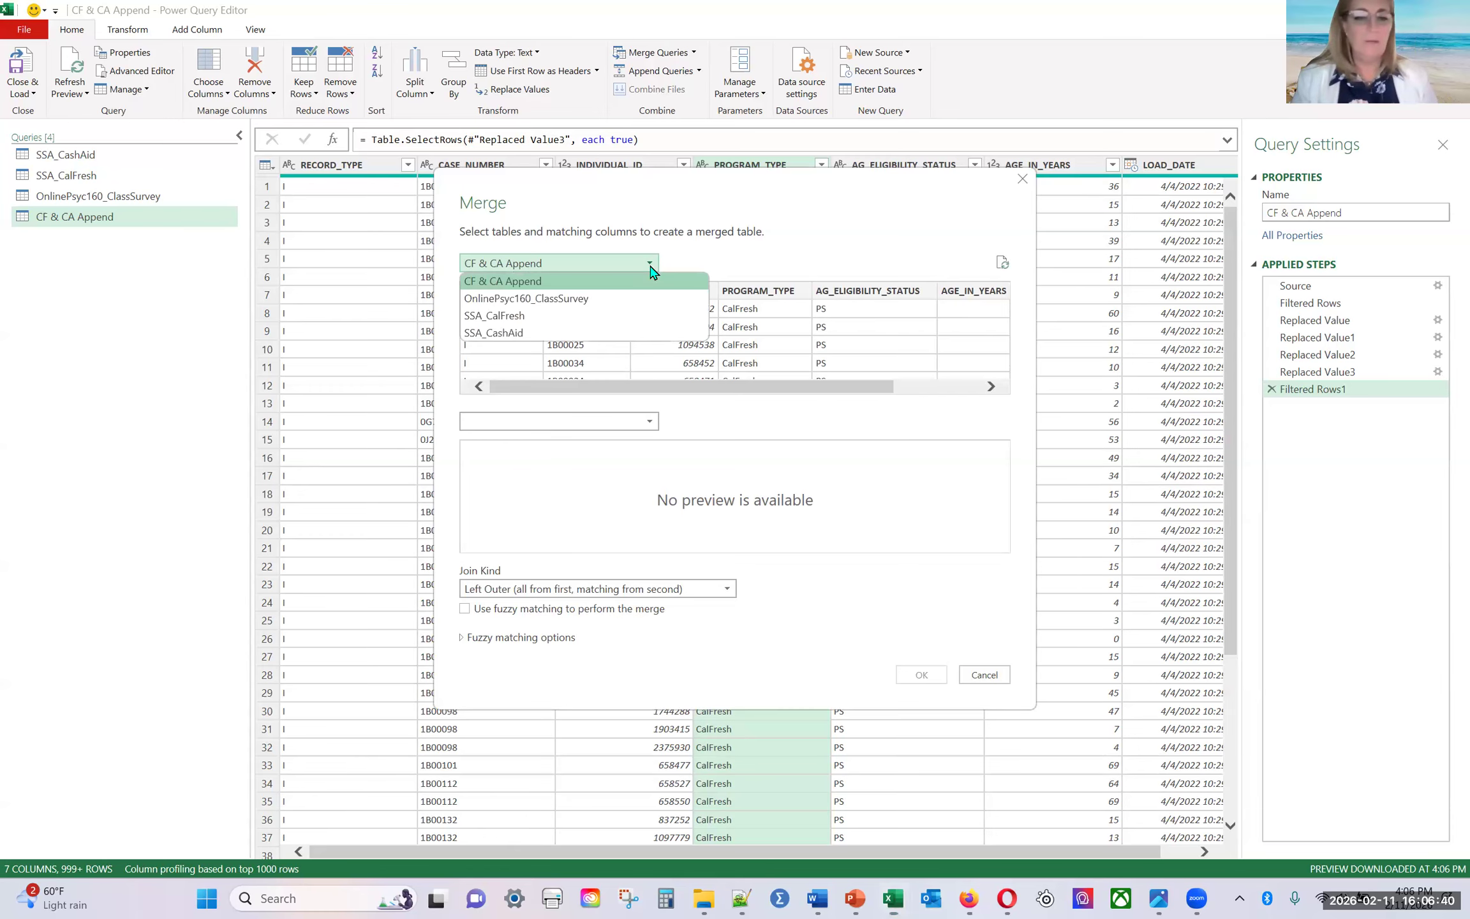
click(498, 317)
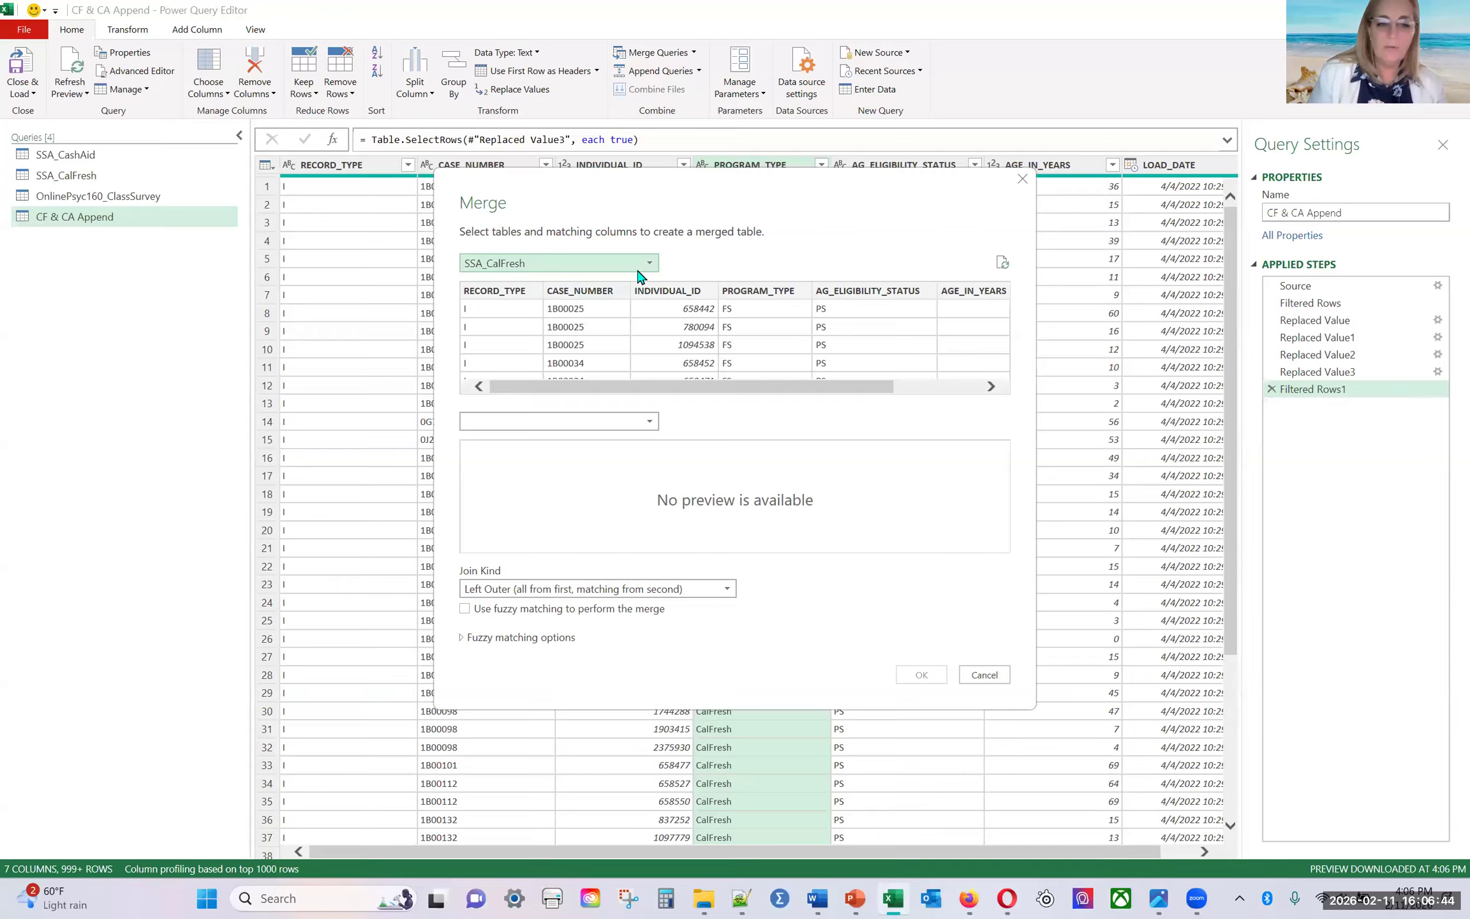
click(650, 423)
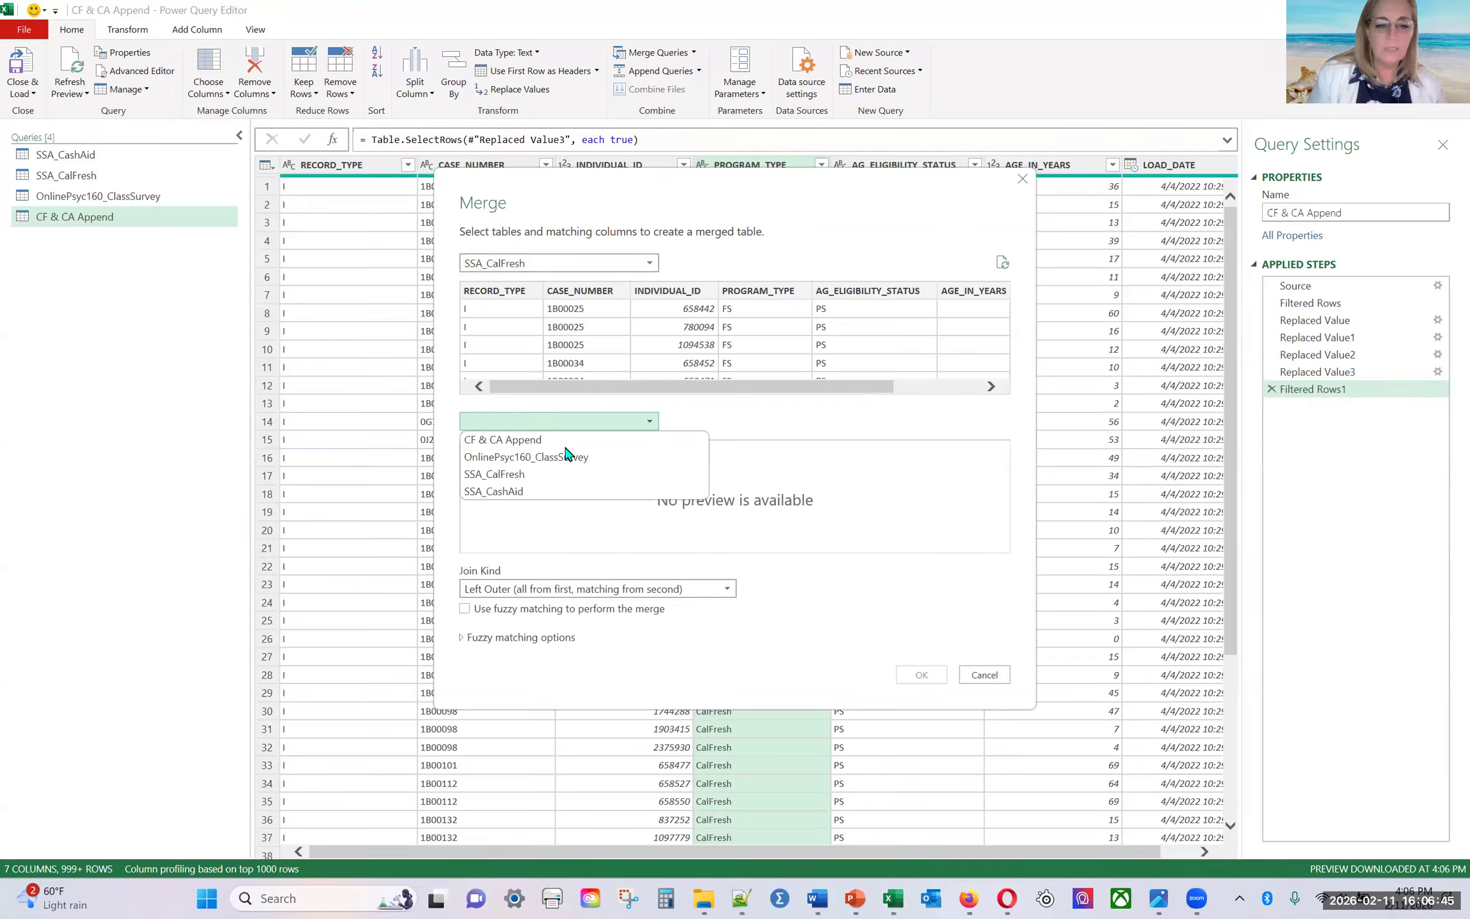
click(549, 492)
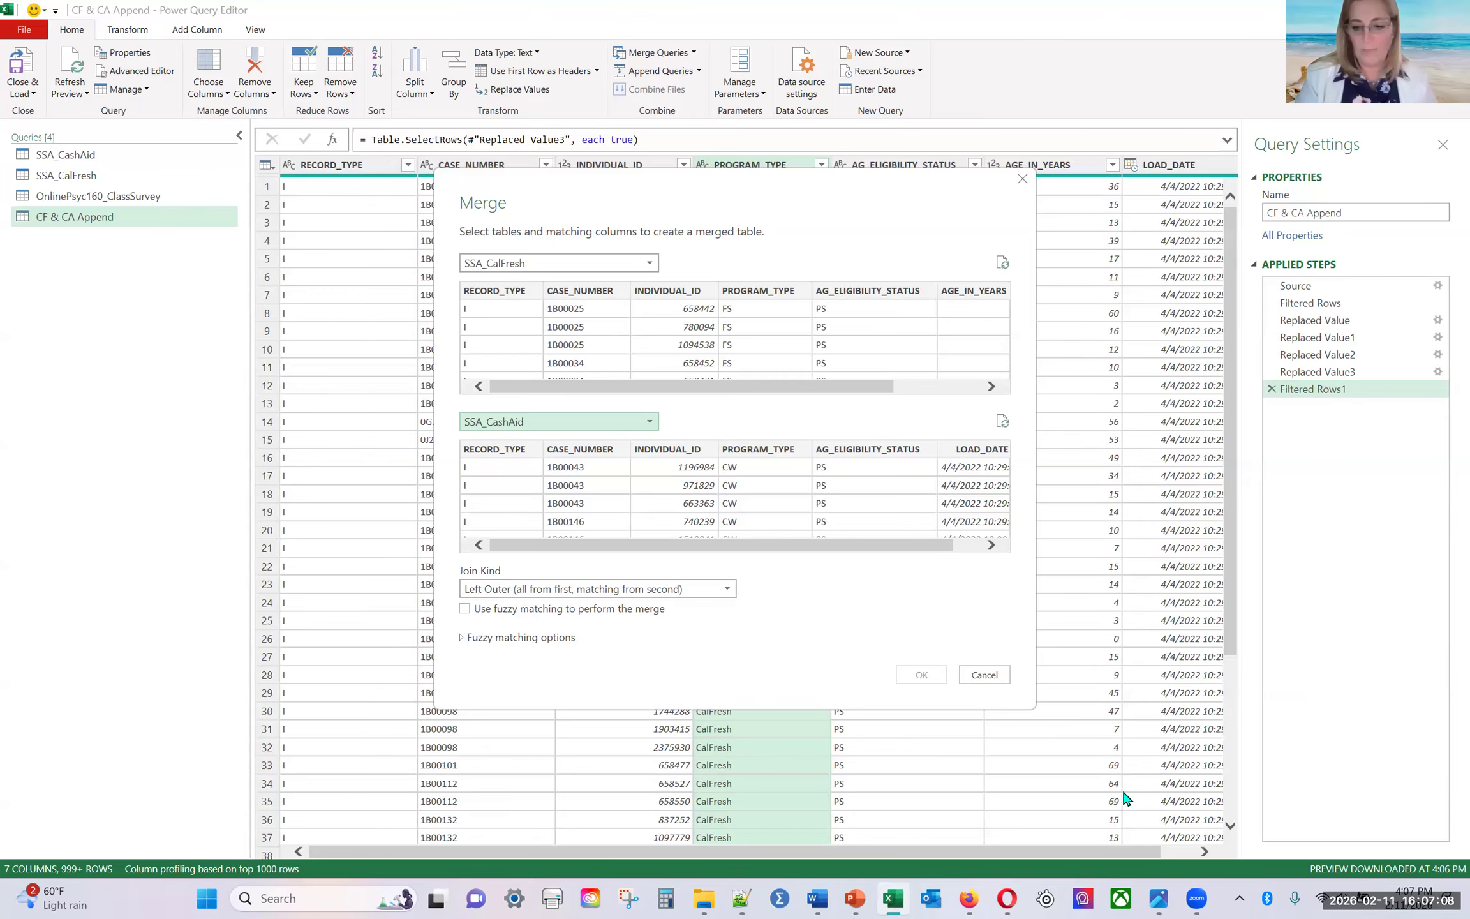
Step: Switch to the Append_Merge_DataSets.png image to examine the append and merge diagrams, and minimize it to return to the merge setup
click(1205, 898)
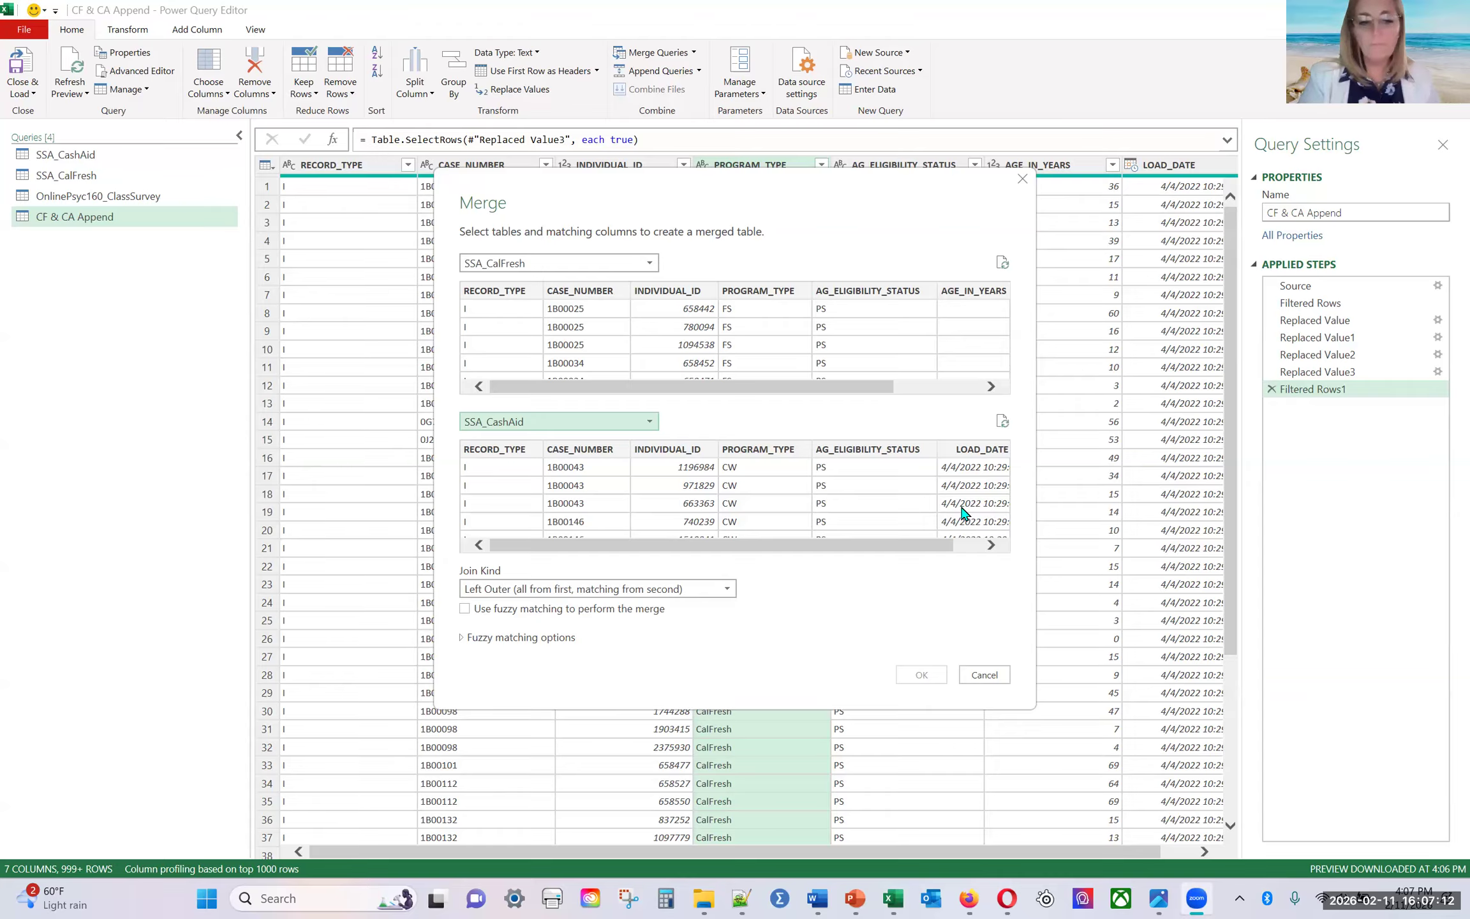
key(alt+Tab)
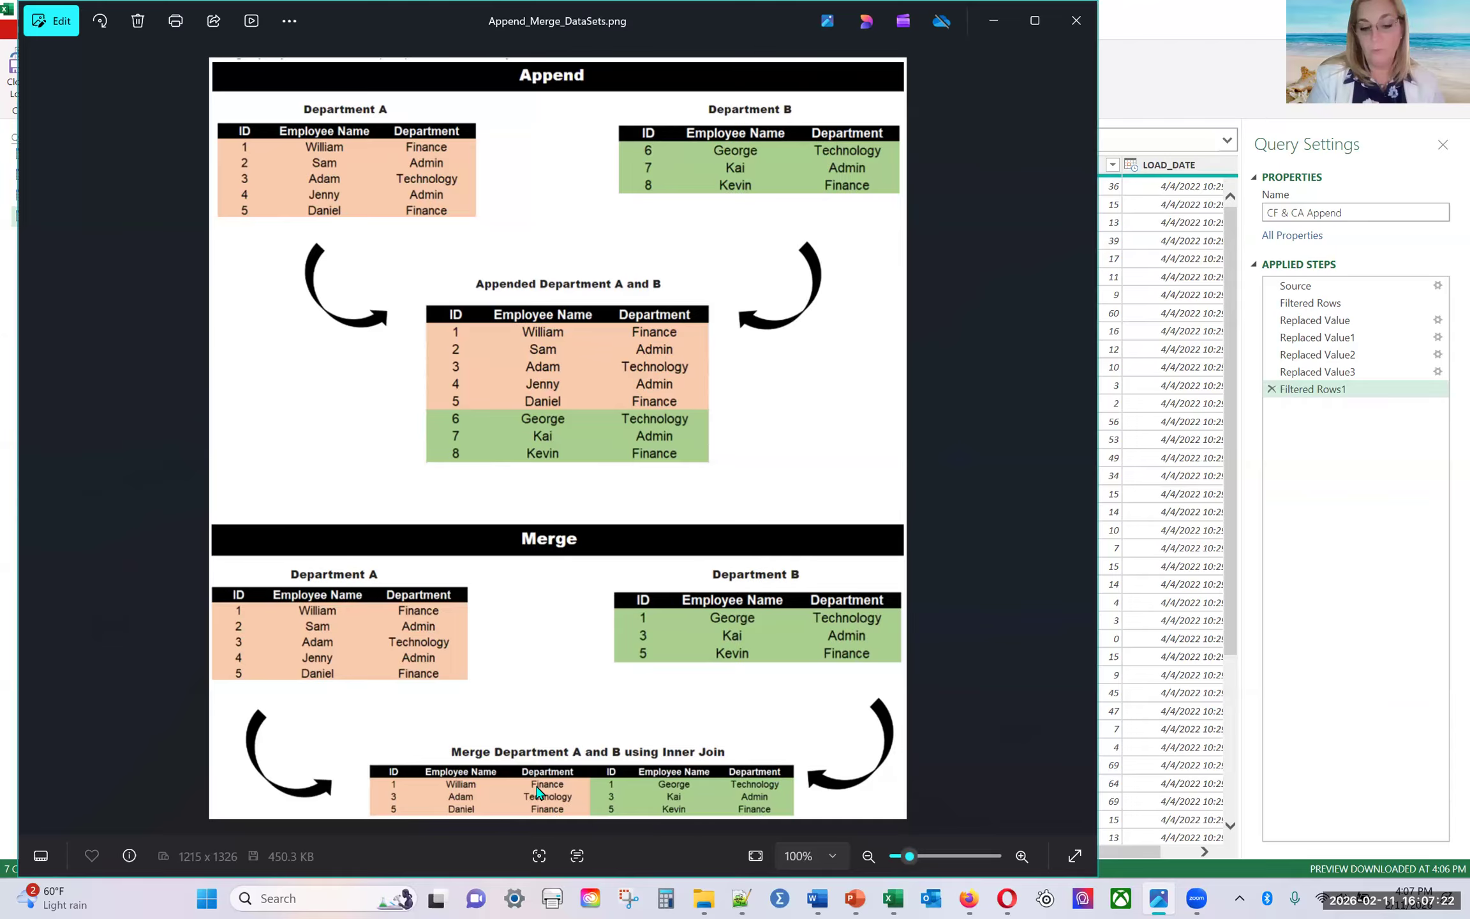
click(993, 21)
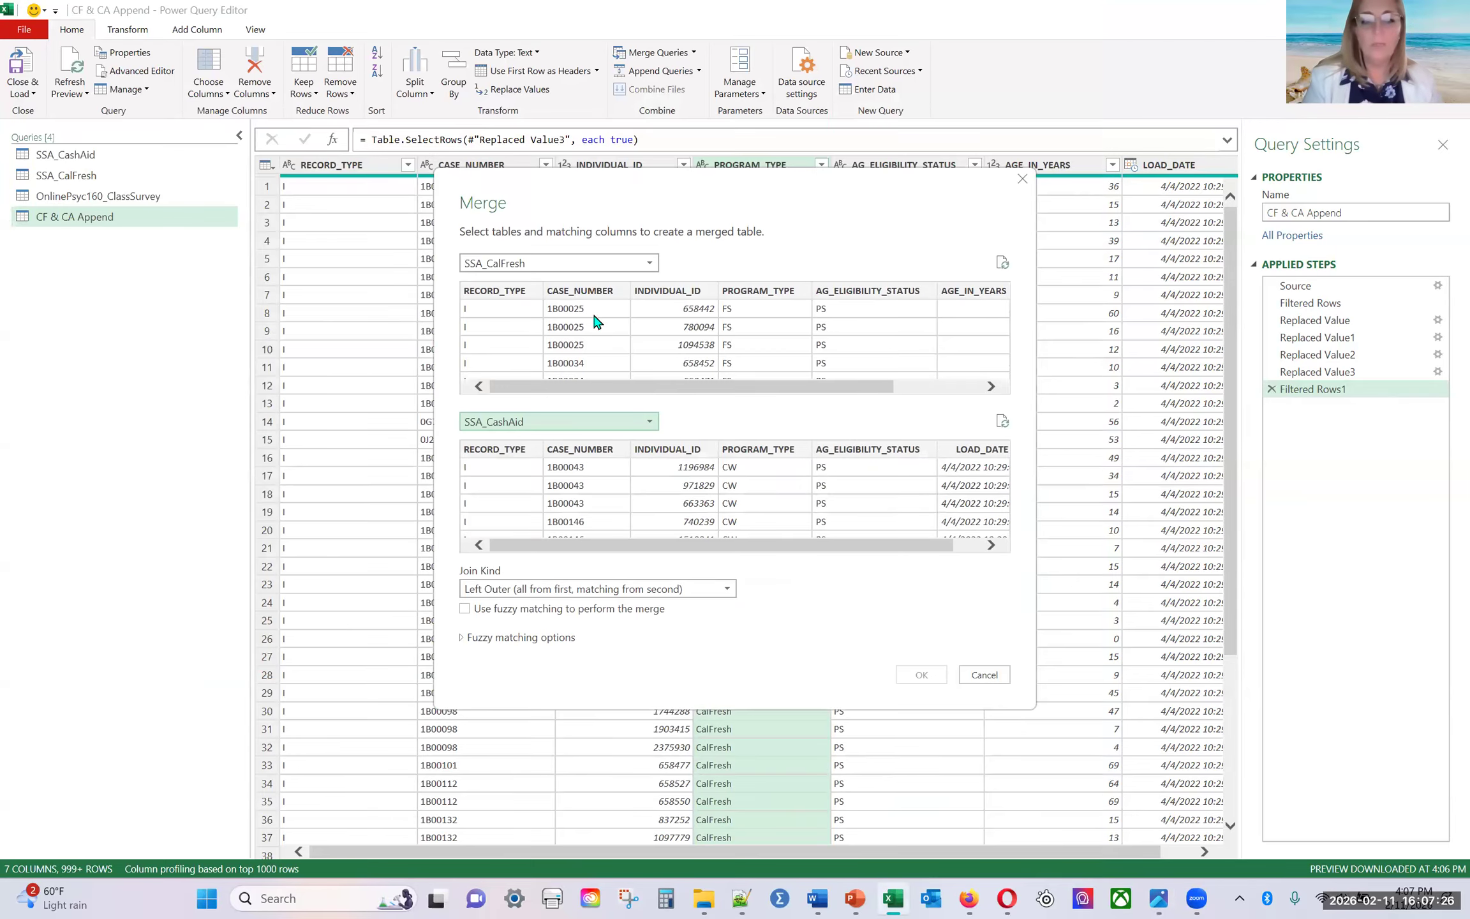
Step: Match SSA_CalFresh and SSA_CashAid on CASE_NUMBER and create the merged query with a Left Outer join
click(593, 298)
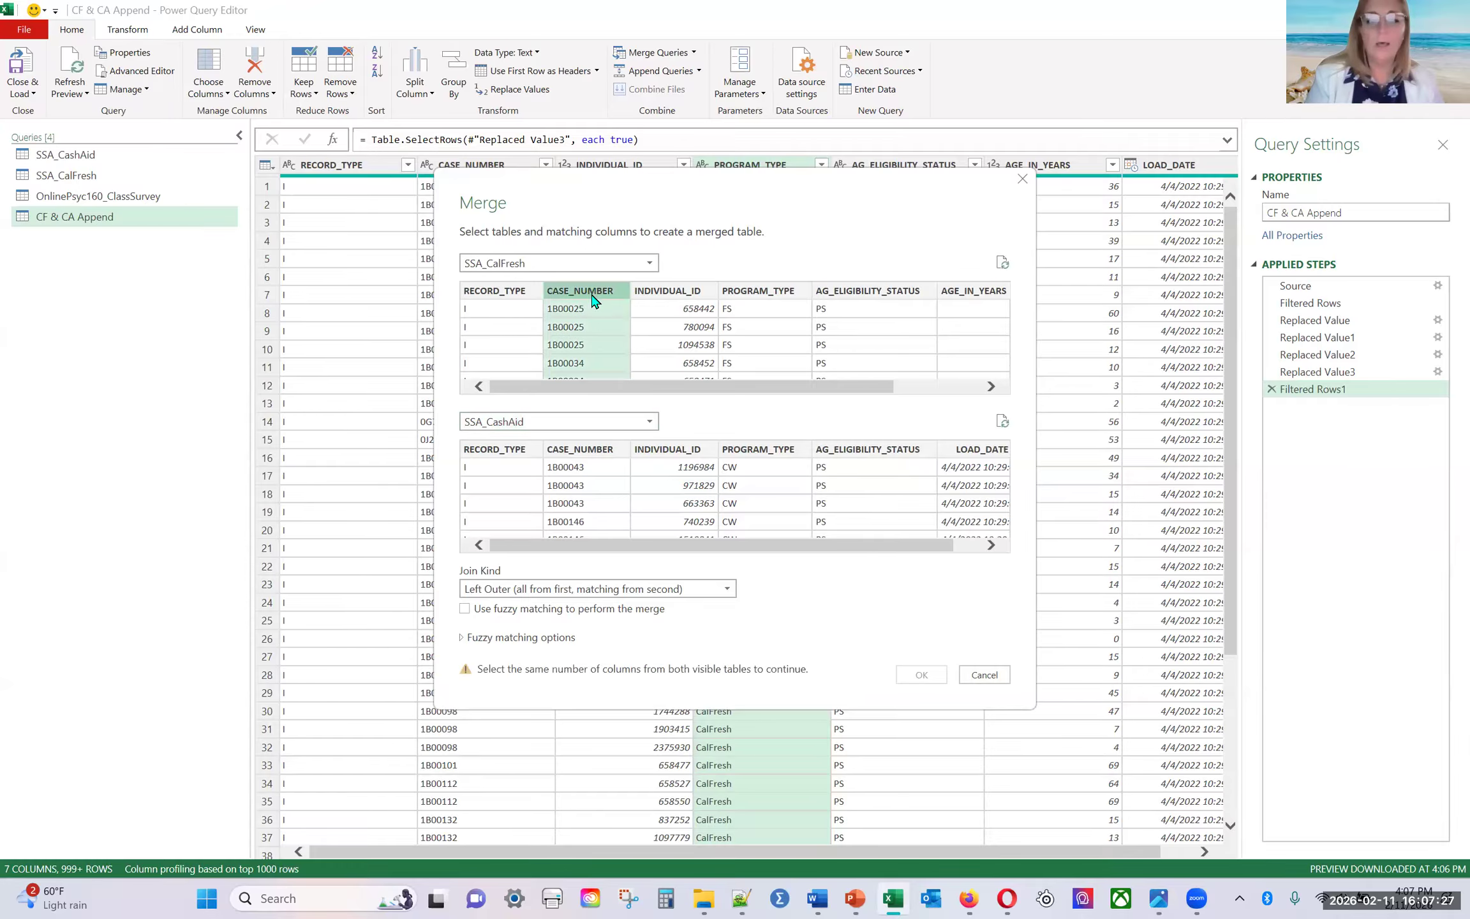
click(587, 451)
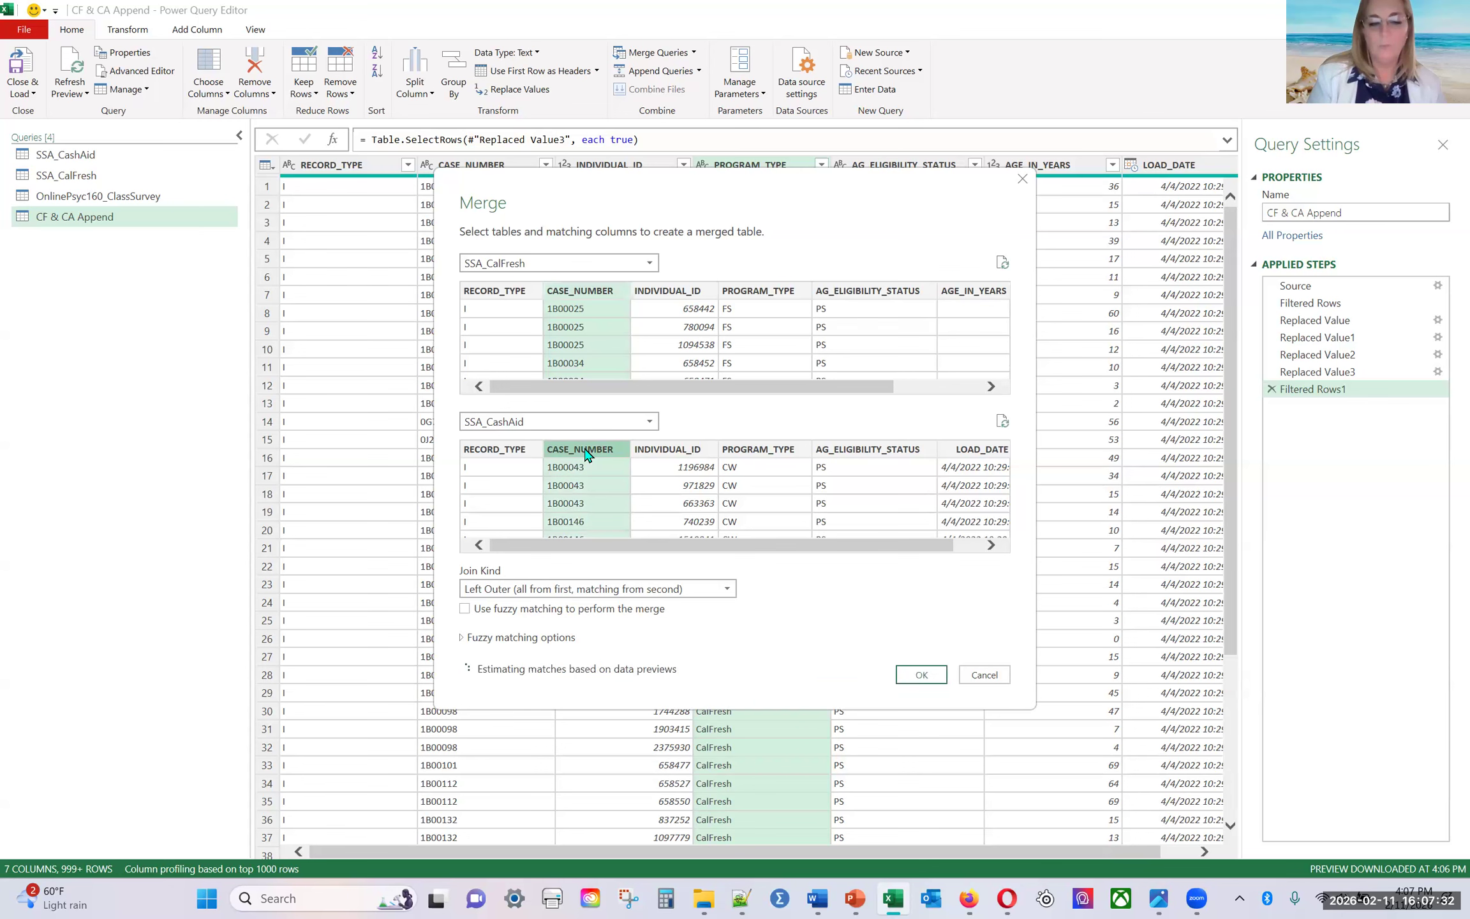
click(932, 677)
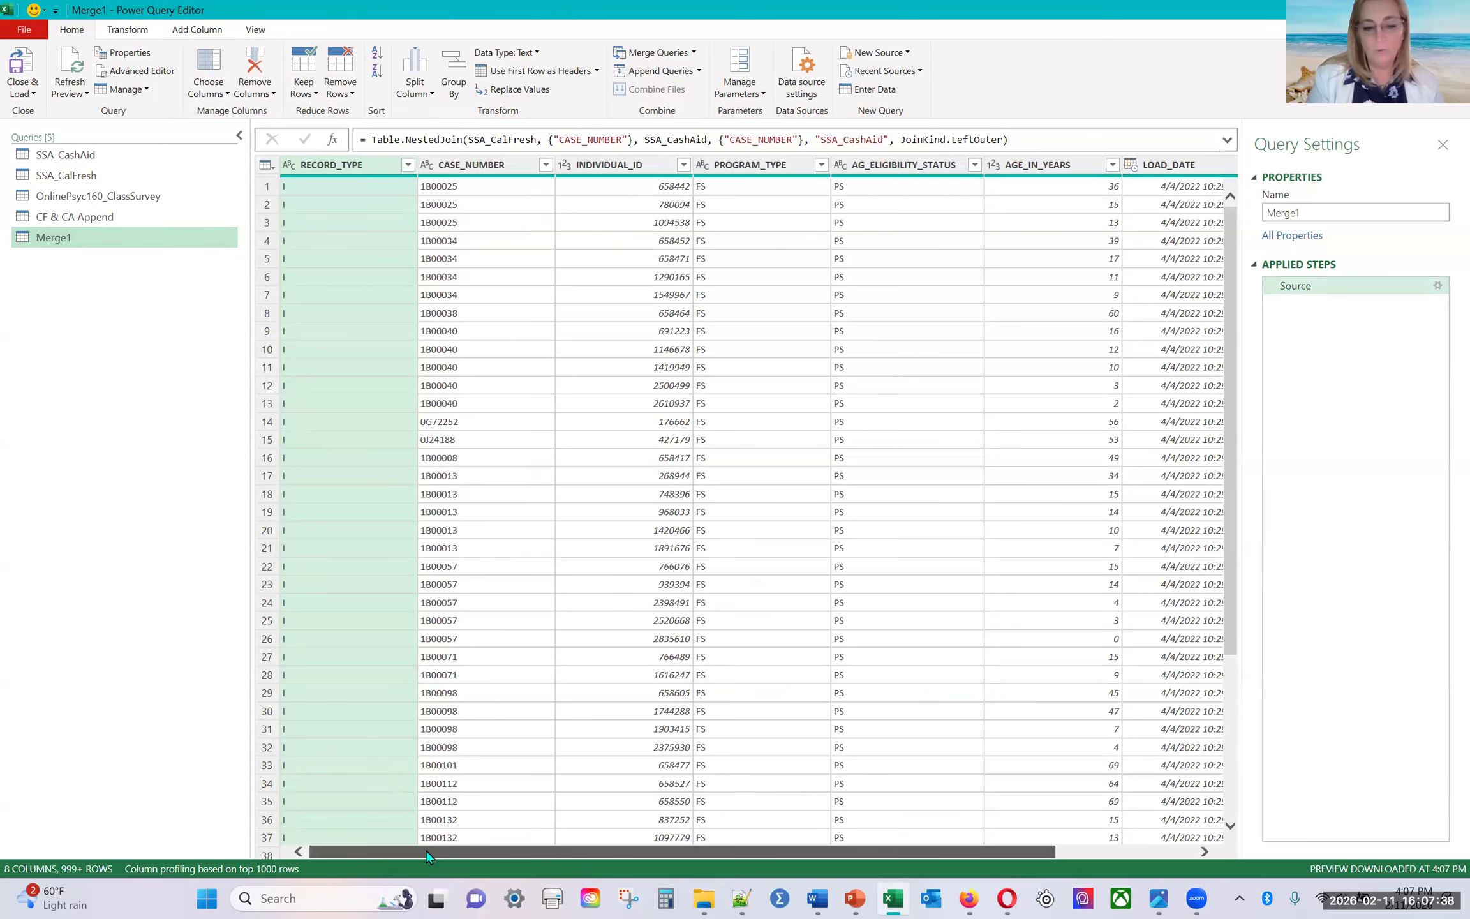
Step: Expand the SSA_CashAid column into all its fields except CASE_NUMBER, keeping the original column name as prefix
drag(437, 855, 577, 855)
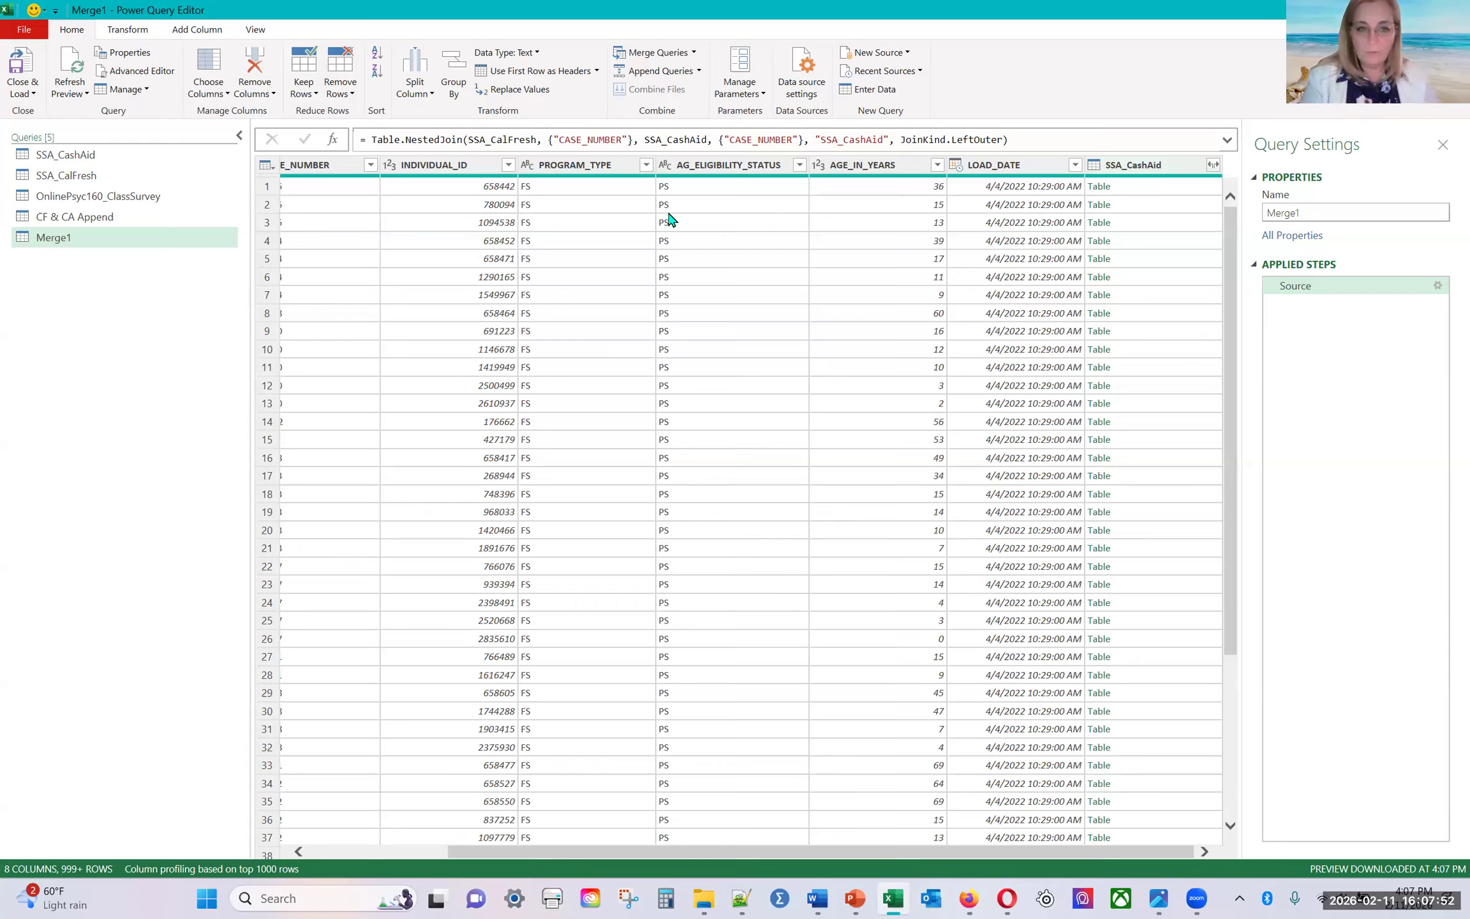
click(1215, 165)
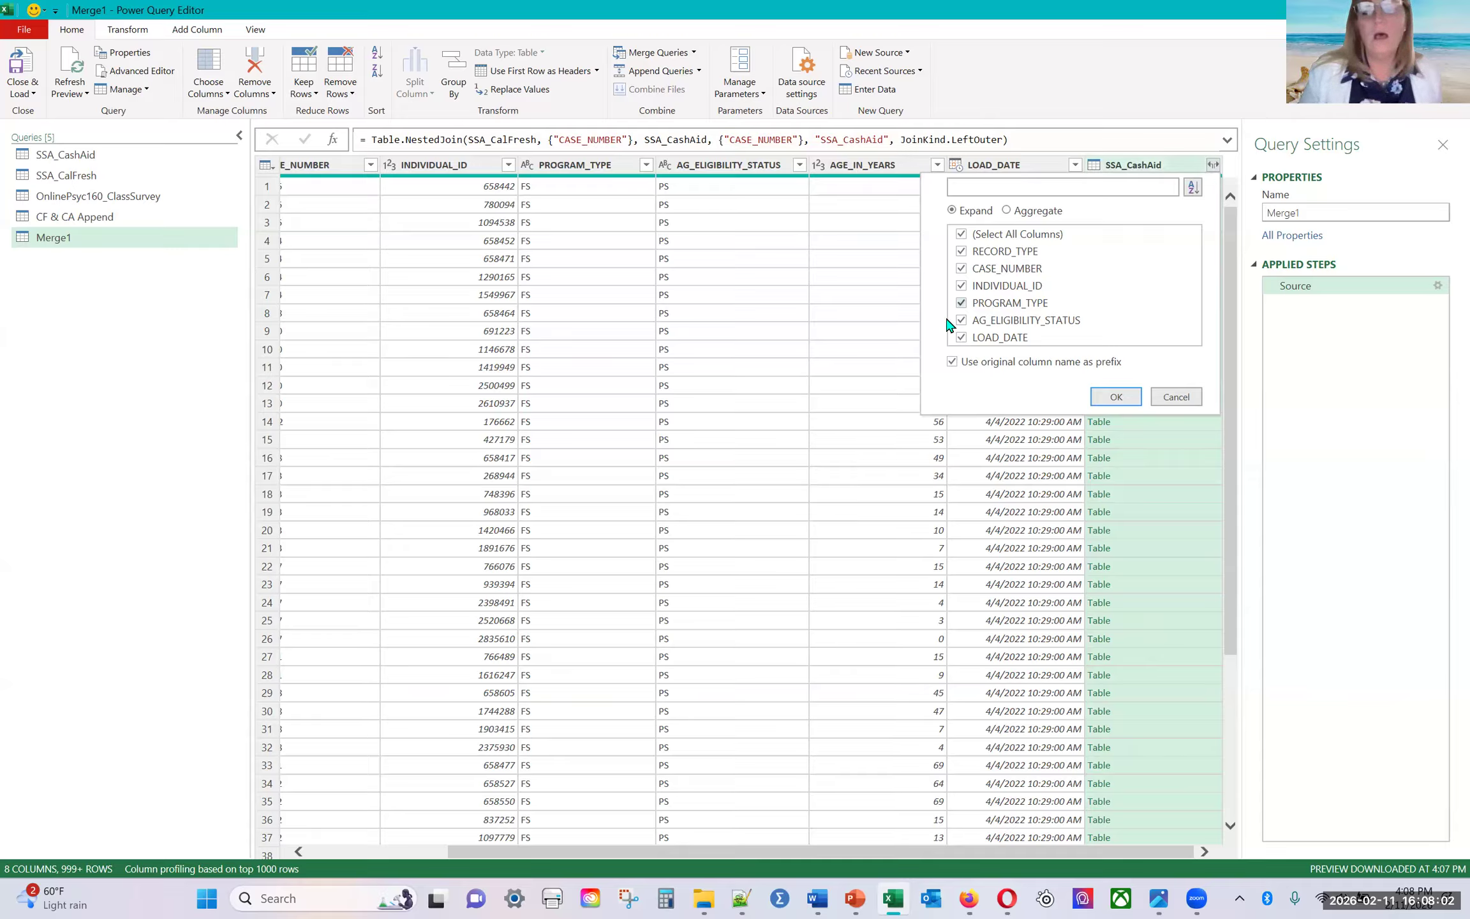
click(962, 269)
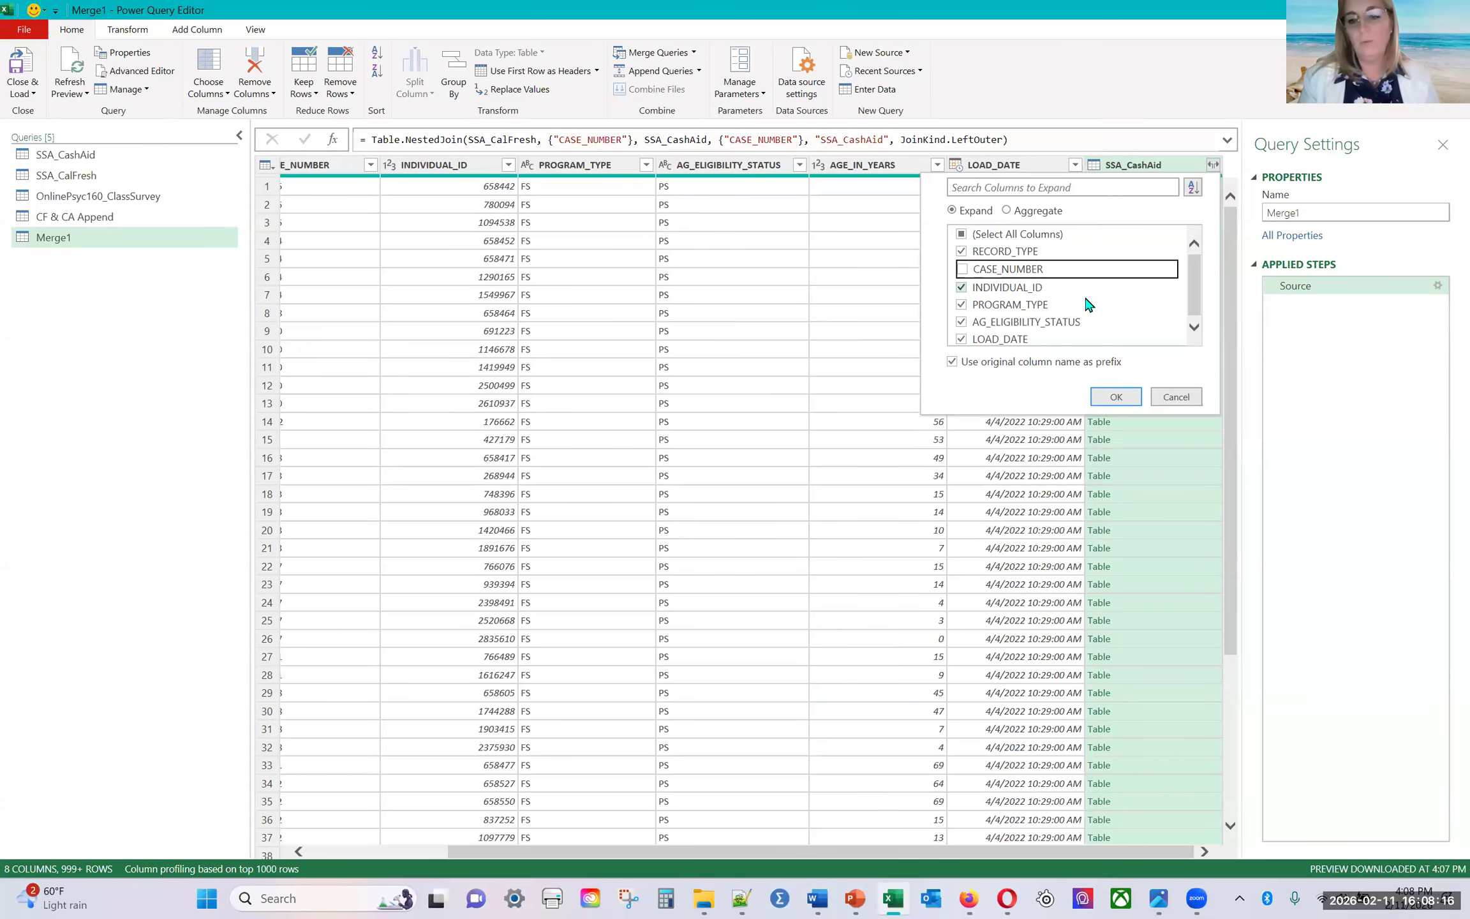
click(1112, 398)
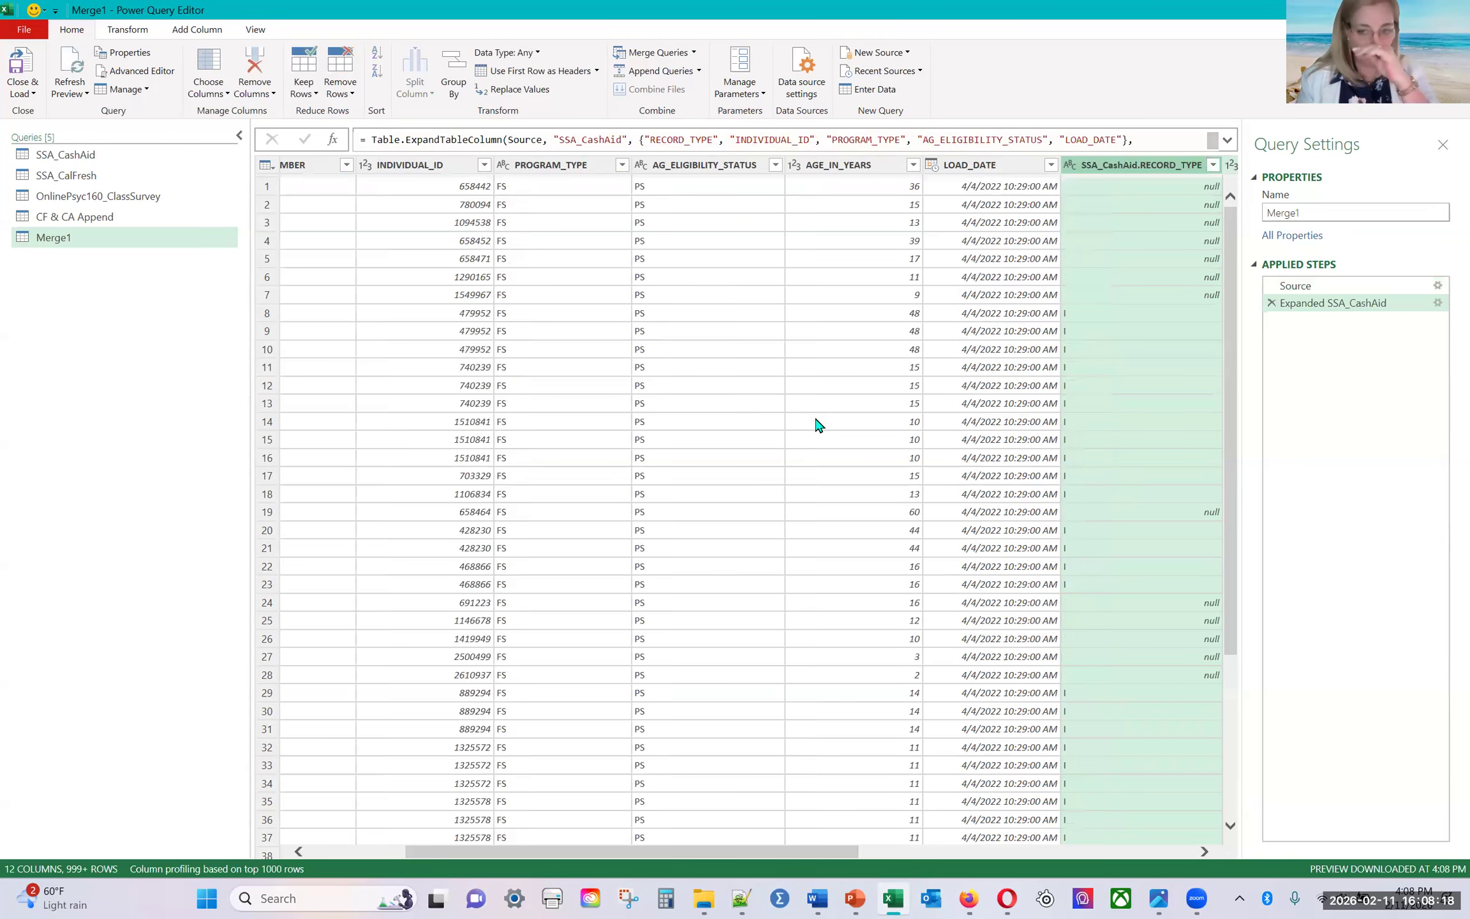
Step: Review the expanded SSA_CashAid columns and rename the merged query as CF & CA Merge
scroll(820, 425, right, 10)
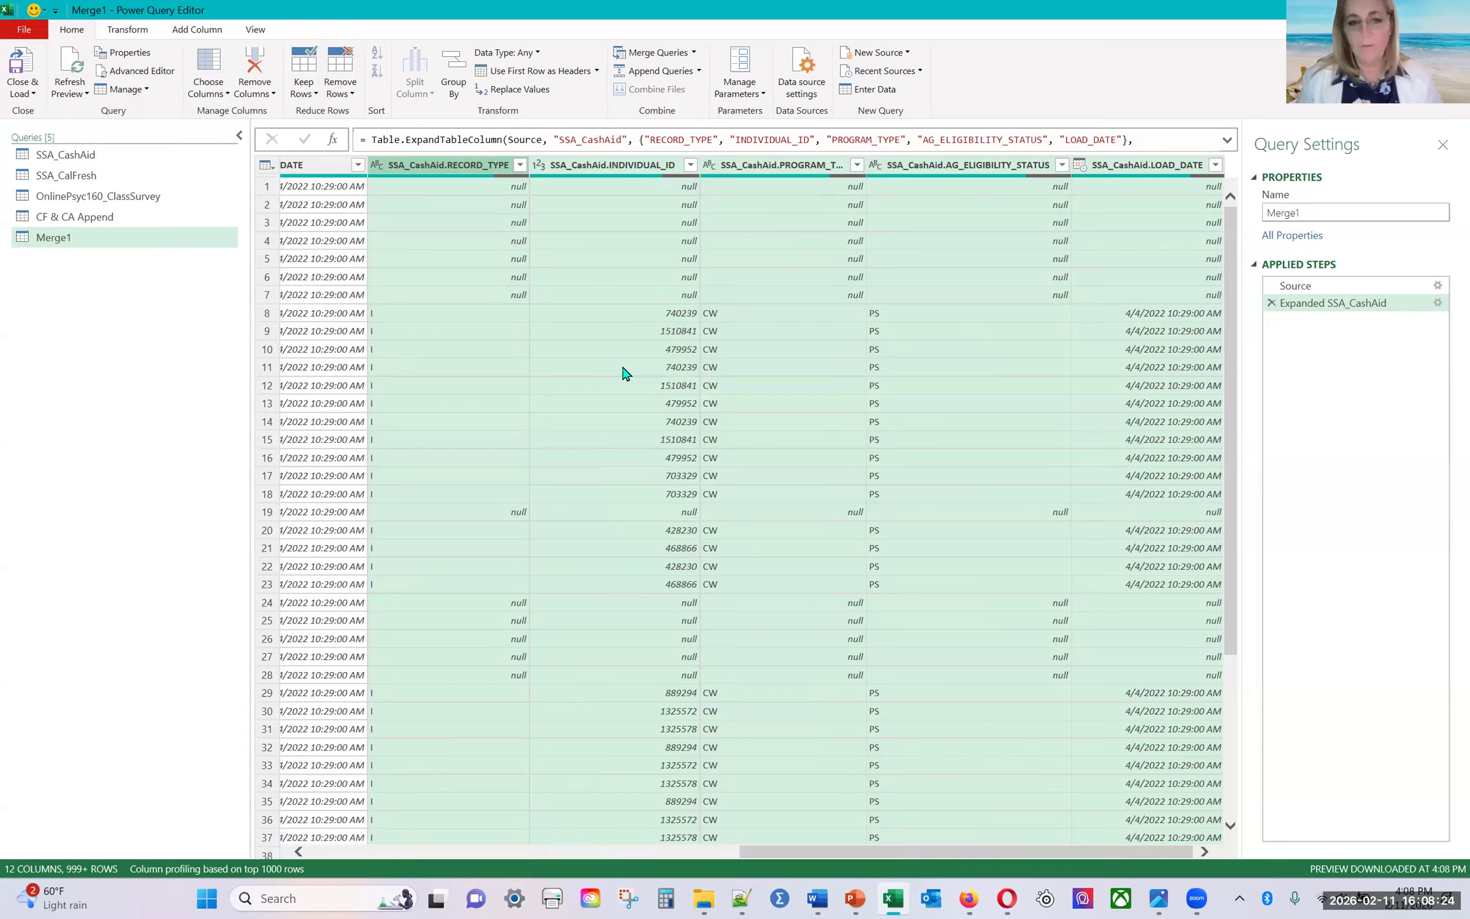
scroll(624, 373, left, 5)
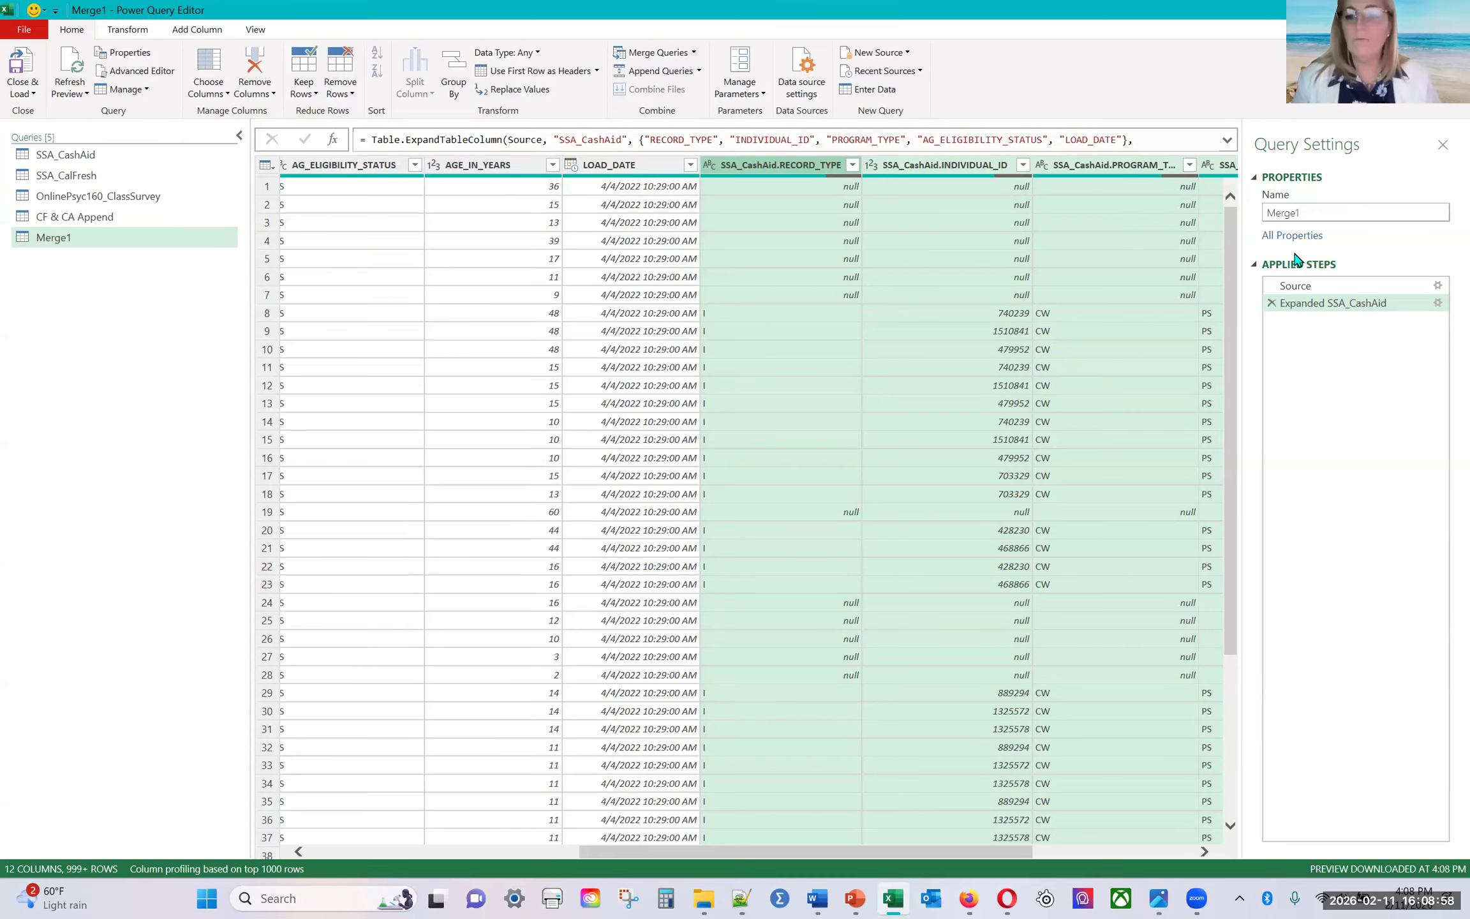
drag(1345, 211, 1251, 214)
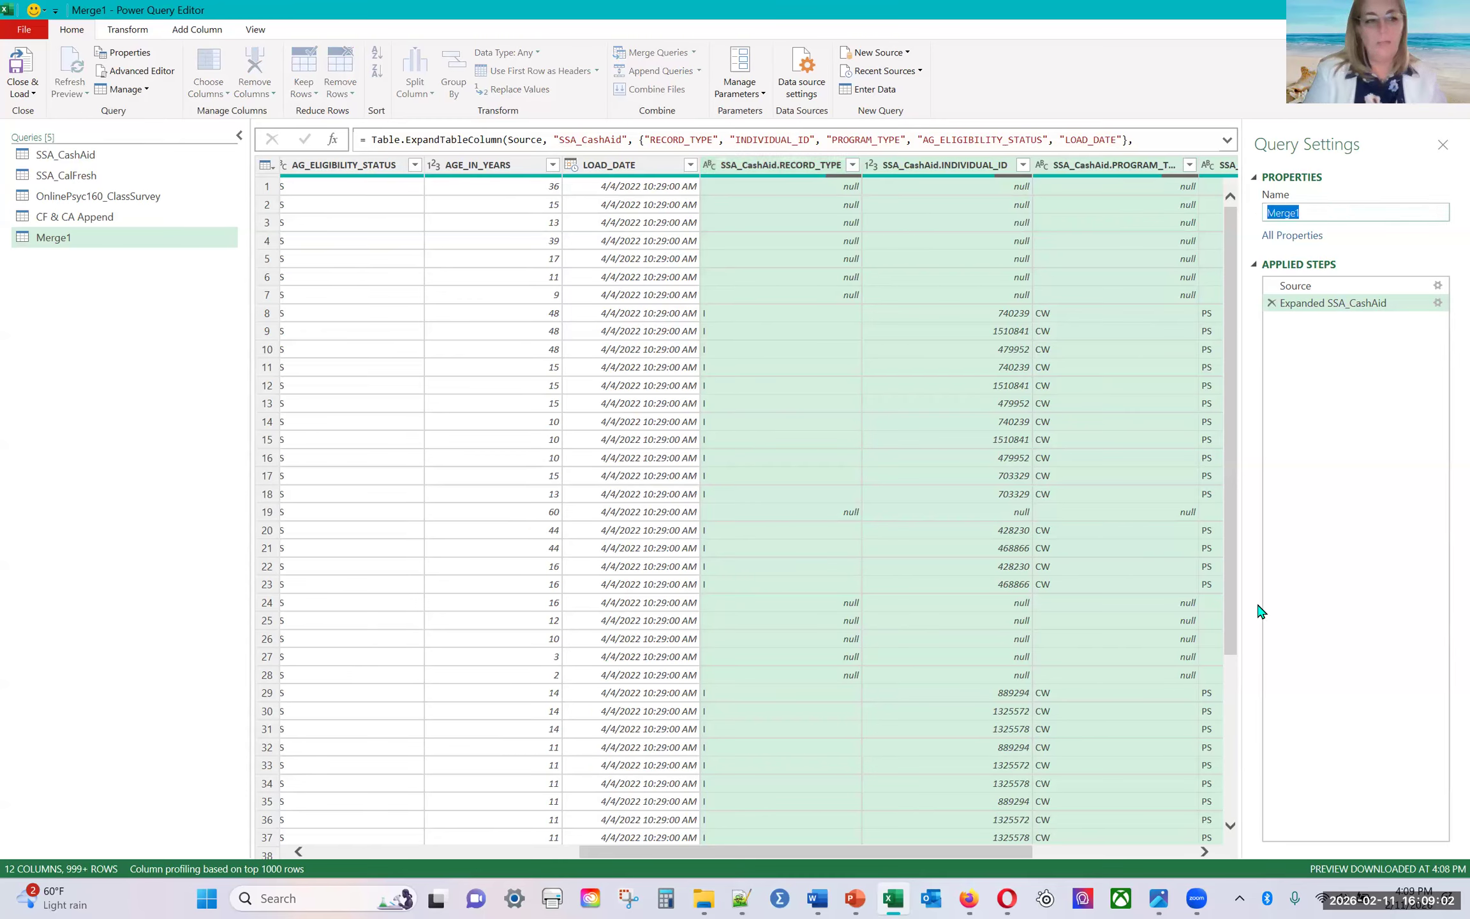
text(CF & CA Merge)
key(Return)
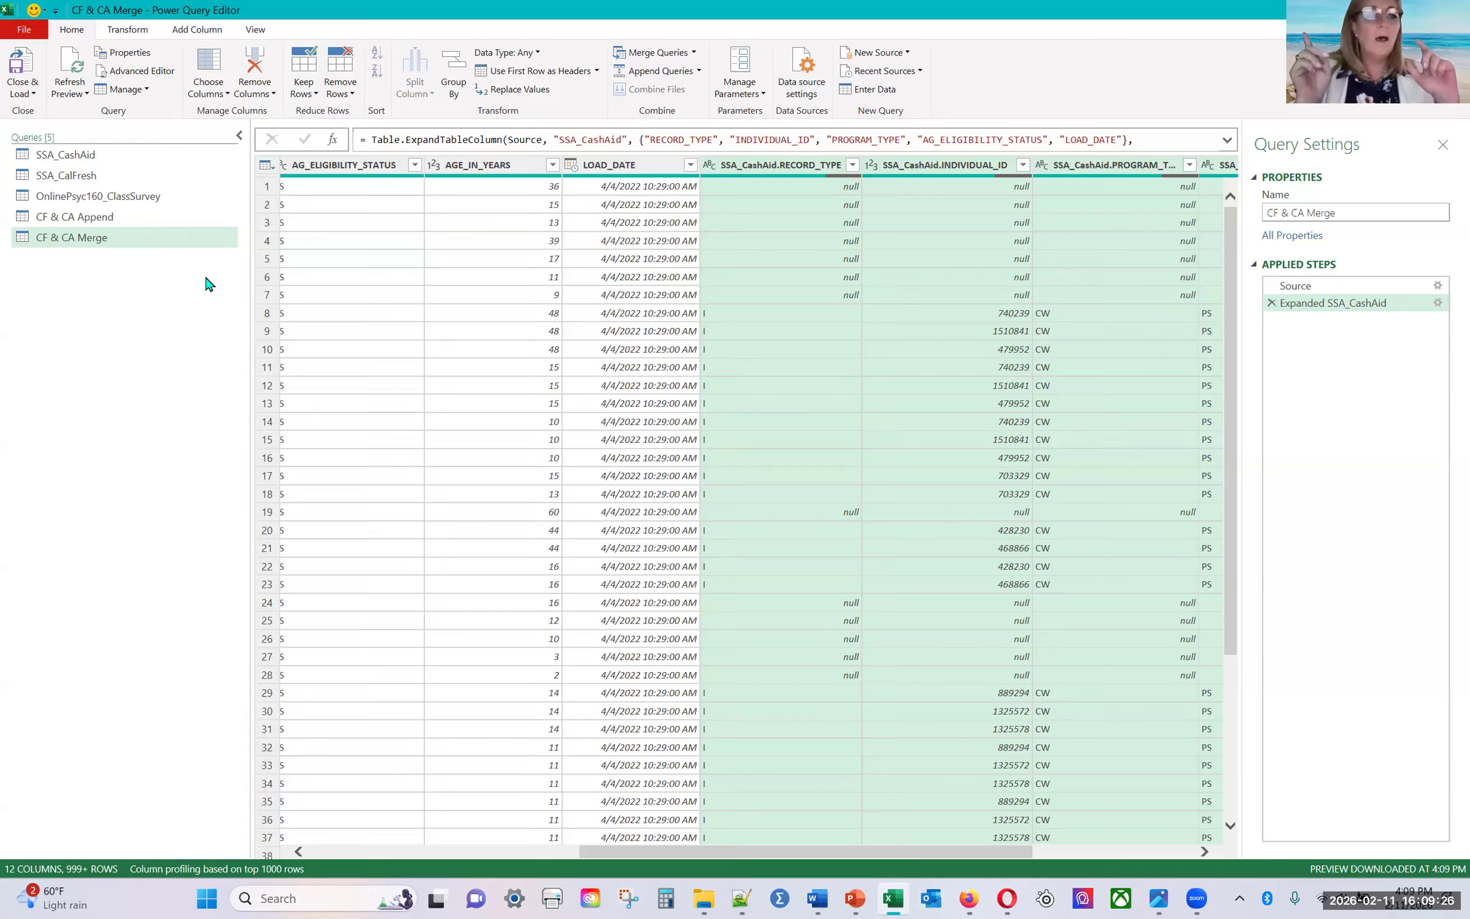
Step: Open the OnlinePsyc160_ClassSurvey query and examine its columns, from Date of Birth and Gender at birth through the survey rating items
click(77, 206)
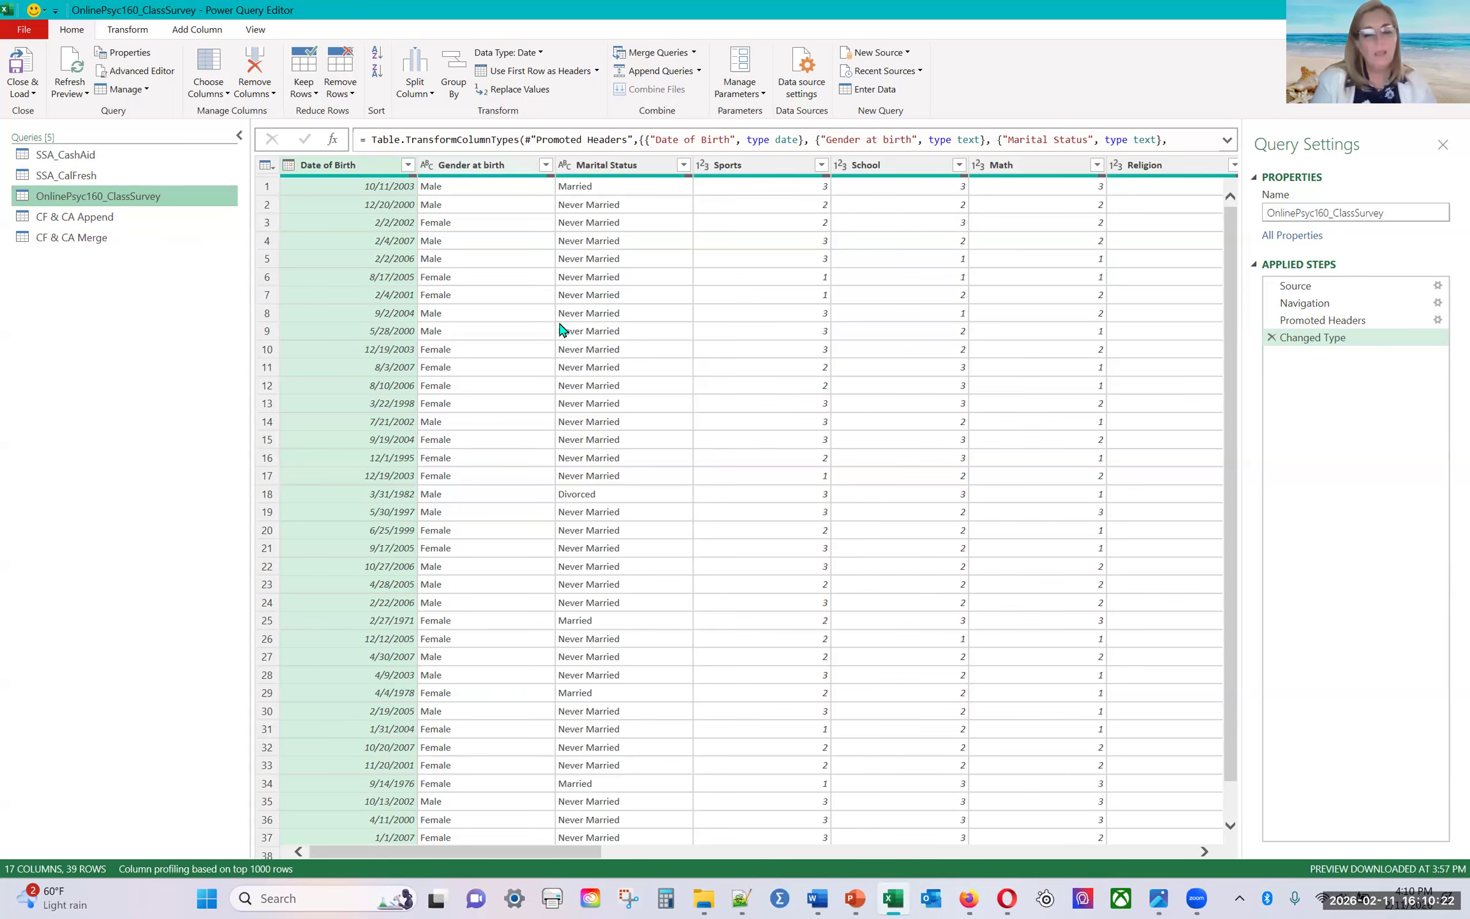
scroll(667, 347, right, 3)
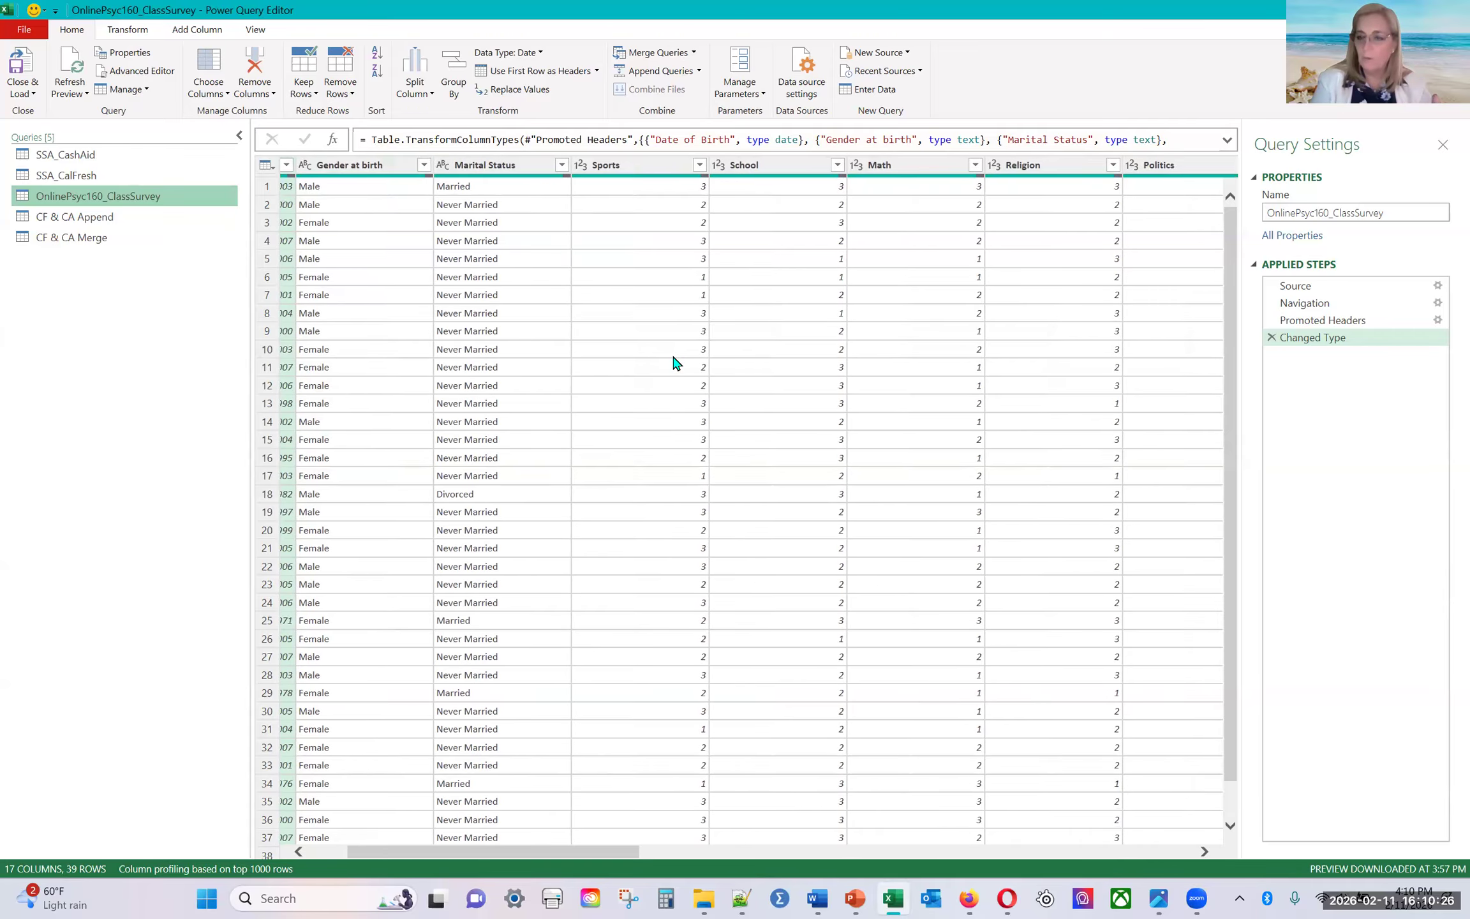
scroll(677, 363, left, 3)
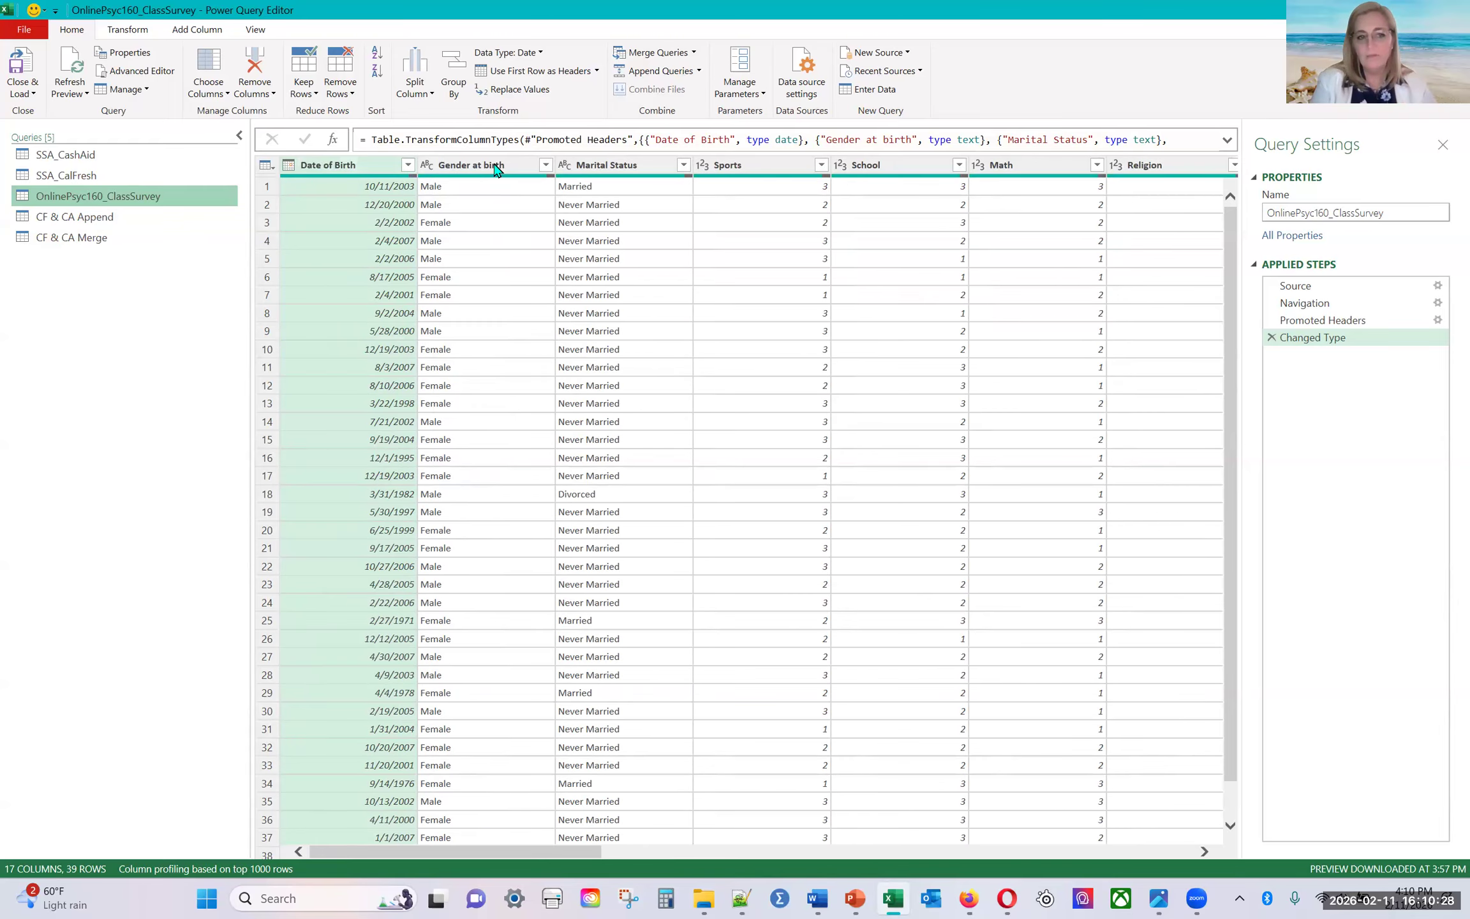
click(495, 167)
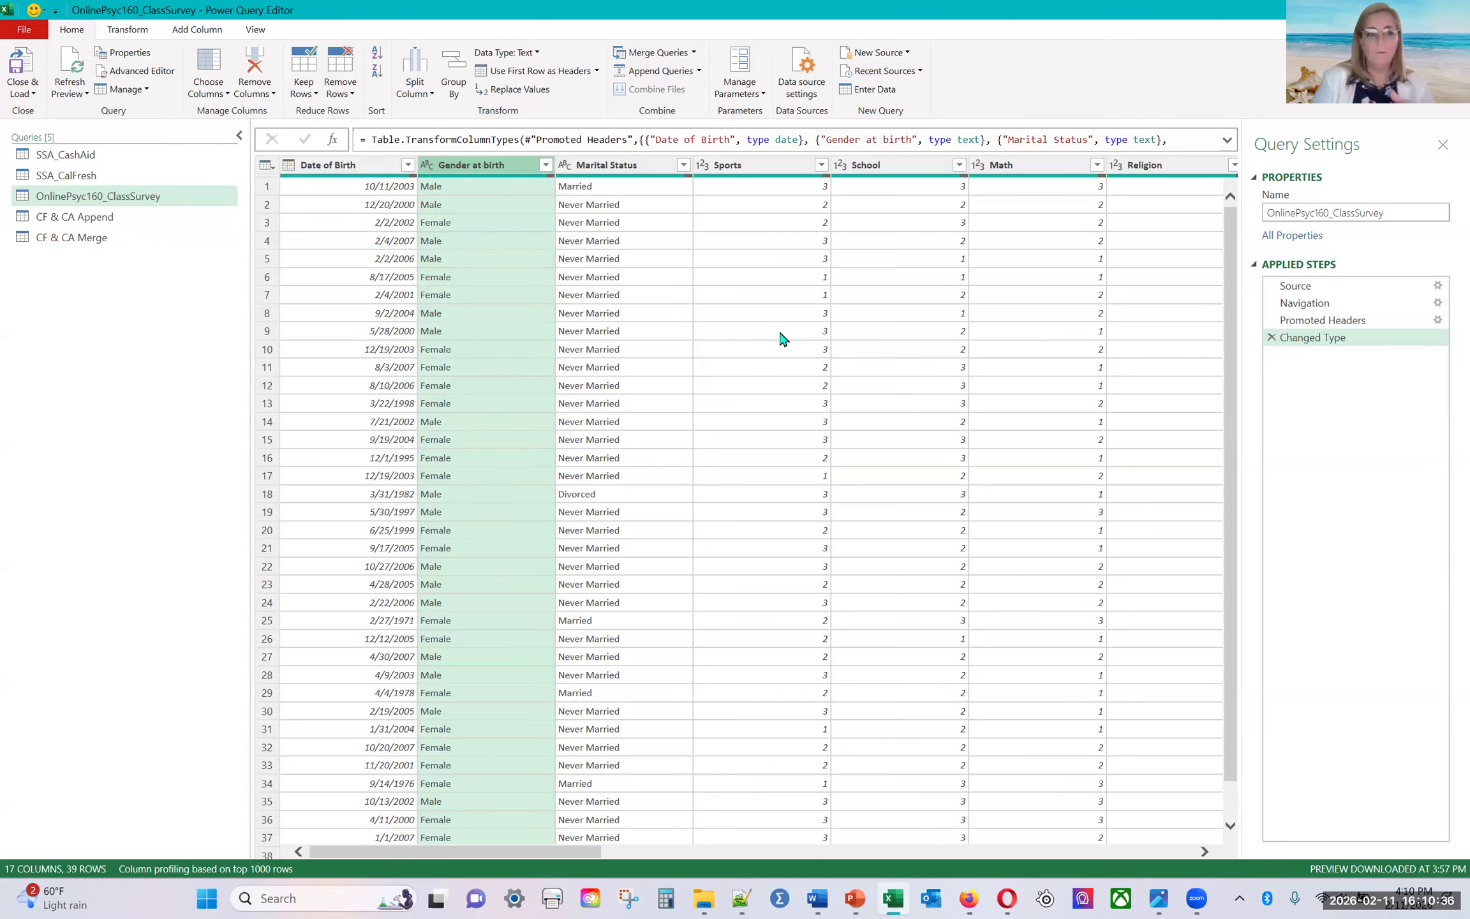
scroll(784, 339, right, 6)
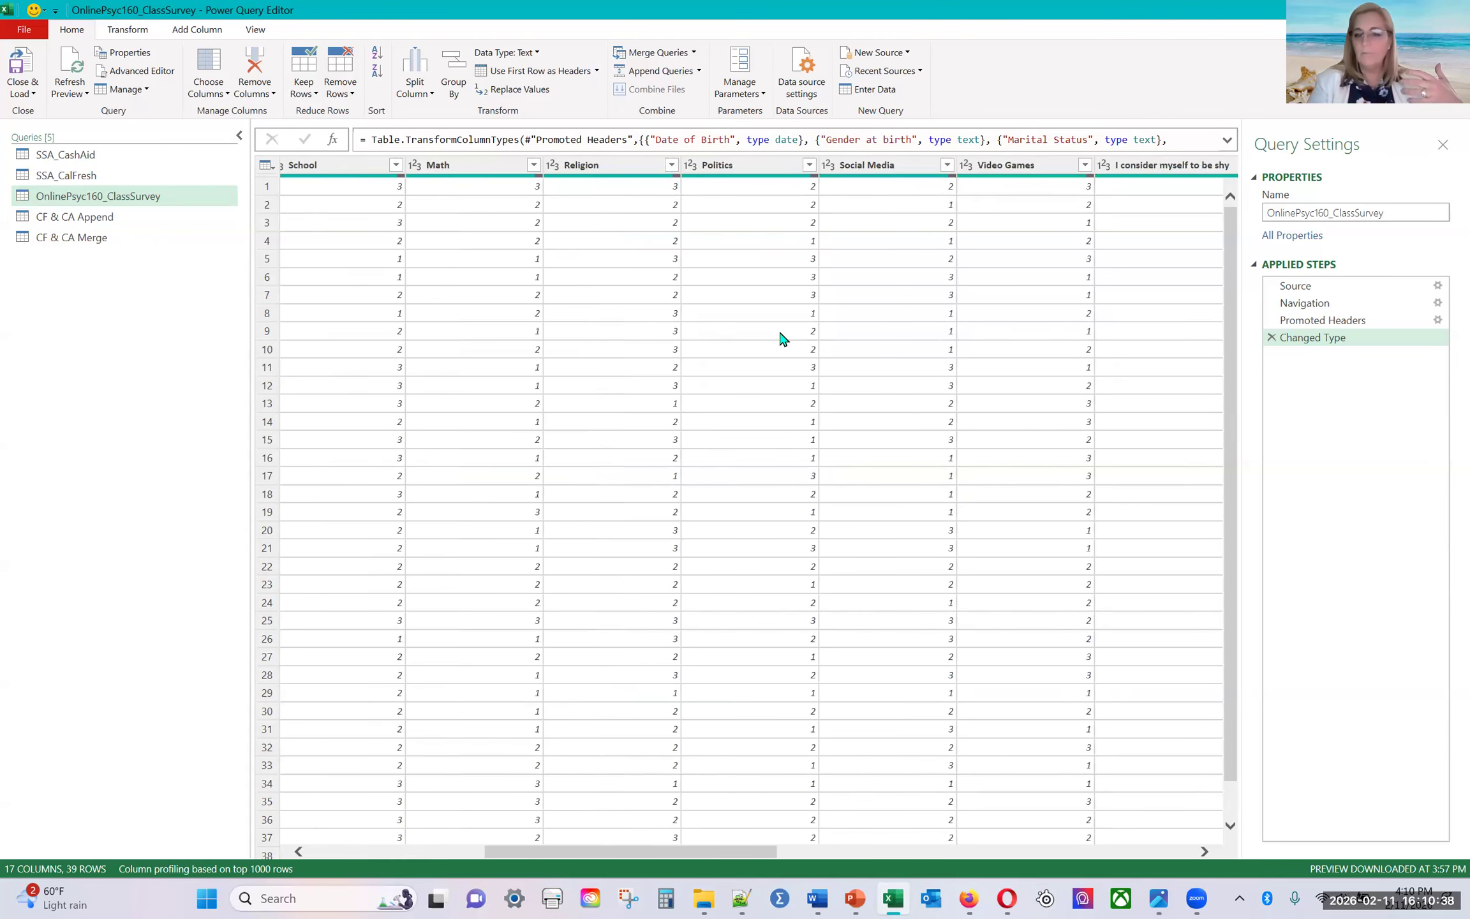
Step: Examine the remaining survey columns, from Social Media and the shyness rating through Likelihood of doing well in this course
scroll(784, 339, right, 3)
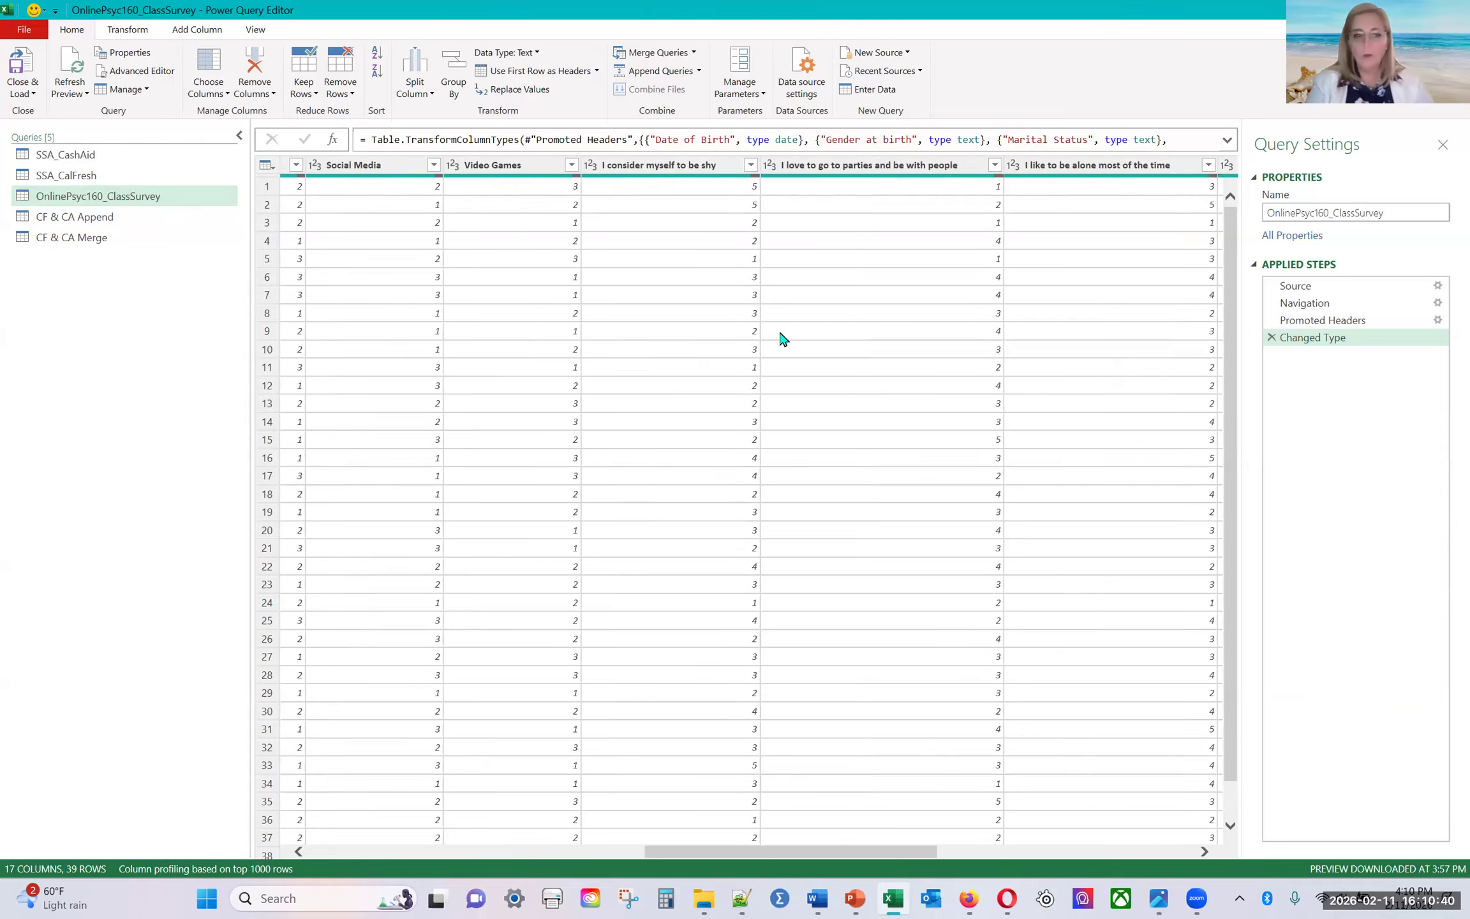
scroll(784, 338, right, 4)
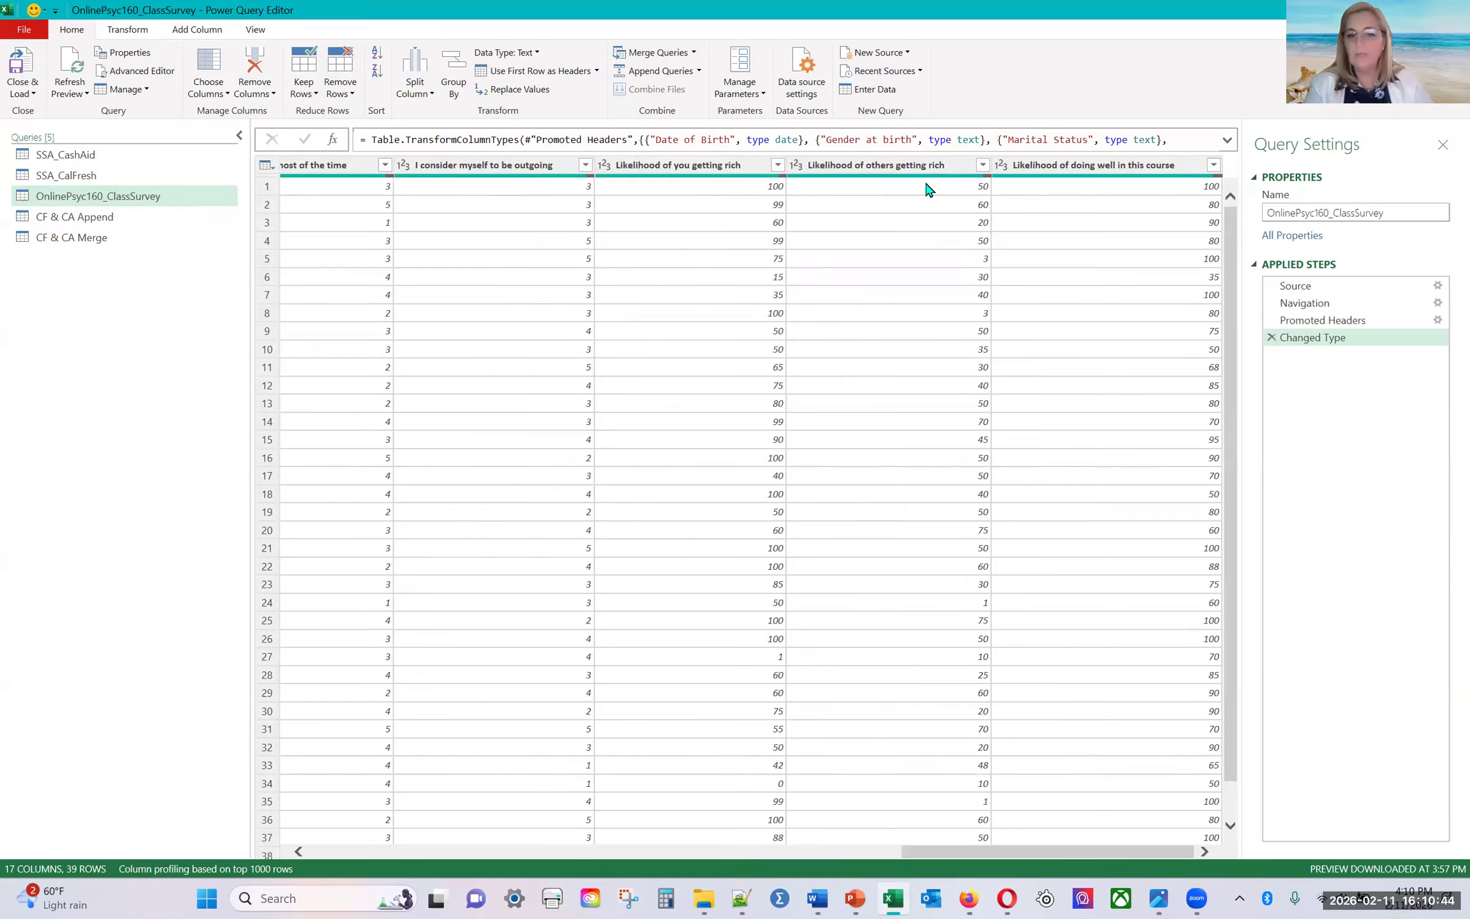
scroll(963, 326, left, 1)
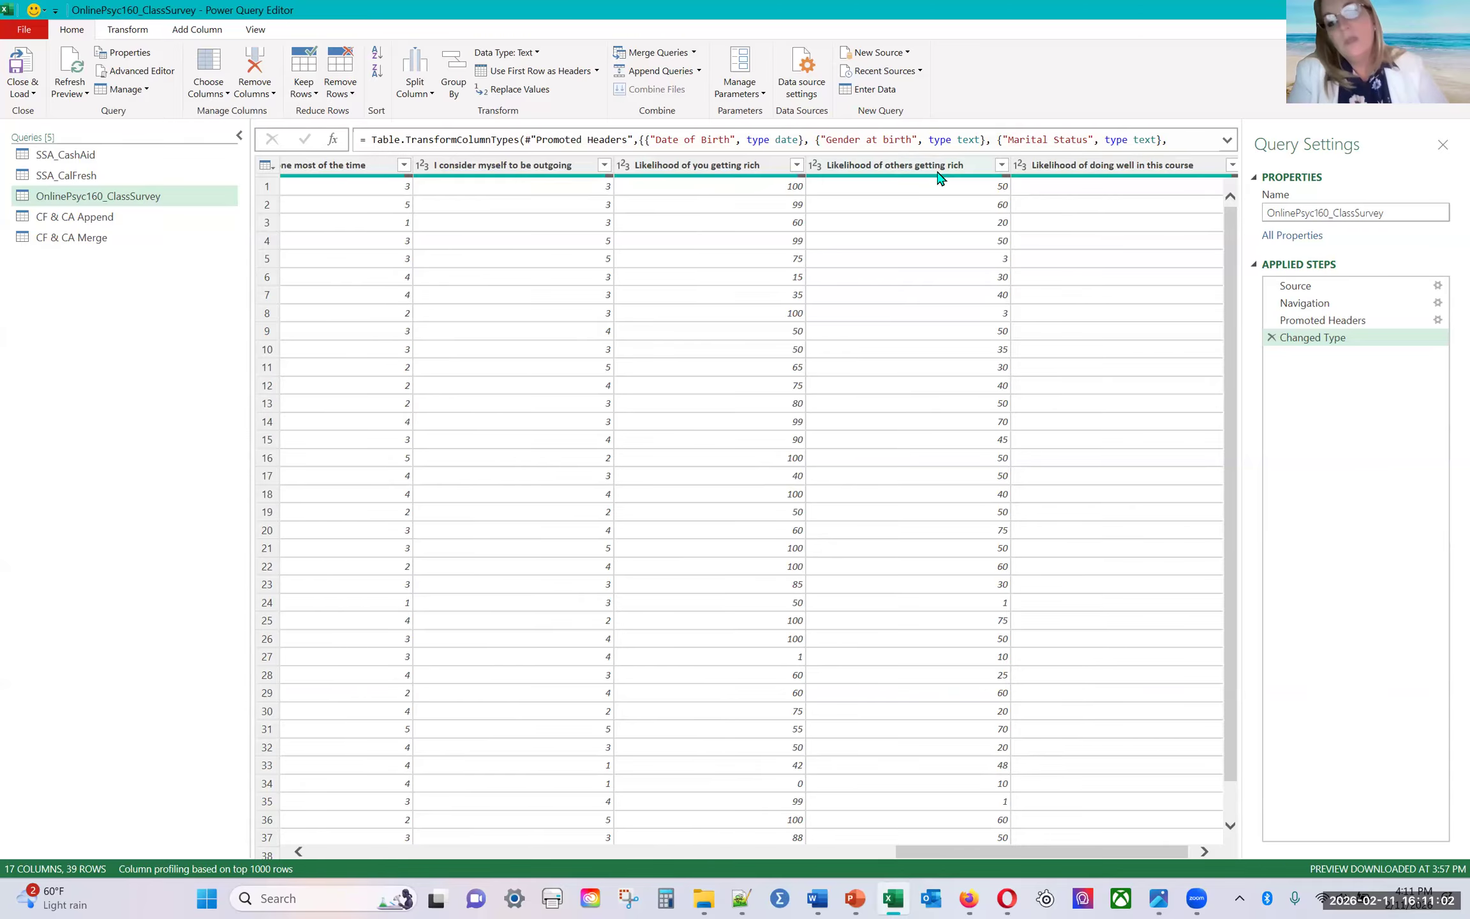
scroll(950, 226, right, 1)
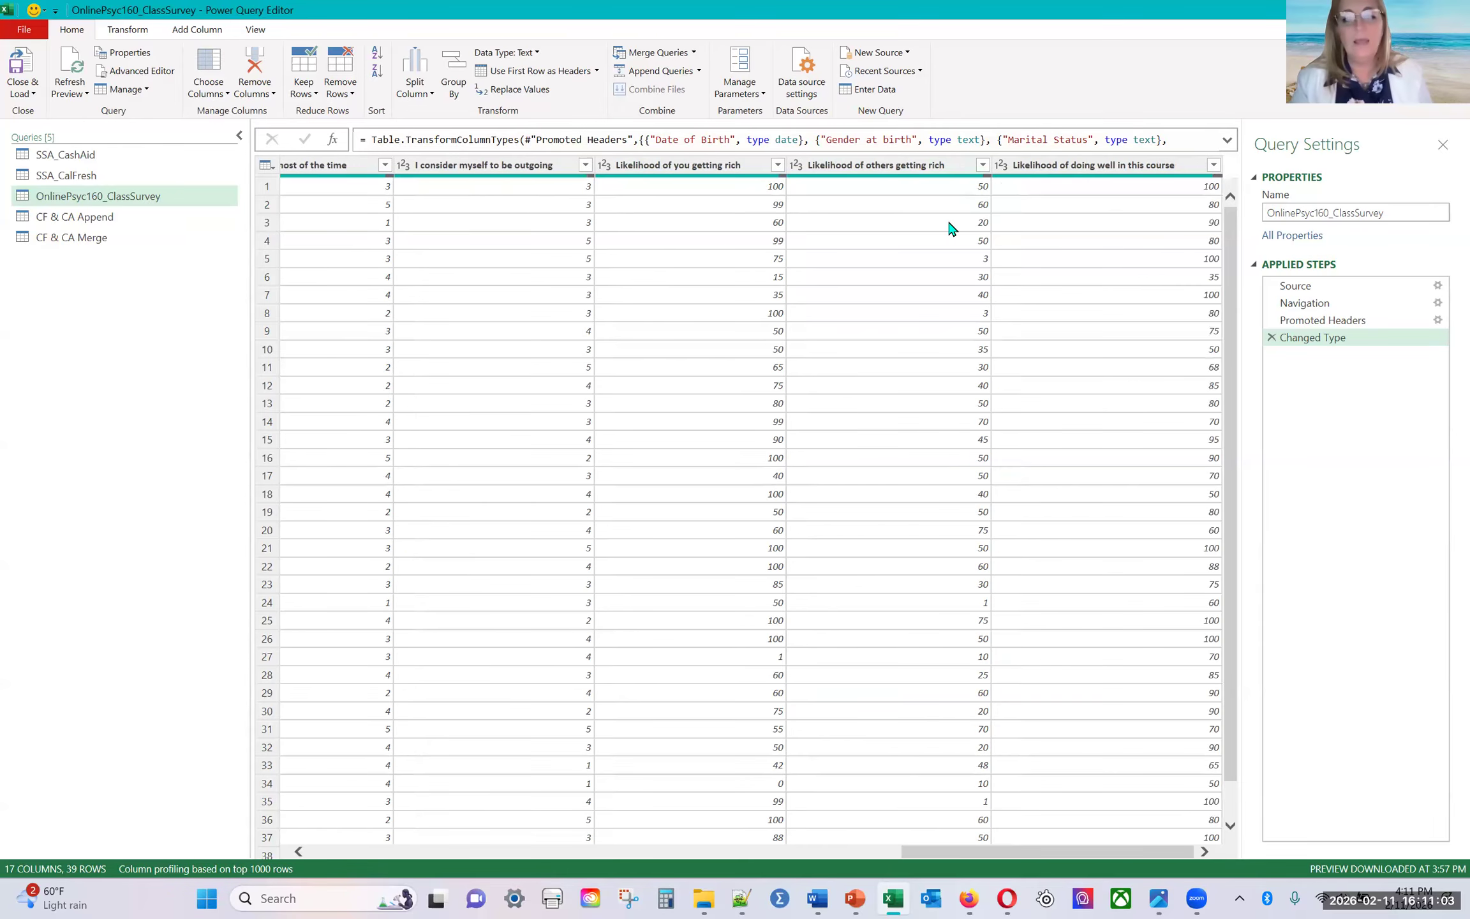
click(1120, 171)
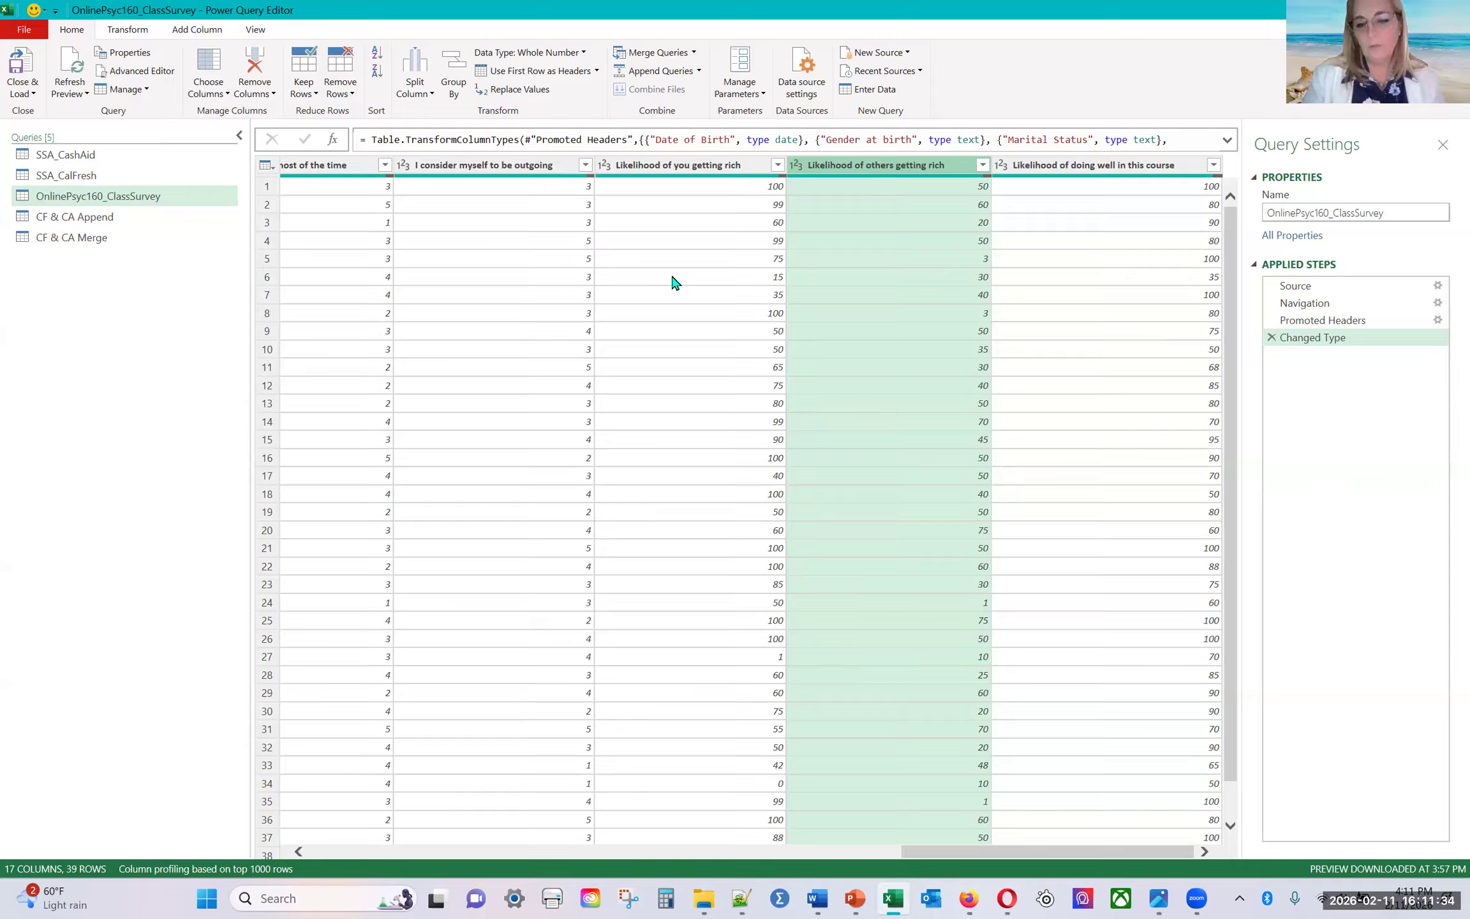
Step: Start a conditional column from Gender at birth in the class survey query and name it Gender Recode
scroll(676, 283, left, 20)
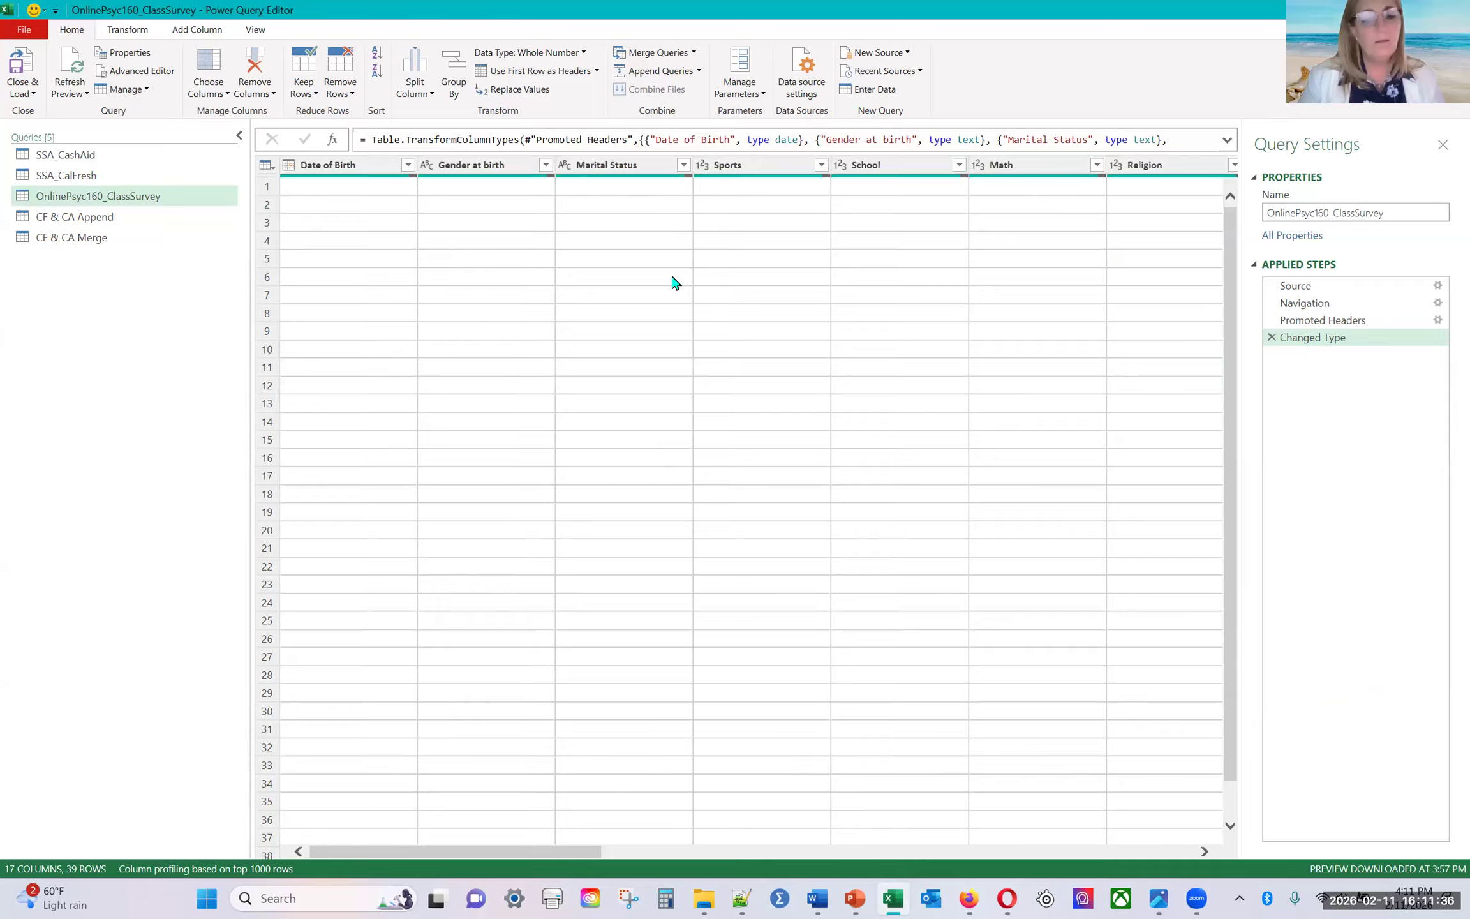
click(485, 167)
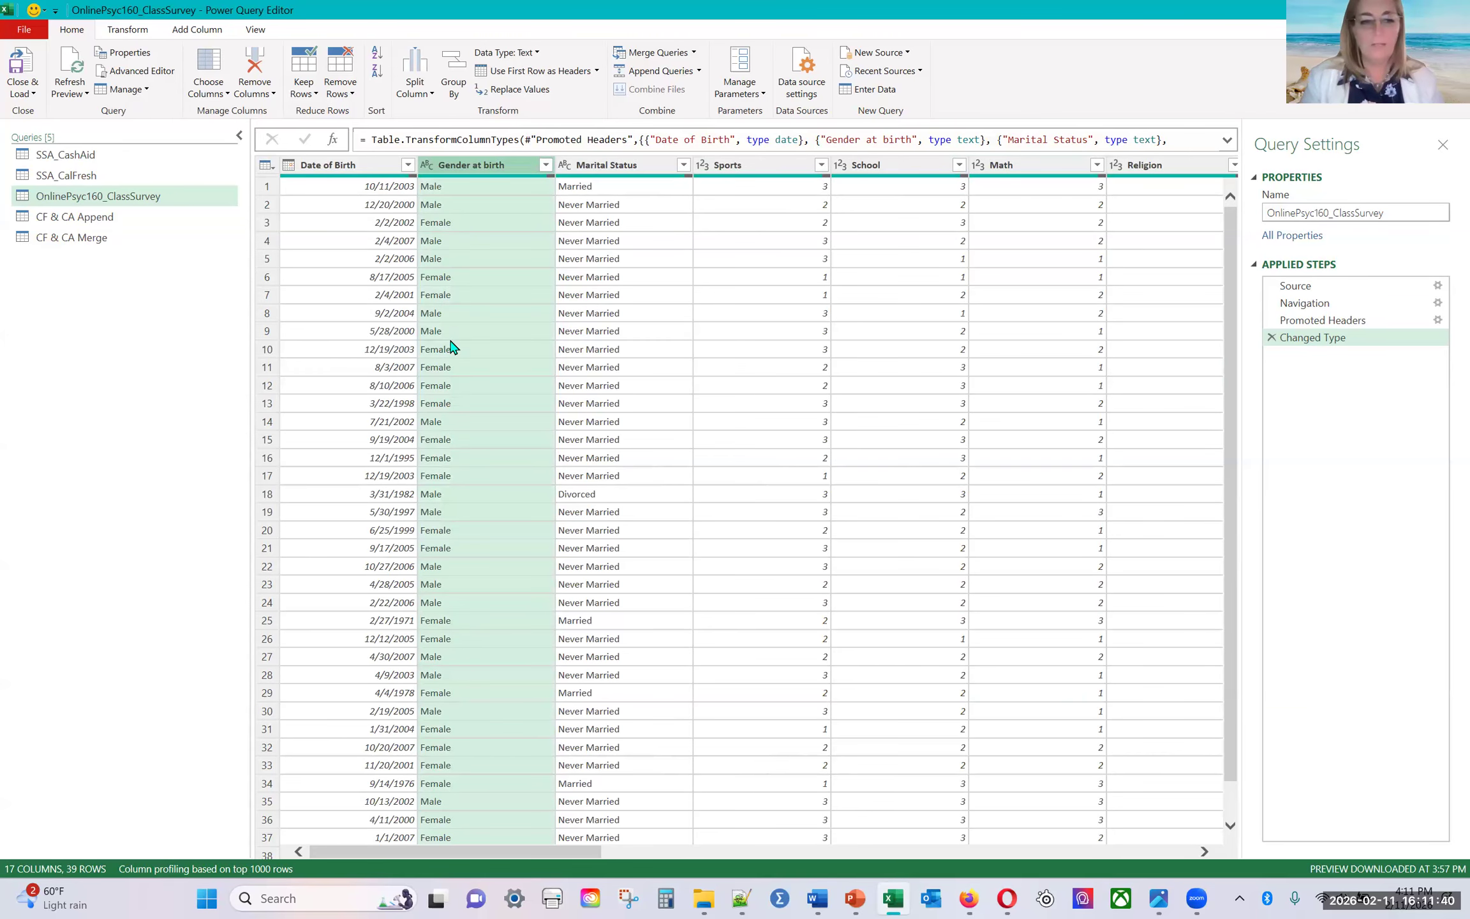
click(197, 30)
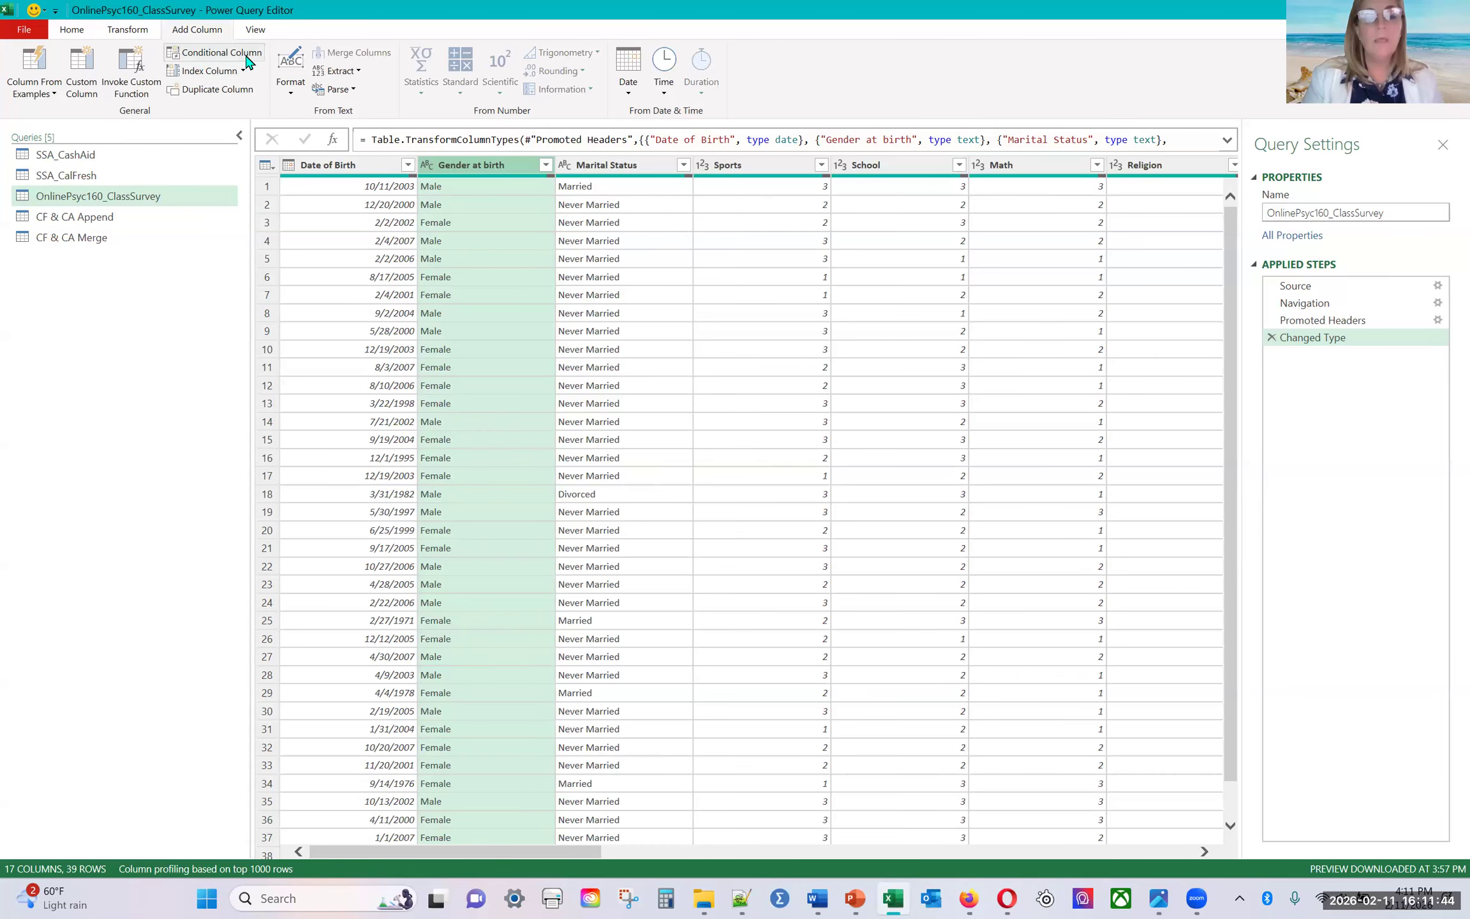
click(220, 53)
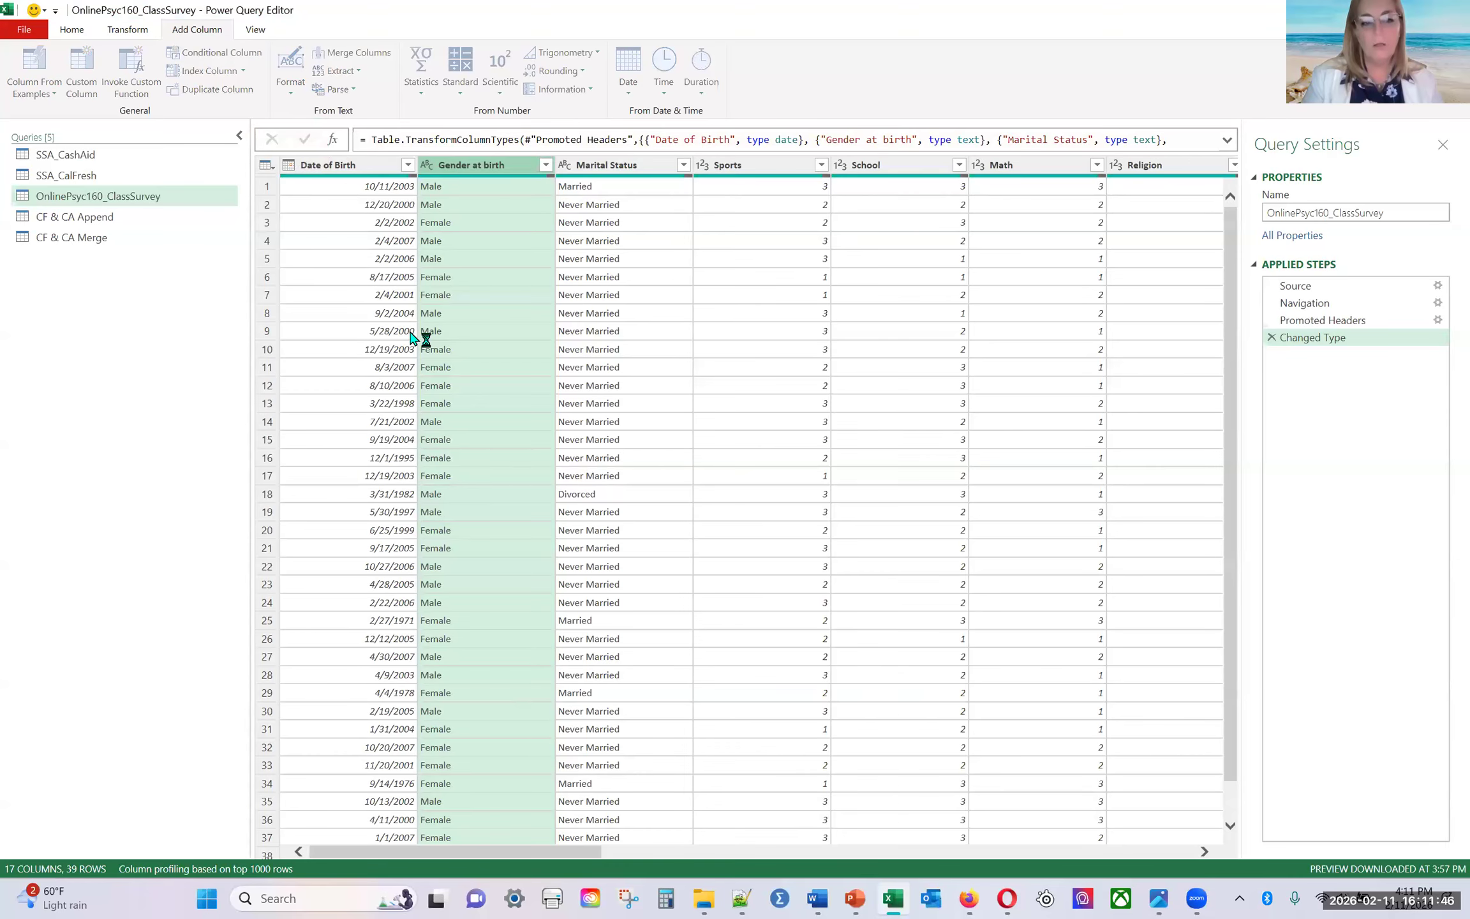
drag(630, 300, 797, 312)
drag(623, 390, 497, 390)
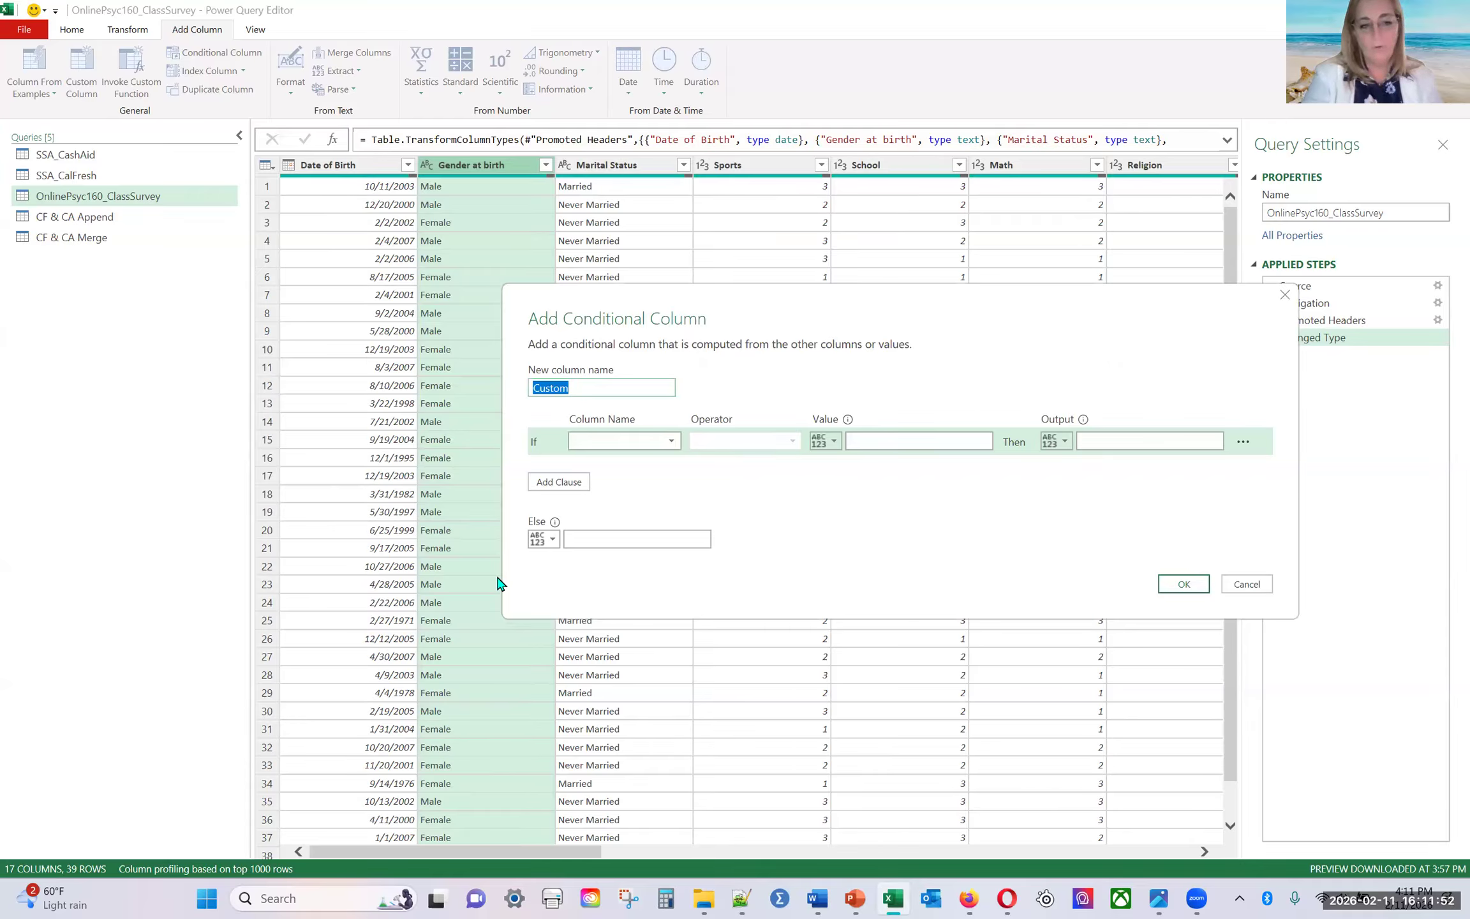
text(Gender Recode)
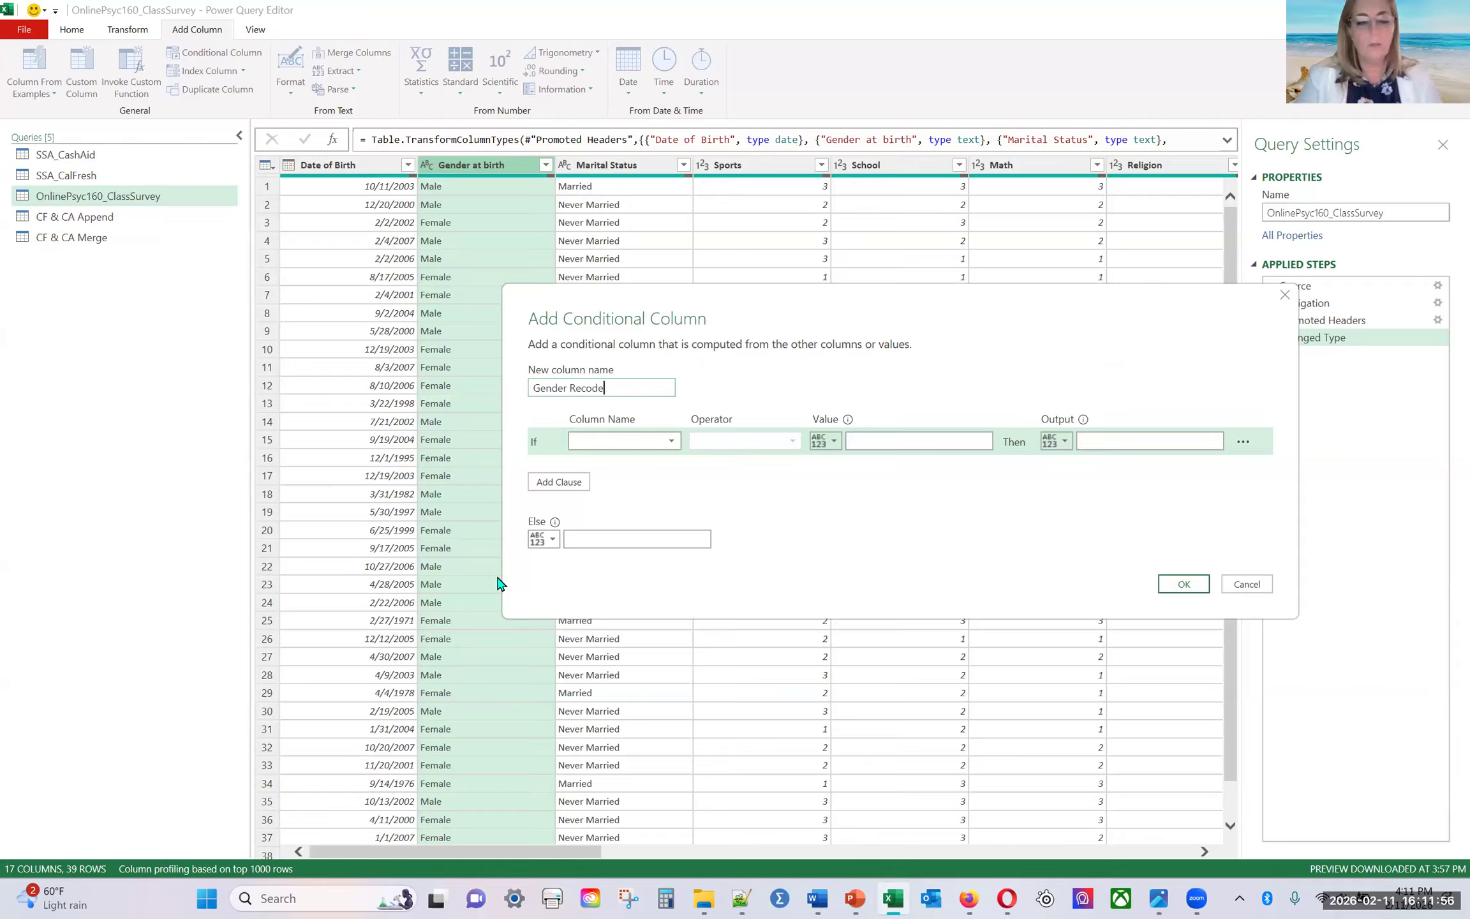
Step: Define the first clause of Gender Recode so that Gender at birth equals Male outputs 1
click(654, 442)
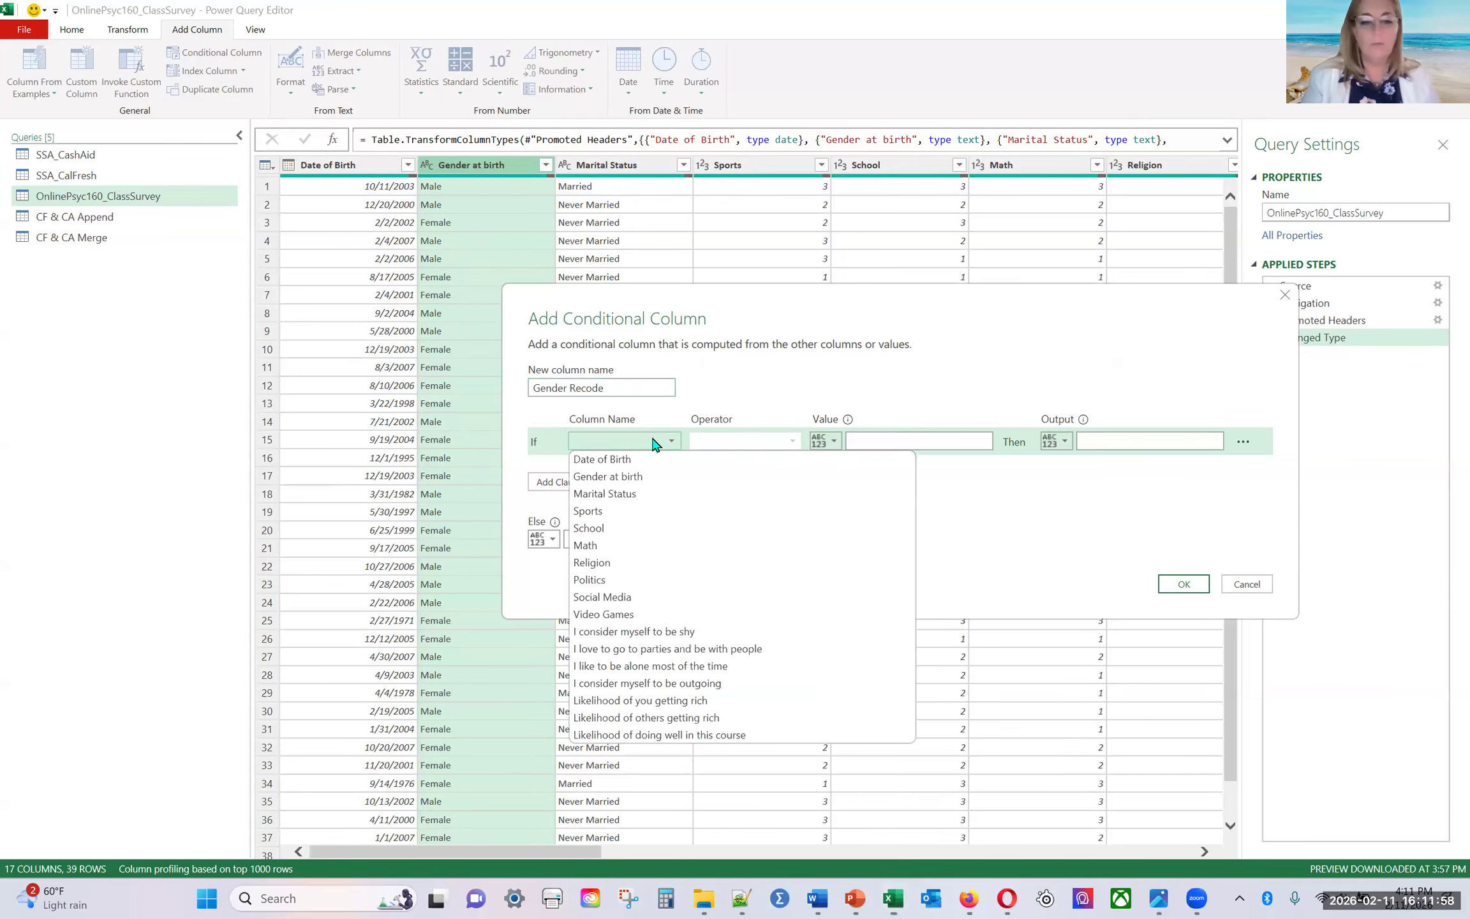
click(637, 479)
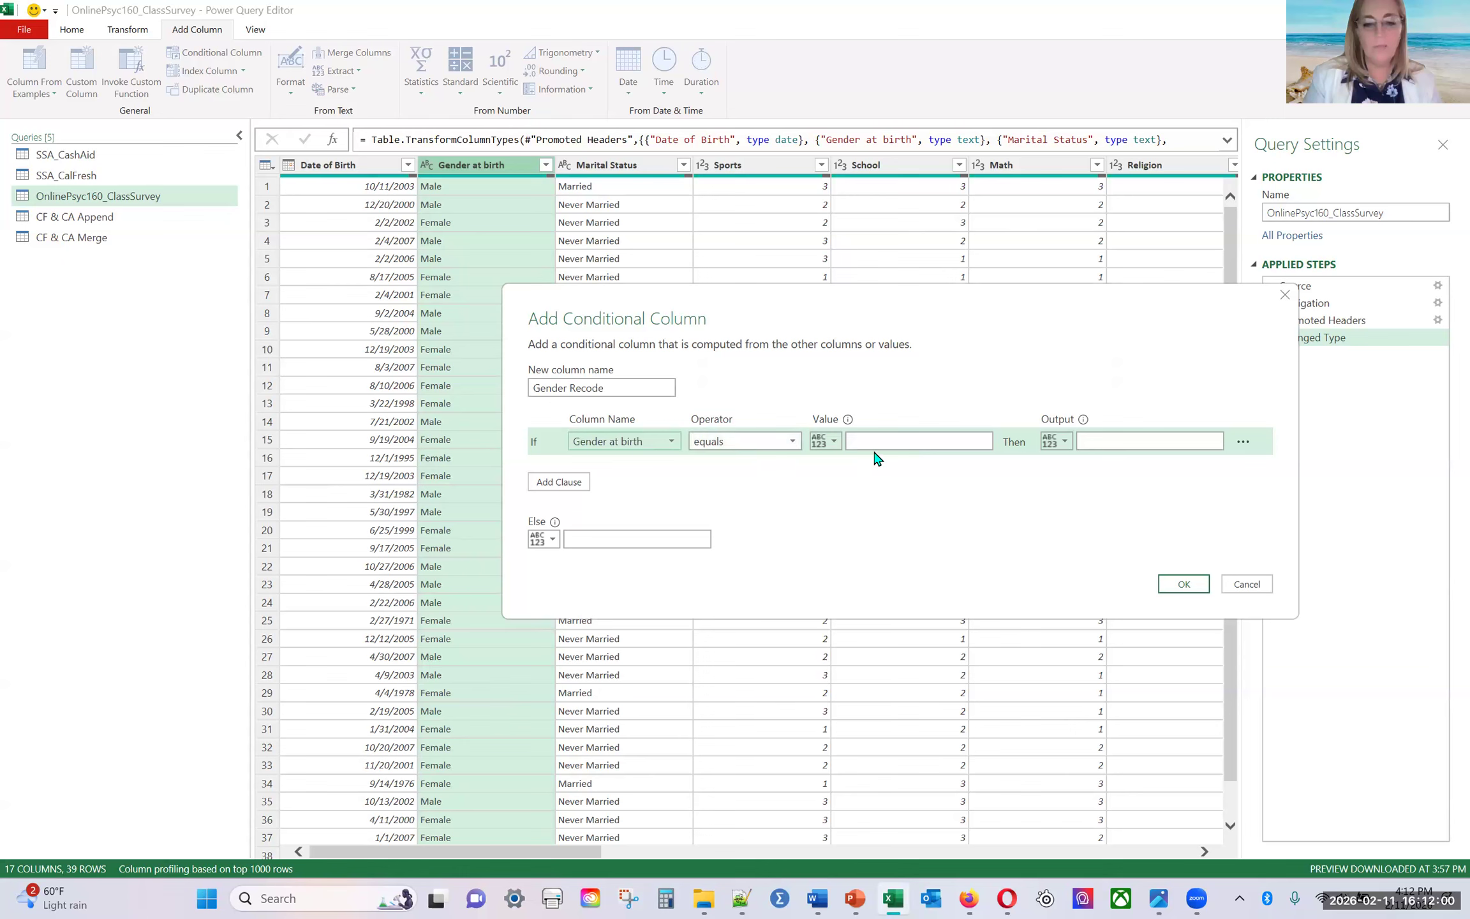
click(894, 440)
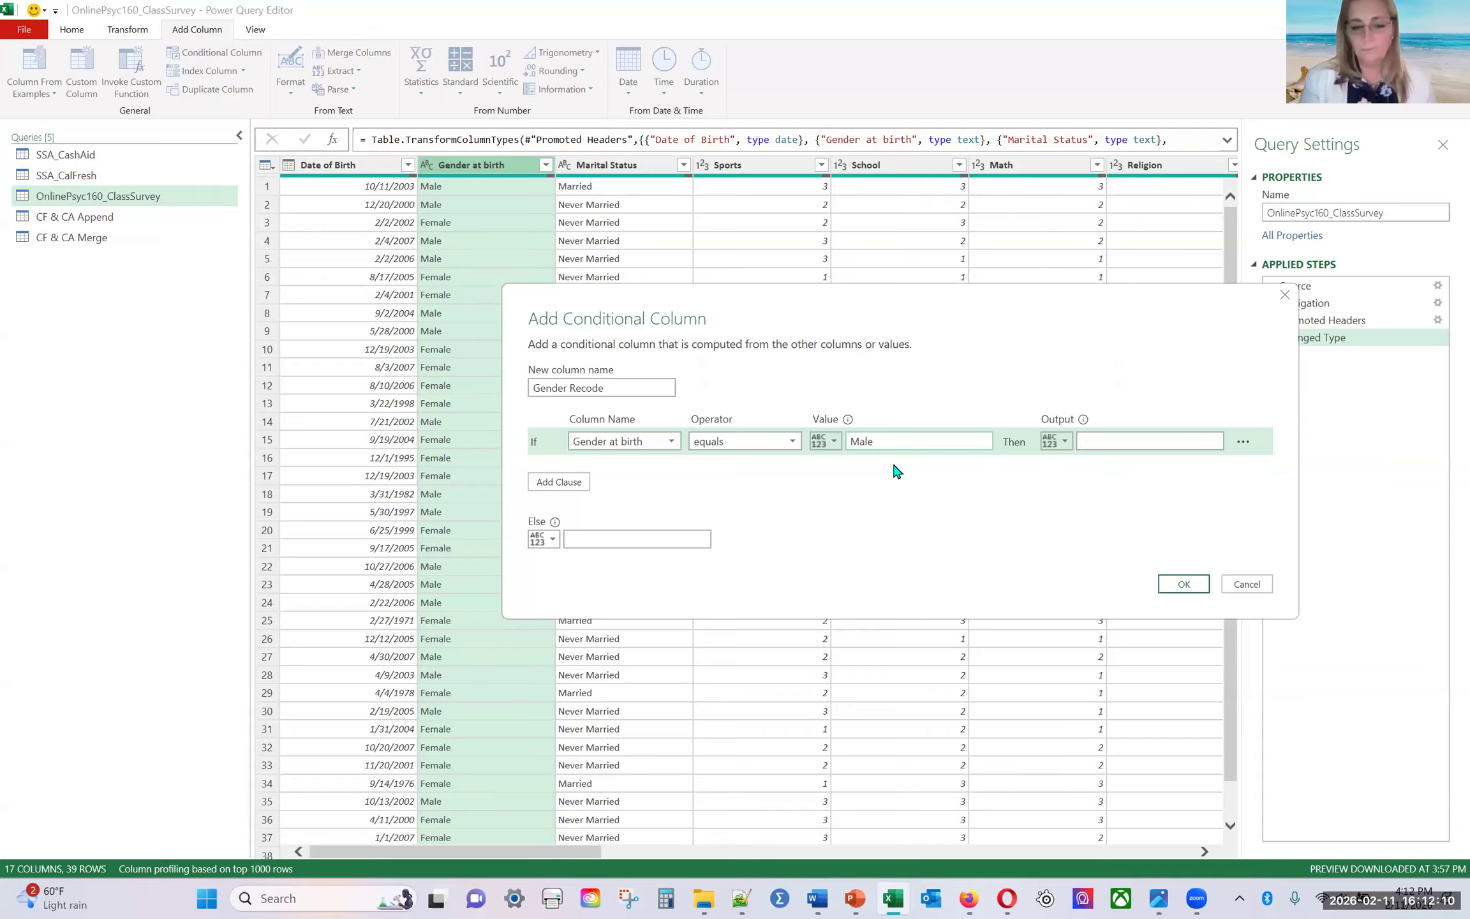
click(1105, 440)
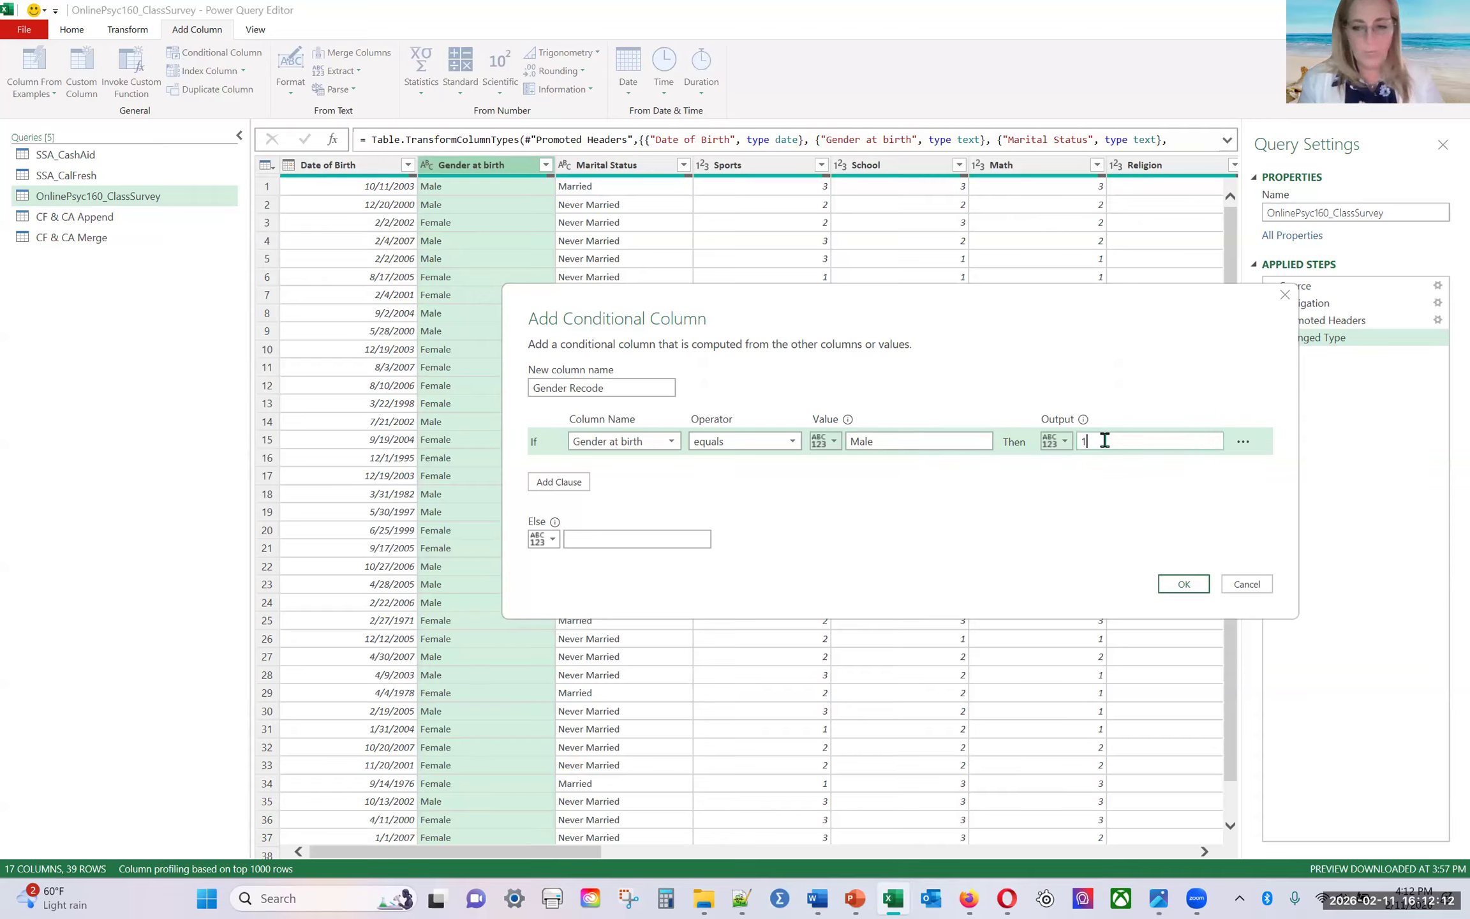
Step: Add an else-if clause where Gender at birth equals female outputs 2, and create the Gender Recode column
click(559, 482)
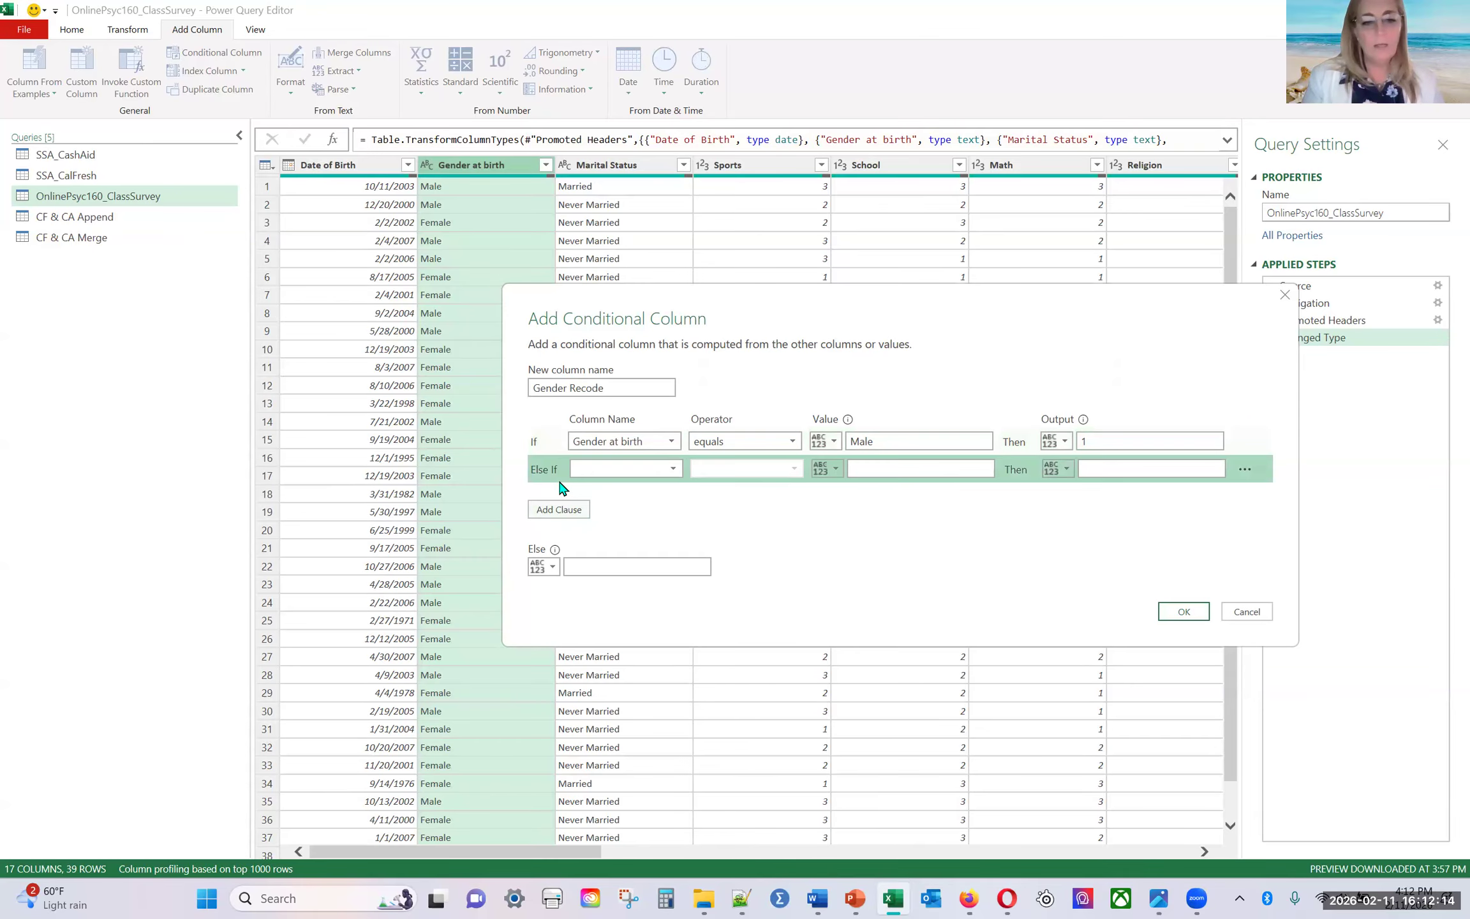
click(650, 471)
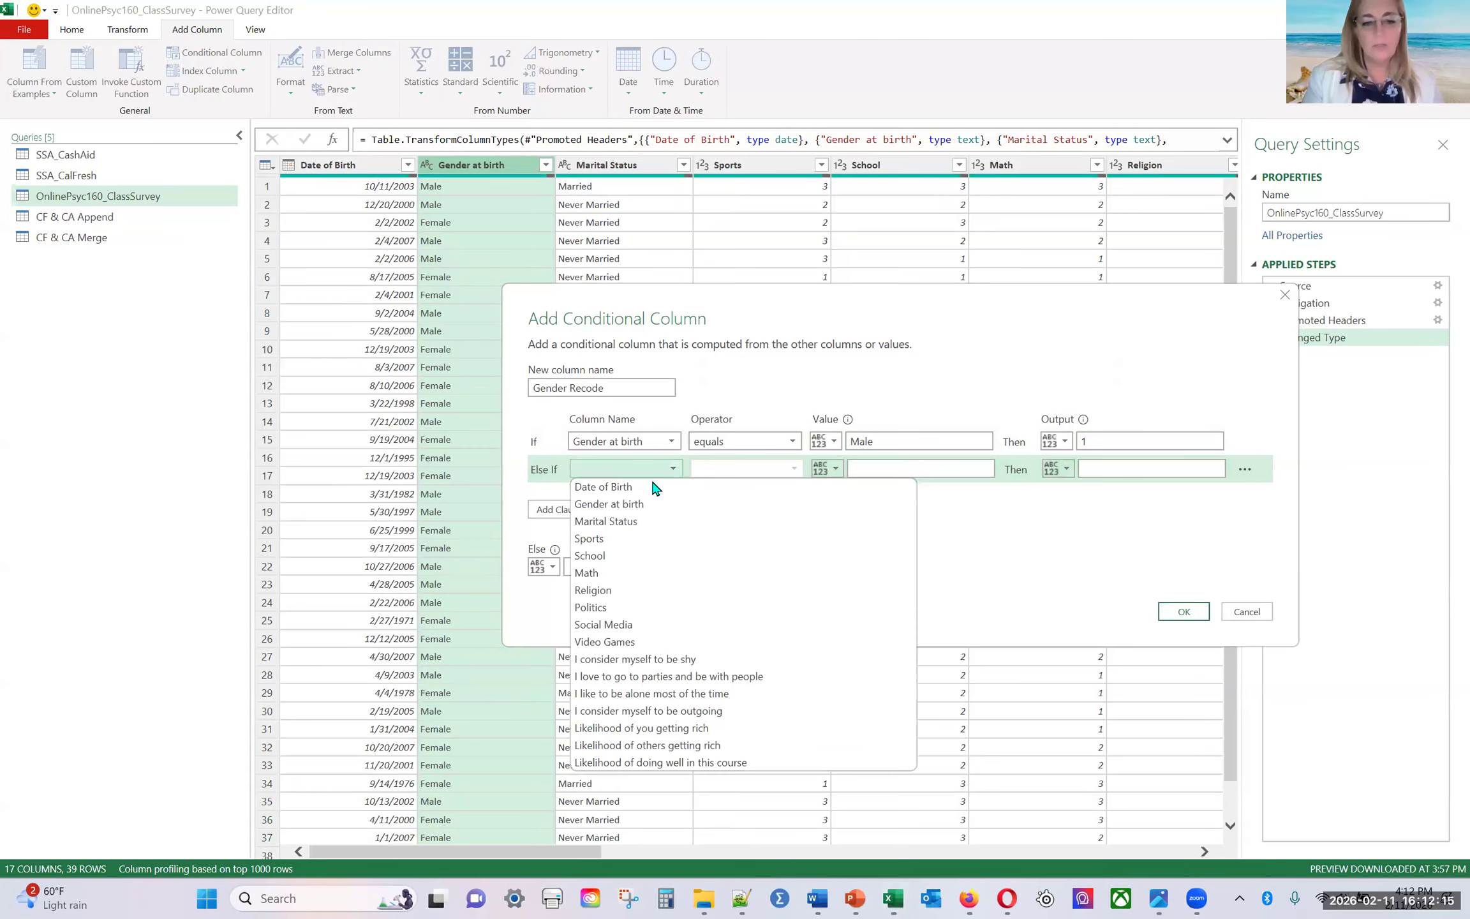
click(696, 504)
click(915, 469)
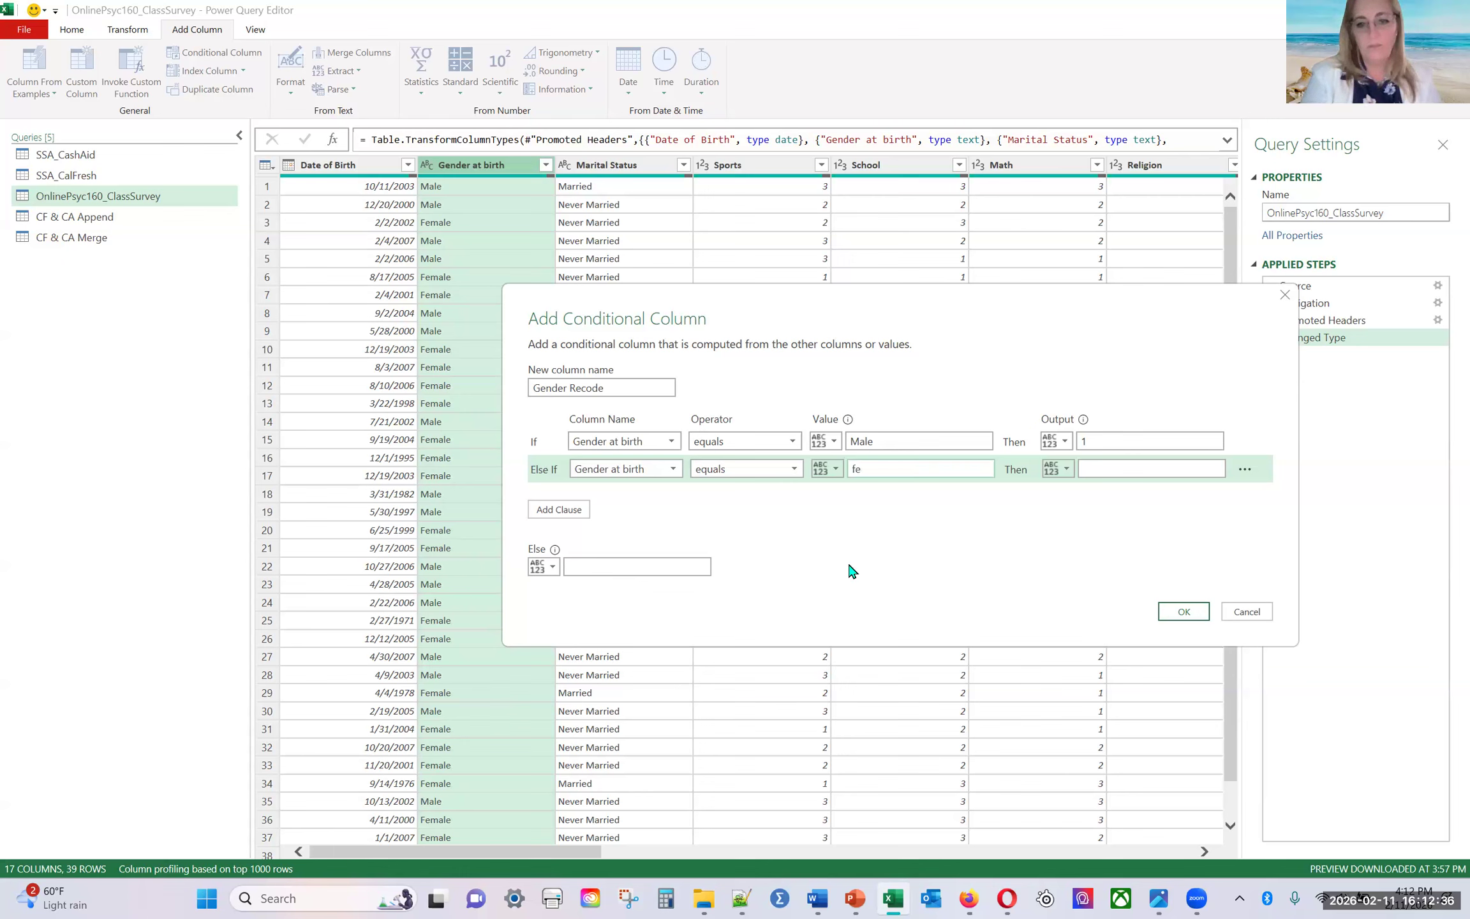
click(1109, 469)
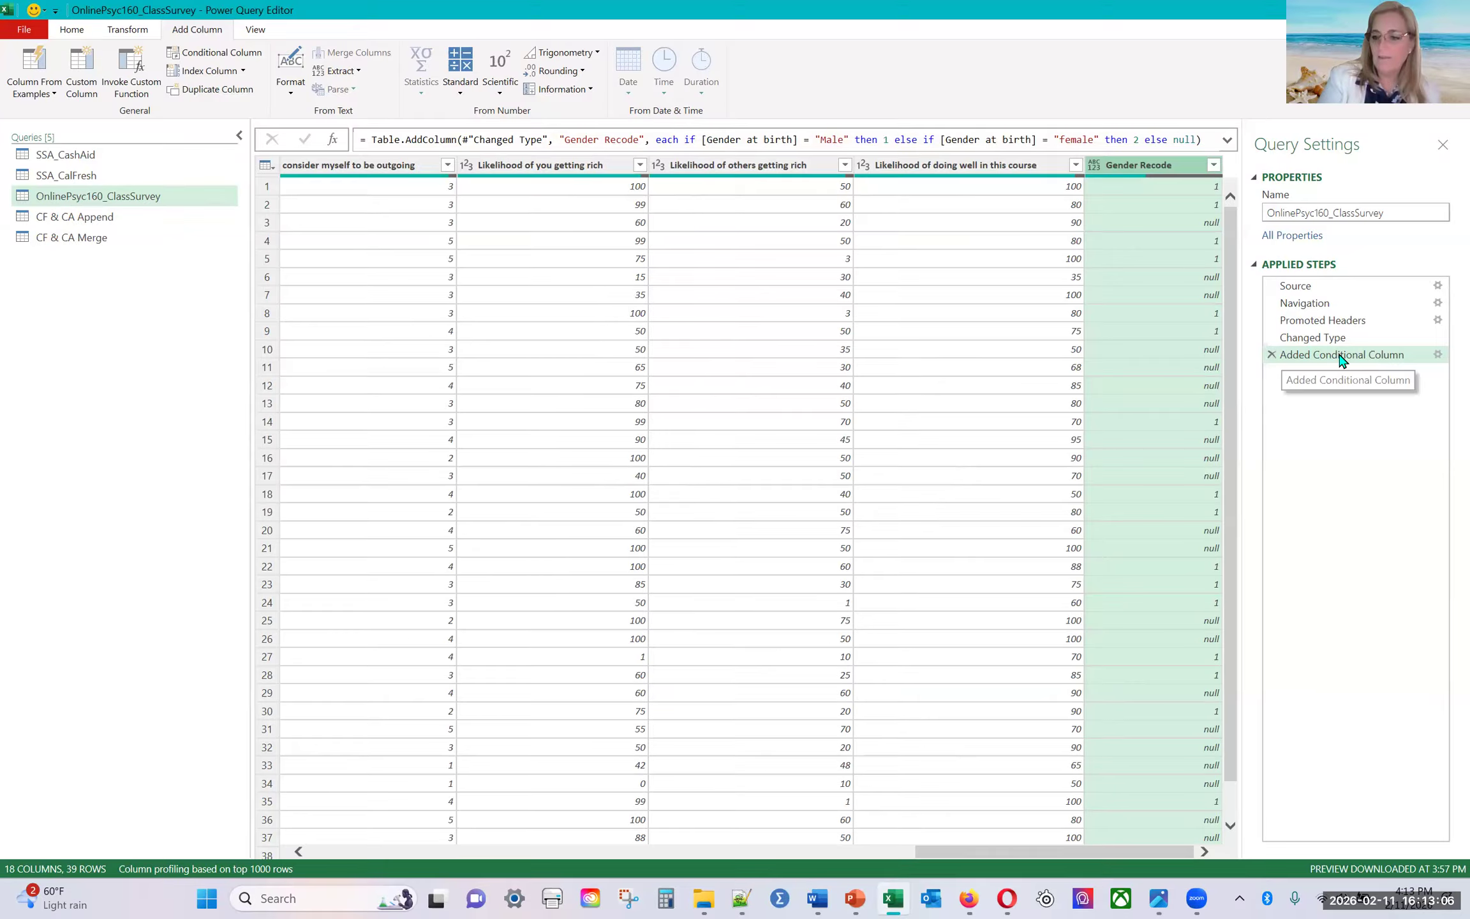
Step: Edit the Added Conditional Column step so the else-if clause matches Female with a capital F
click(1438, 355)
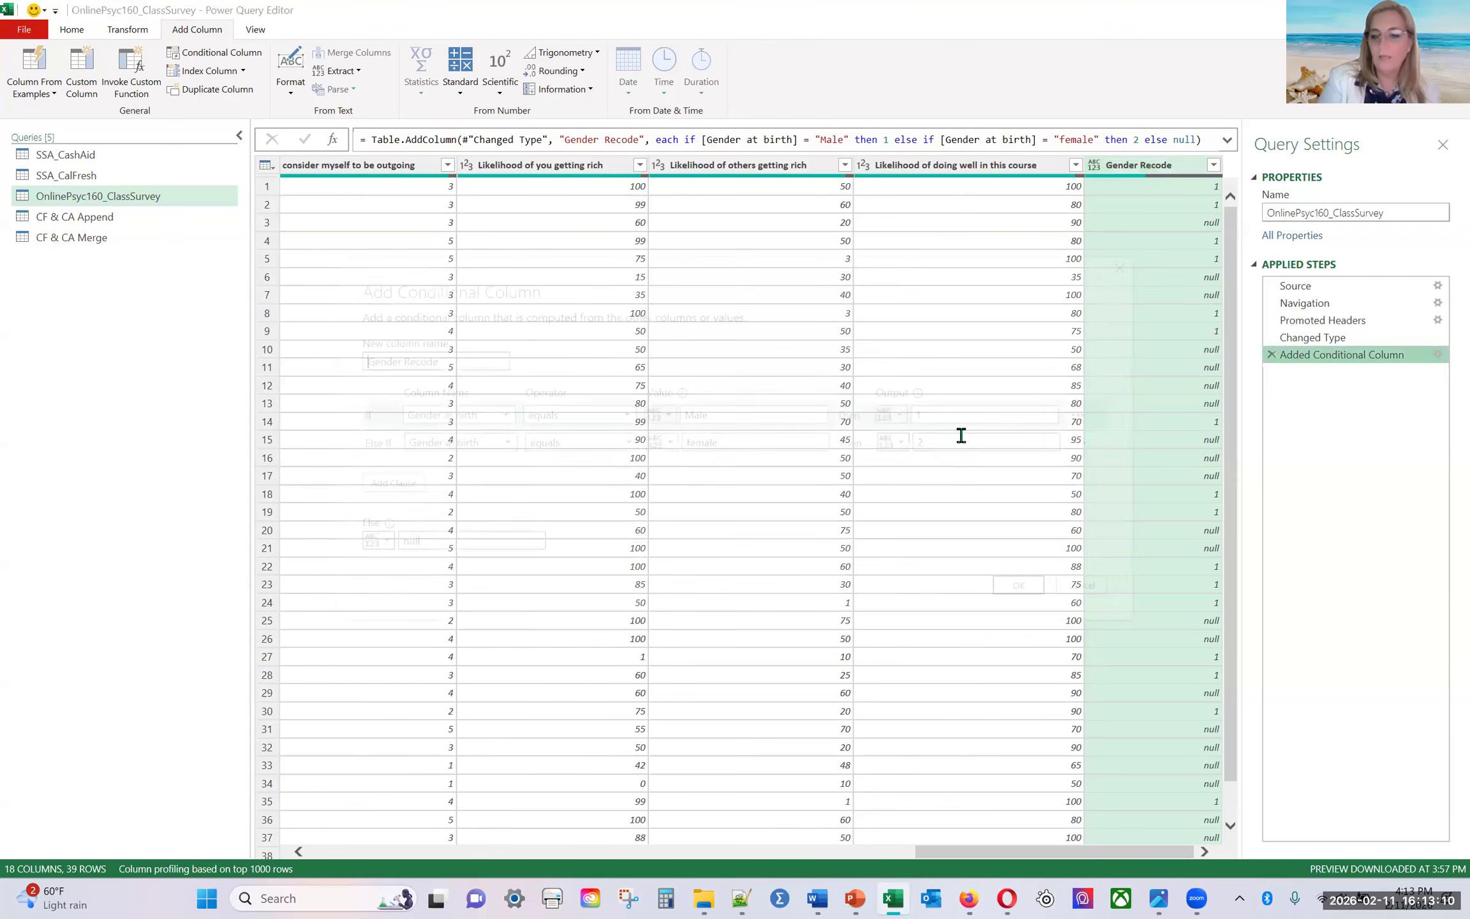
click(690, 443)
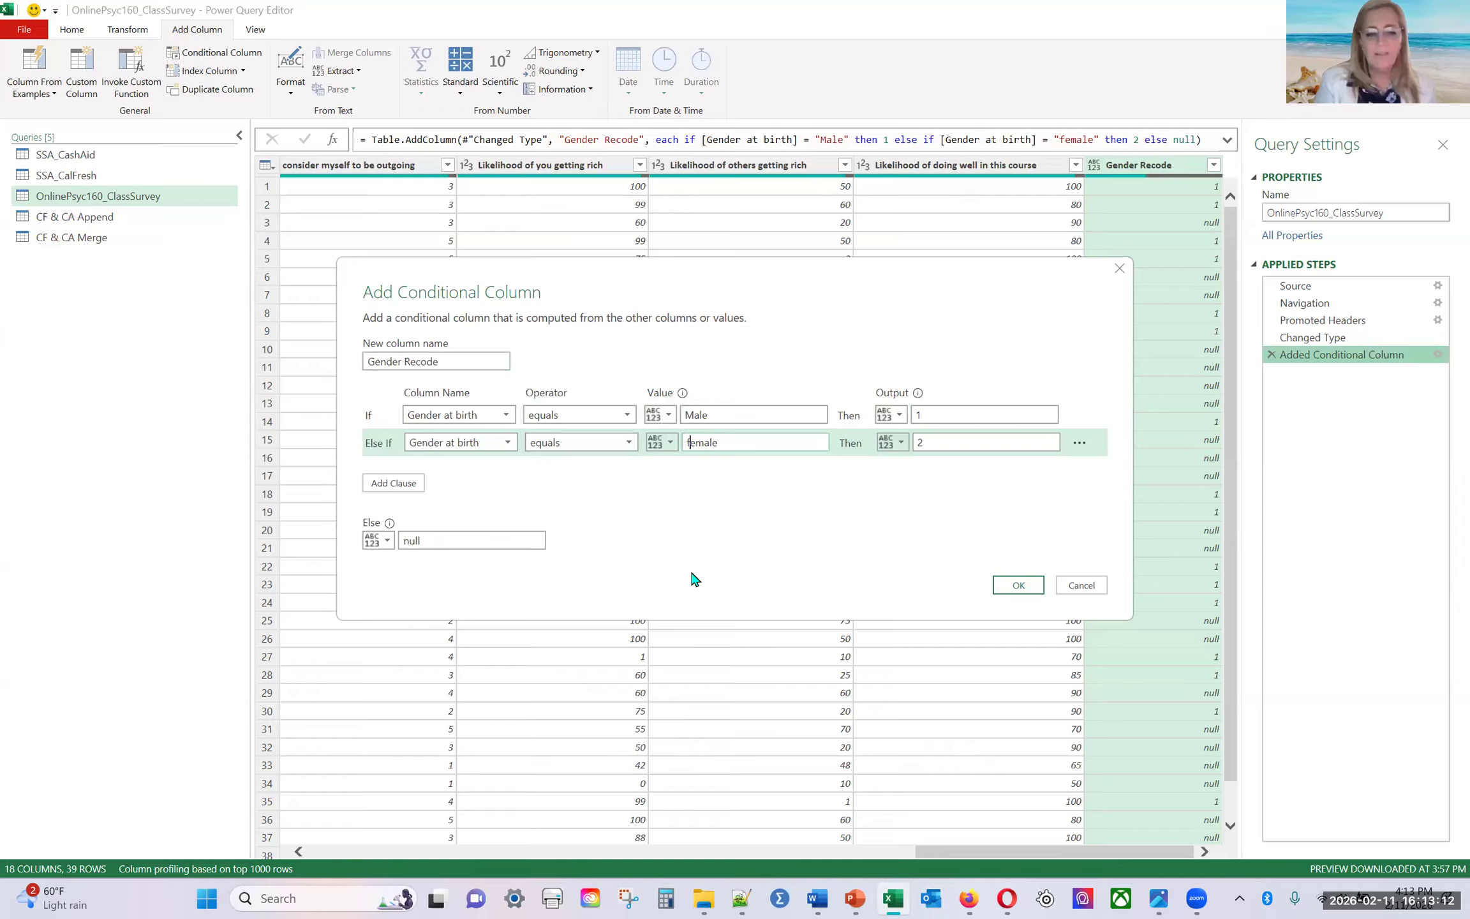
key(BackSpace)
text(F)
click(1021, 585)
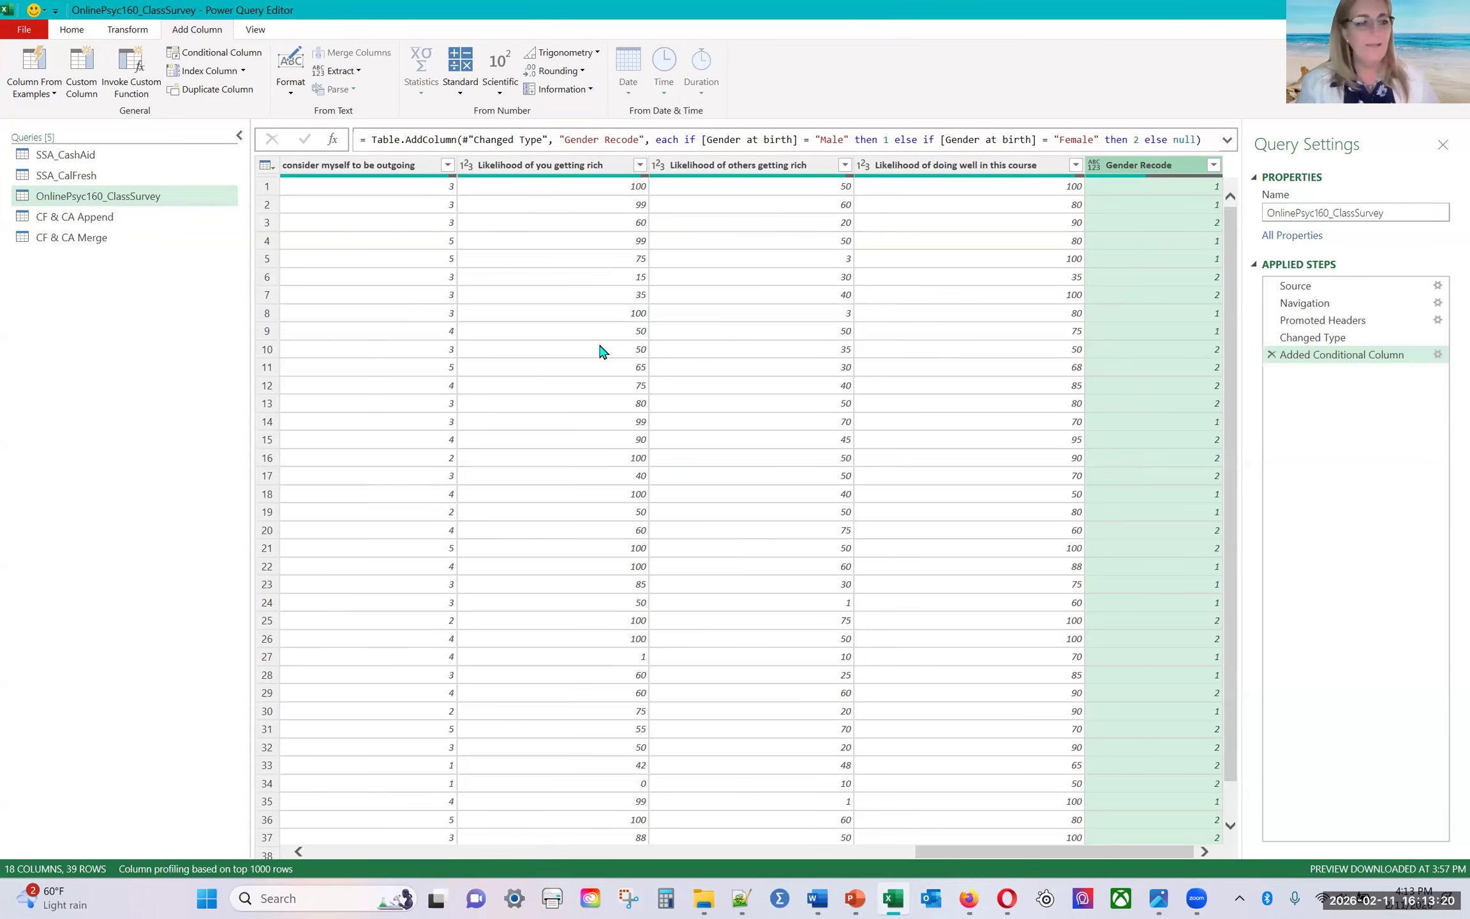
Step: Close and load the queries into the workbook and bring up the CF & CA Append and CF & CA Merge tables
click(70, 31)
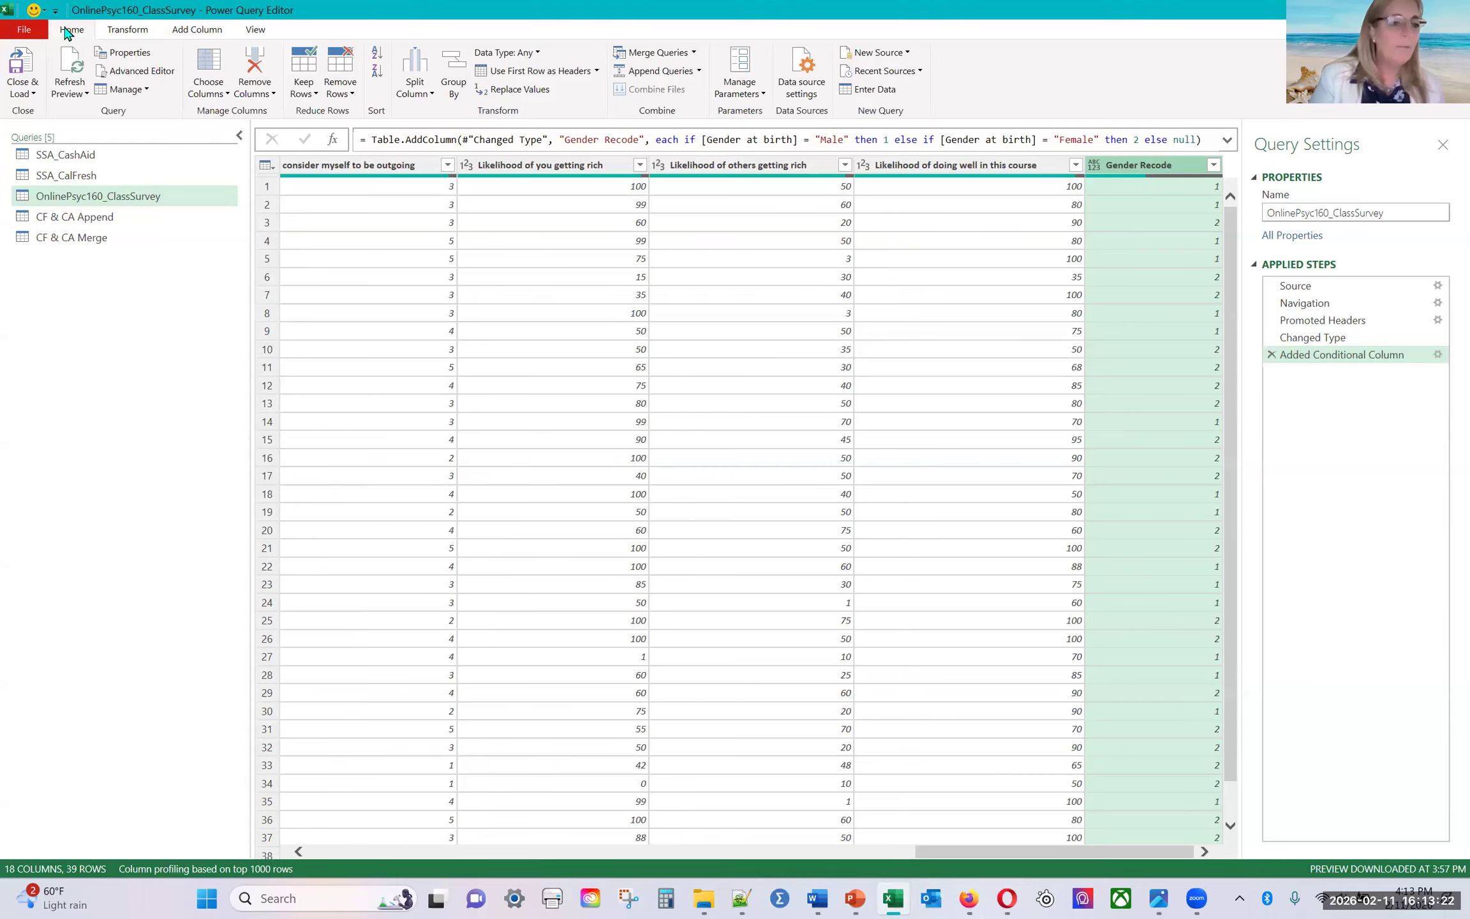
click(21, 62)
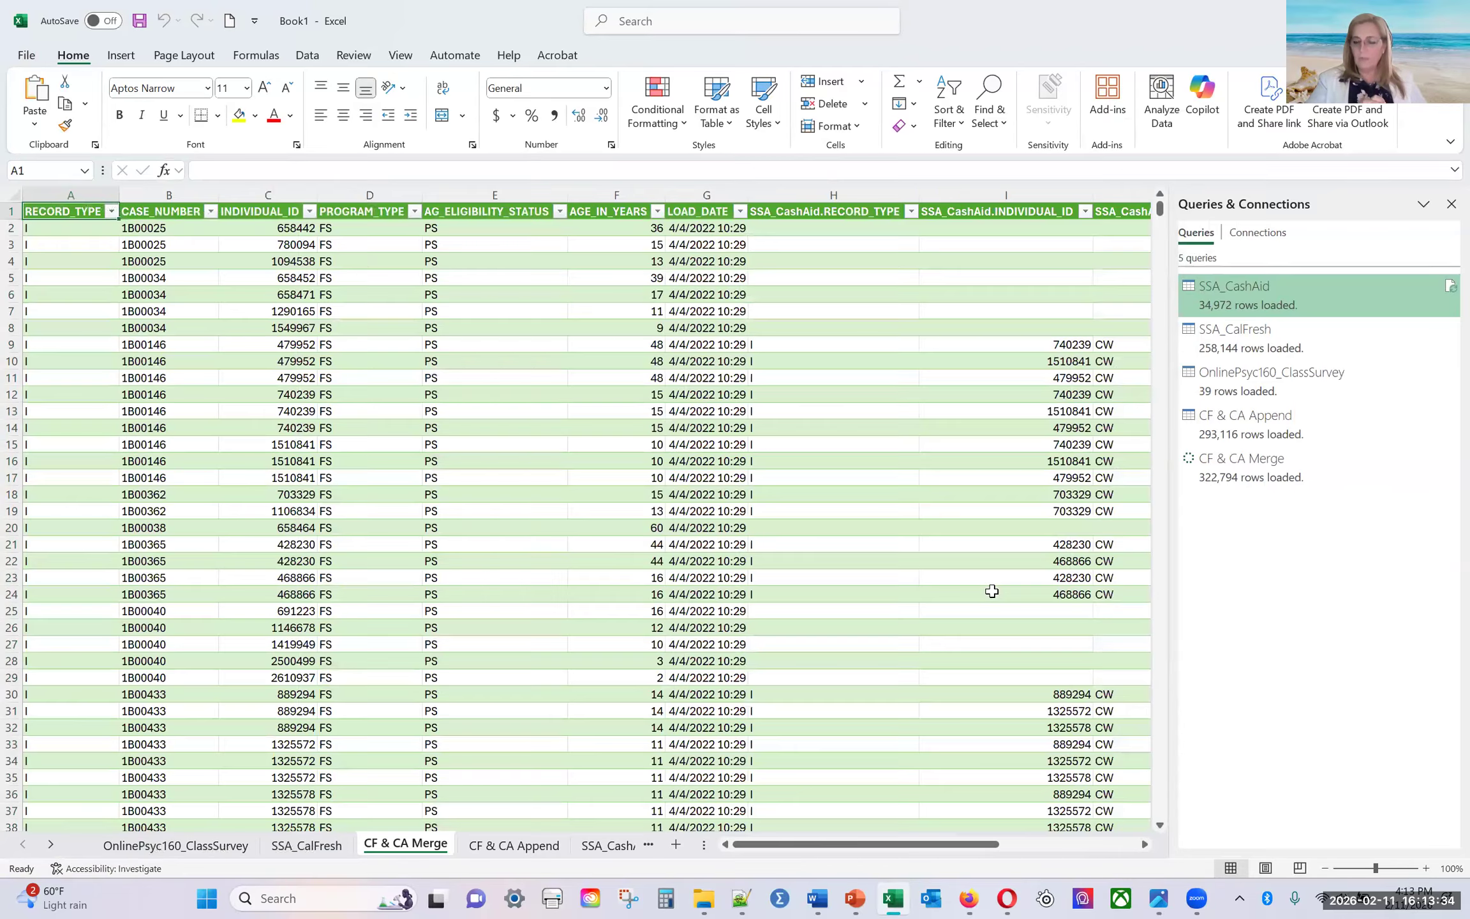
click(1256, 433)
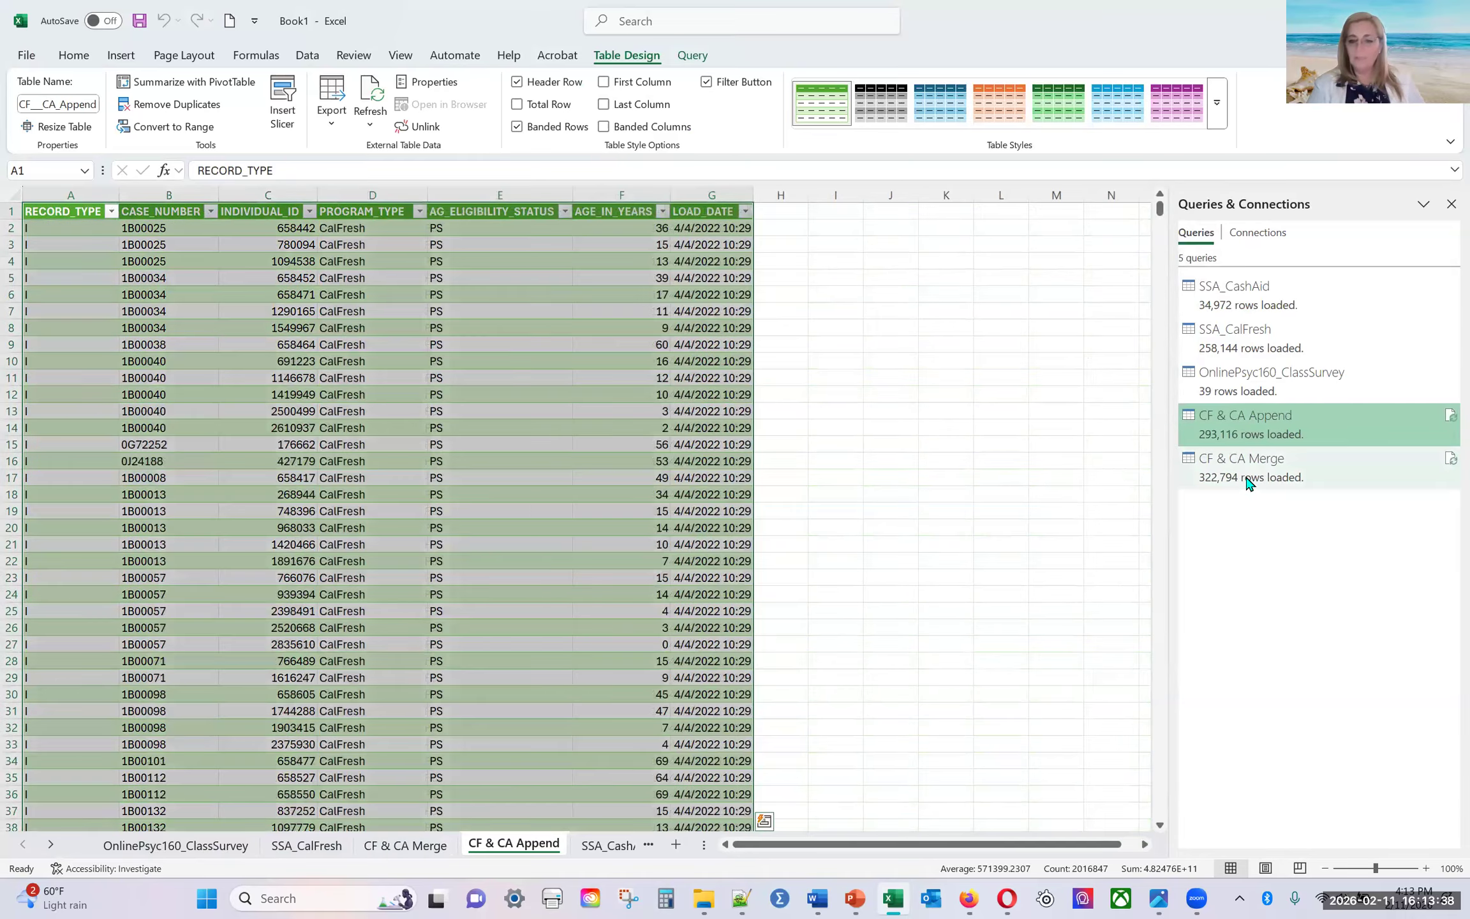
click(1249, 480)
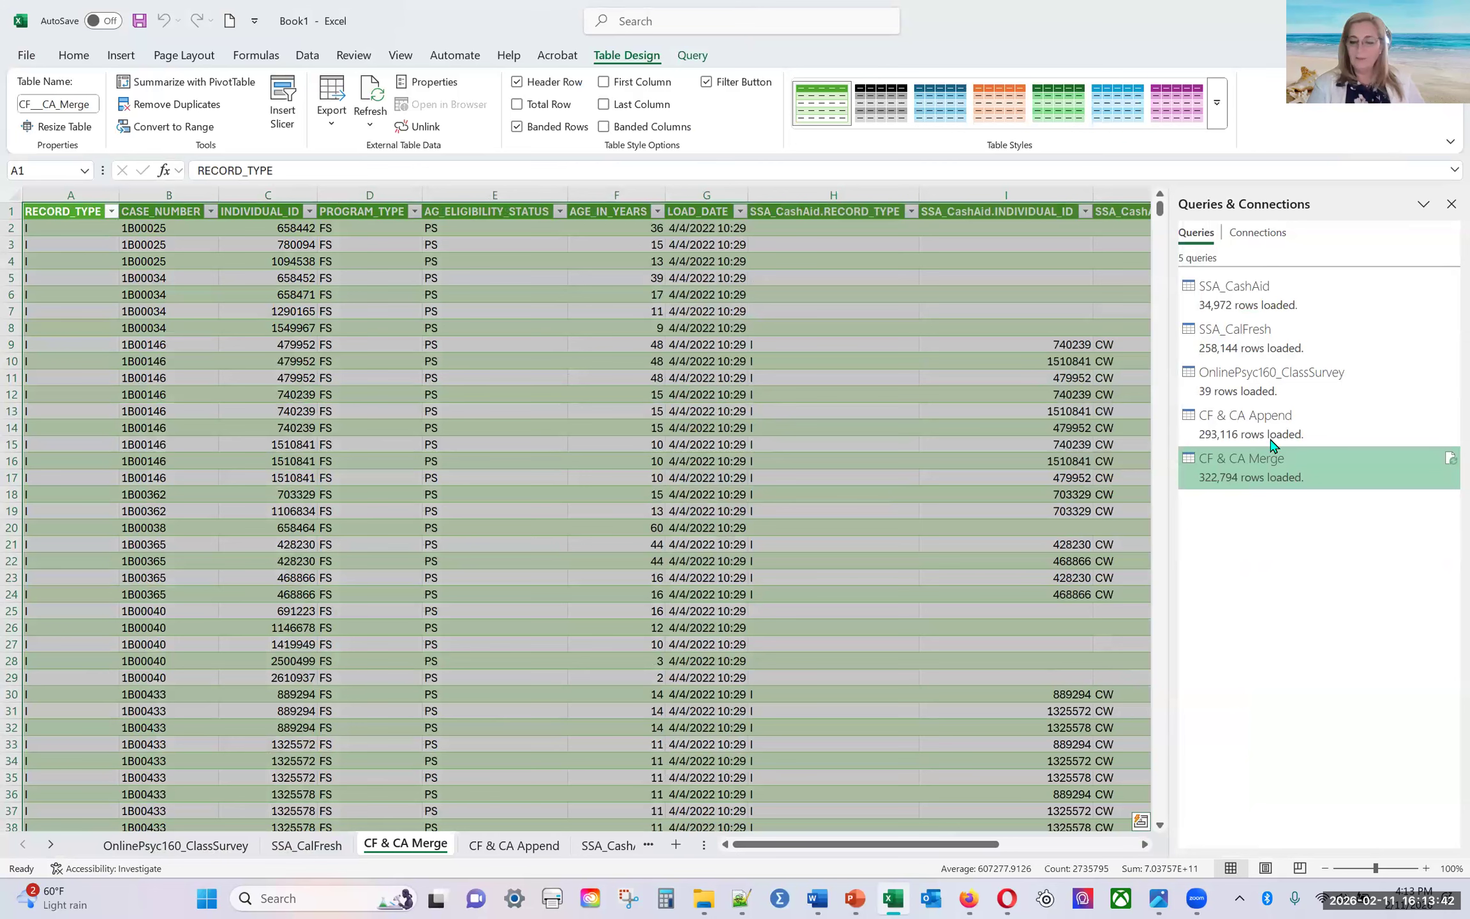
Step: Compare the append and merge row counts and examine the blank and filled SSA_CashAid columns in the CF & CA Merge table
mouse_move(1268, 435)
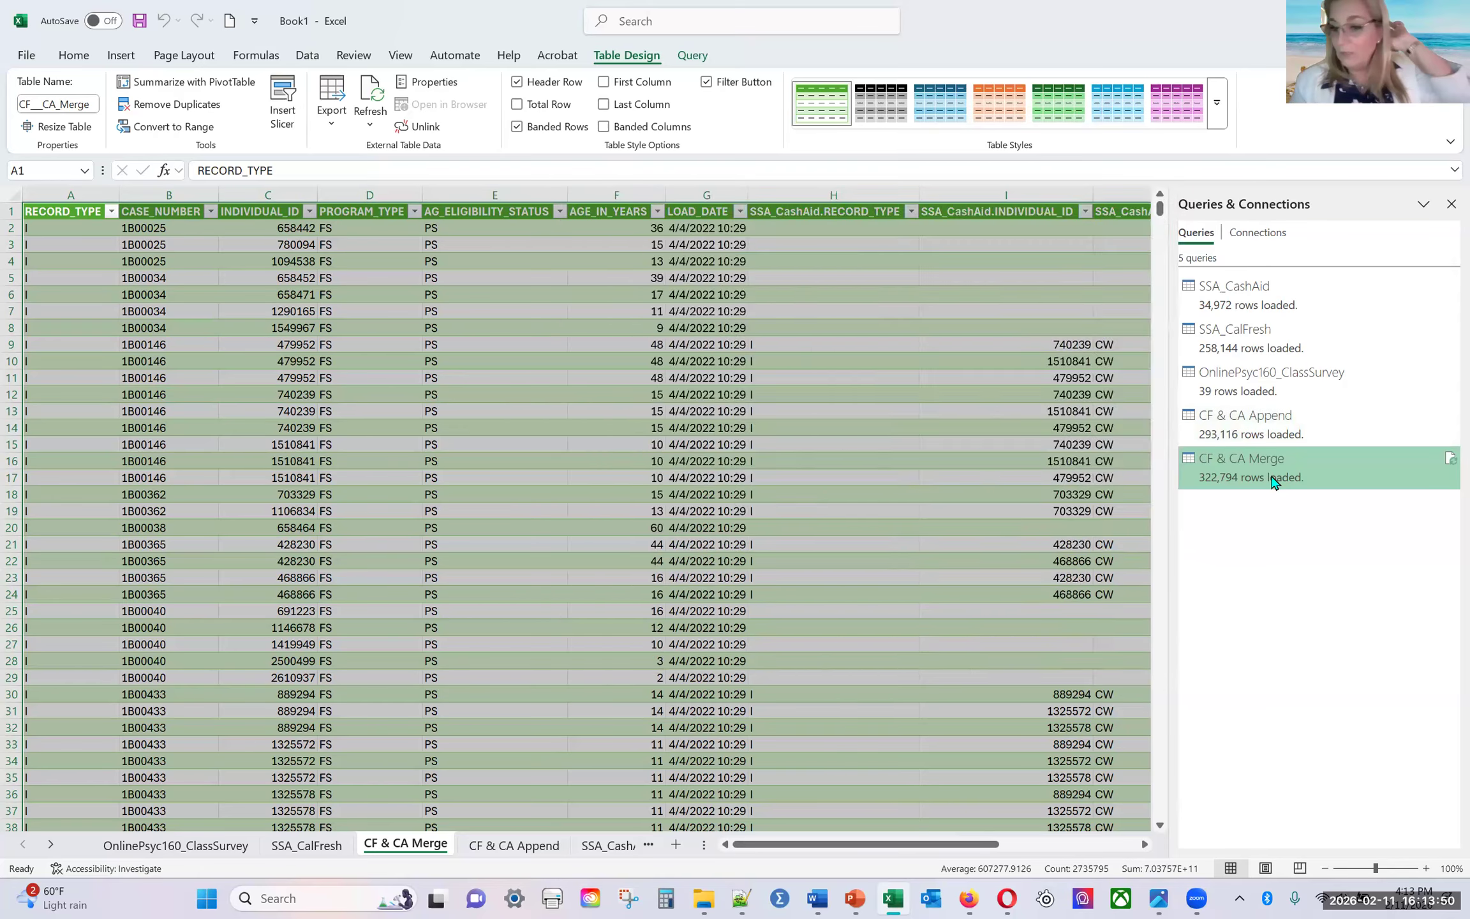
mouse_move(1272, 482)
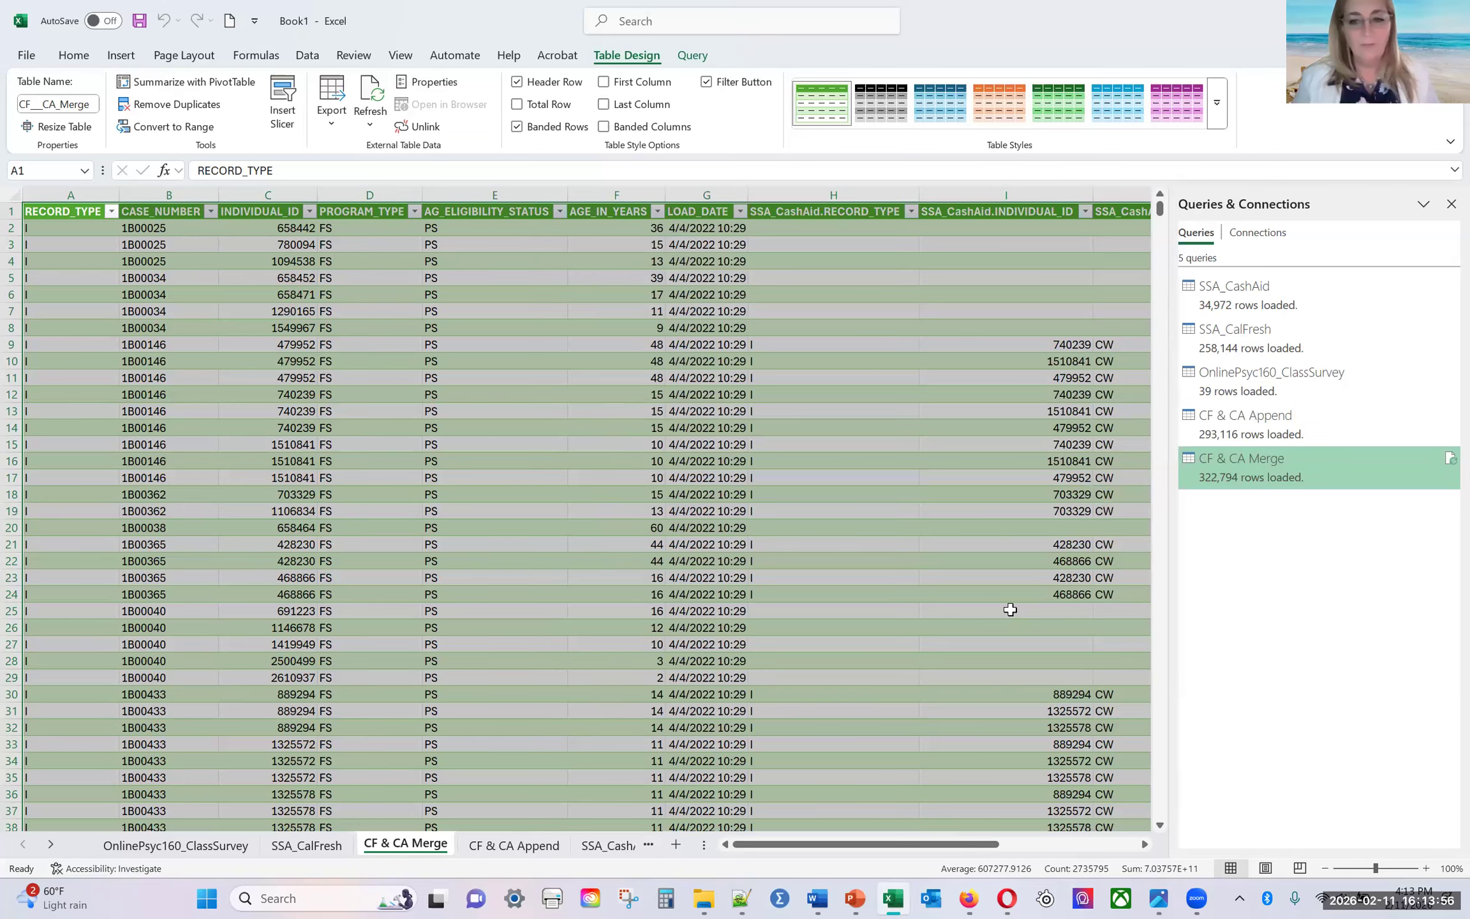
scroll(1011, 609, right, 6)
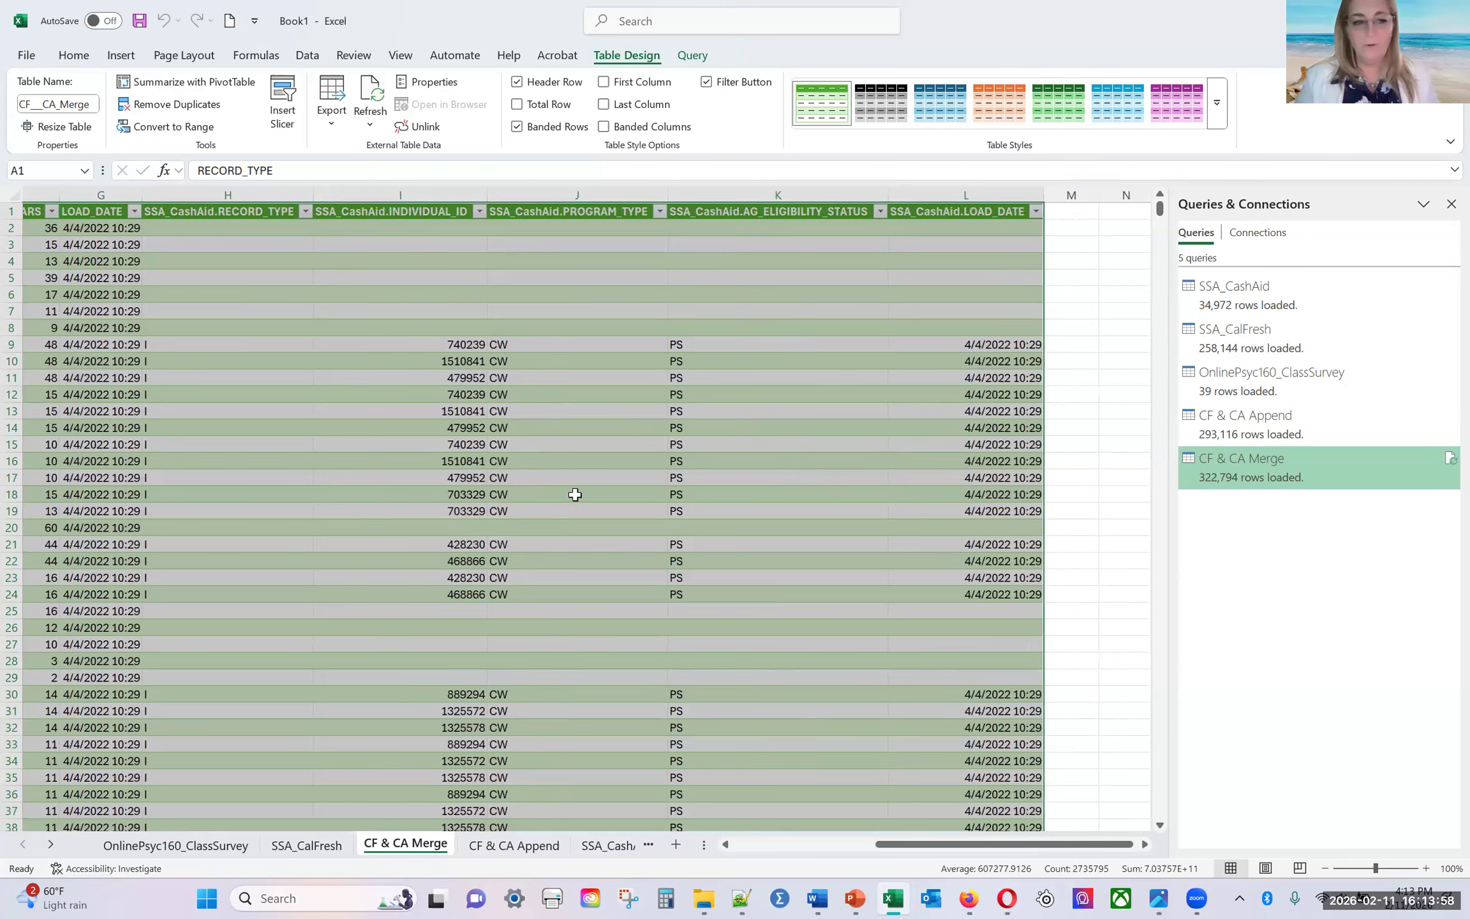
scroll(561, 477, left, 4)
drag(733, 243, 734, 298)
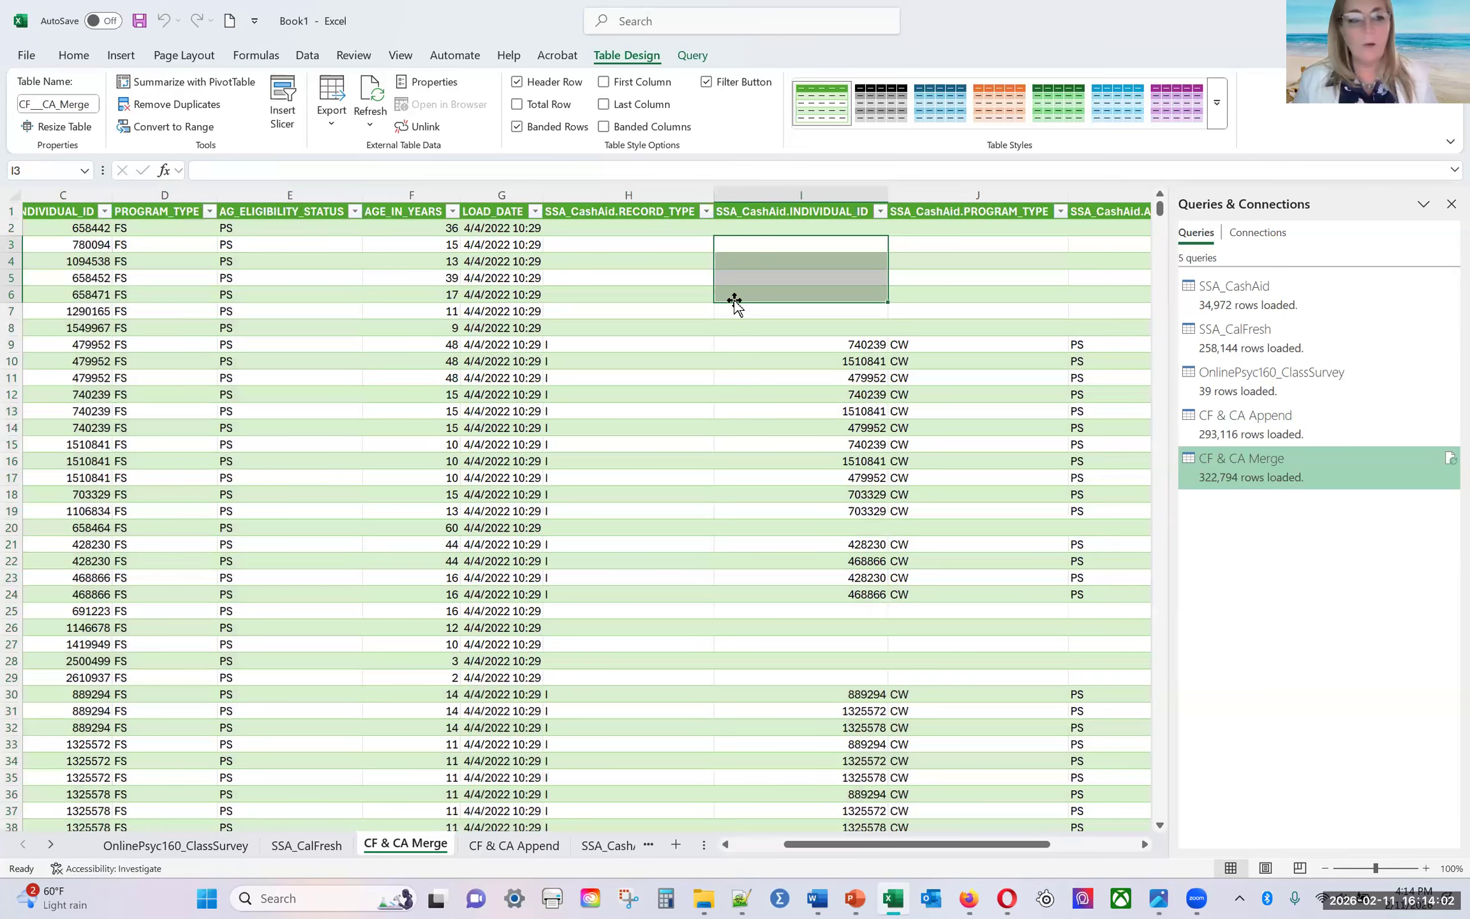
drag(624, 228, 627, 289)
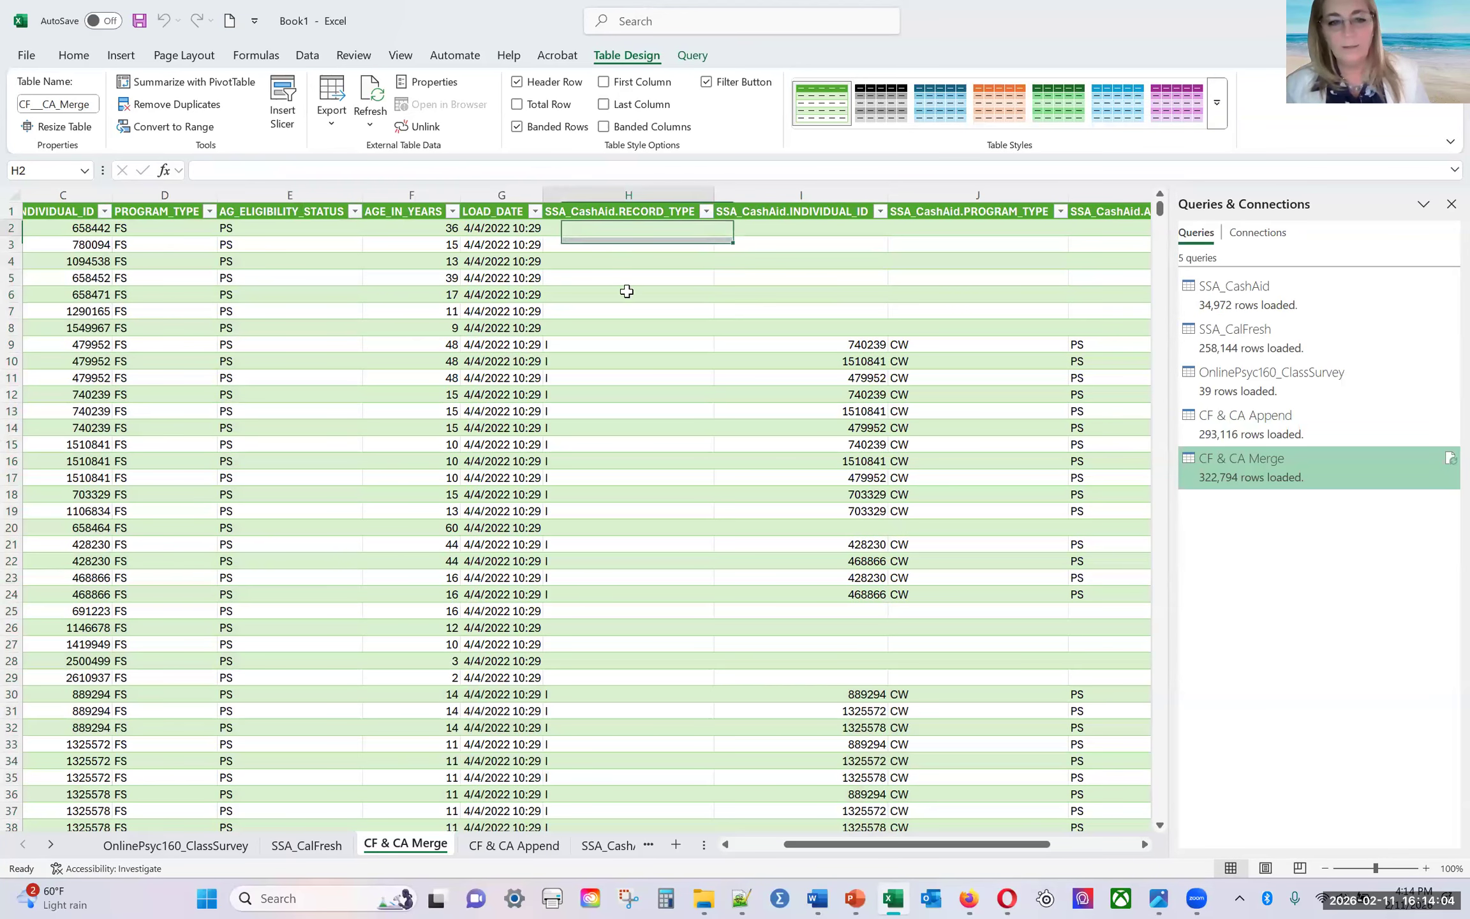
drag(882, 289, 968, 321)
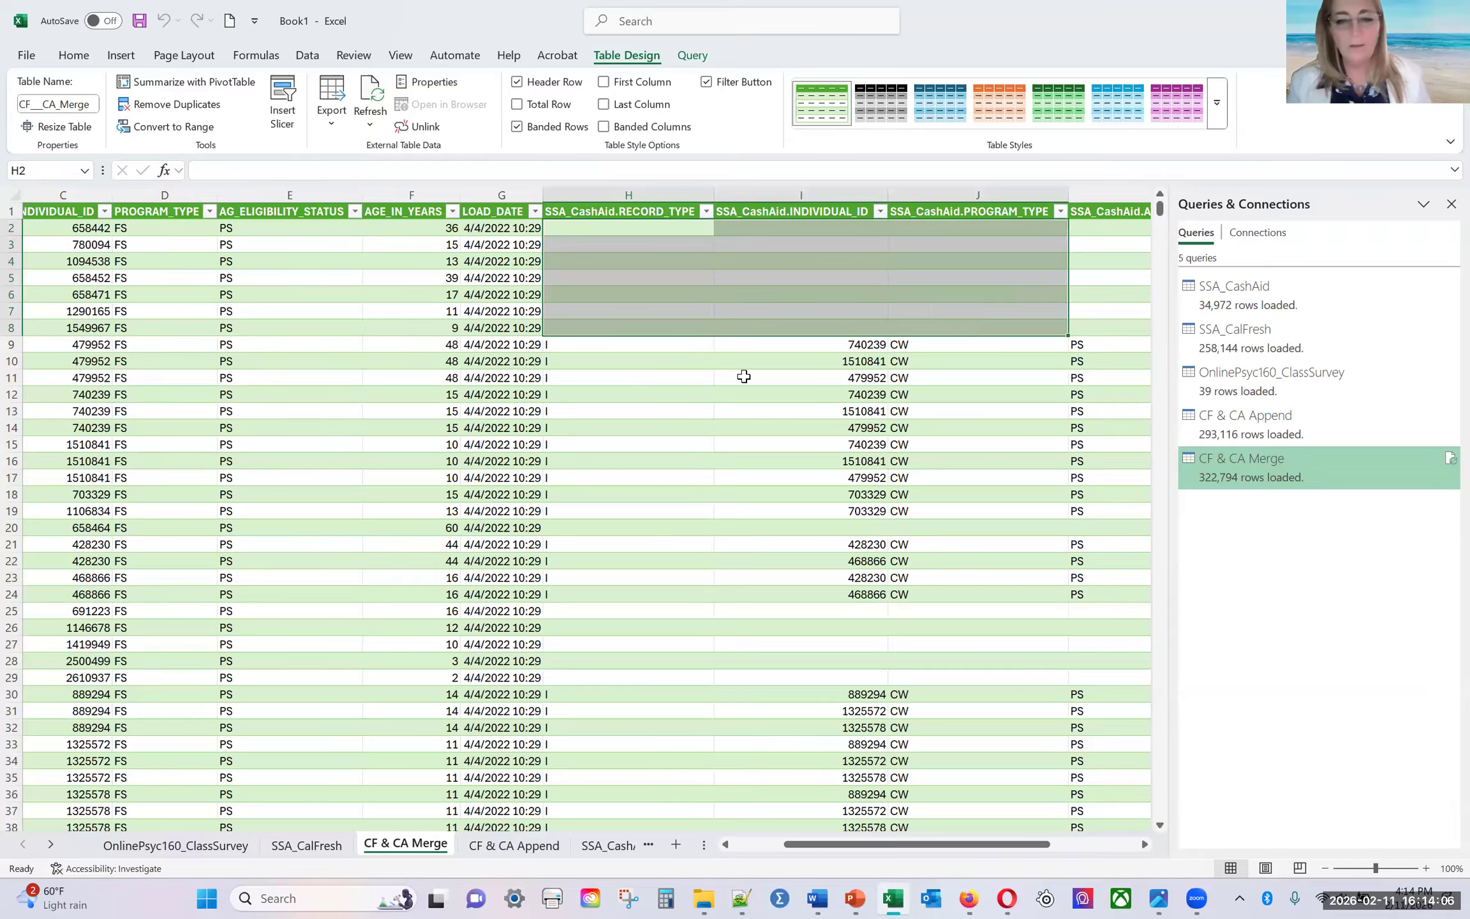
drag(300, 362, 980, 394)
click(801, 461)
scroll(837, 509, left, 3)
scroll(837, 509, down, 1)
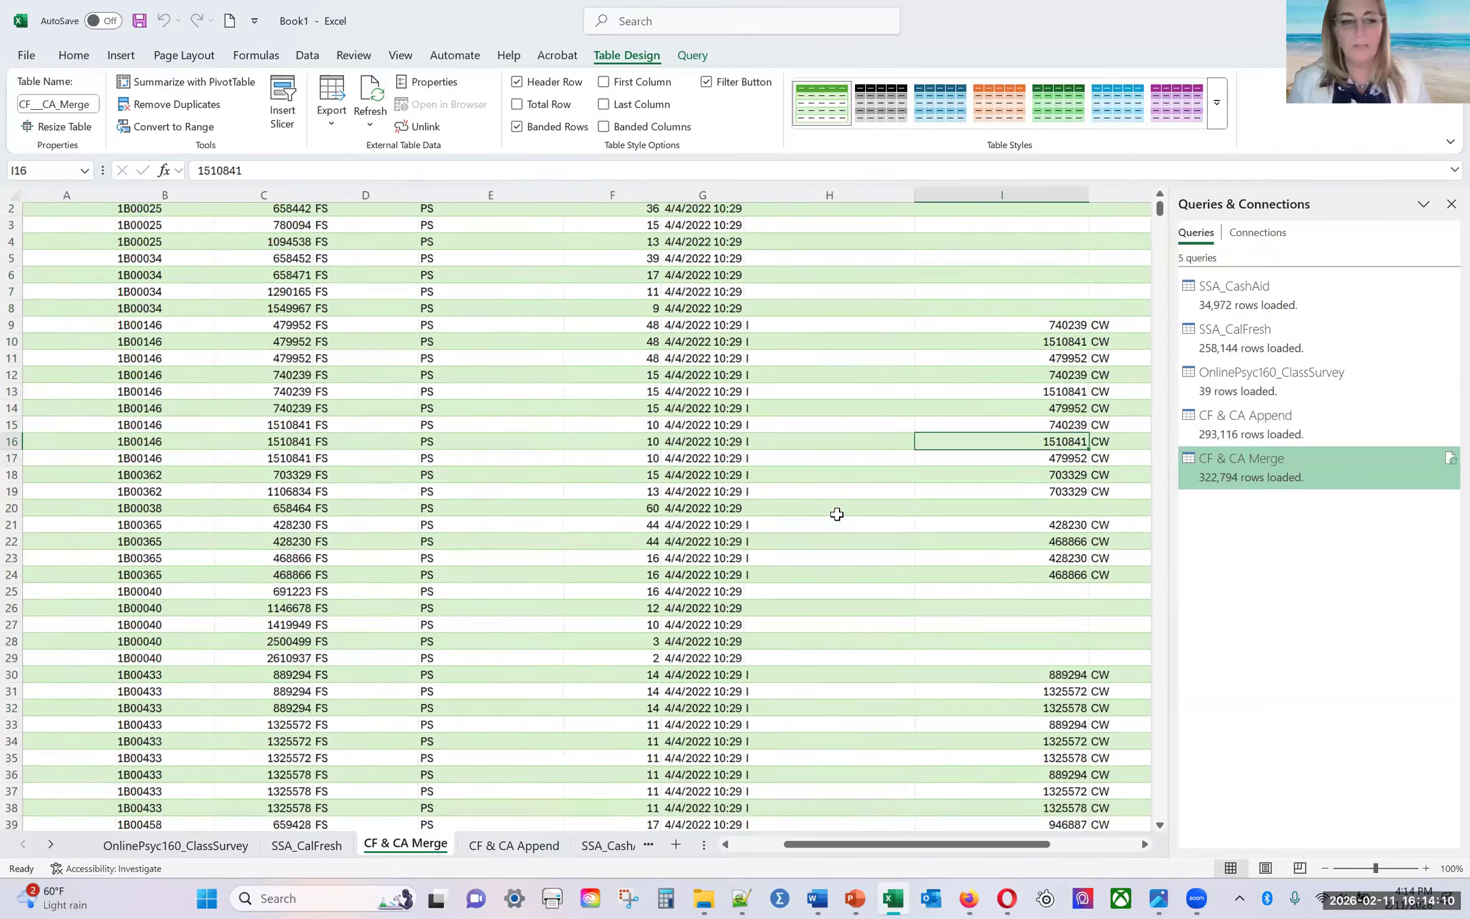
Step: Compare PROGRAM_TYPE with SSA_CashAid.PROGRAM_TYPE in row 9 of the CF & CA Merge table
click(348, 288)
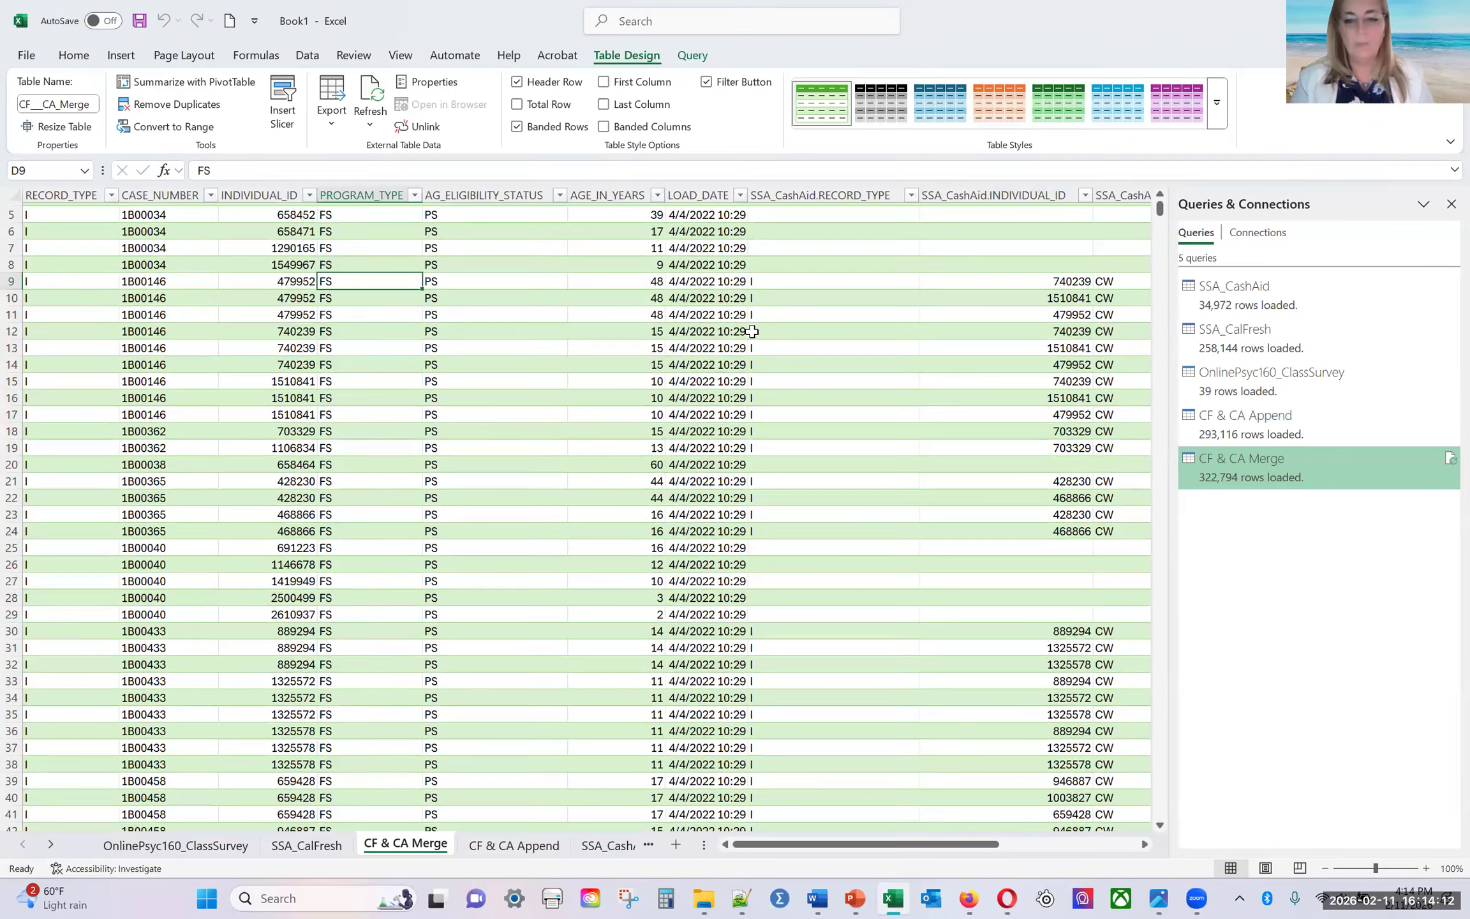
key(Right)
key(Right)
key(Right)
key(Right)
key(Right)
key(Right)
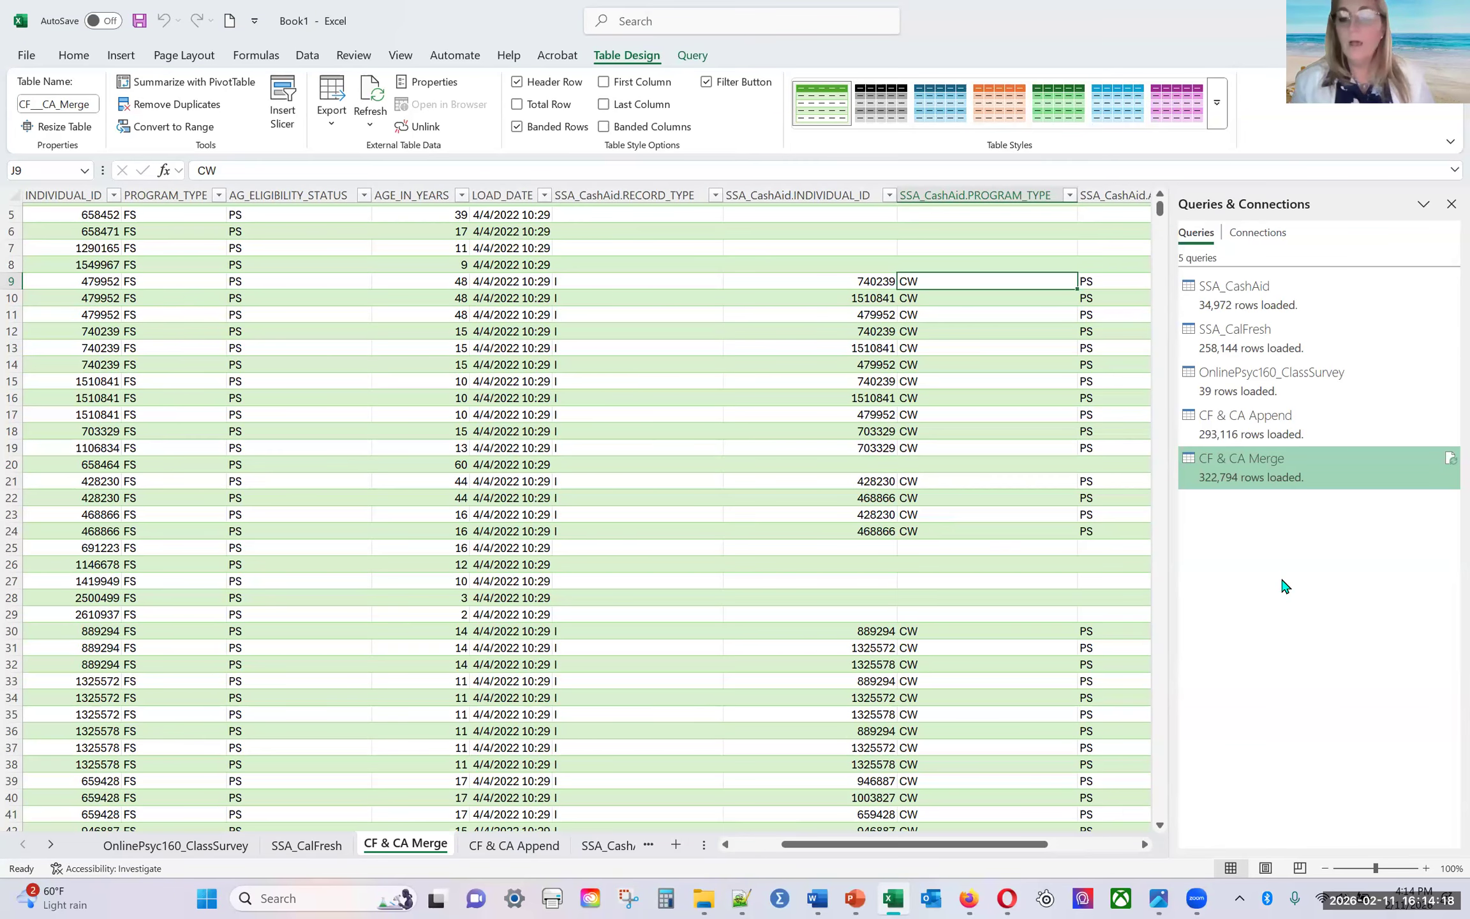
Step: Bring up the OnlinePsyc160_ClassSurvey table and examine its columns through to Gender Recode
mouse_move(1254, 381)
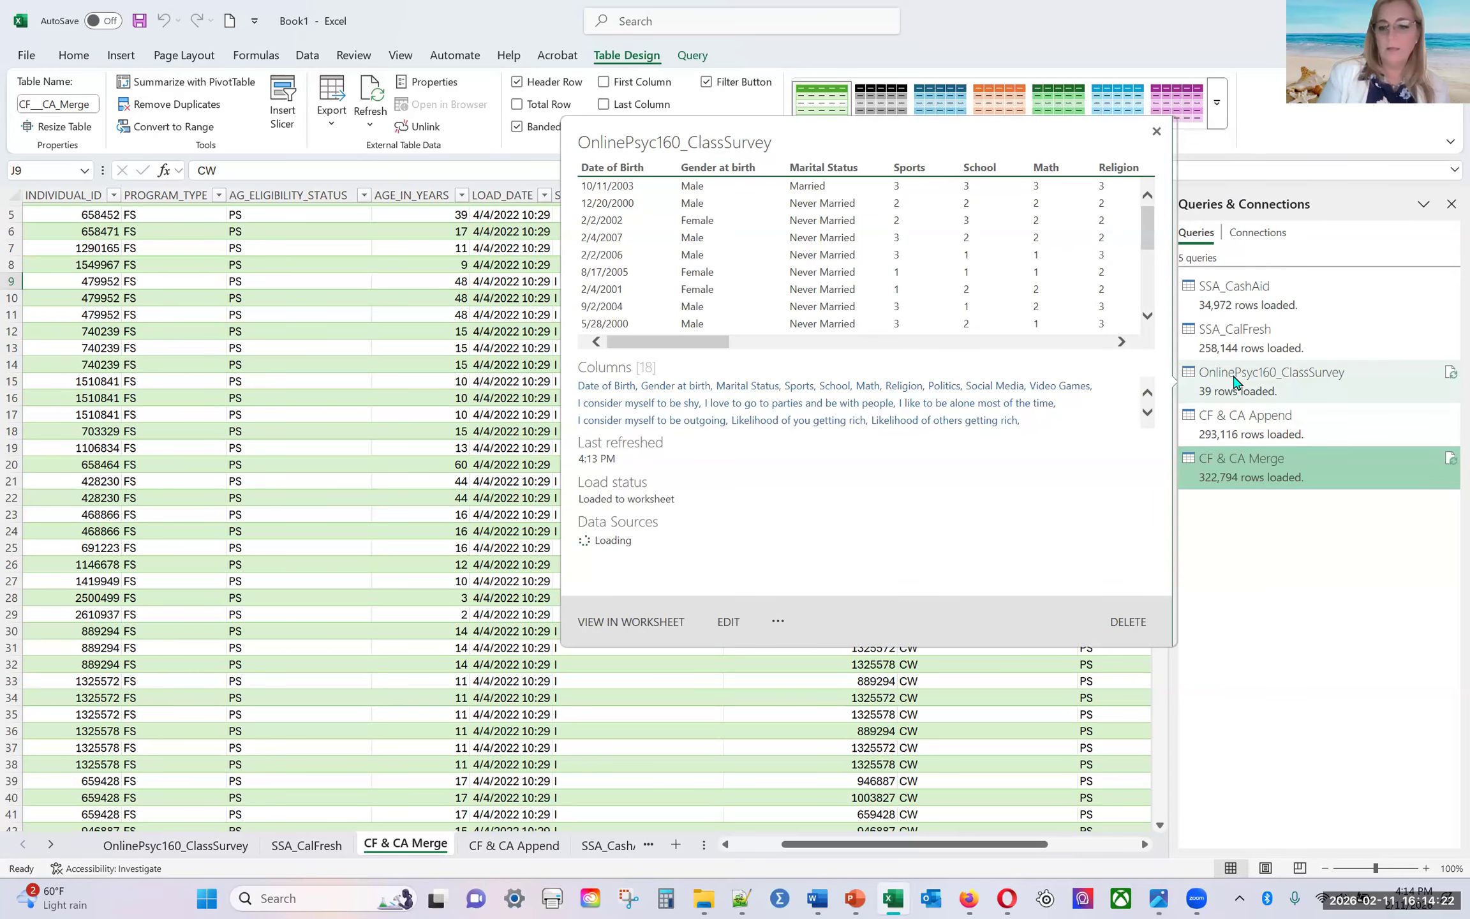
click(1236, 383)
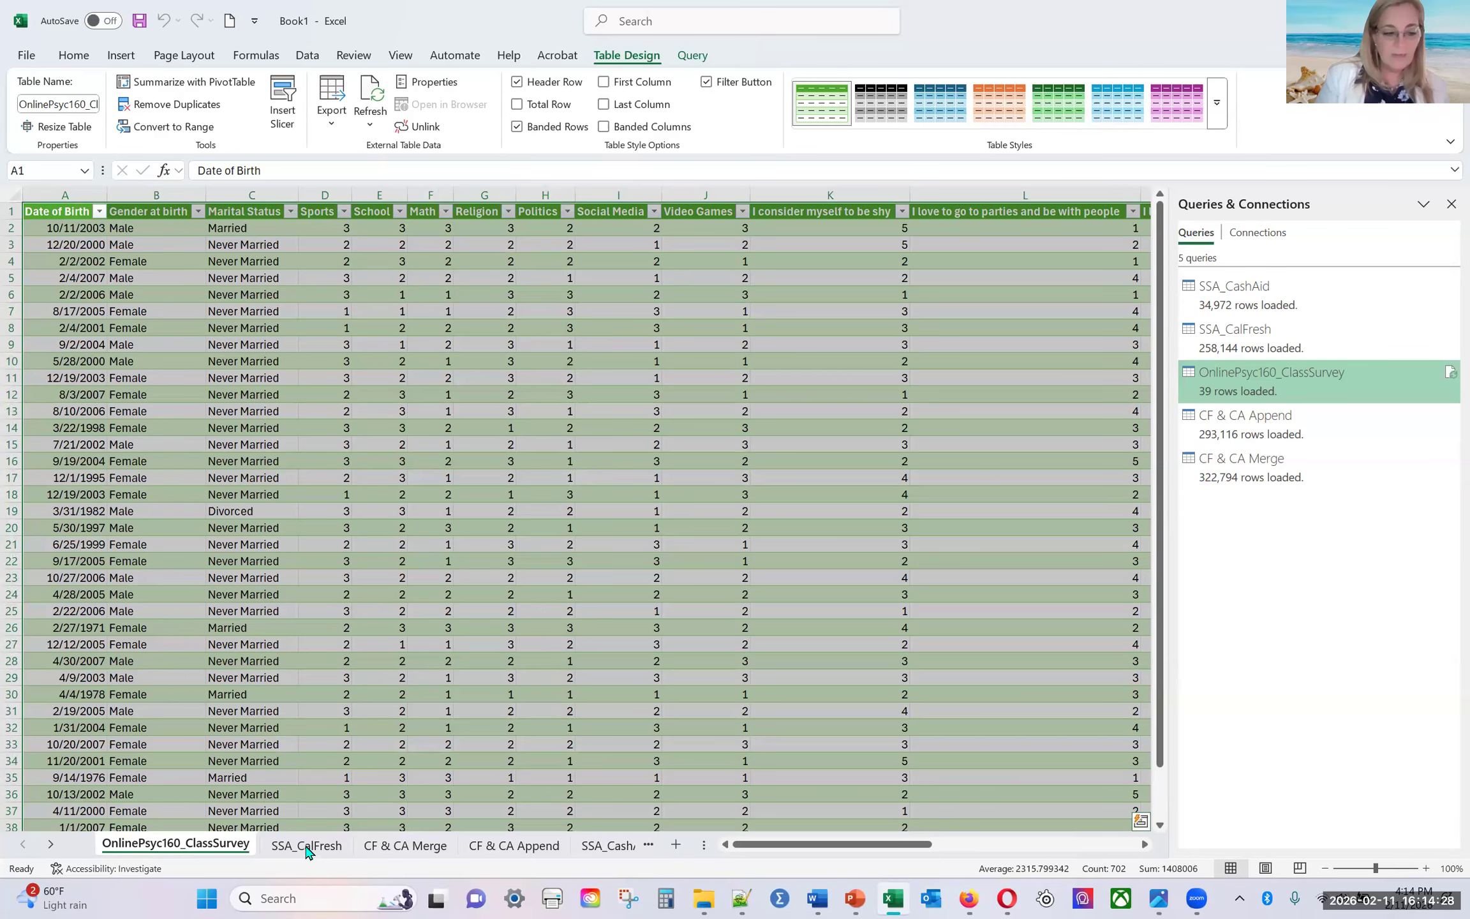
click(406, 846)
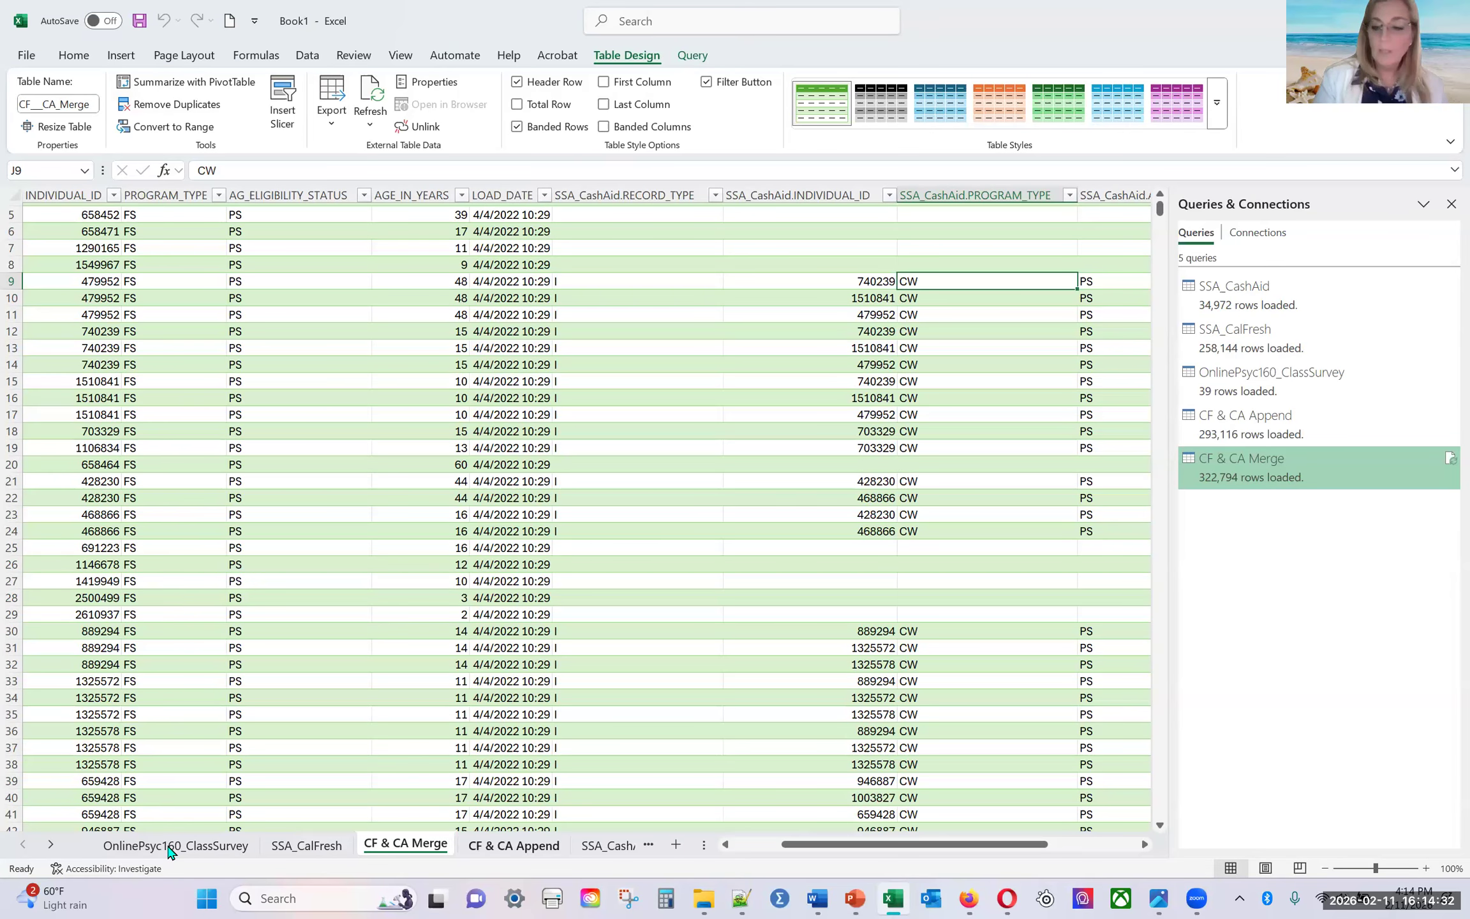
click(1313, 421)
click(1309, 376)
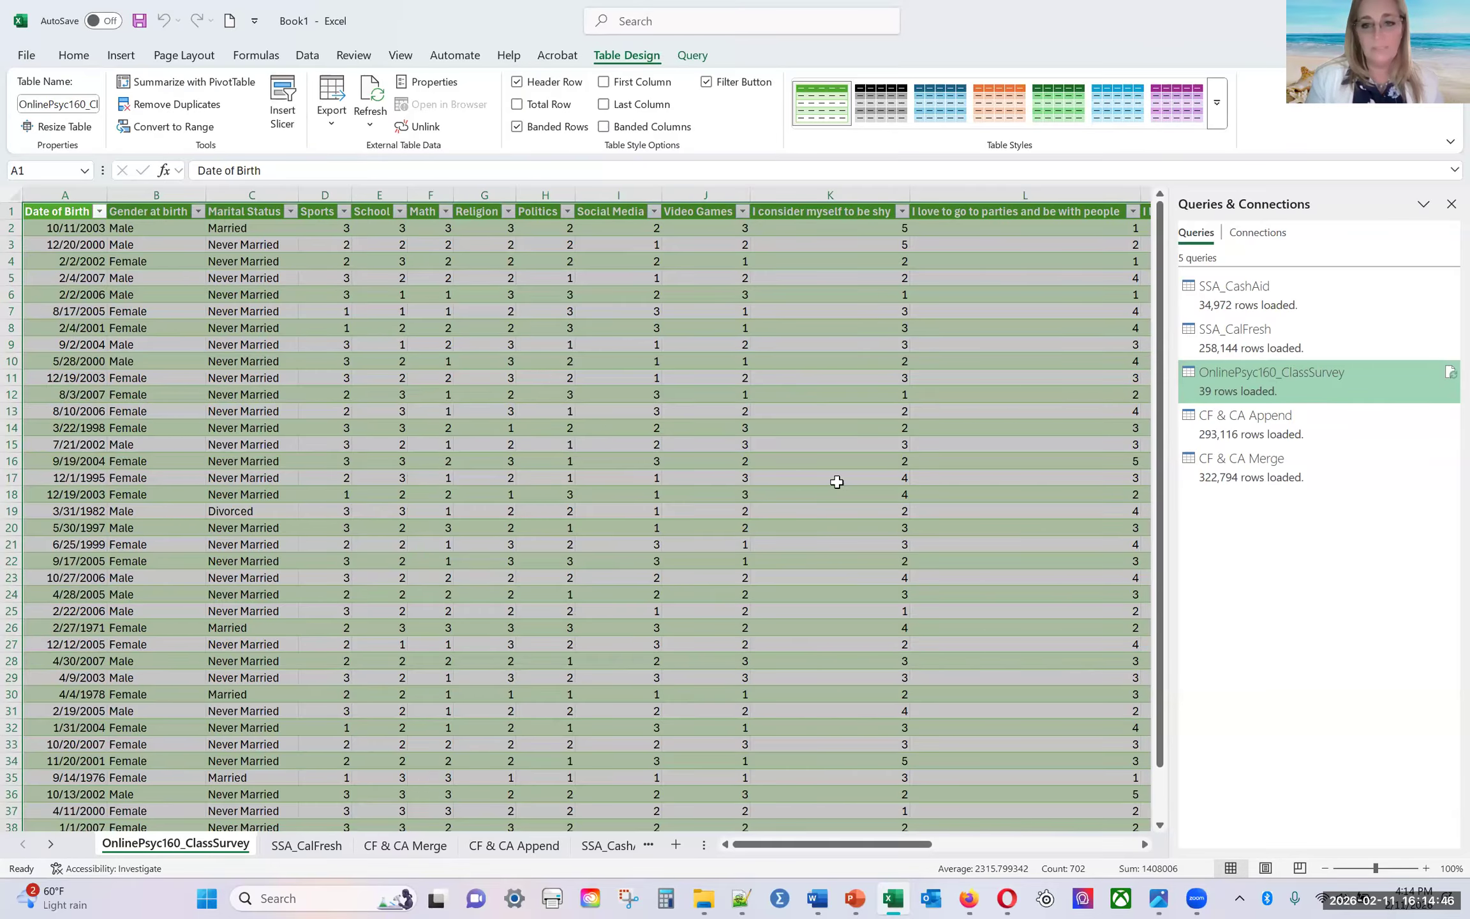
scroll(836, 482, right, 3)
scroll(836, 482, right, 5)
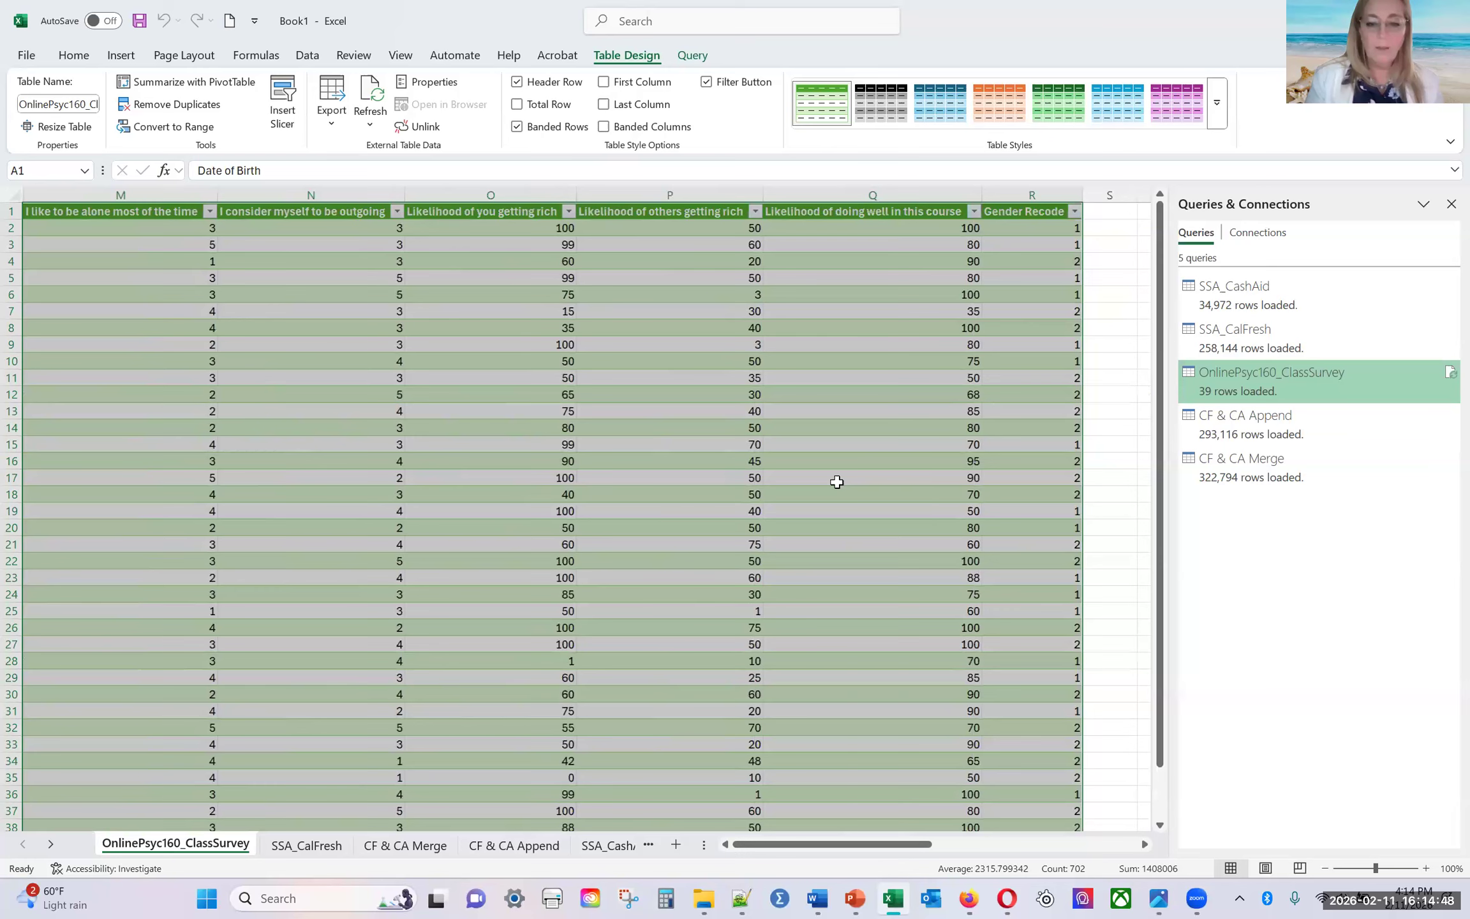
Step: Apply the black and gray banded table style to the class survey table and check the restyled columns
click(880, 88)
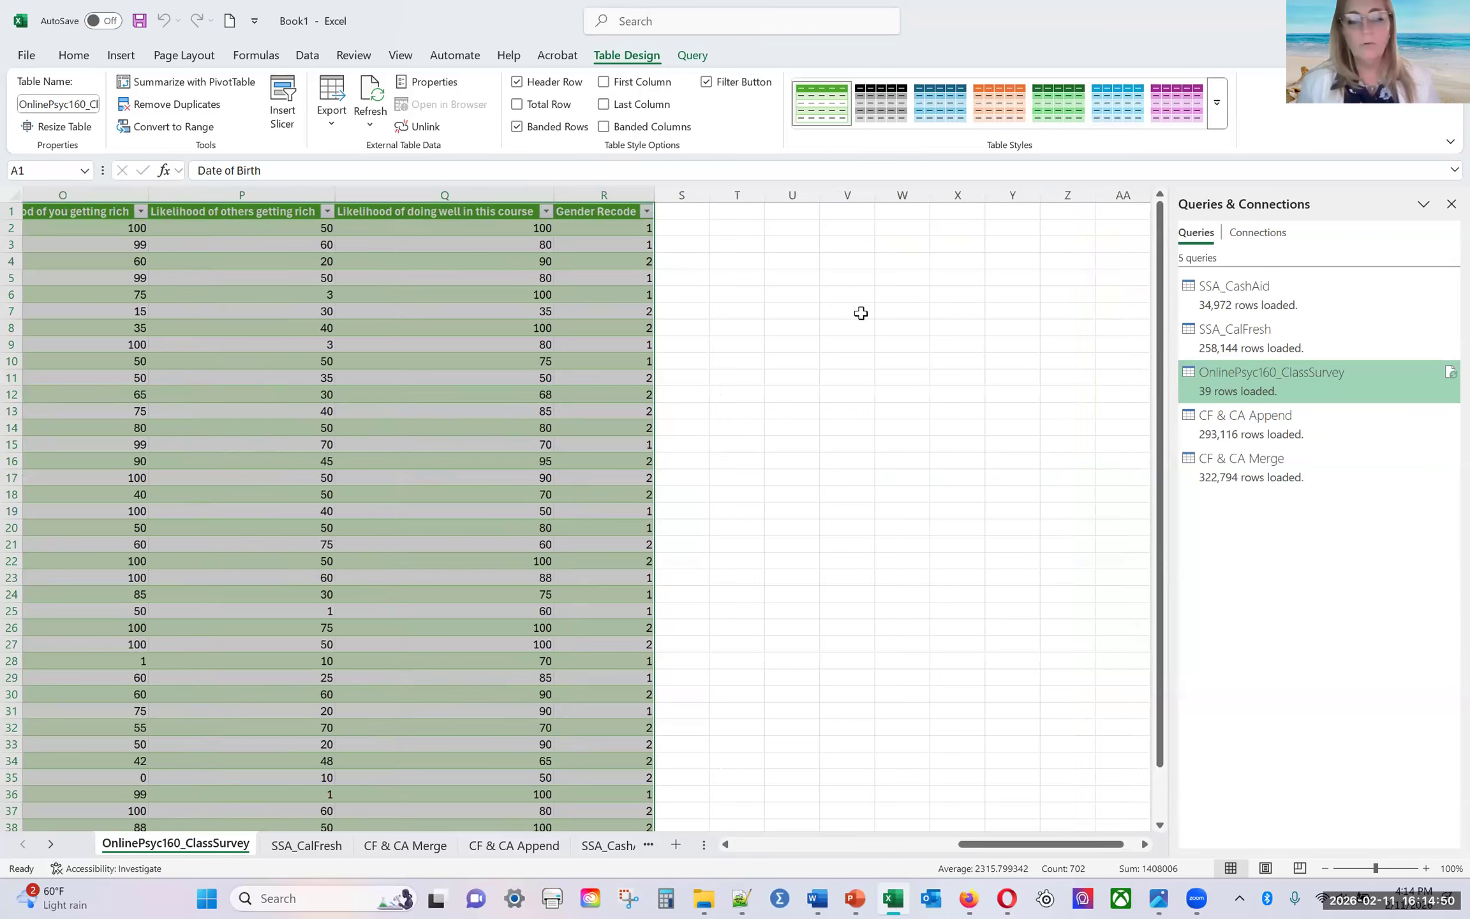
scroll(859, 314, left, 8)
scroll(861, 313, right, 8)
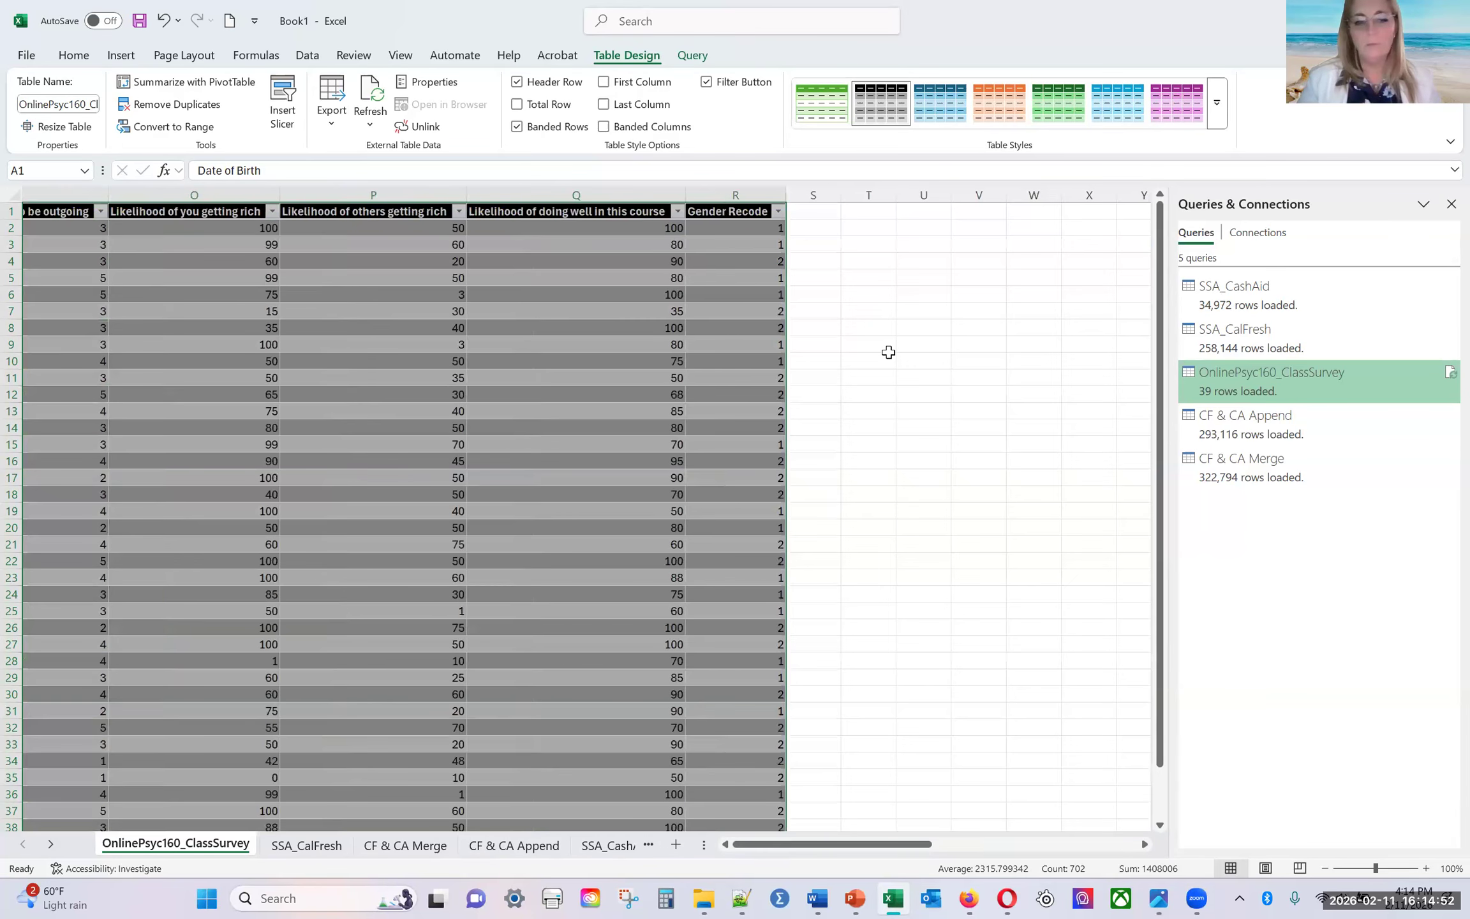
click(908, 356)
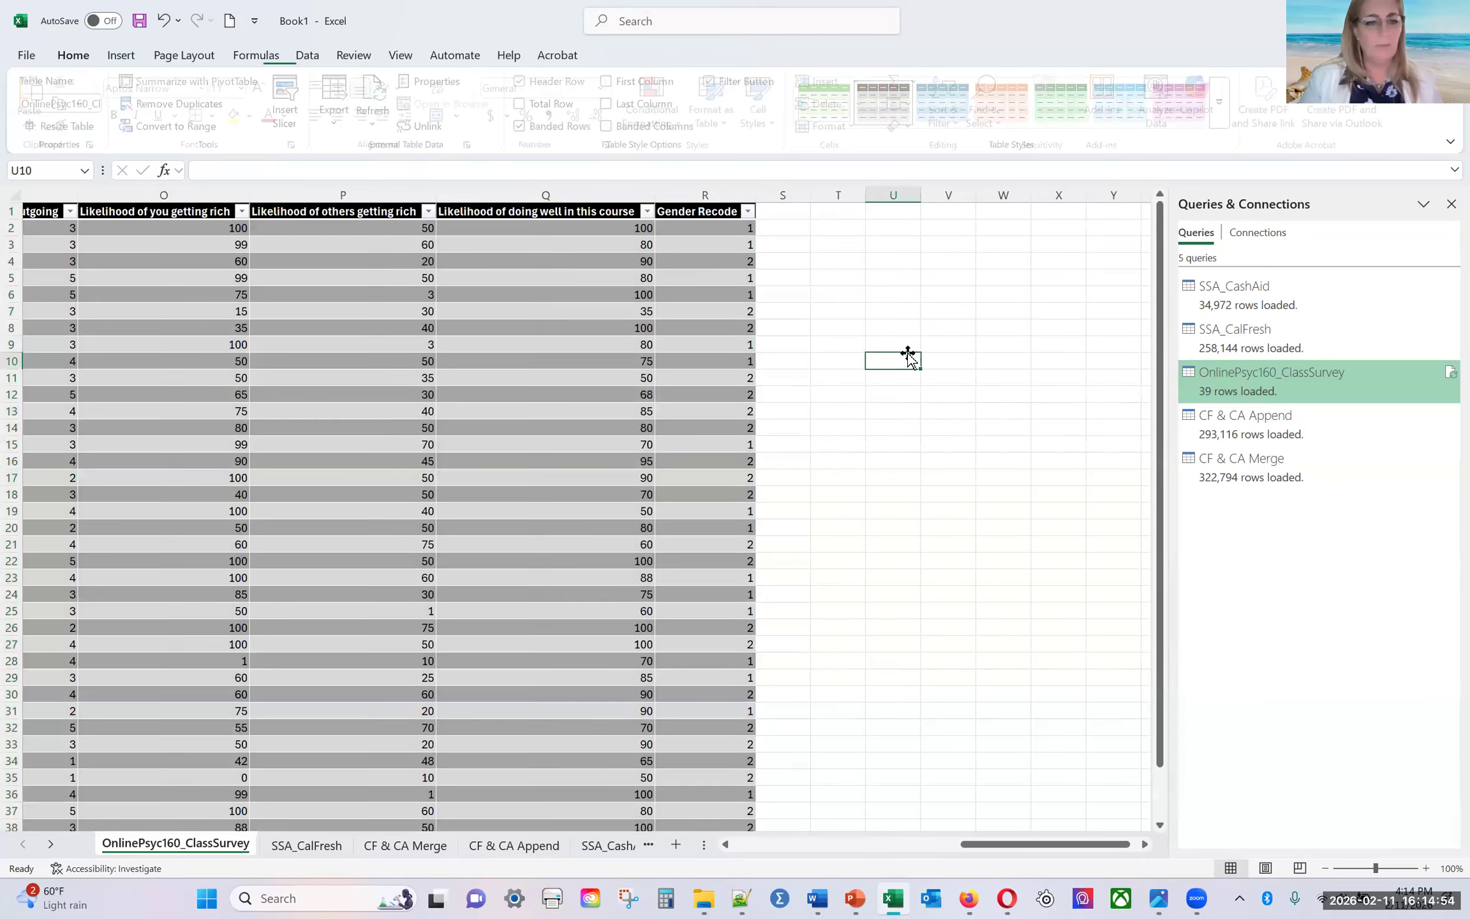
scroll(908, 356, left, 8)
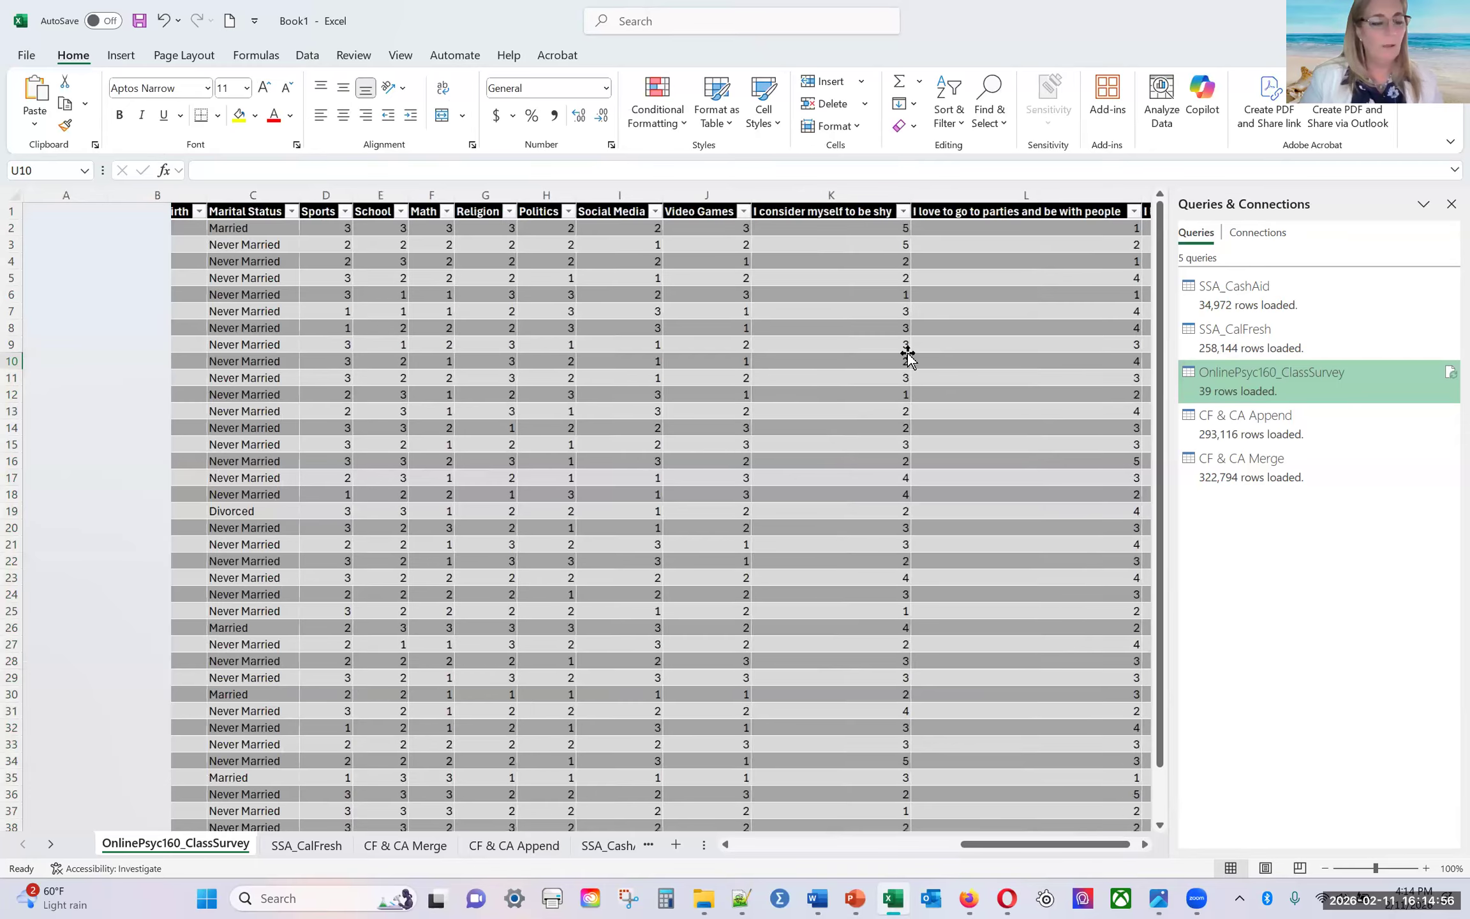
scroll(908, 356, right, 10)
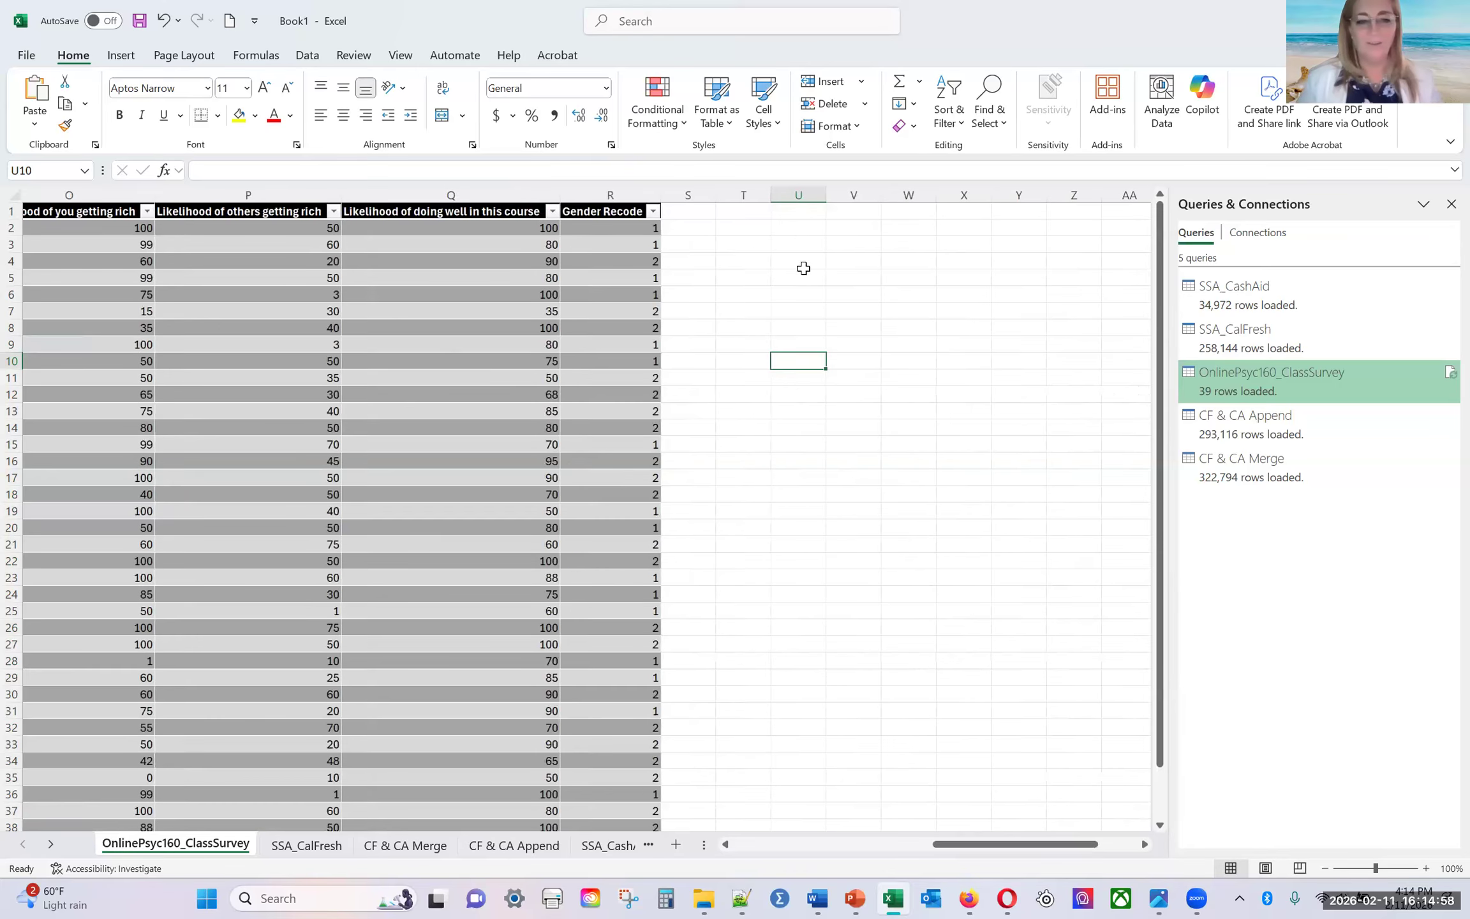
Step: Make sure the Analysis ToolPak Excel add-in is enabled so the data analysis tools are available
click(729, 229)
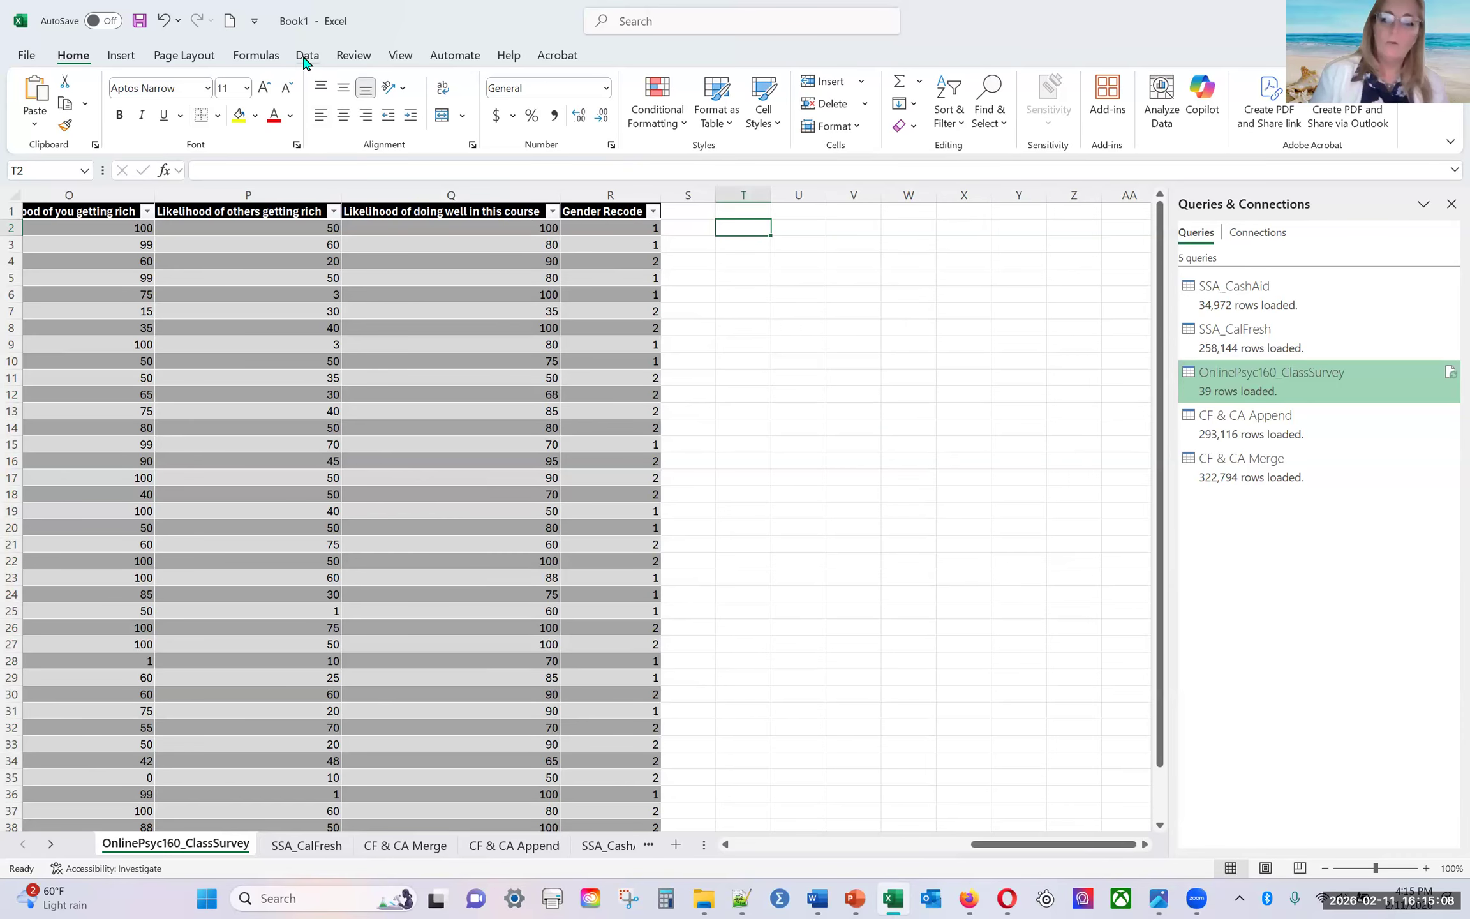
click(306, 56)
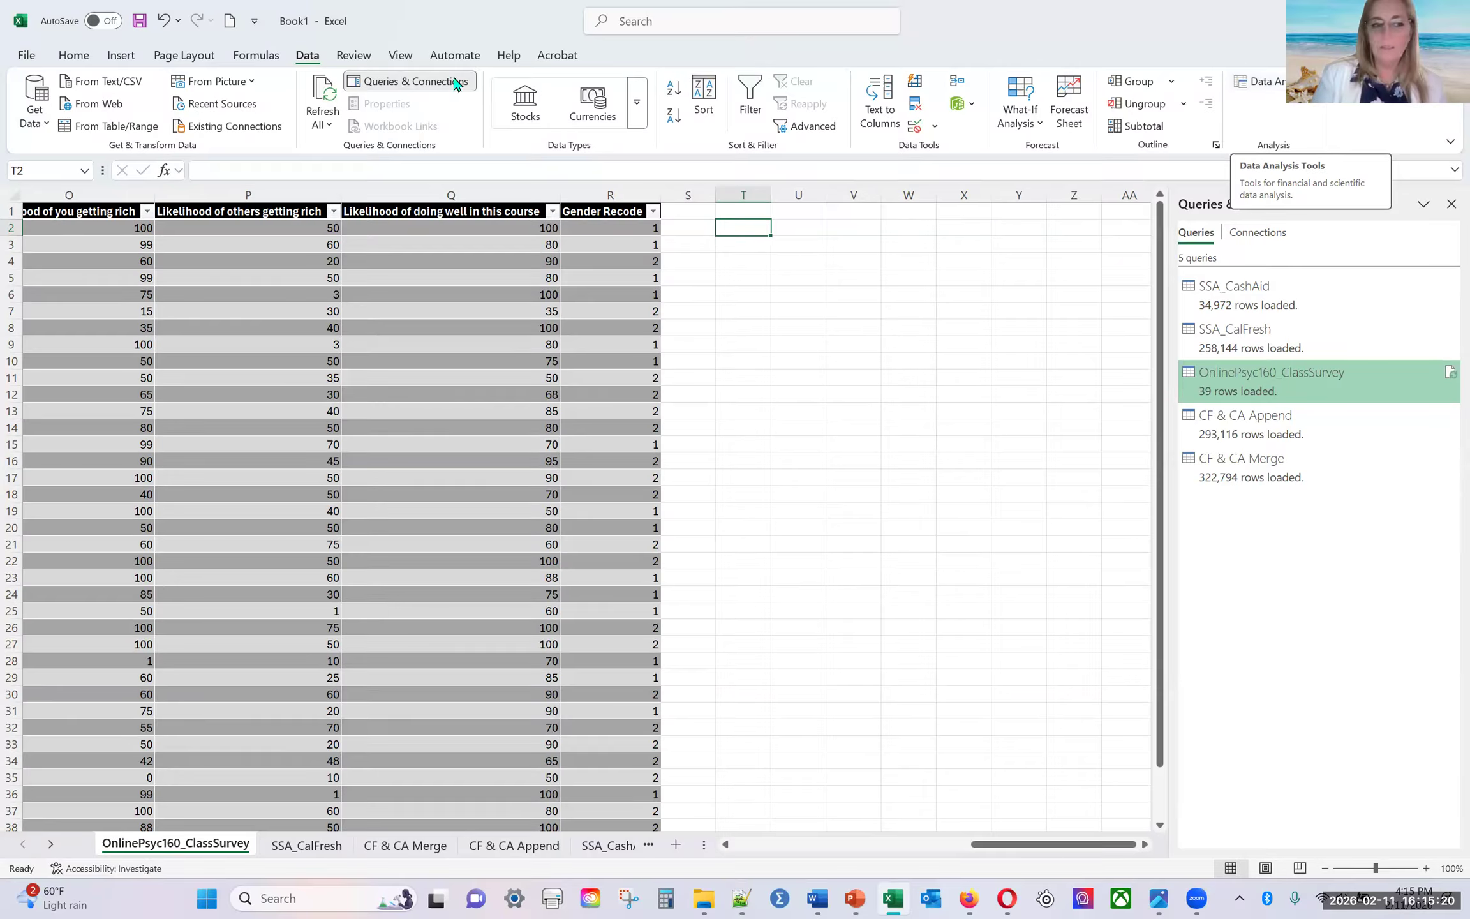
click(26, 56)
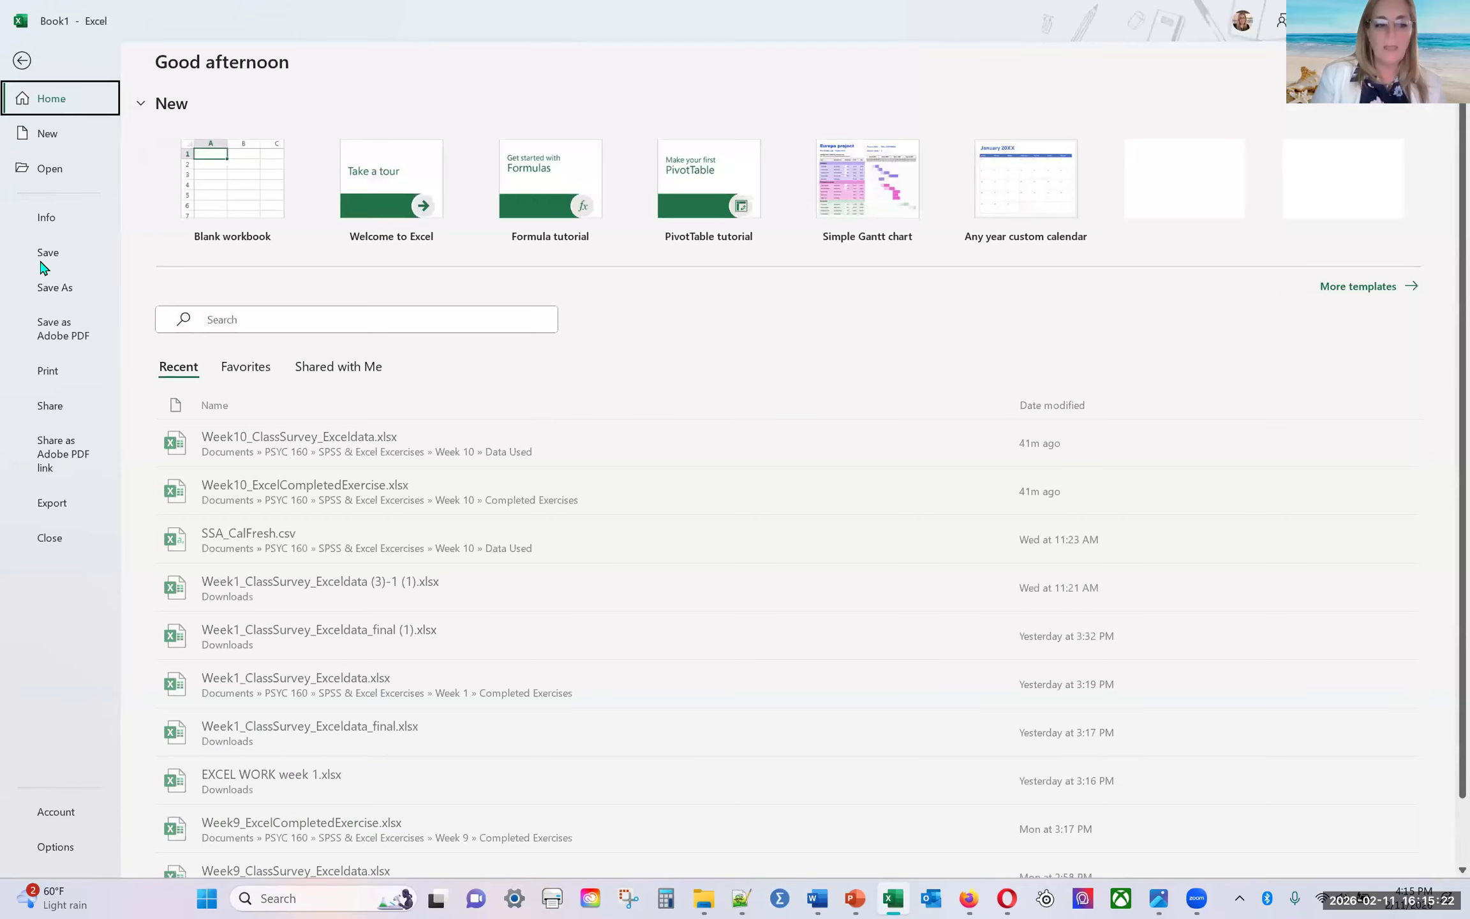
click(69, 850)
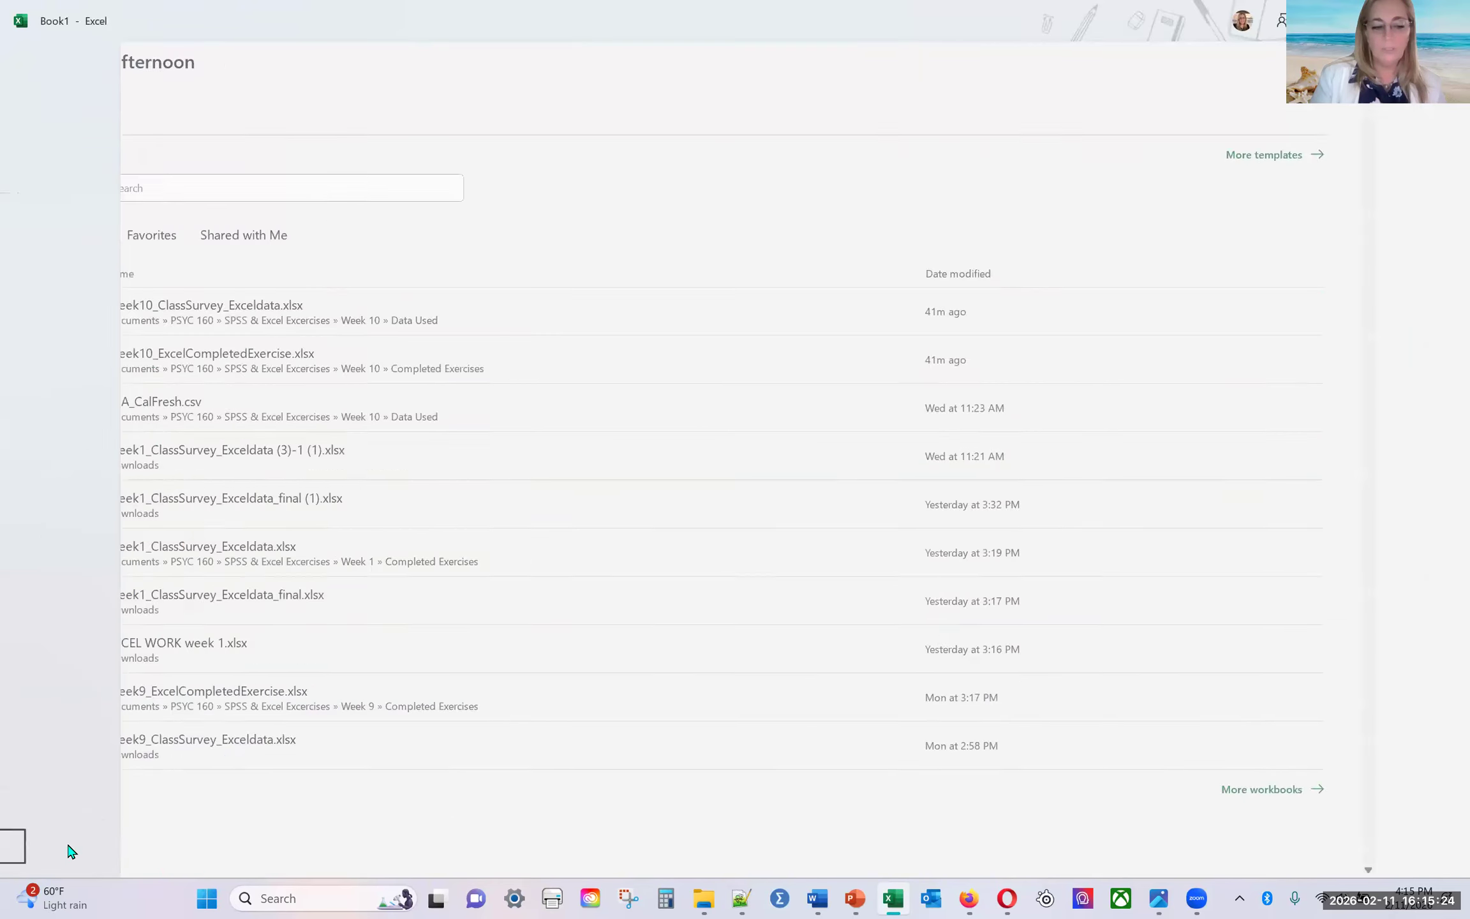
click(425, 446)
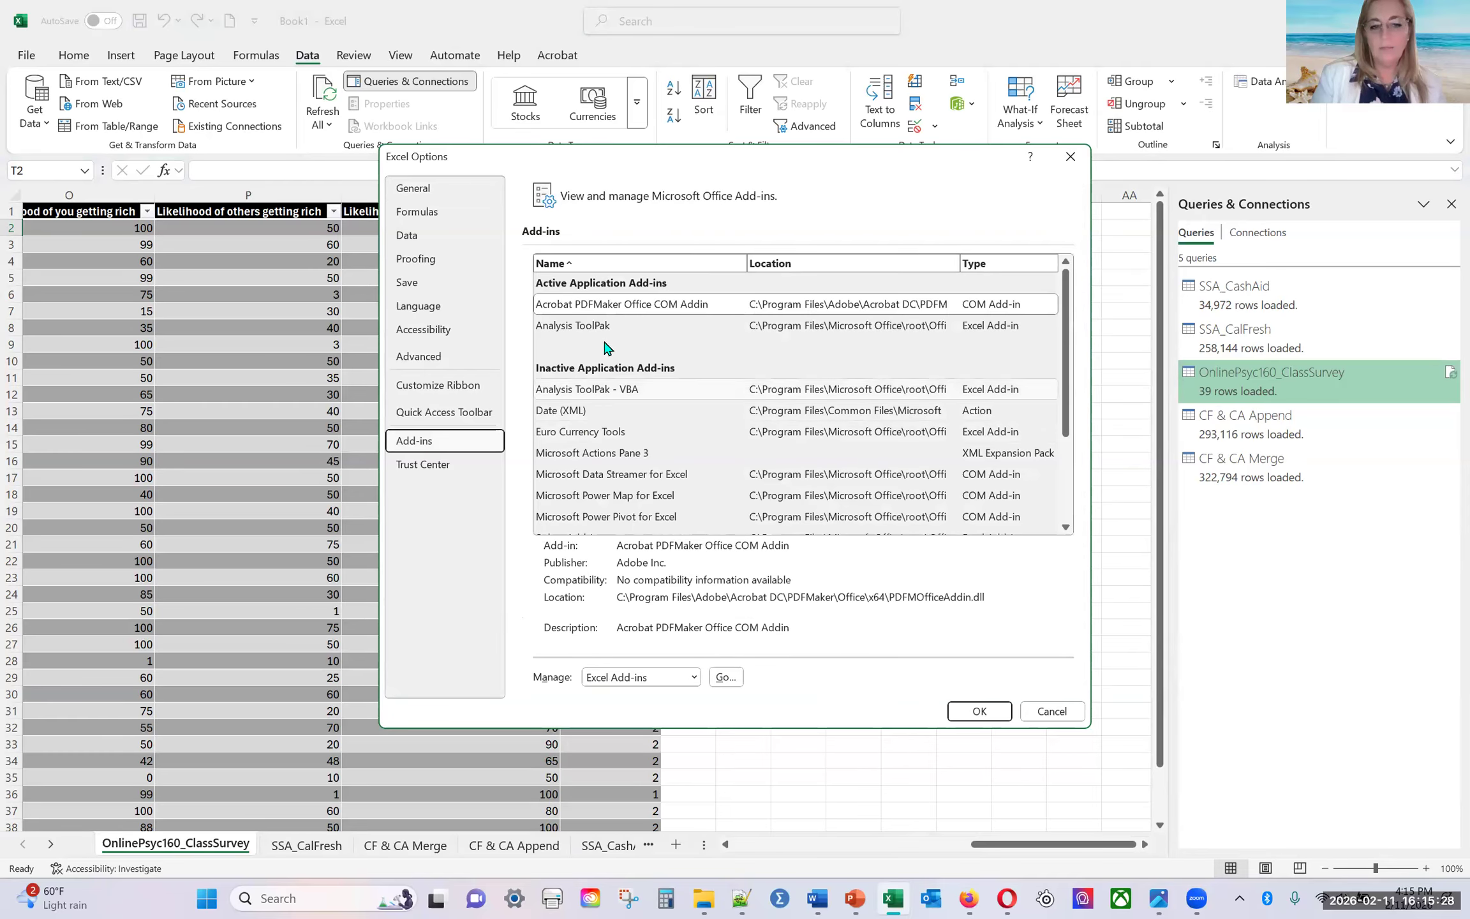
click(601, 330)
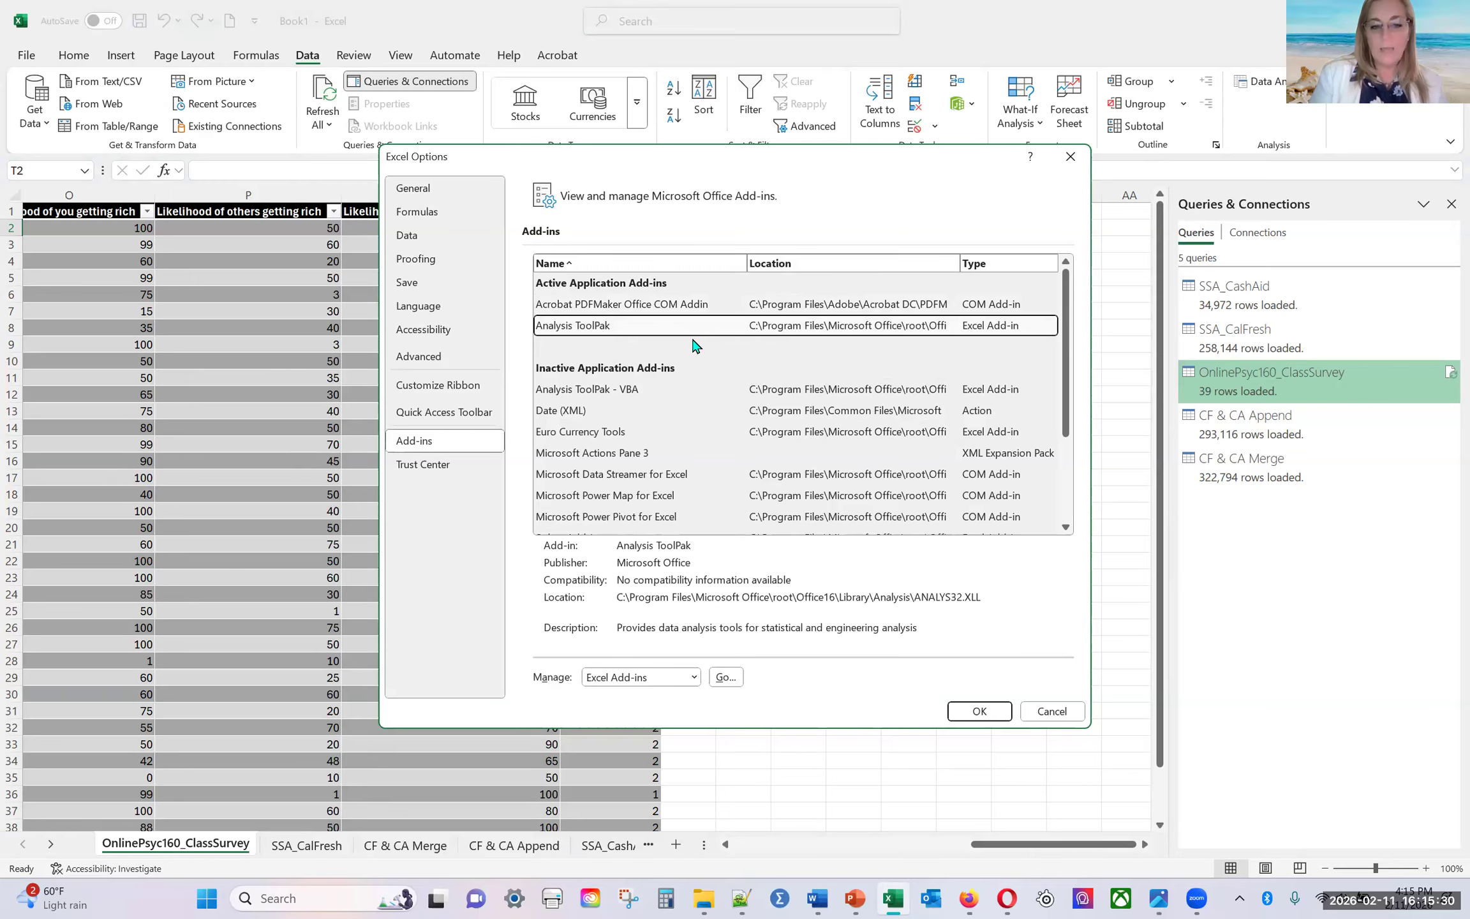
click(727, 681)
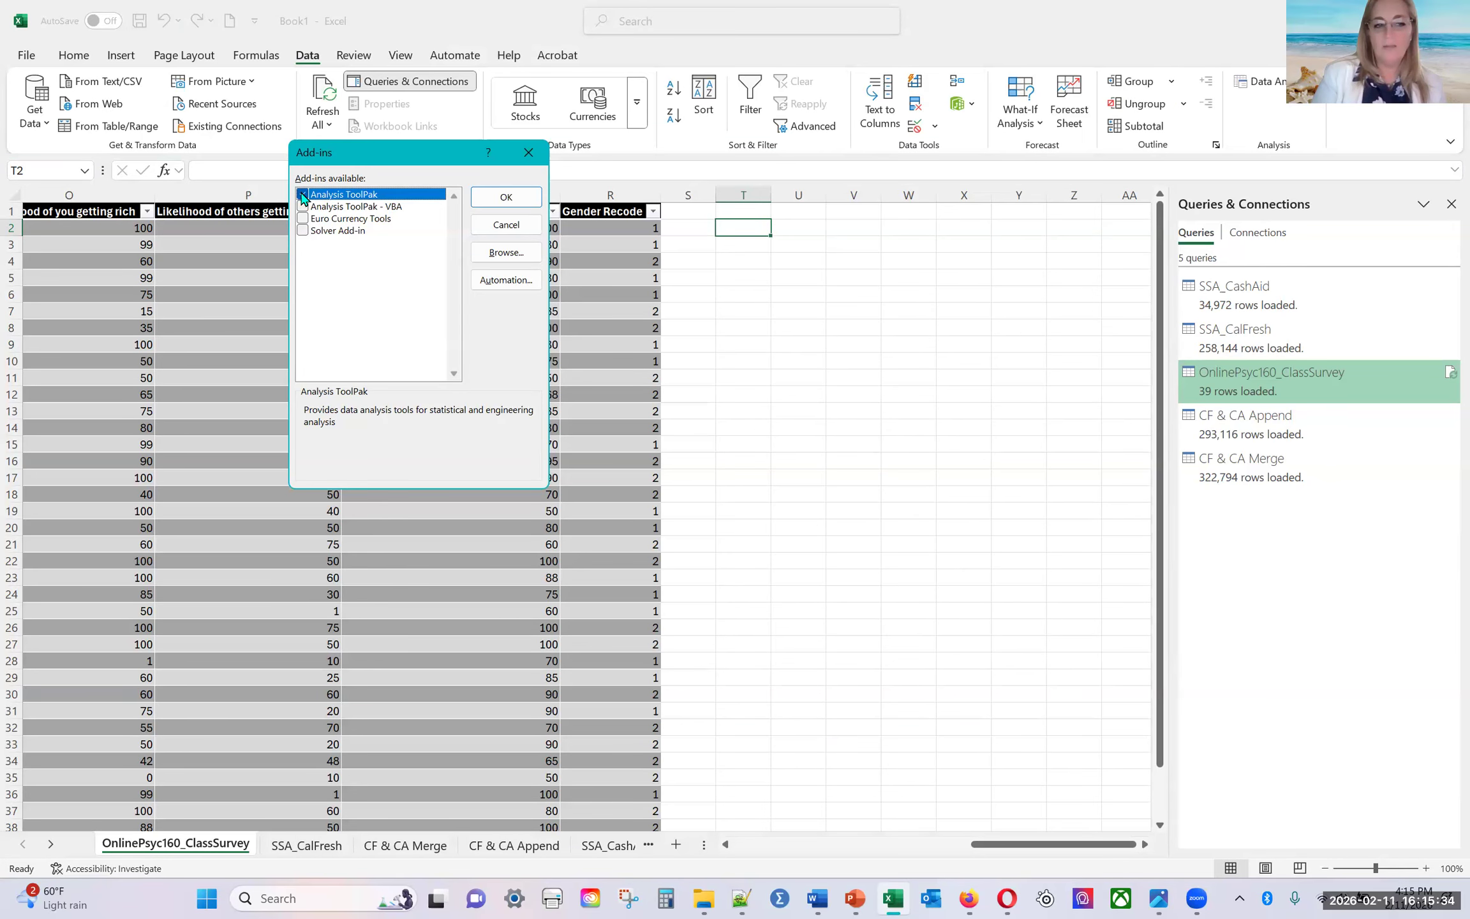
click(480, 203)
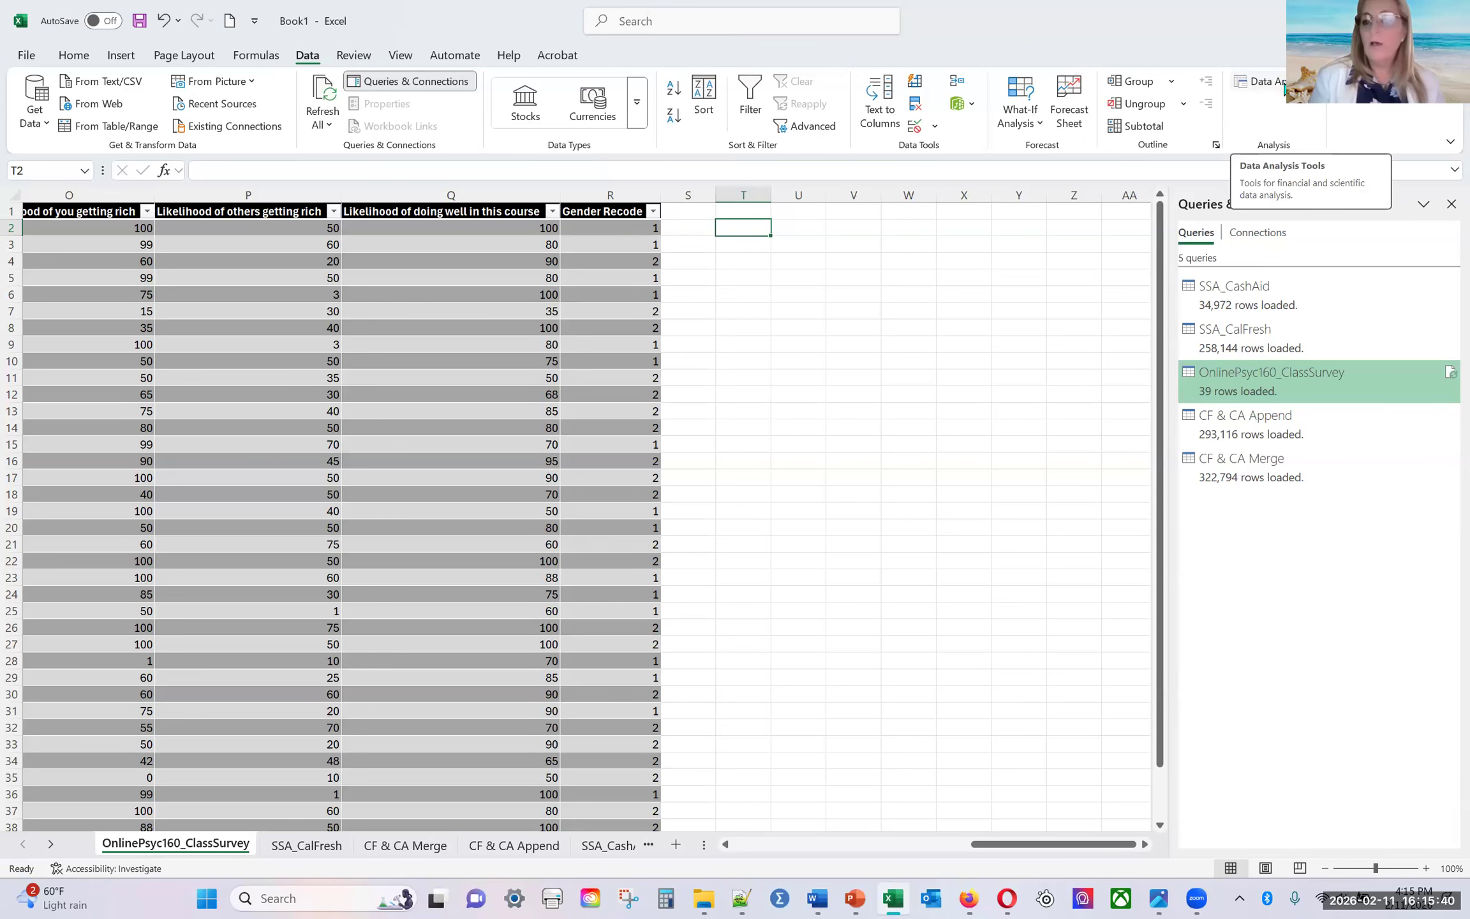
Step: Start a t-Test: Two-Sample Assuming Unequal Variances from the data analysis tools
click(1258, 81)
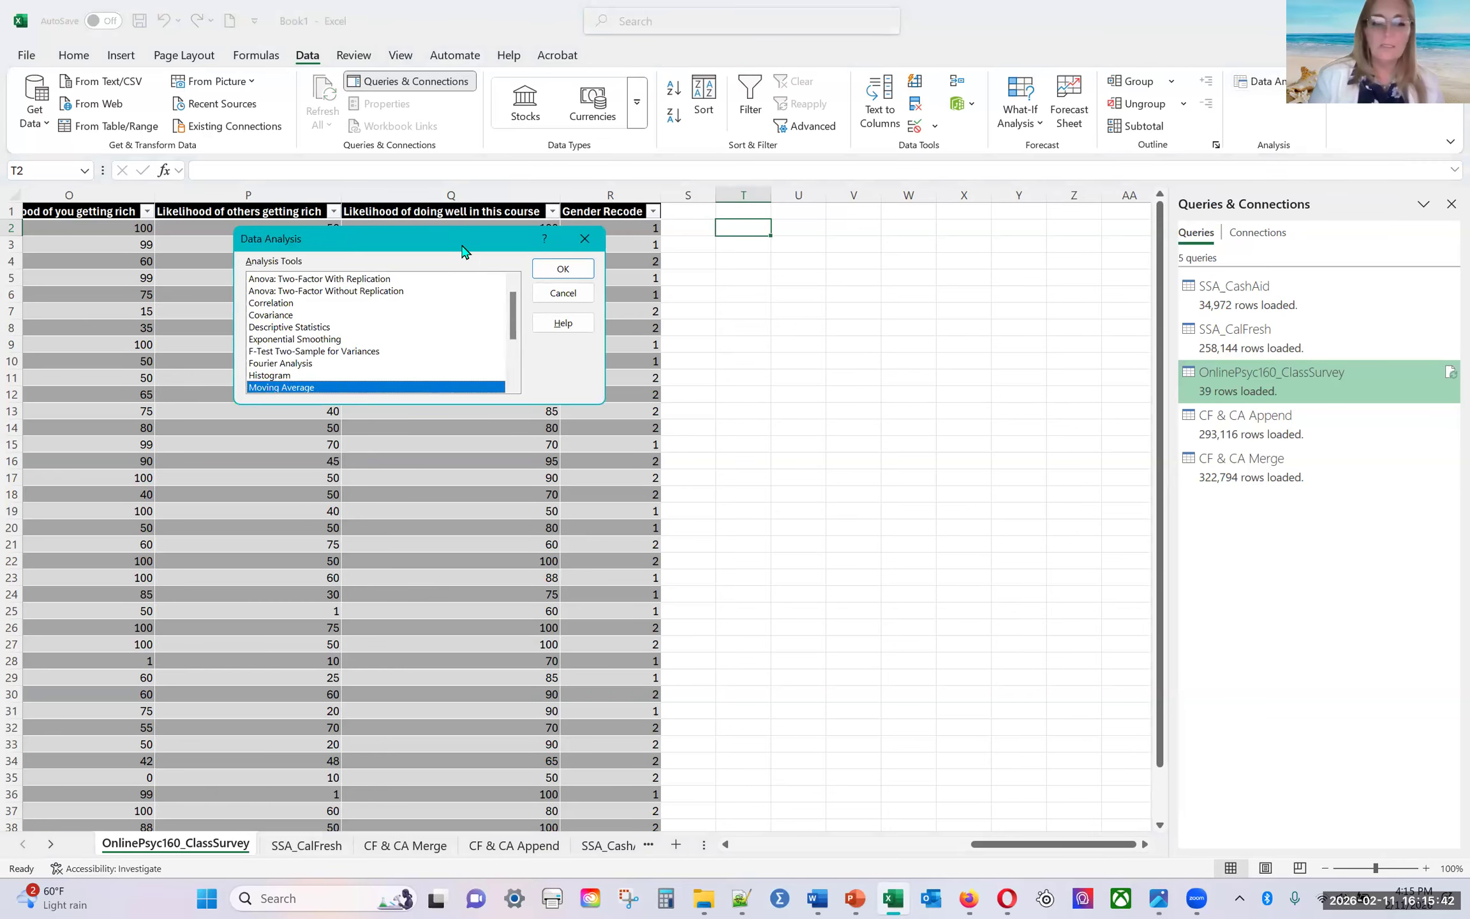
drag(447, 245, 931, 293)
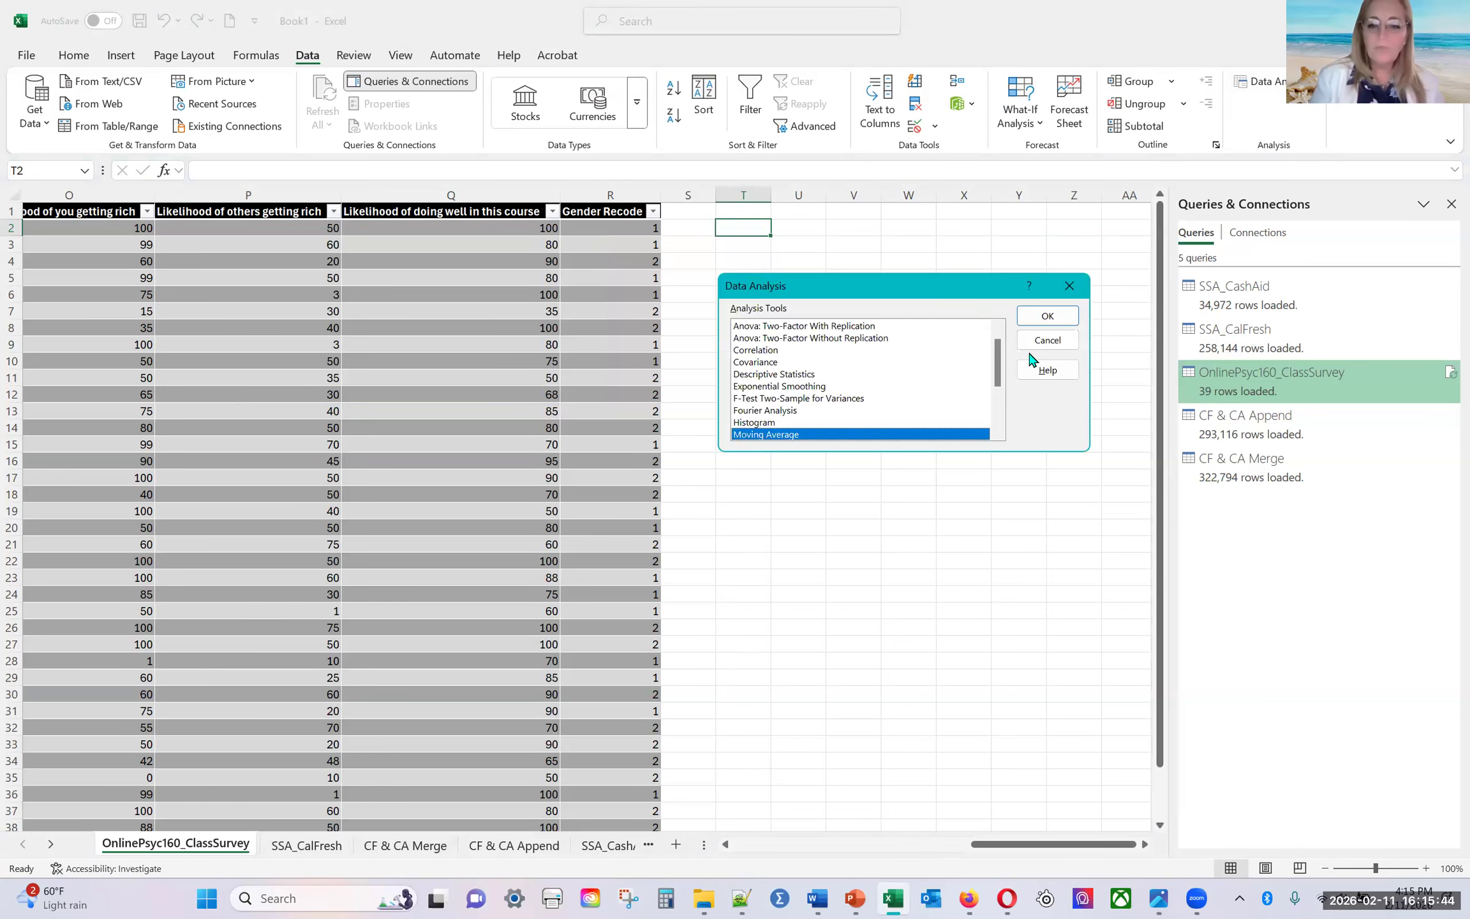
click(1000, 412)
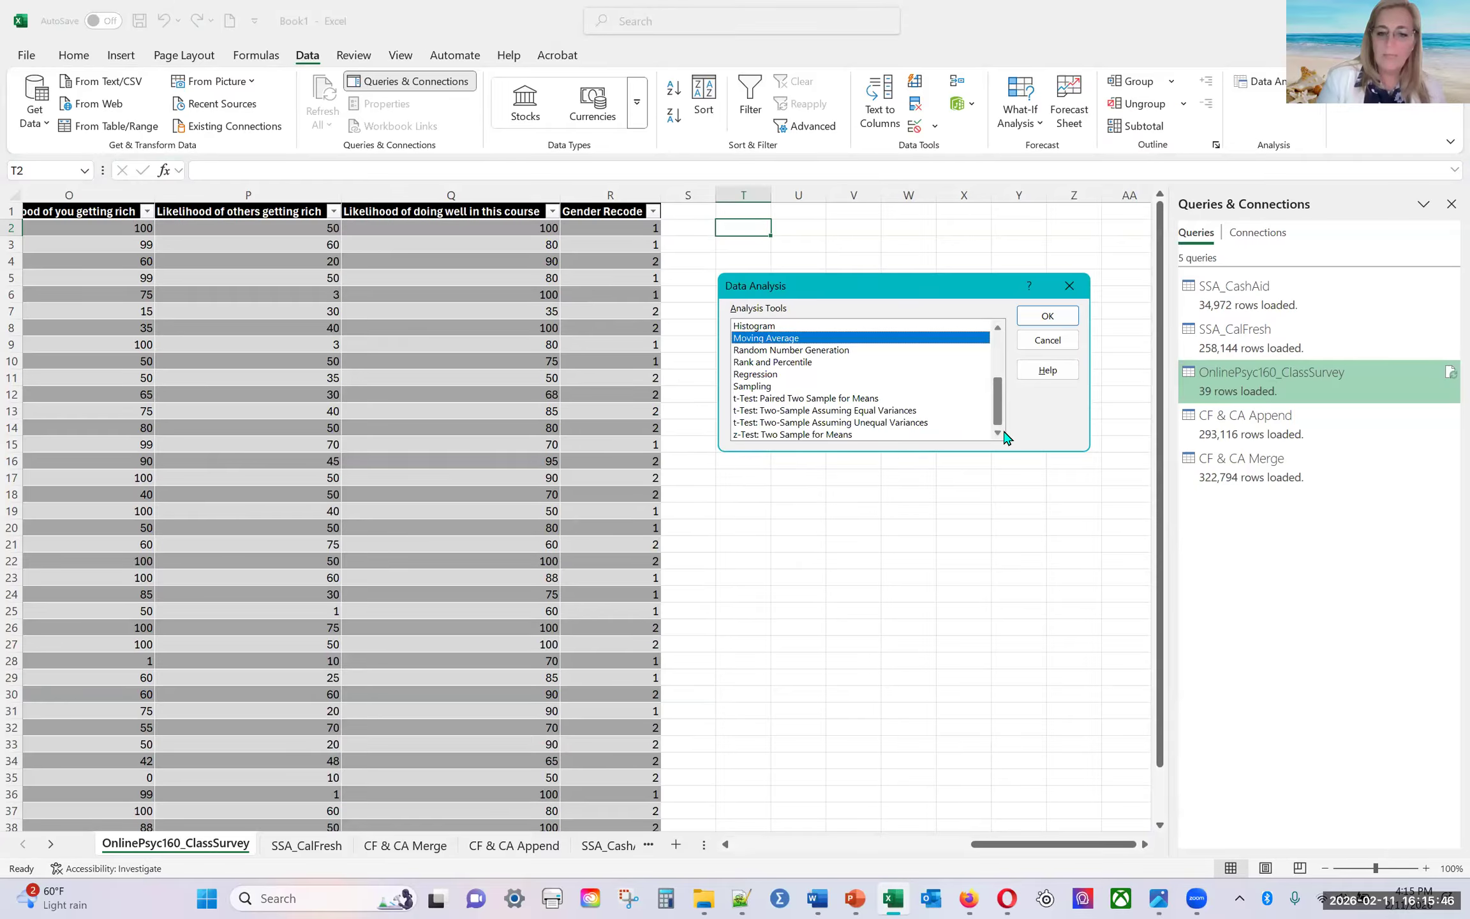
click(747, 423)
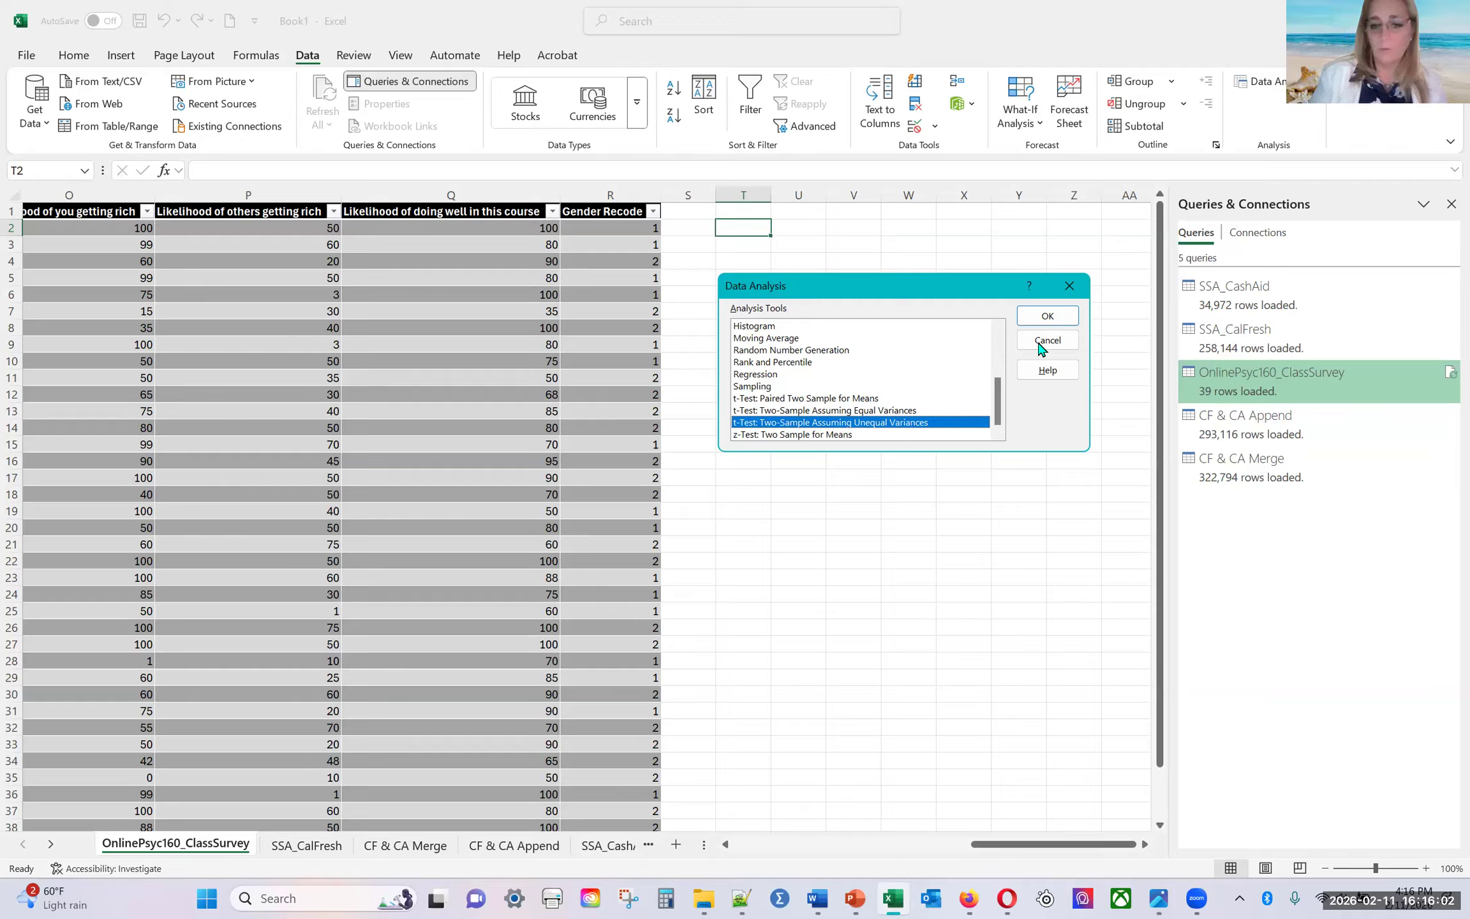
click(1052, 321)
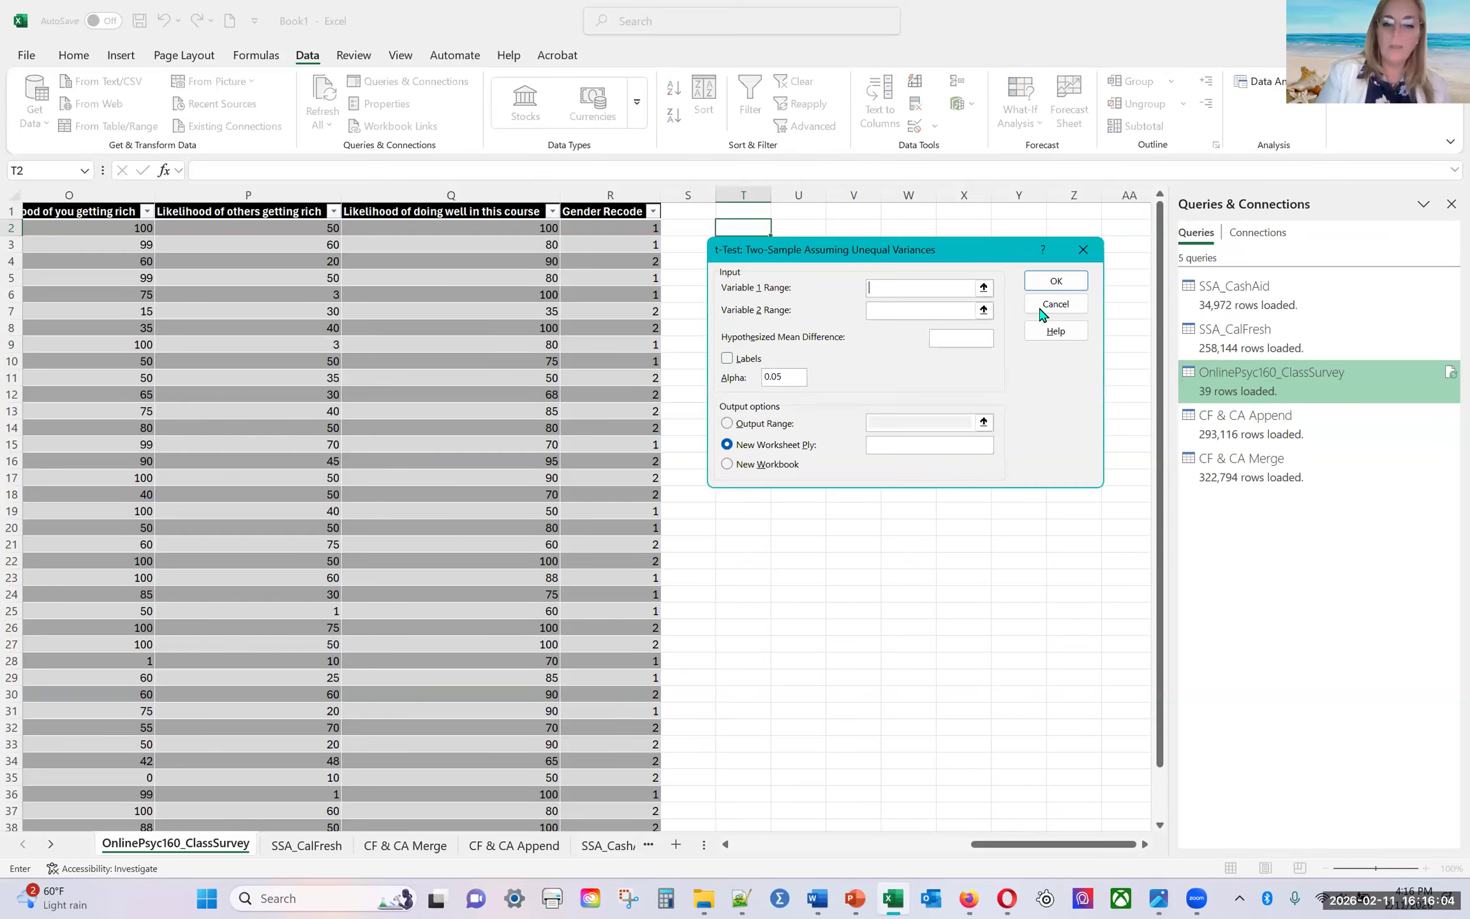
Step: Set the t-test's Variable 1 Range to the Gender Recode cells $R$1:$R$40
click(983, 290)
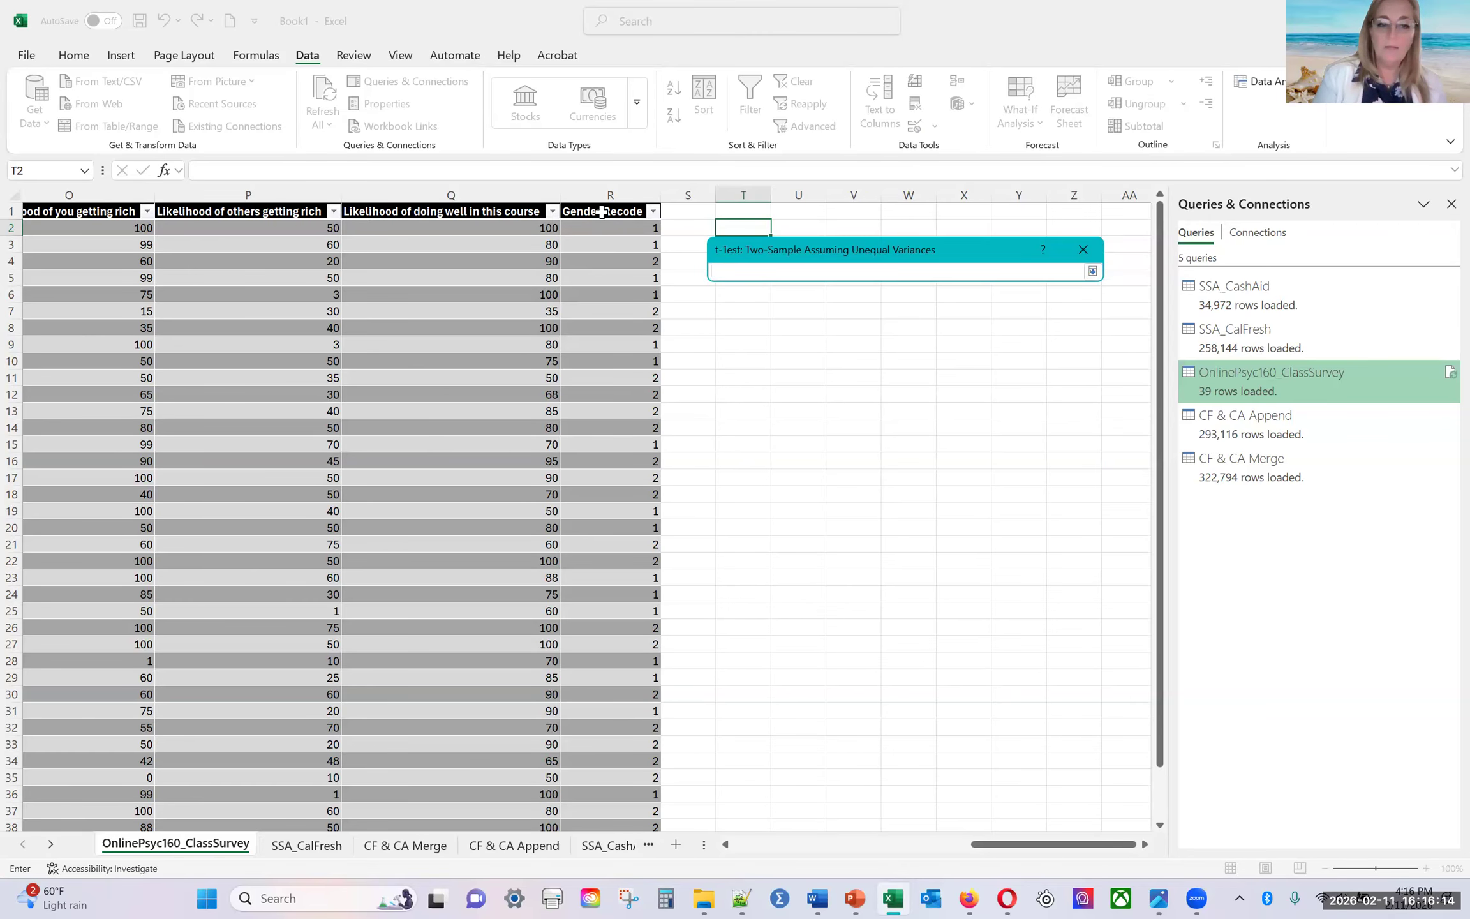
drag(601, 212, 628, 790)
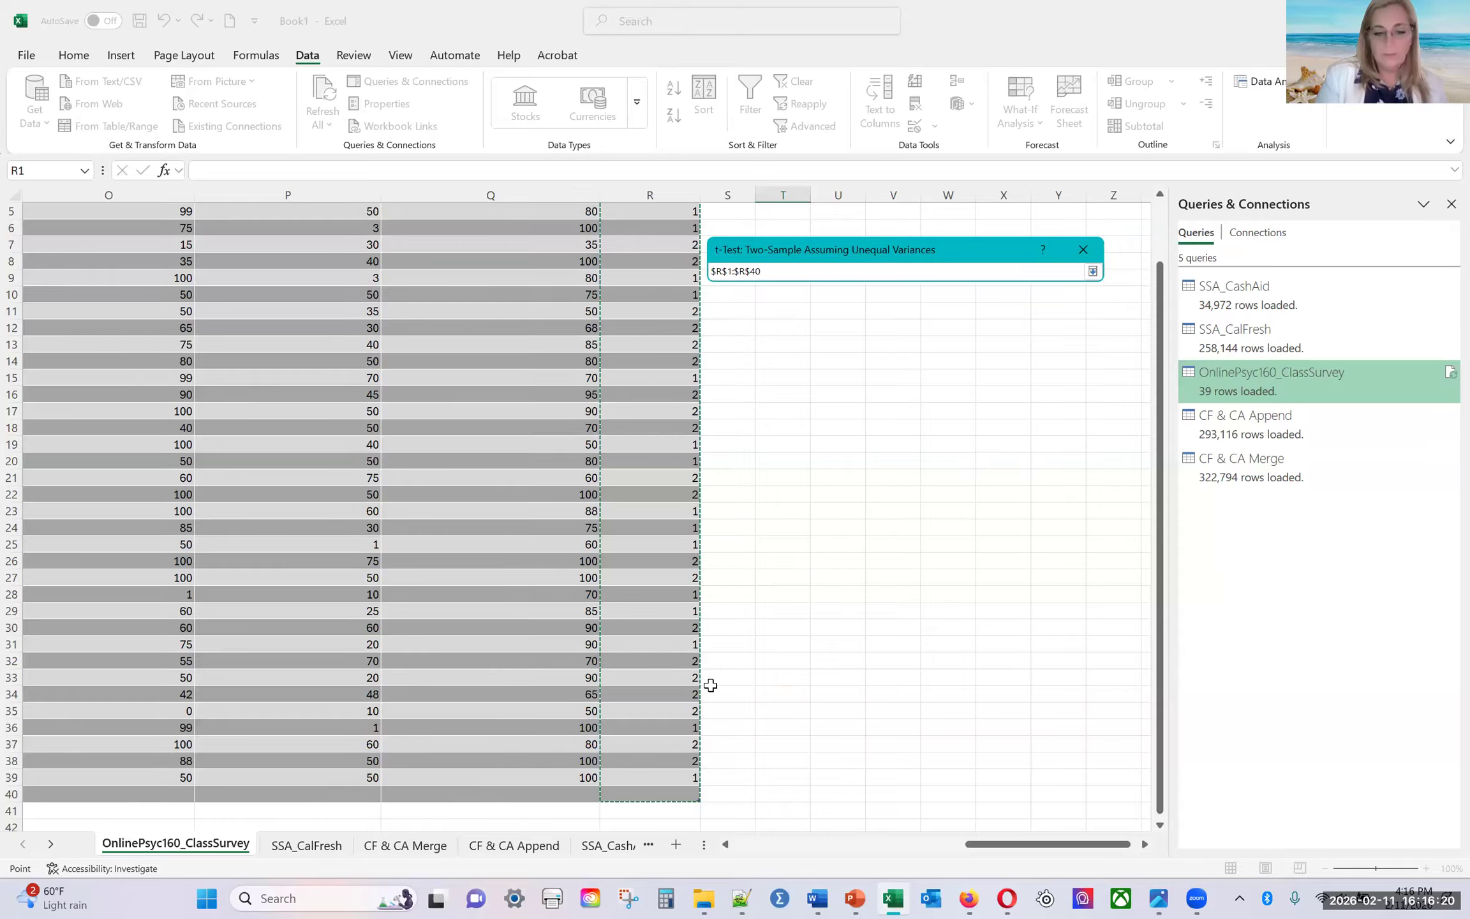
scroll(593, 736, left, 3)
scroll(593, 735, left, 2)
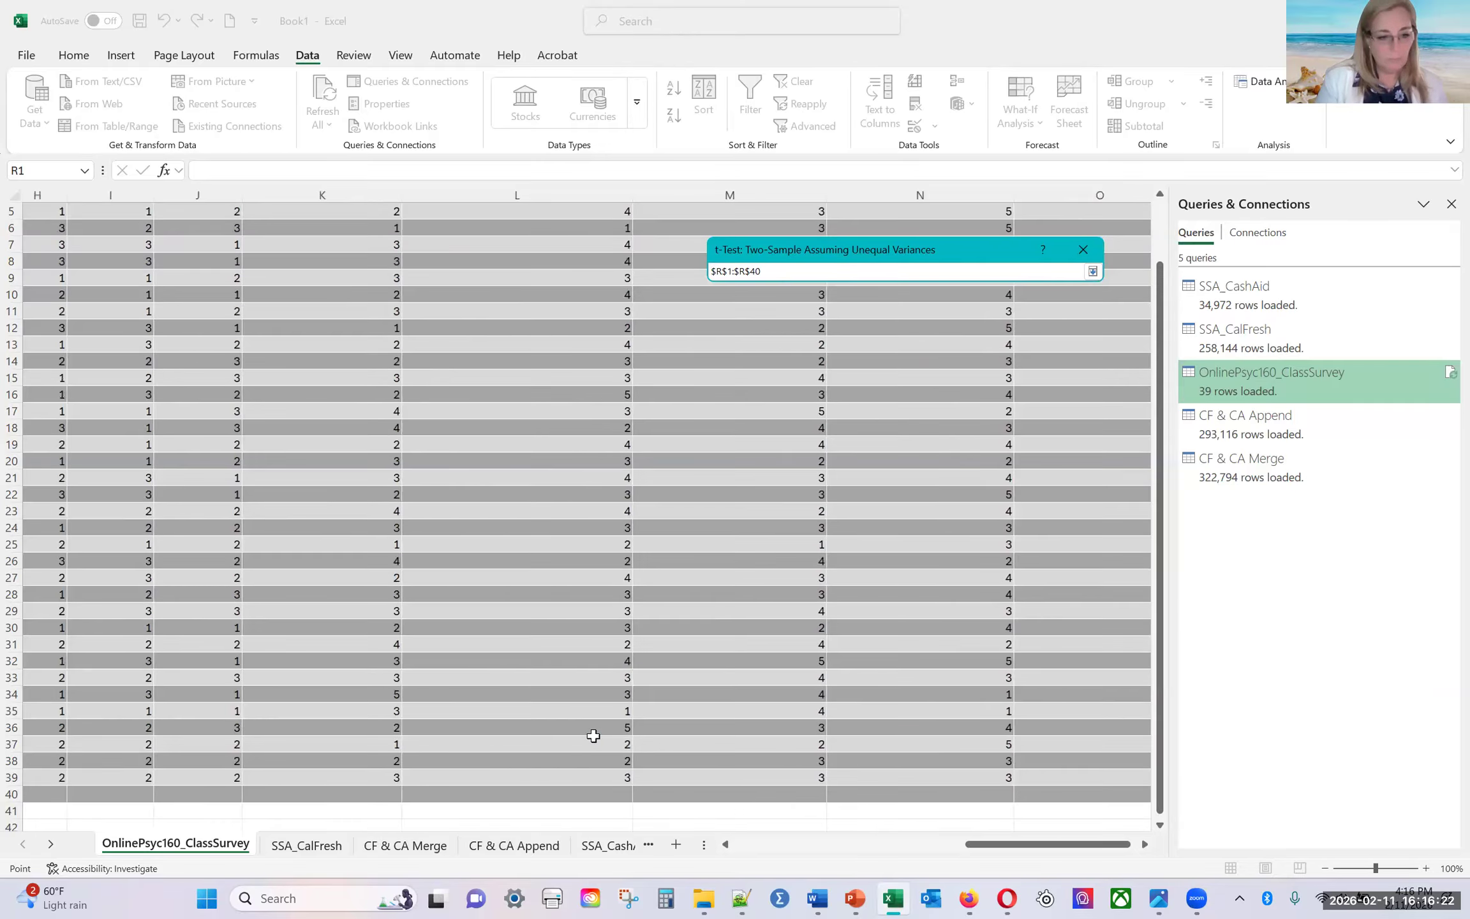
scroll(594, 735, left, 3)
scroll(593, 736, right, 6)
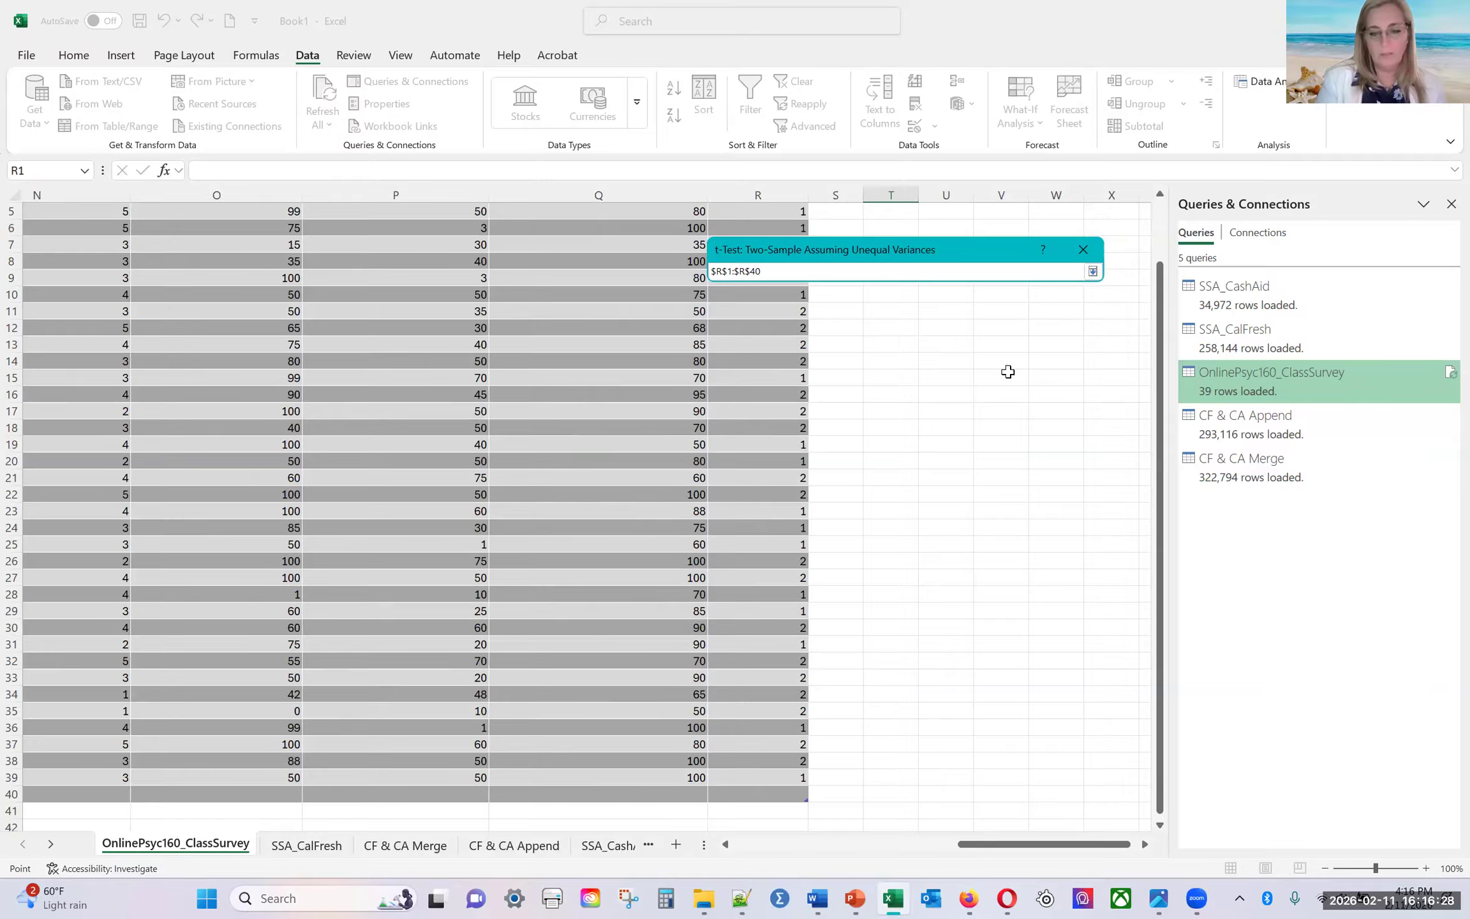
scroll(1008, 372, up, 2)
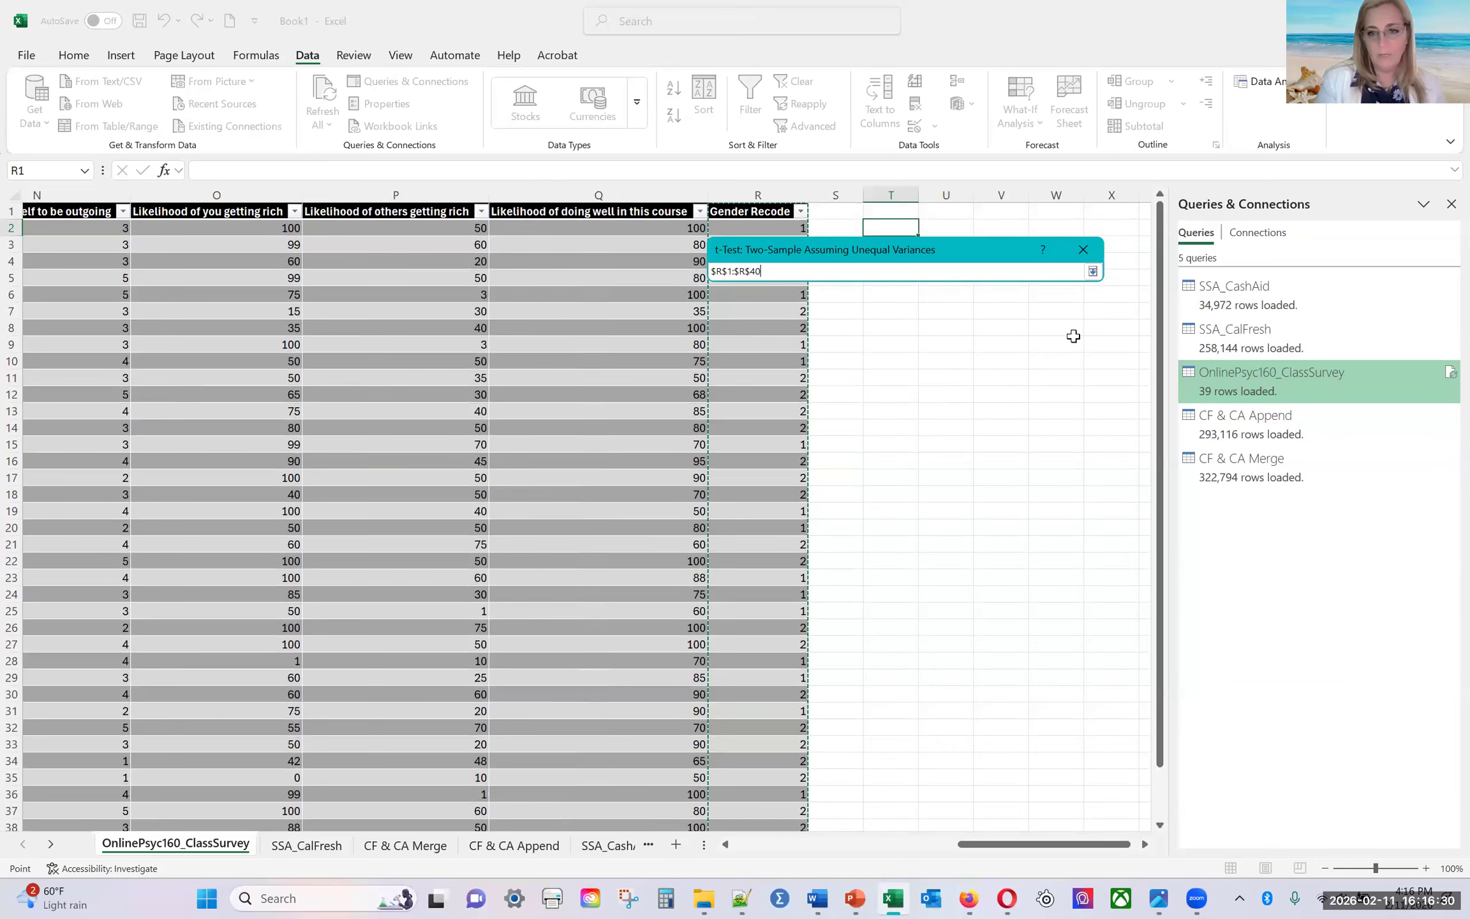
click(1093, 271)
Step: Reselect the t-test's Variable 1 Range as the Gender Recode header and data, $R$1:$R$39
click(983, 288)
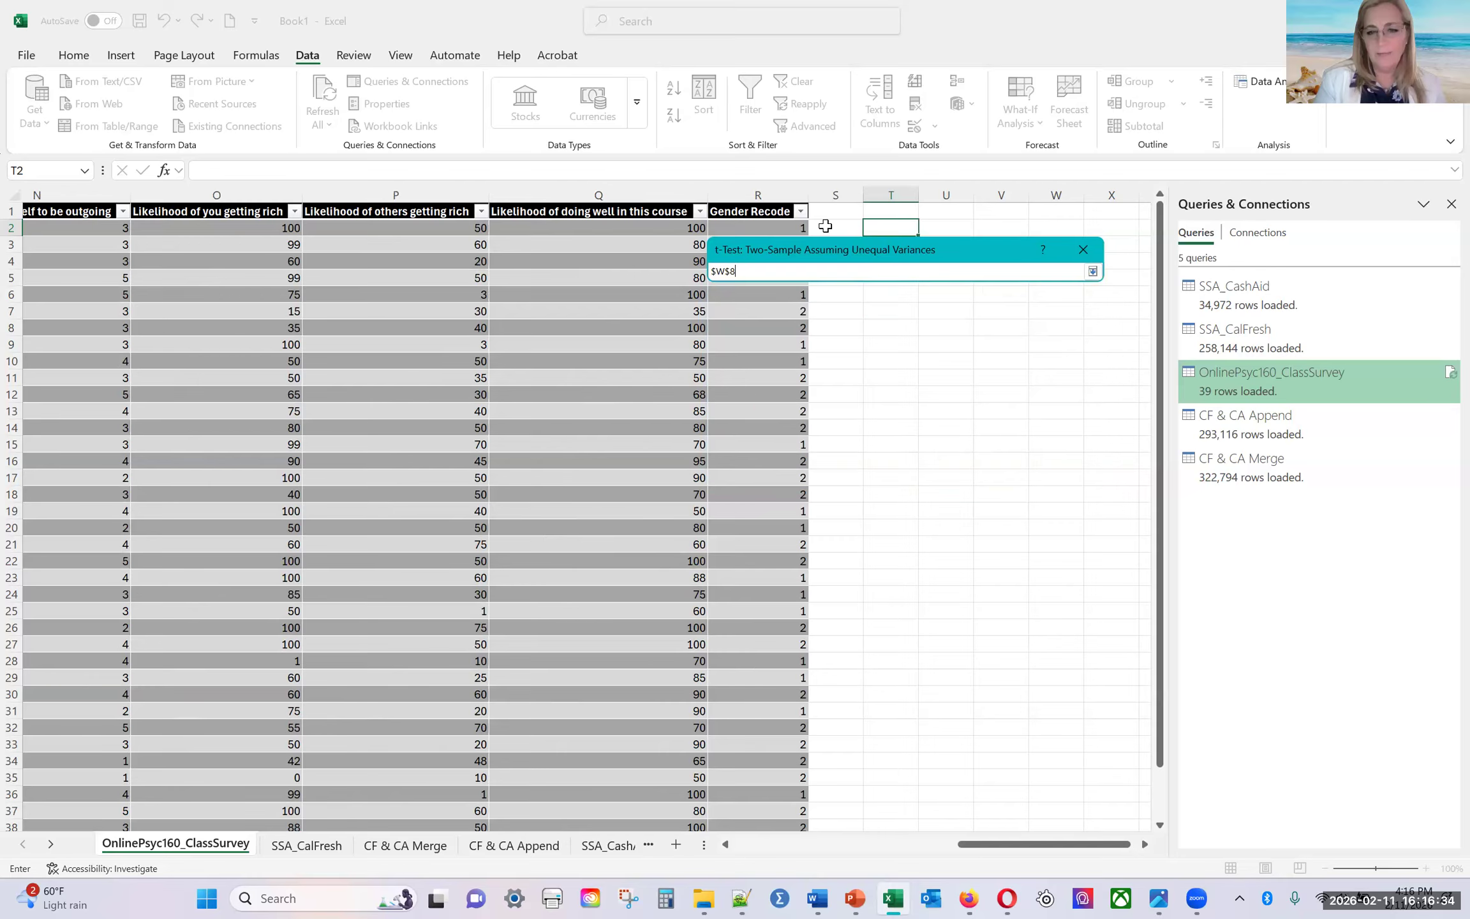
drag(757, 213, 756, 776)
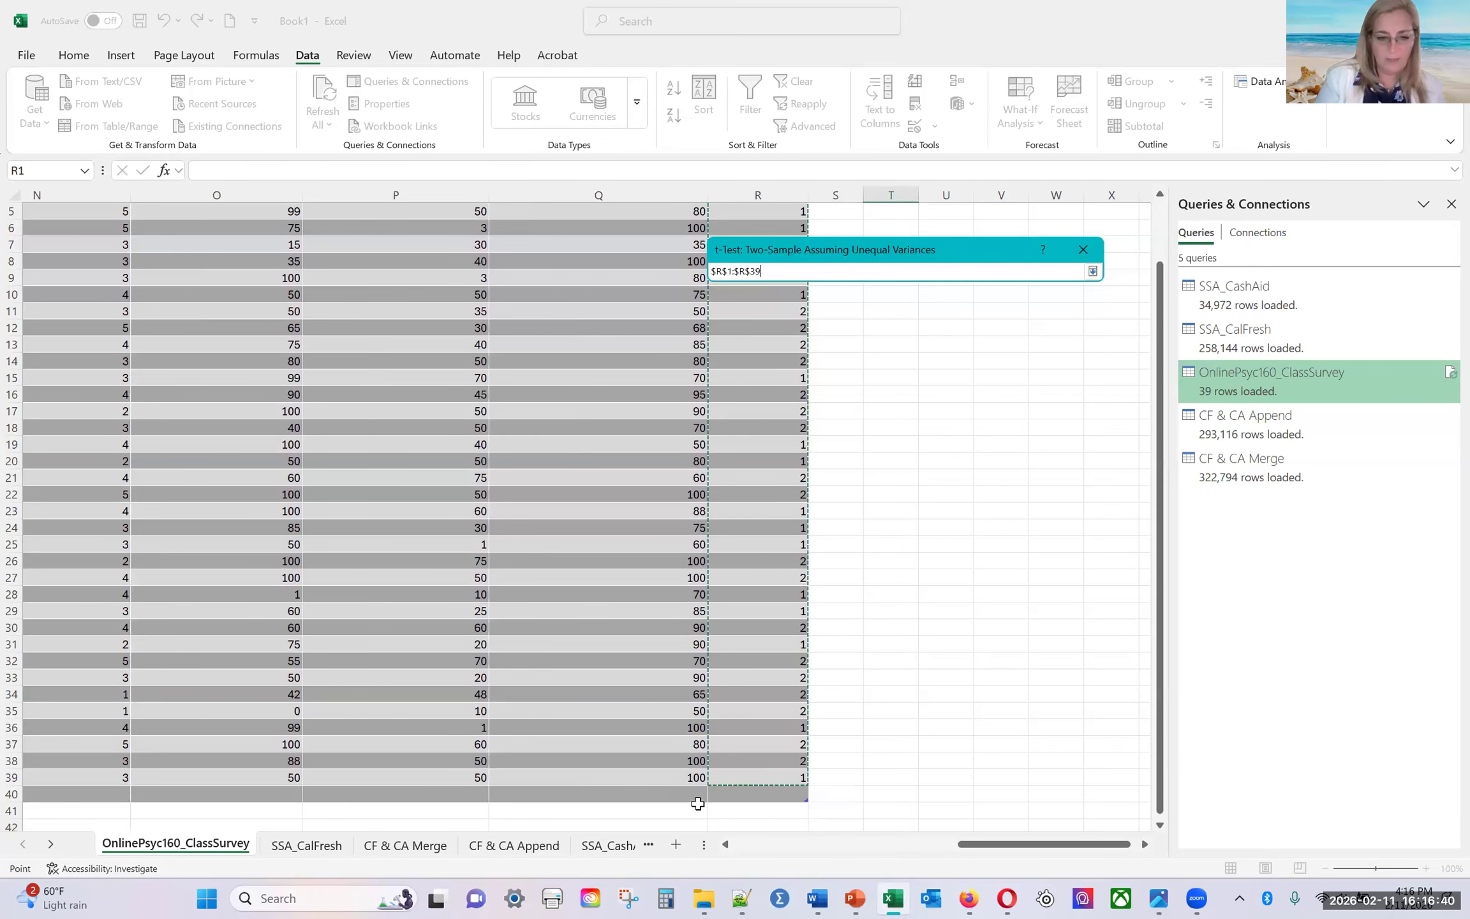
scroll(887, 778, left, 5)
scroll(887, 779, right, 6)
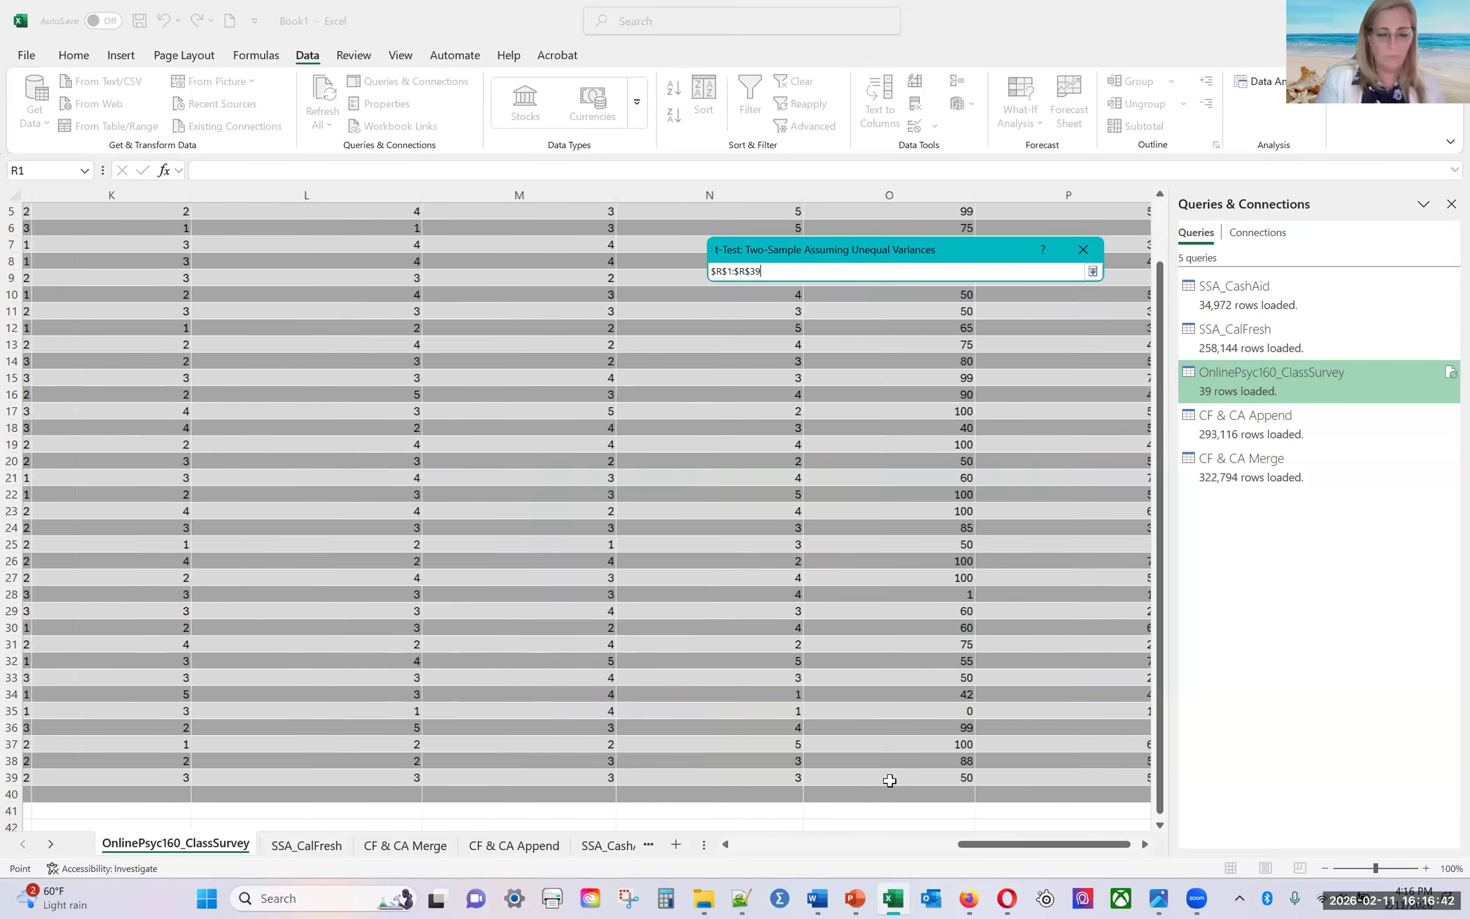
scroll(959, 525, right, 3)
scroll(964, 525, left, 5)
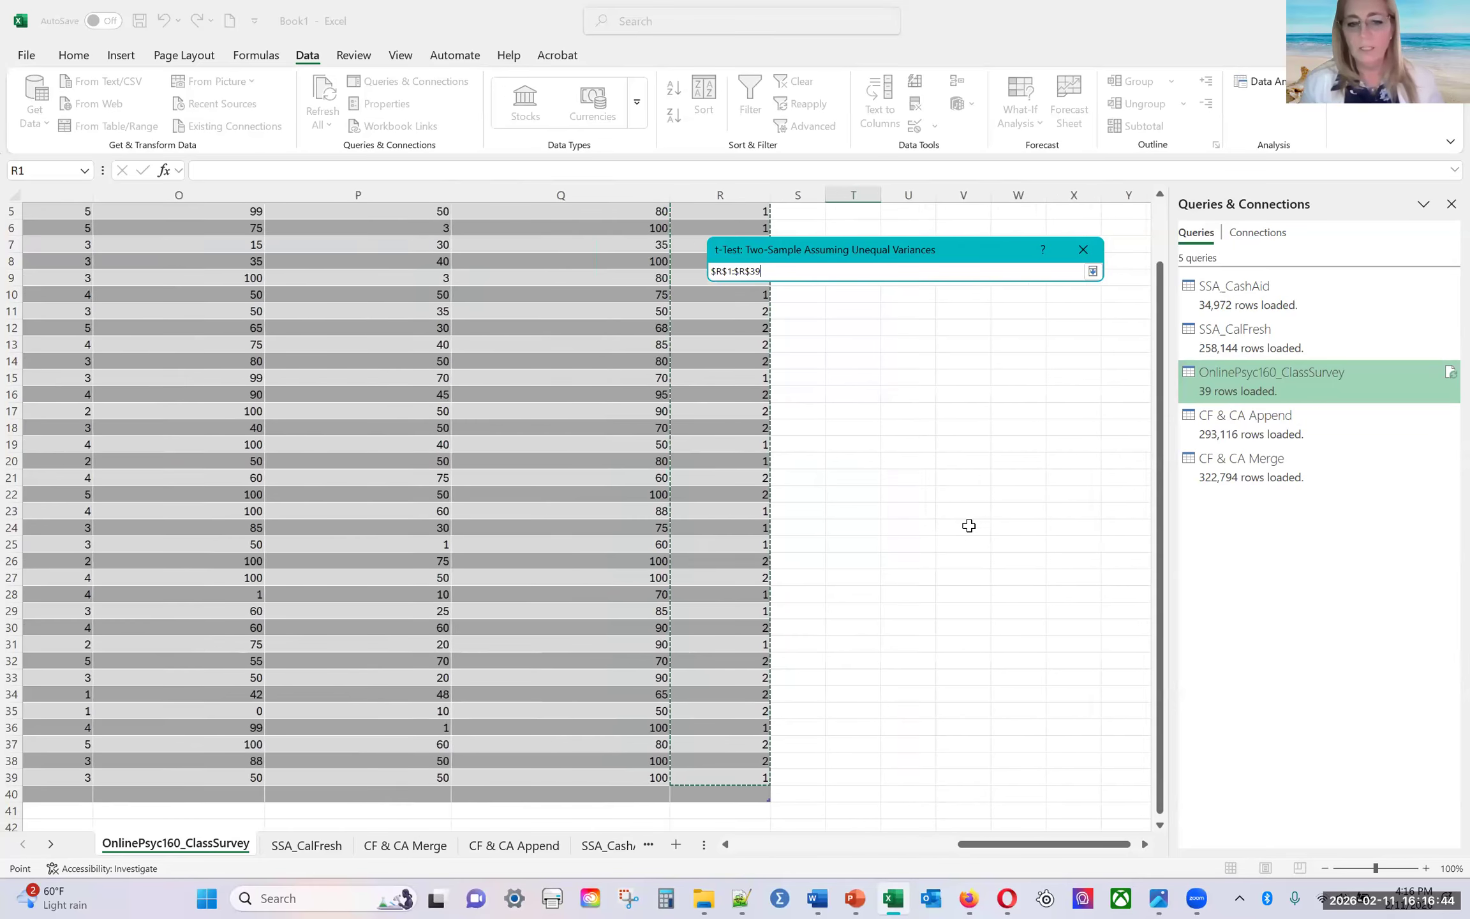
scroll(969, 525, right, 1)
scroll(957, 498, up, 2)
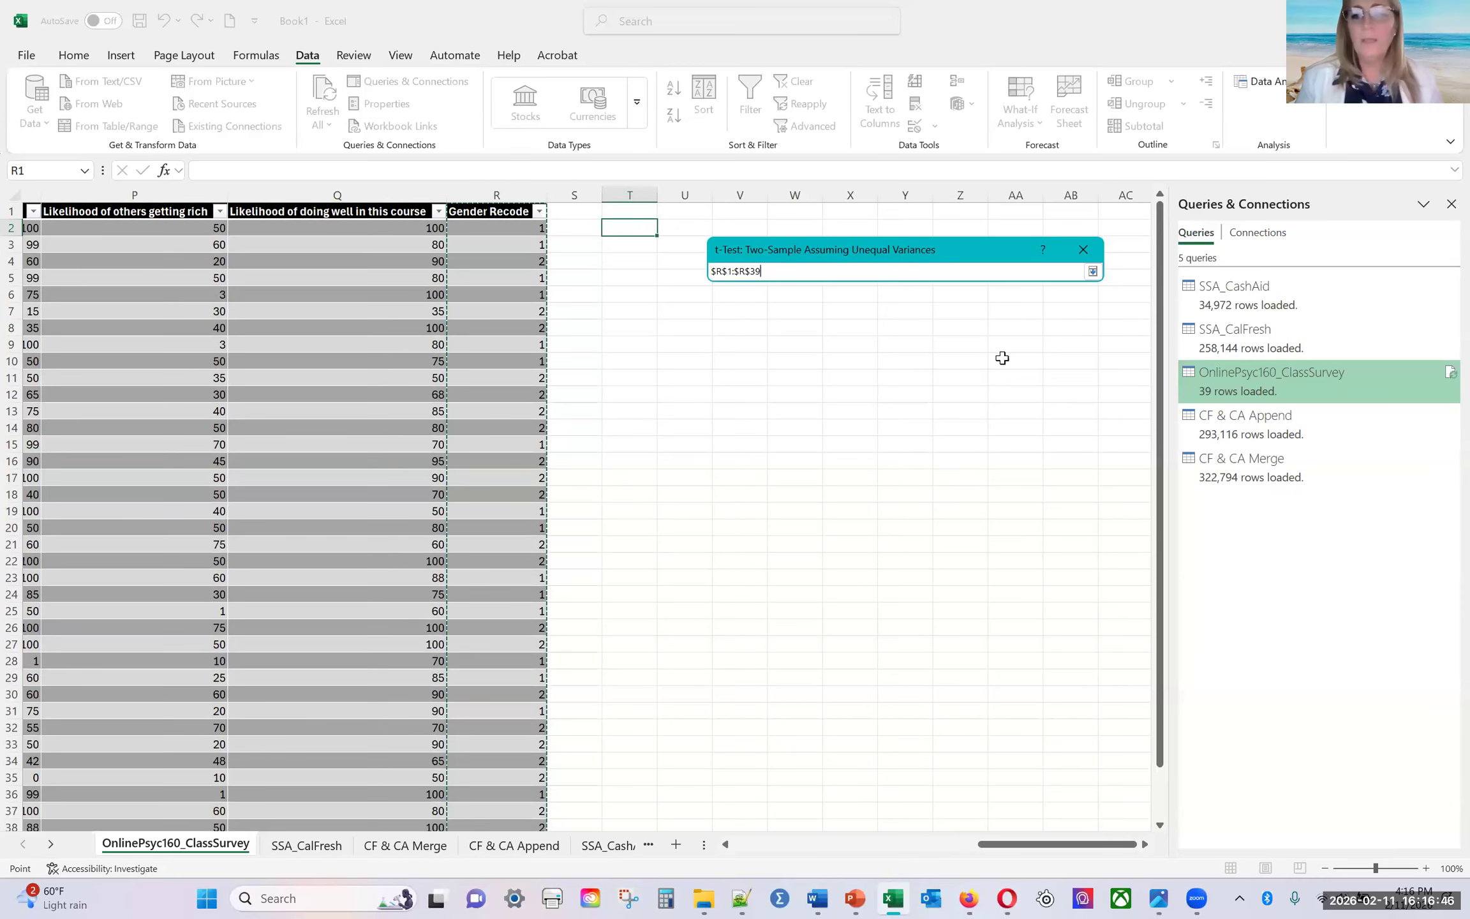
click(1093, 271)
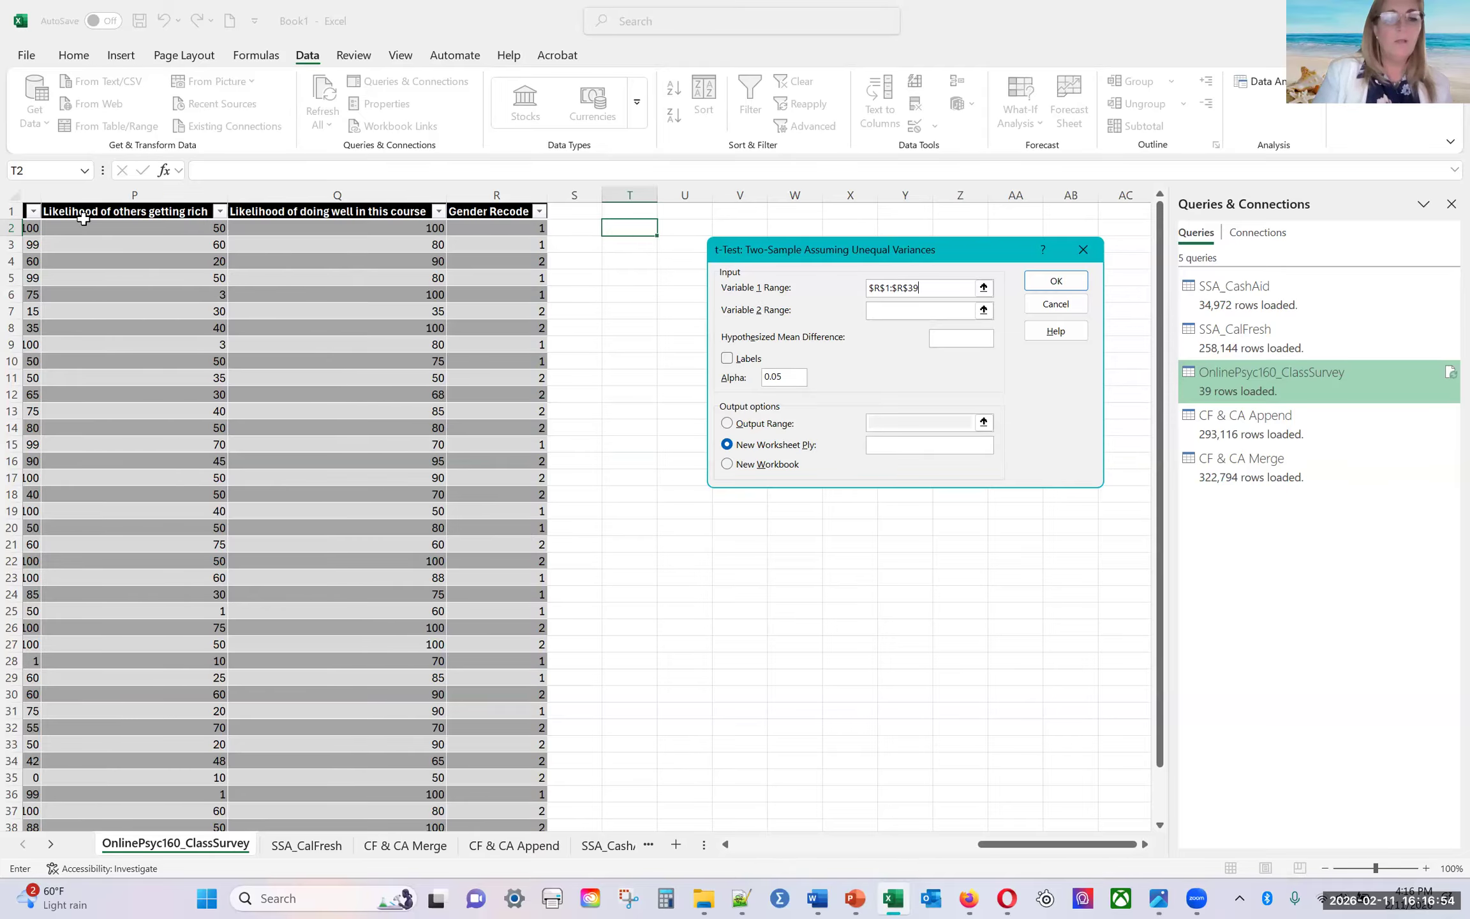
Step: Set the t-test's Variable 2 Range to the Likelihood of others getting rich header and data, $P$1:$P$39
click(983, 309)
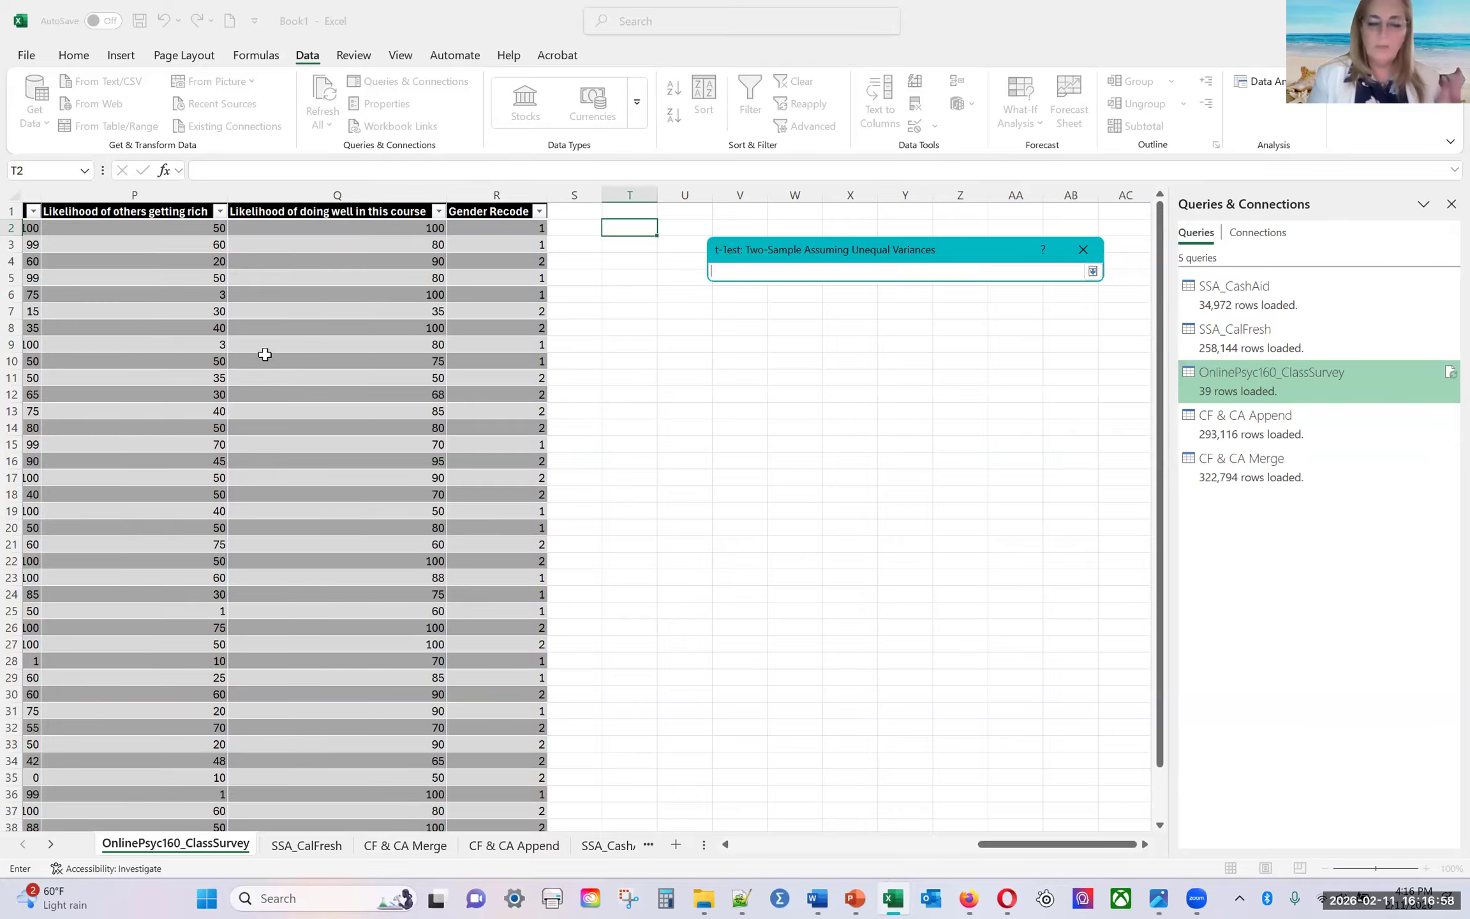
scroll(265, 355, left, 2)
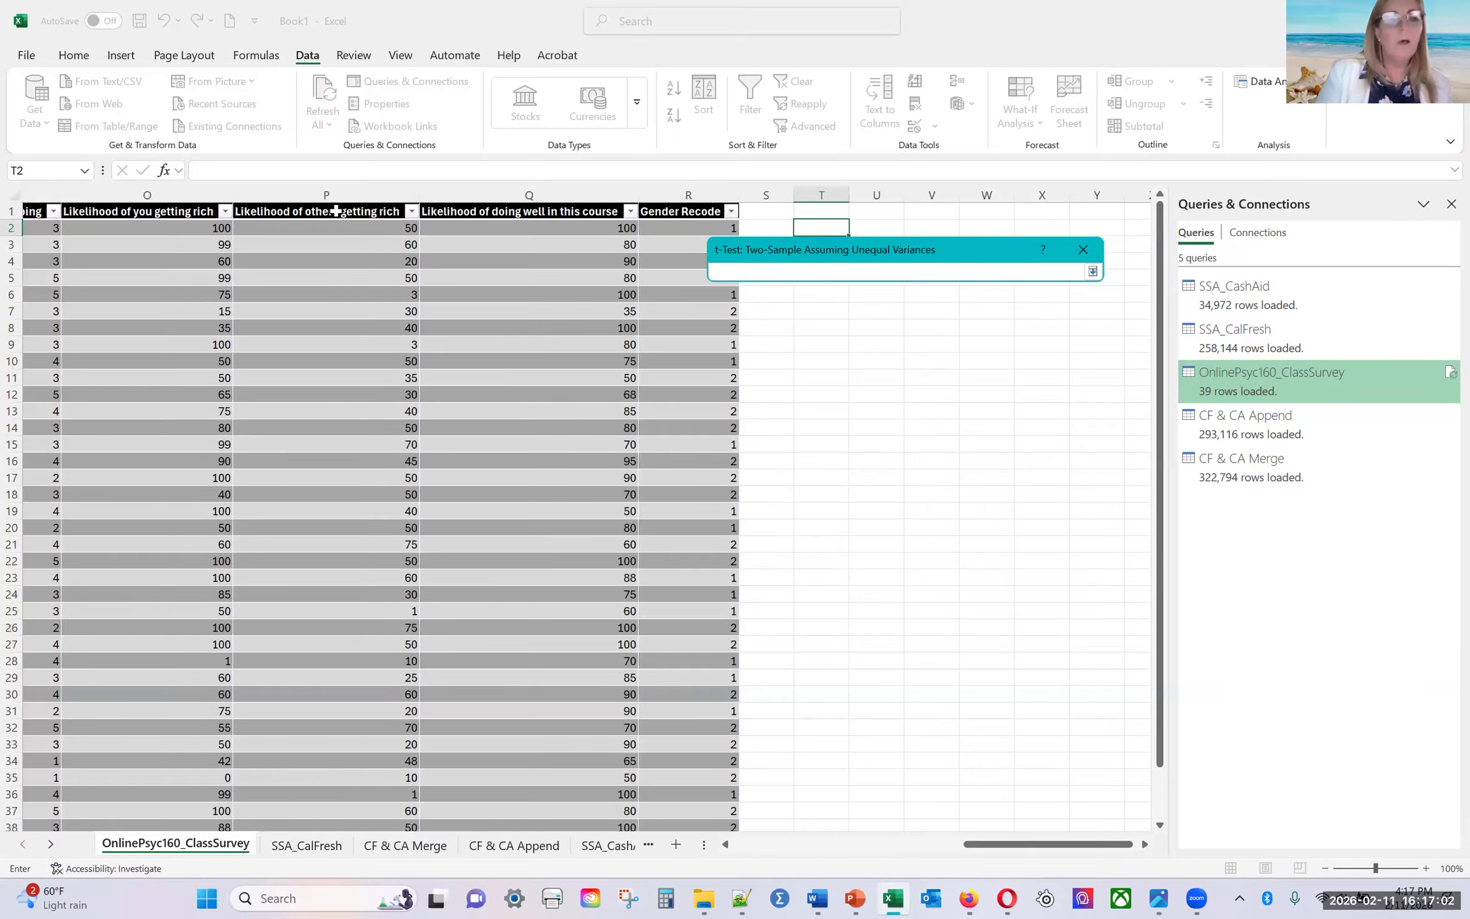
drag(336, 211, 316, 785)
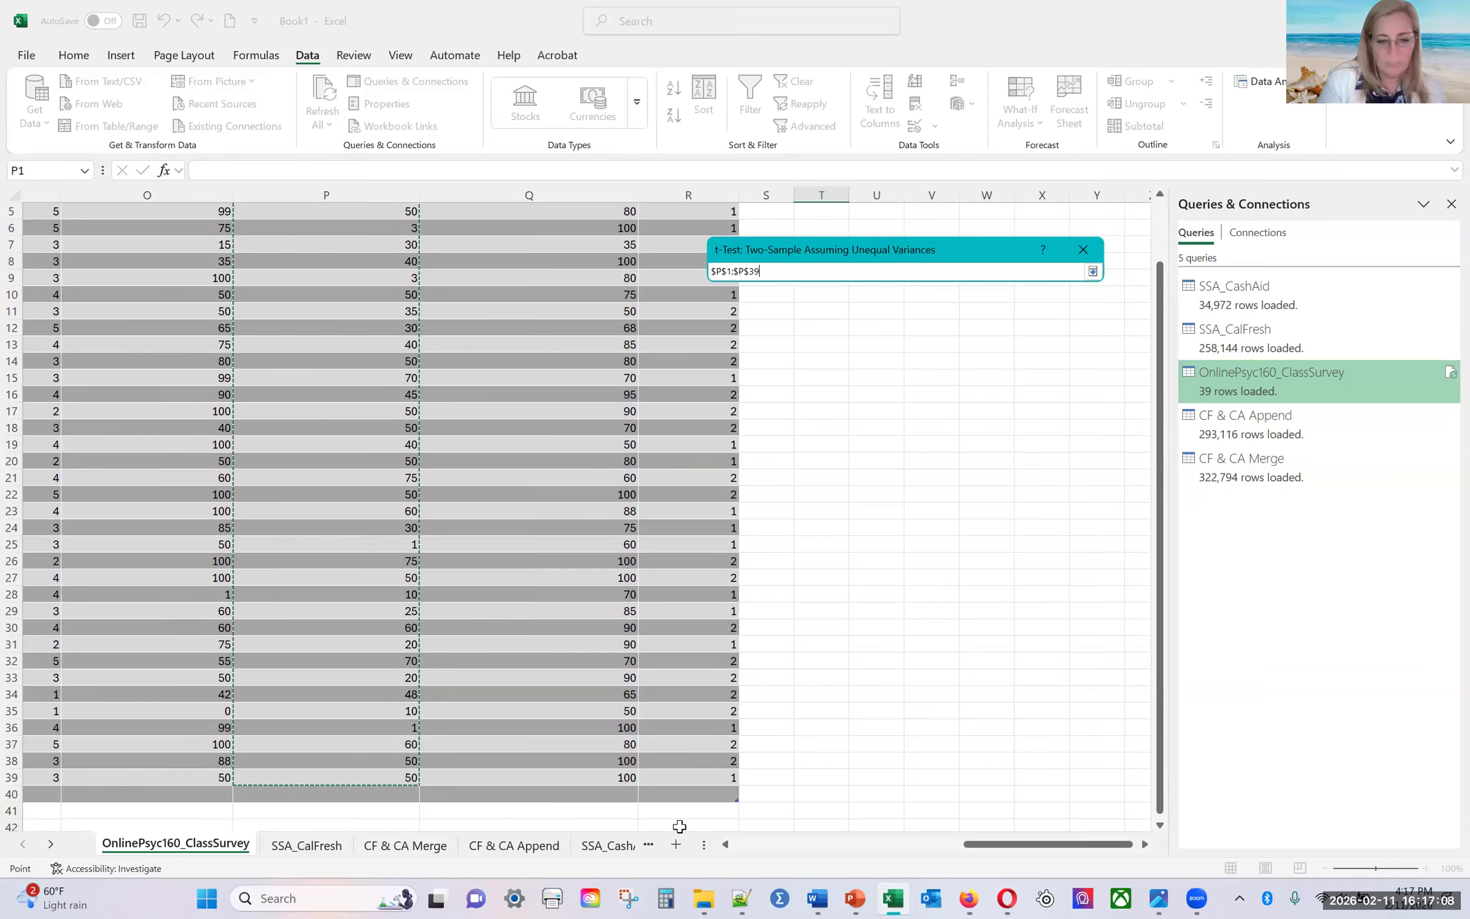
click(1092, 272)
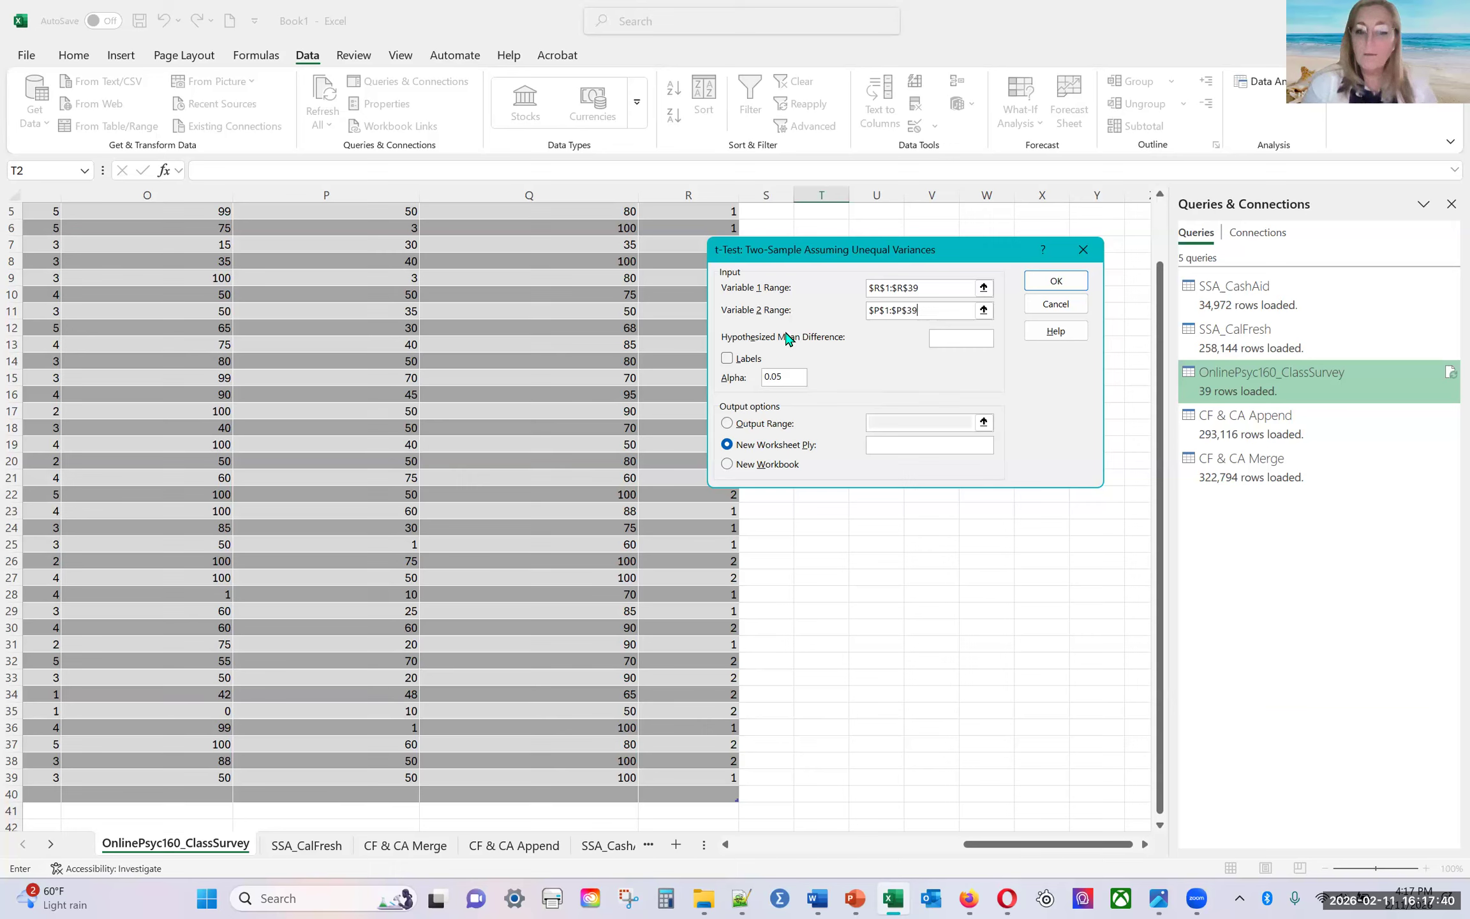
Step: Set the t-test's Hypothesized Mean Difference to 0 and mark the input ranges as including labels
click(967, 336)
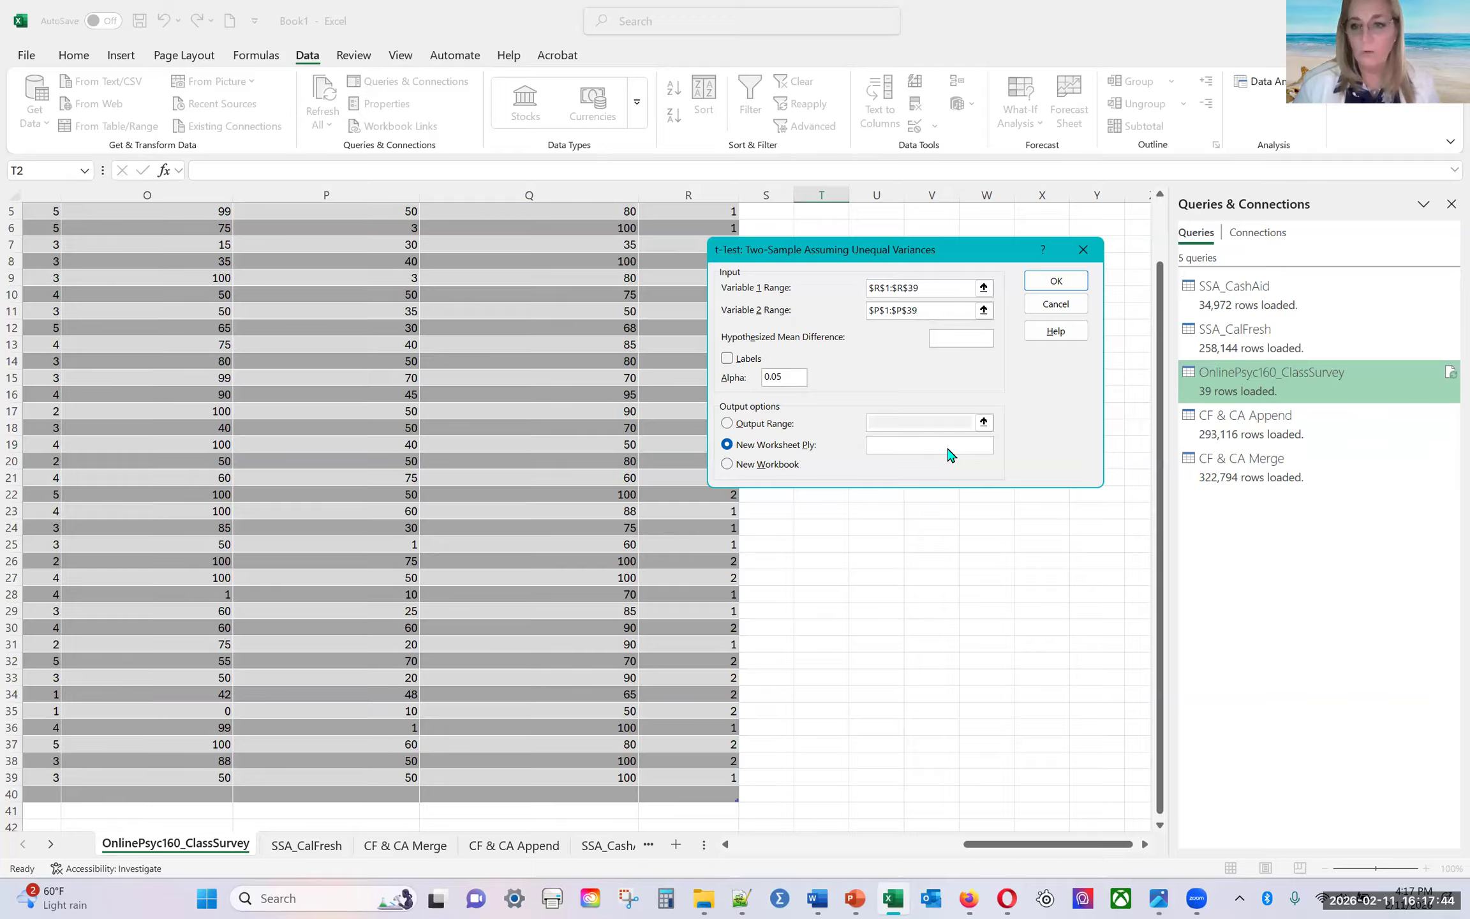
text(0)
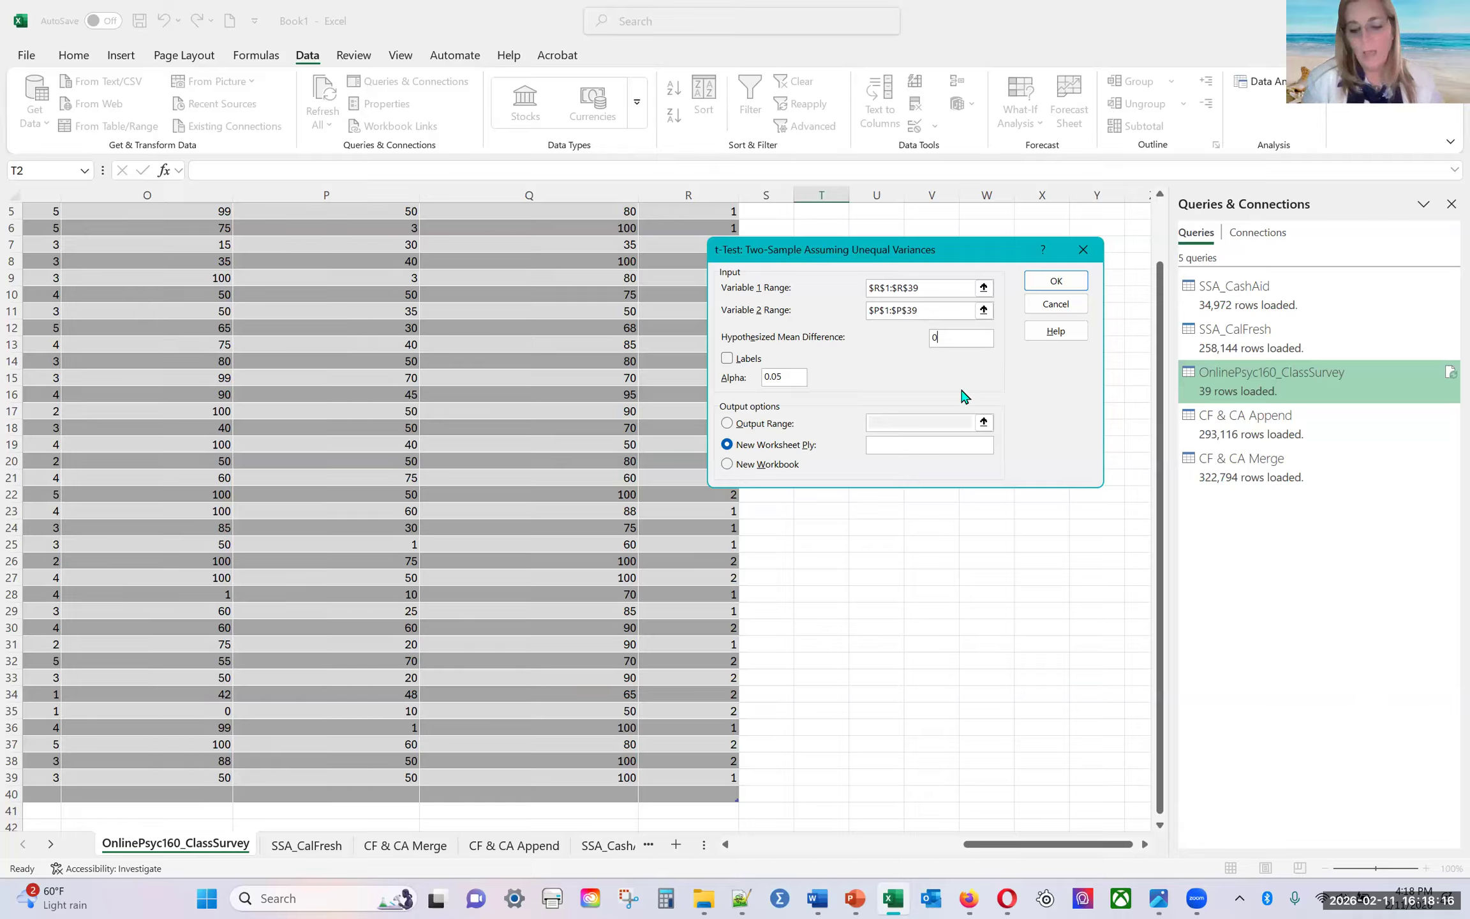
key(BackSpace)
text(1)
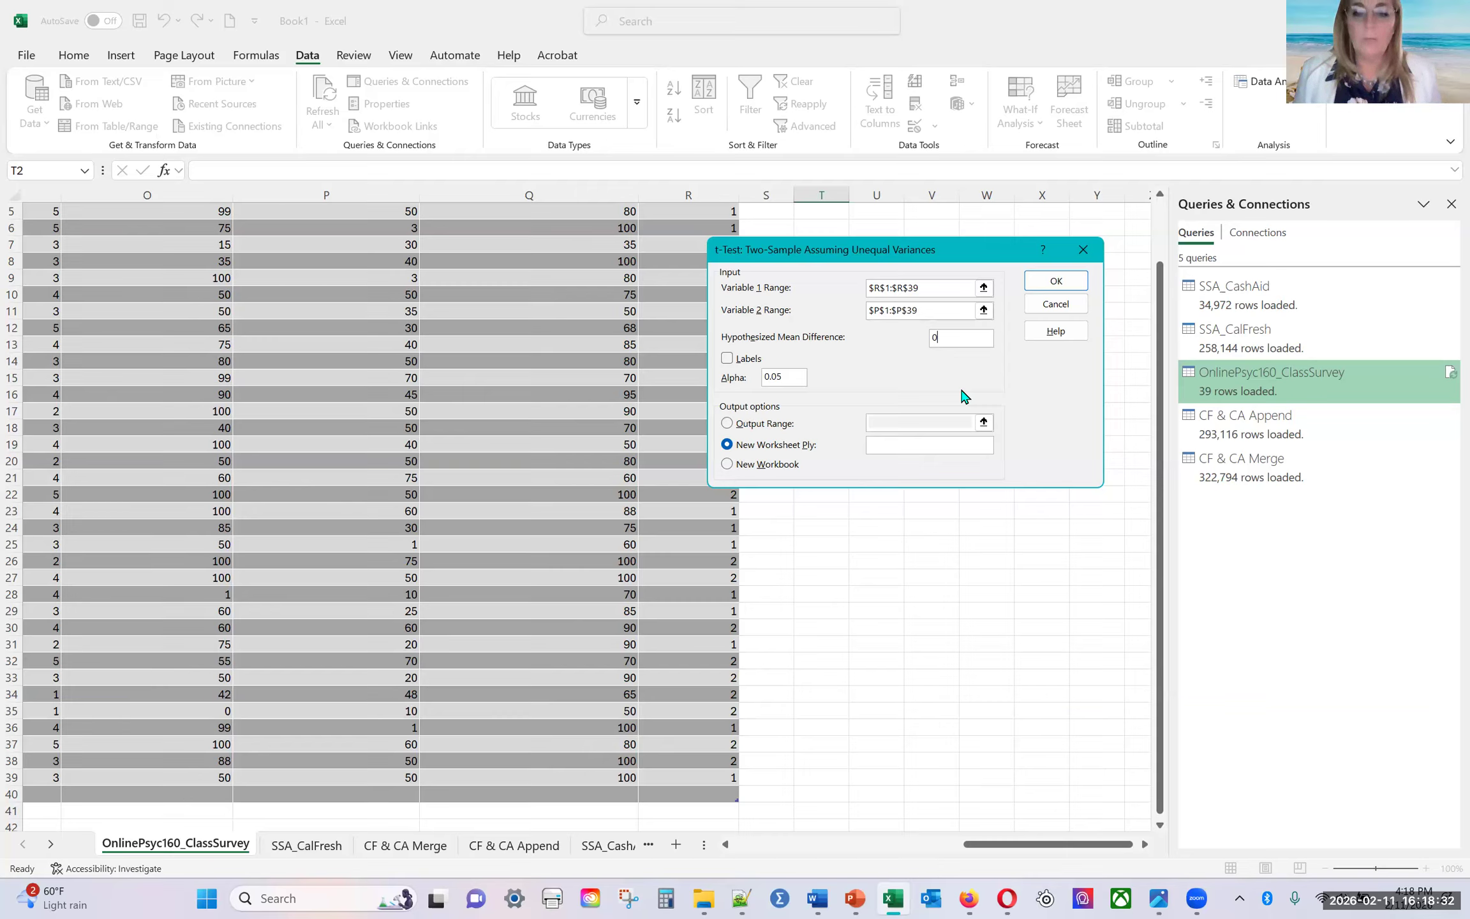
click(728, 359)
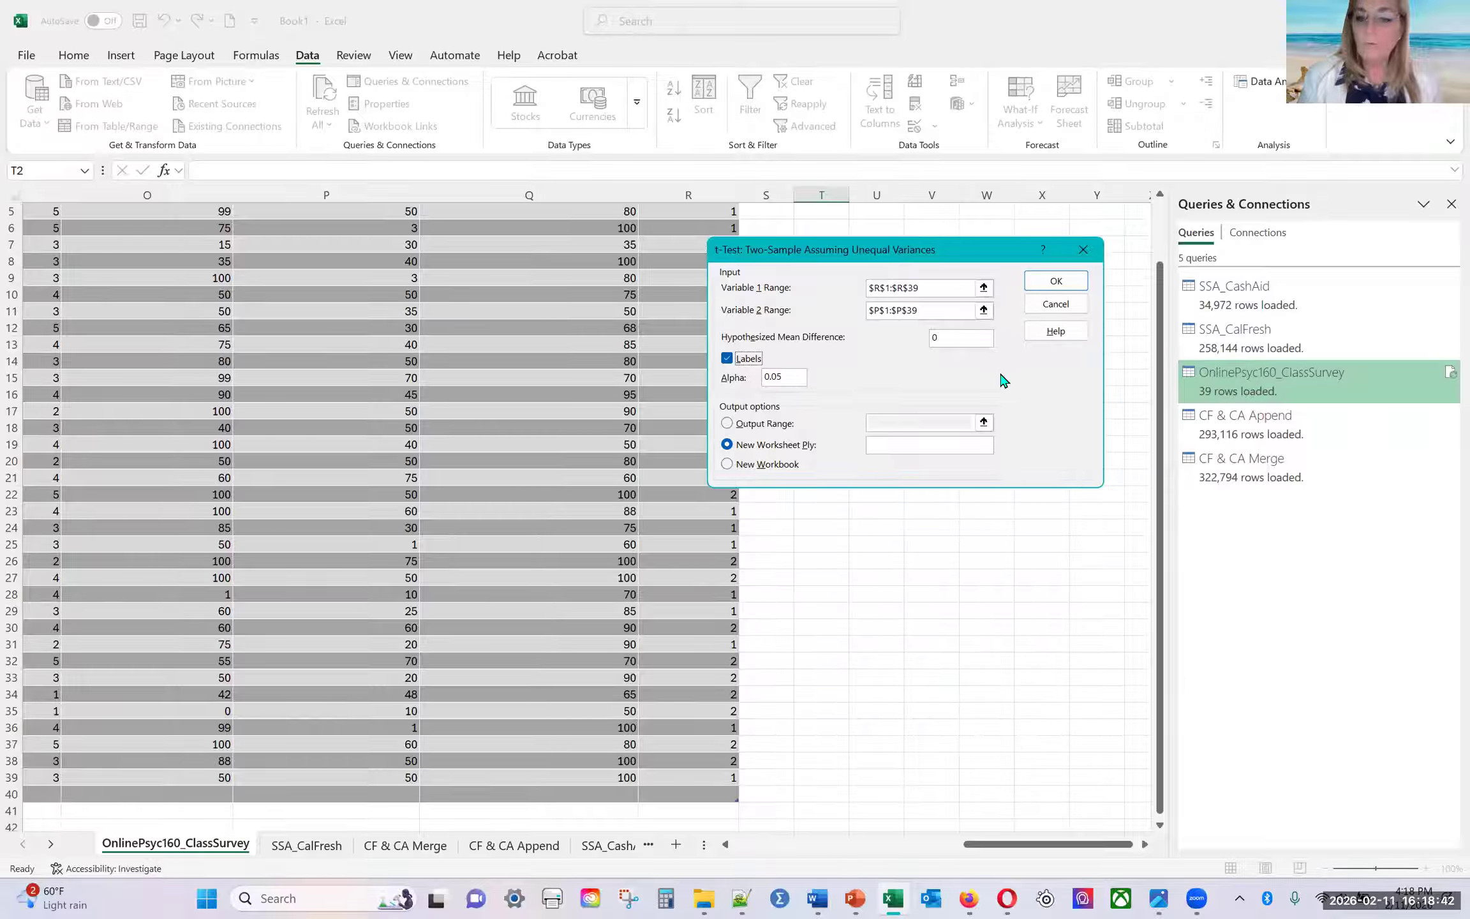
Step: Set the t-test's Output Range to cell $T$2 on the survey sheet and run the test
click(727, 424)
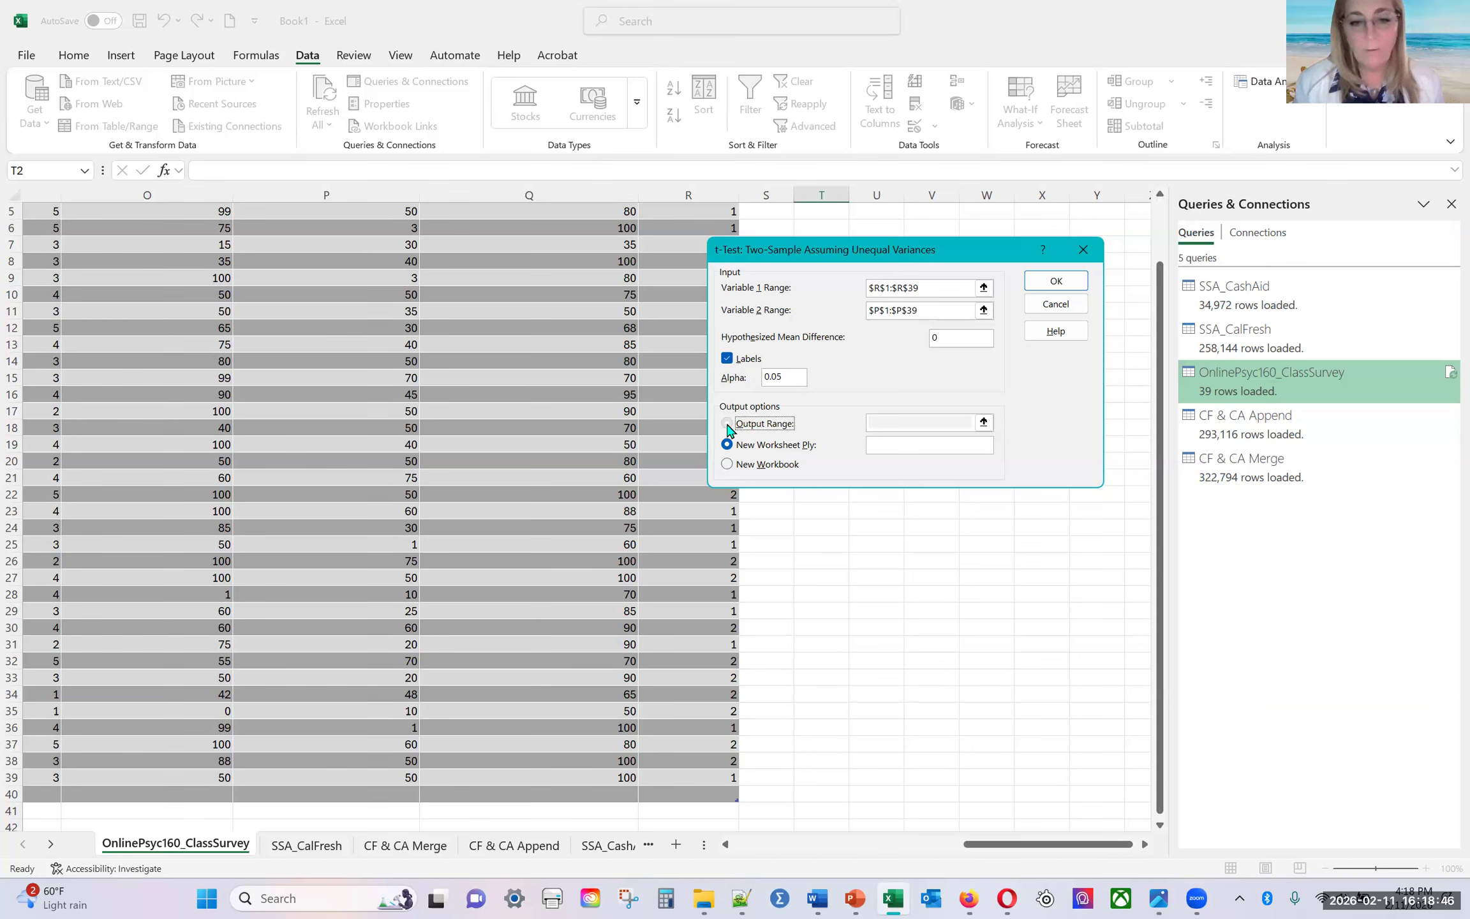
click(980, 417)
scroll(976, 404, up, 2)
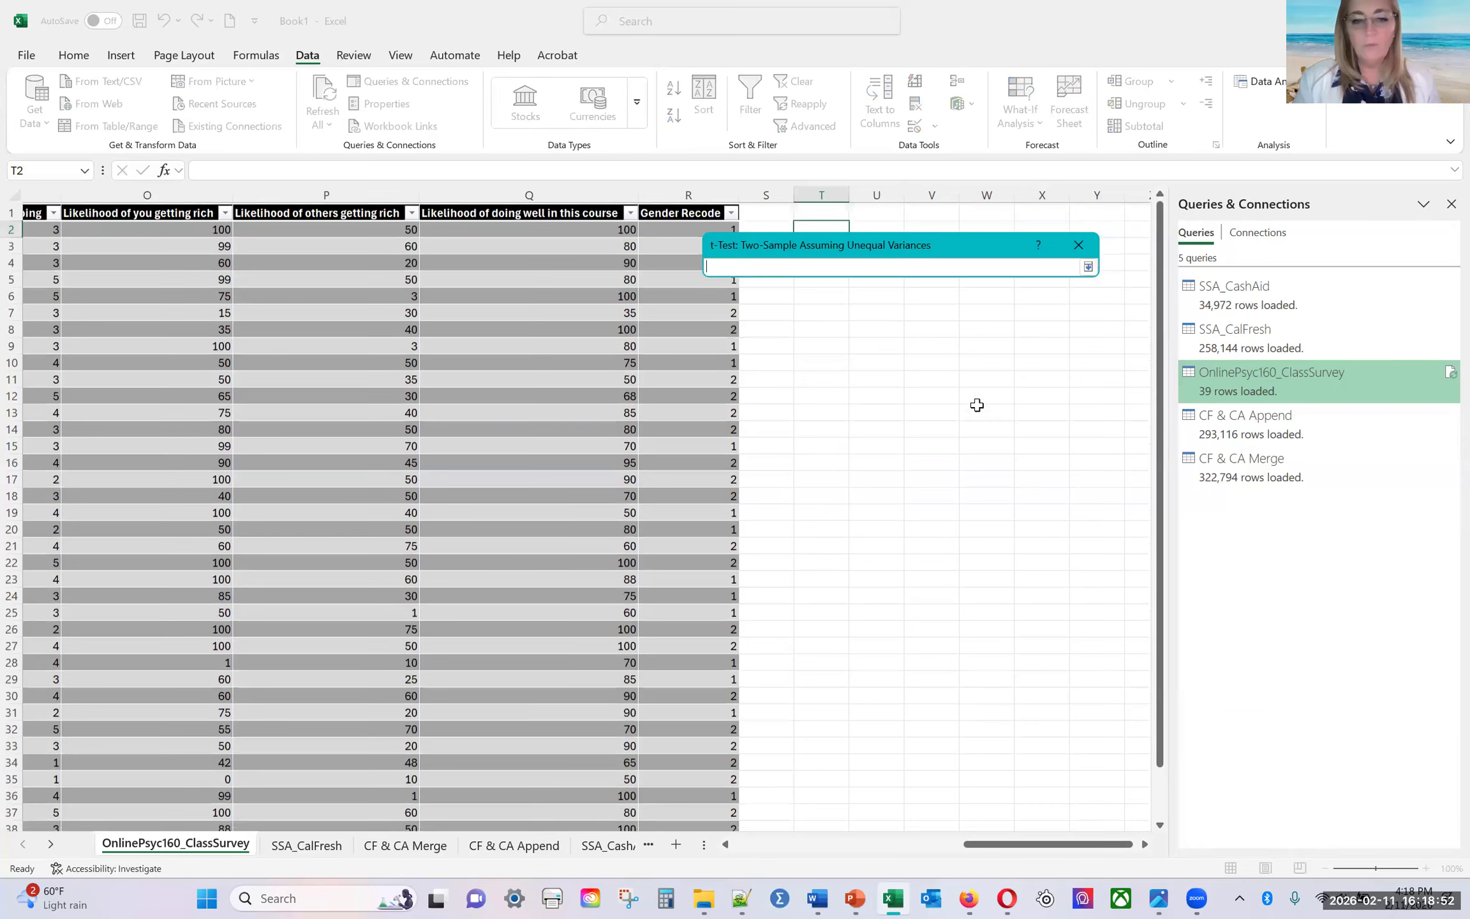
drag(975, 249, 510, 338)
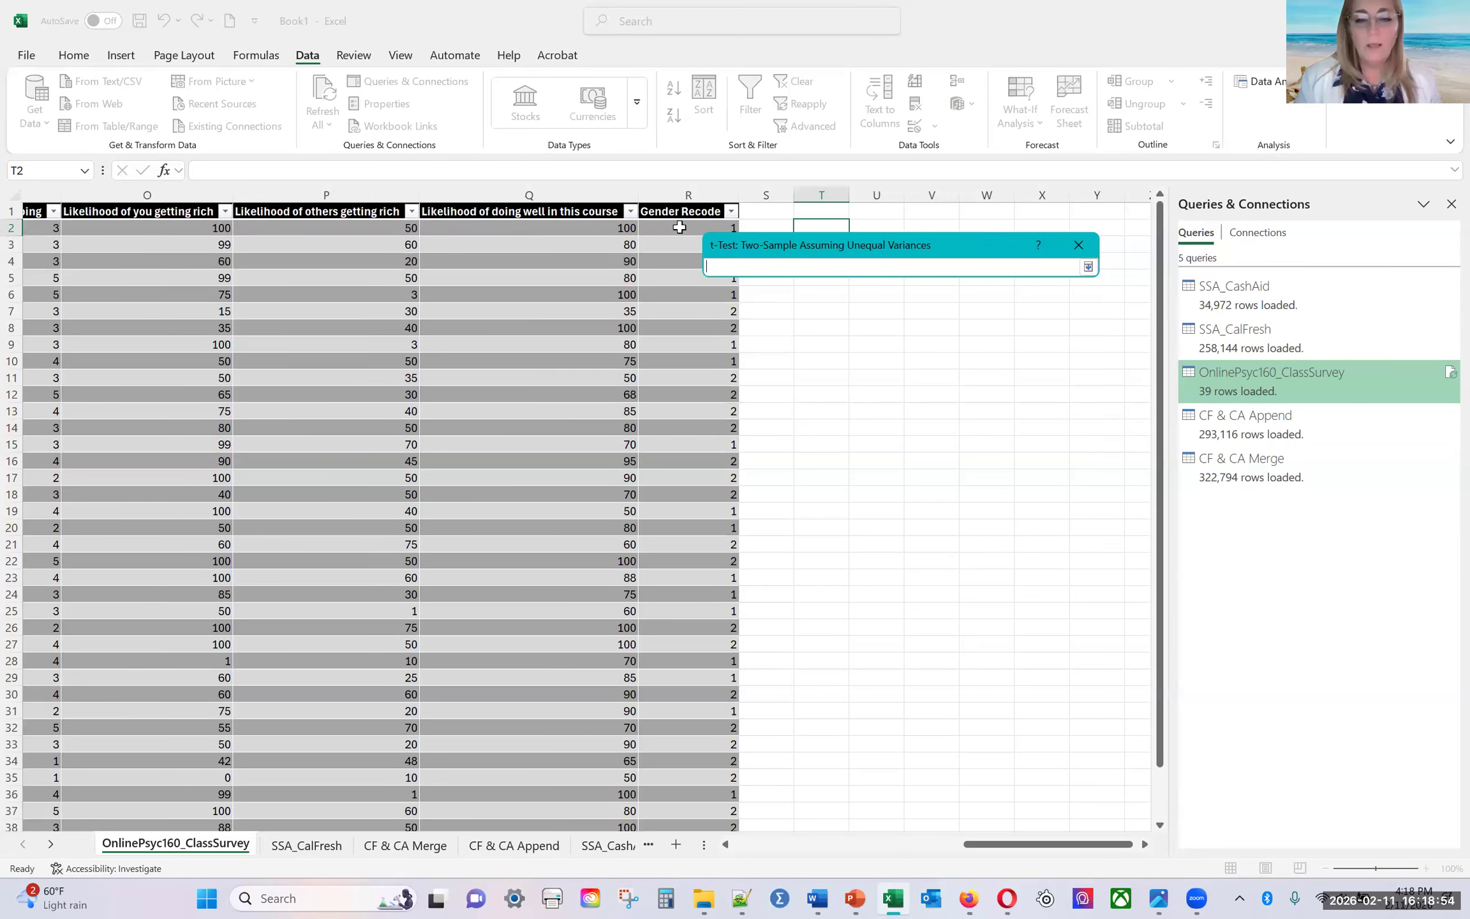
click(820, 229)
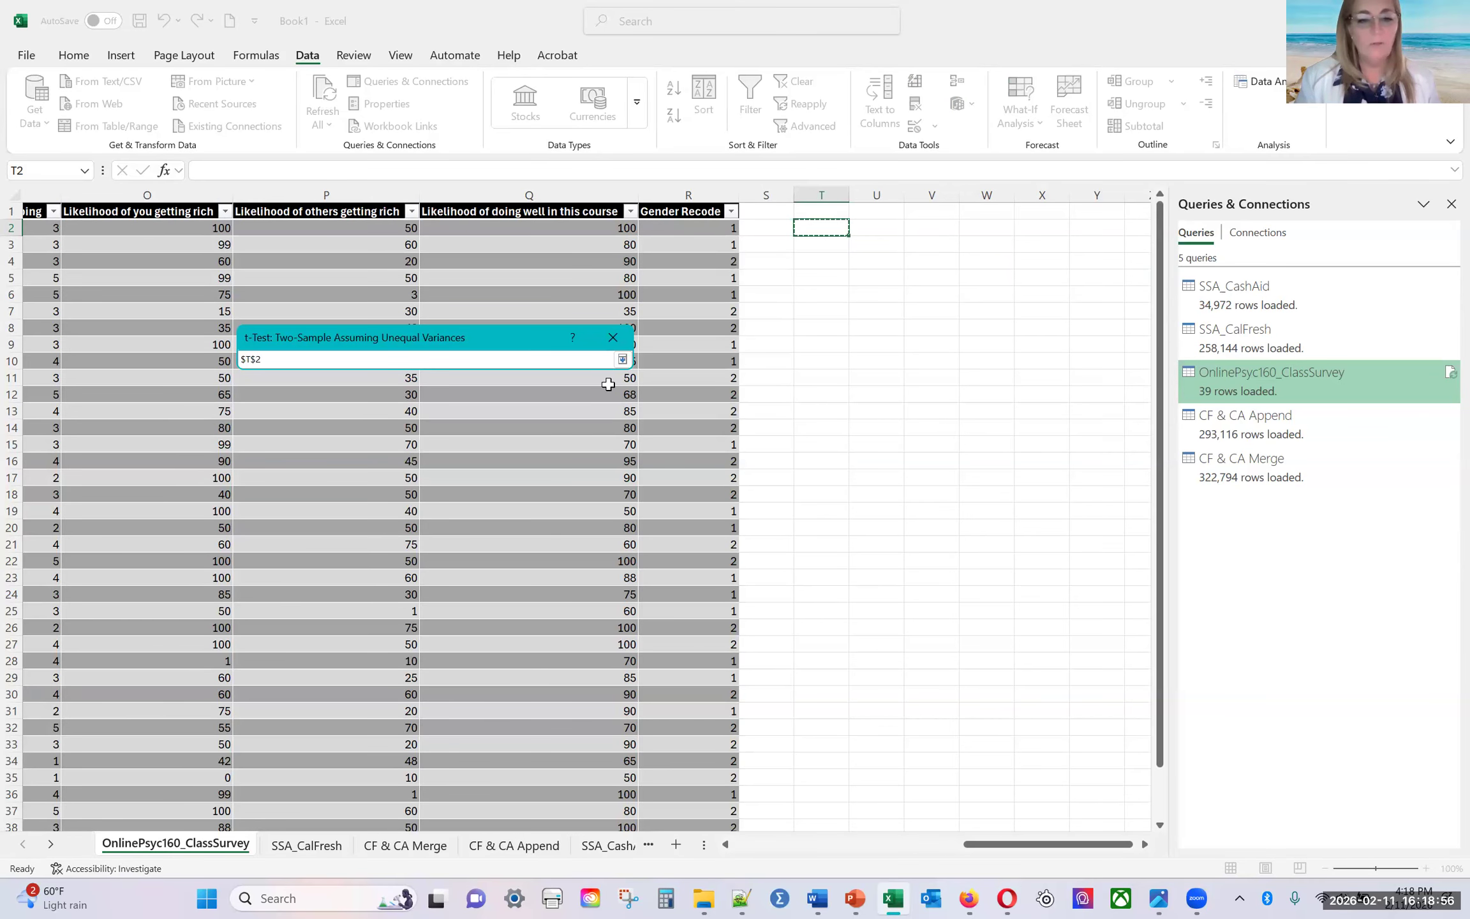
click(622, 360)
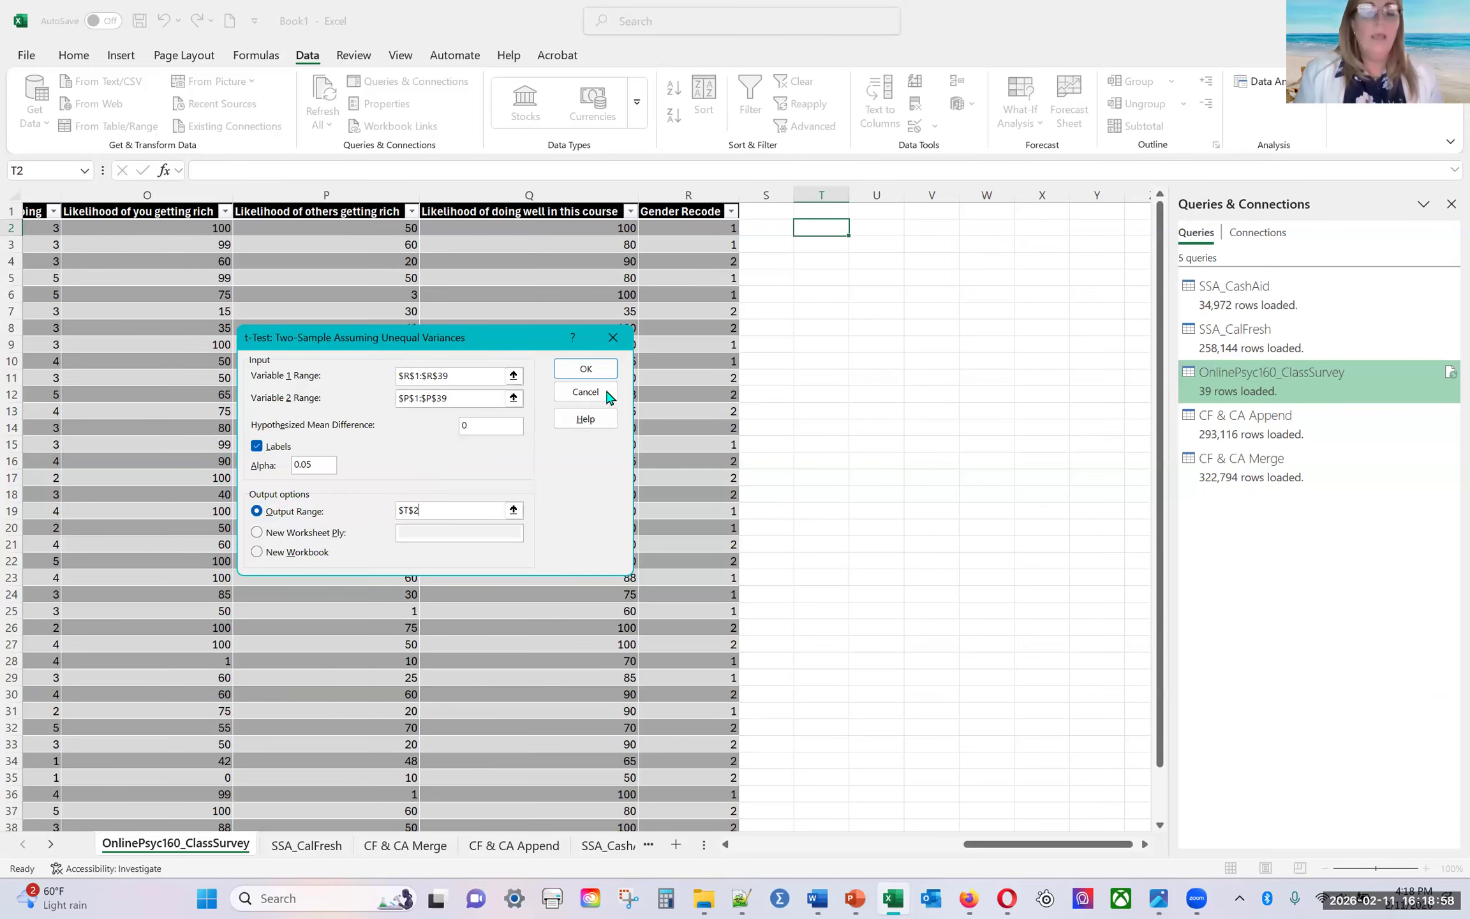
click(594, 370)
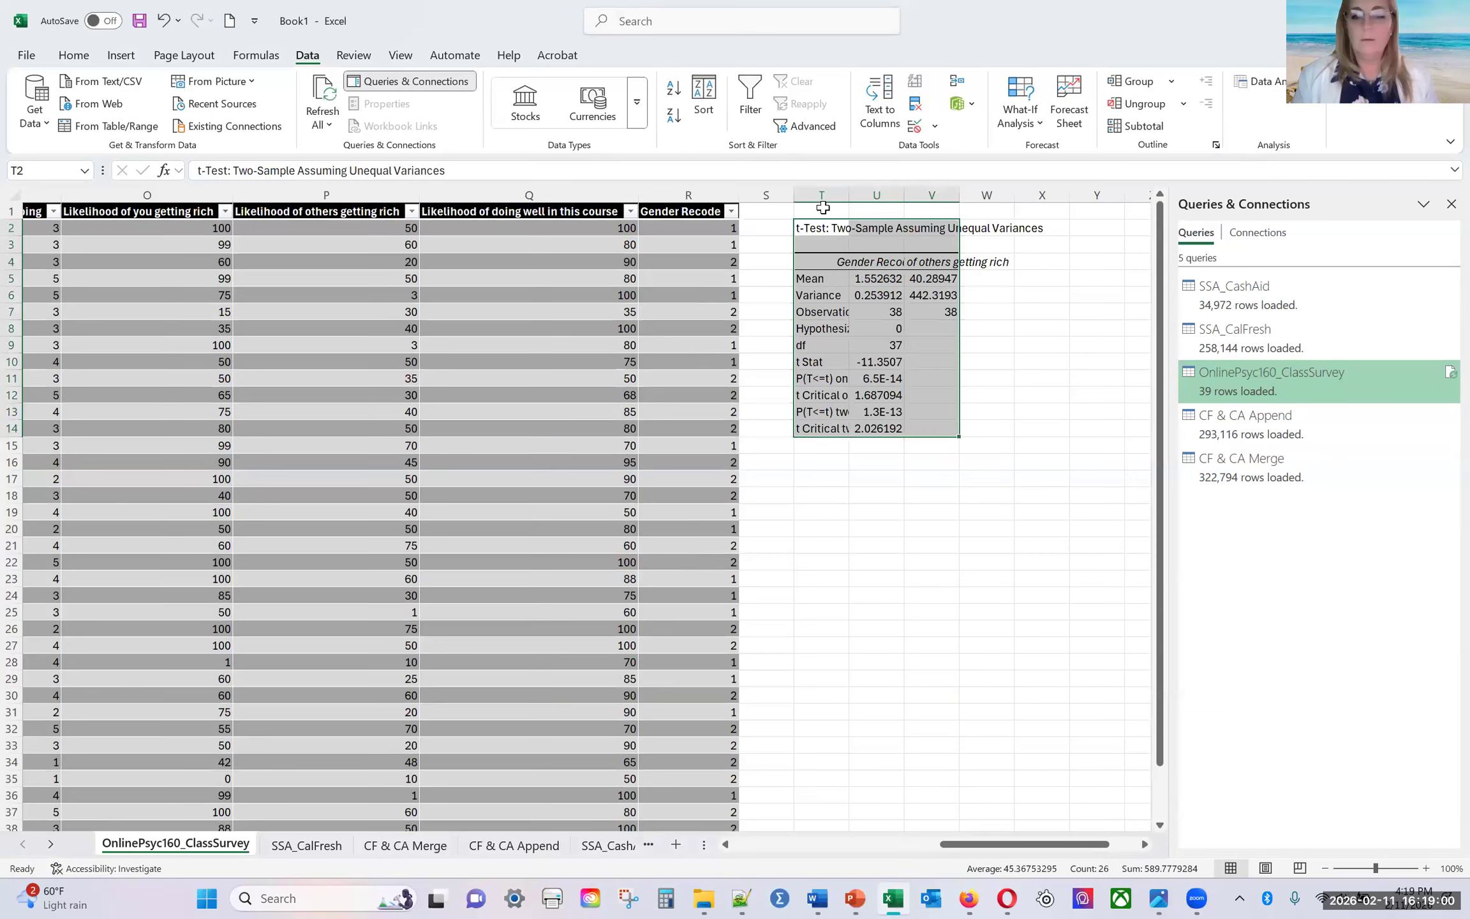
Step: Autofit columns T, U and V so the t-test output's labels, headings and values fit
drag(848, 193, 849, 192)
double_click(849, 192)
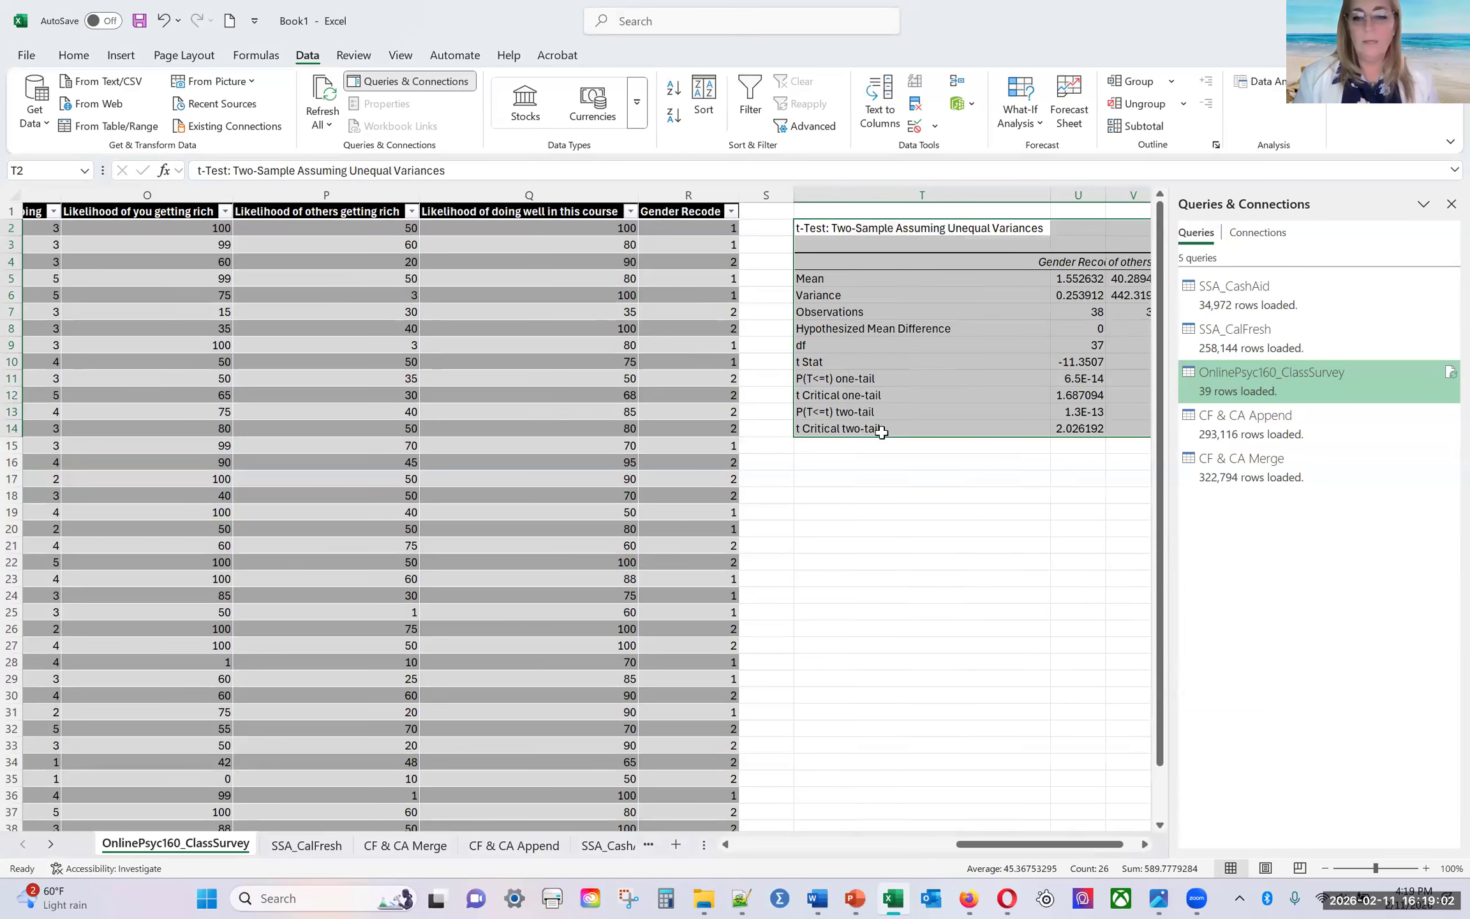
scroll(889, 492, right, 3)
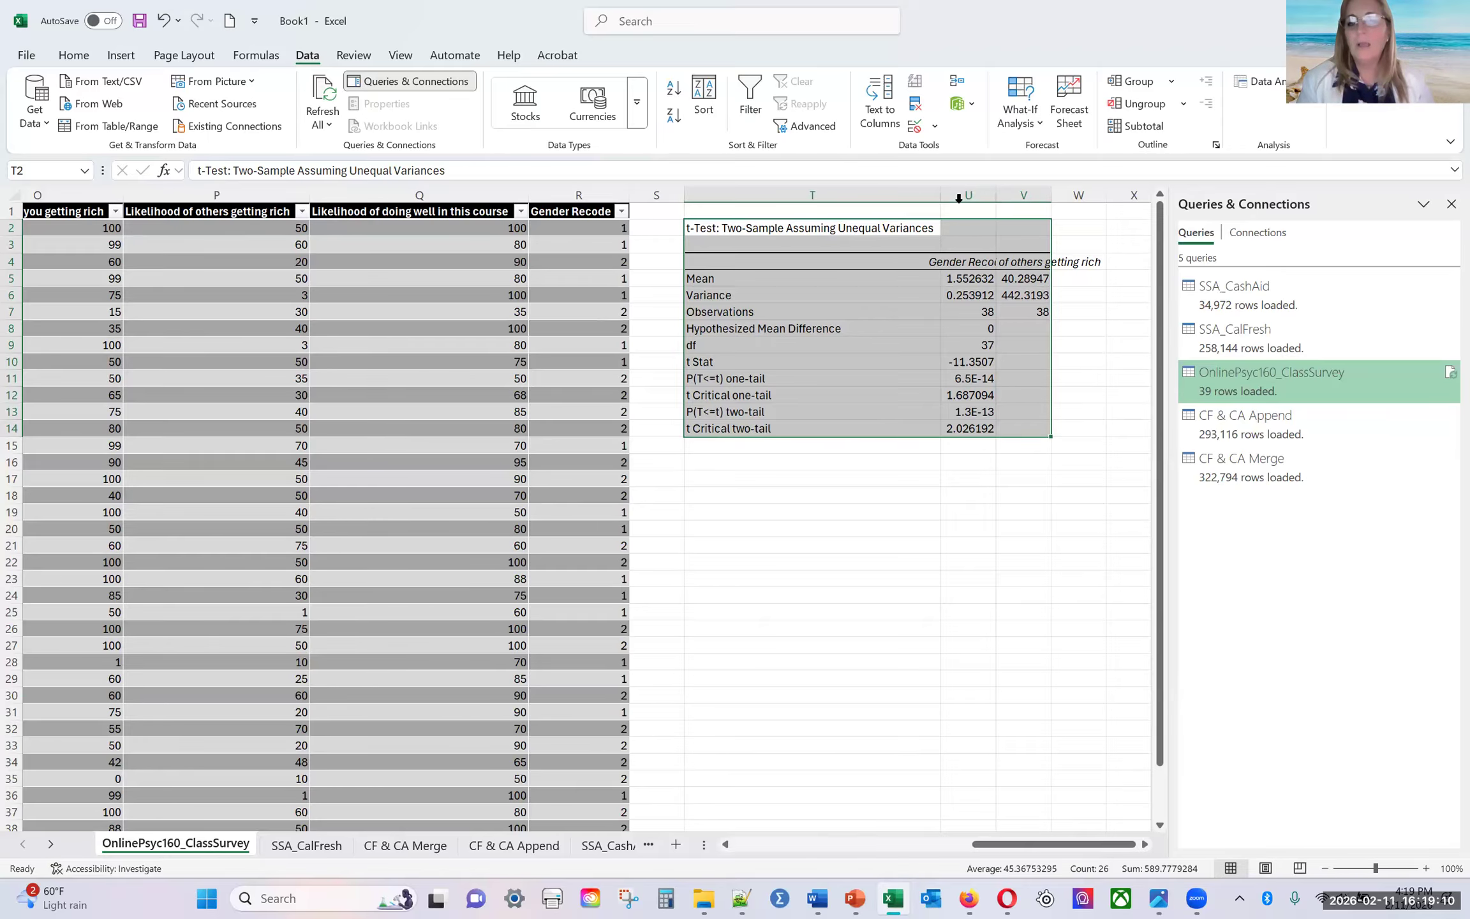
double_click(996, 200)
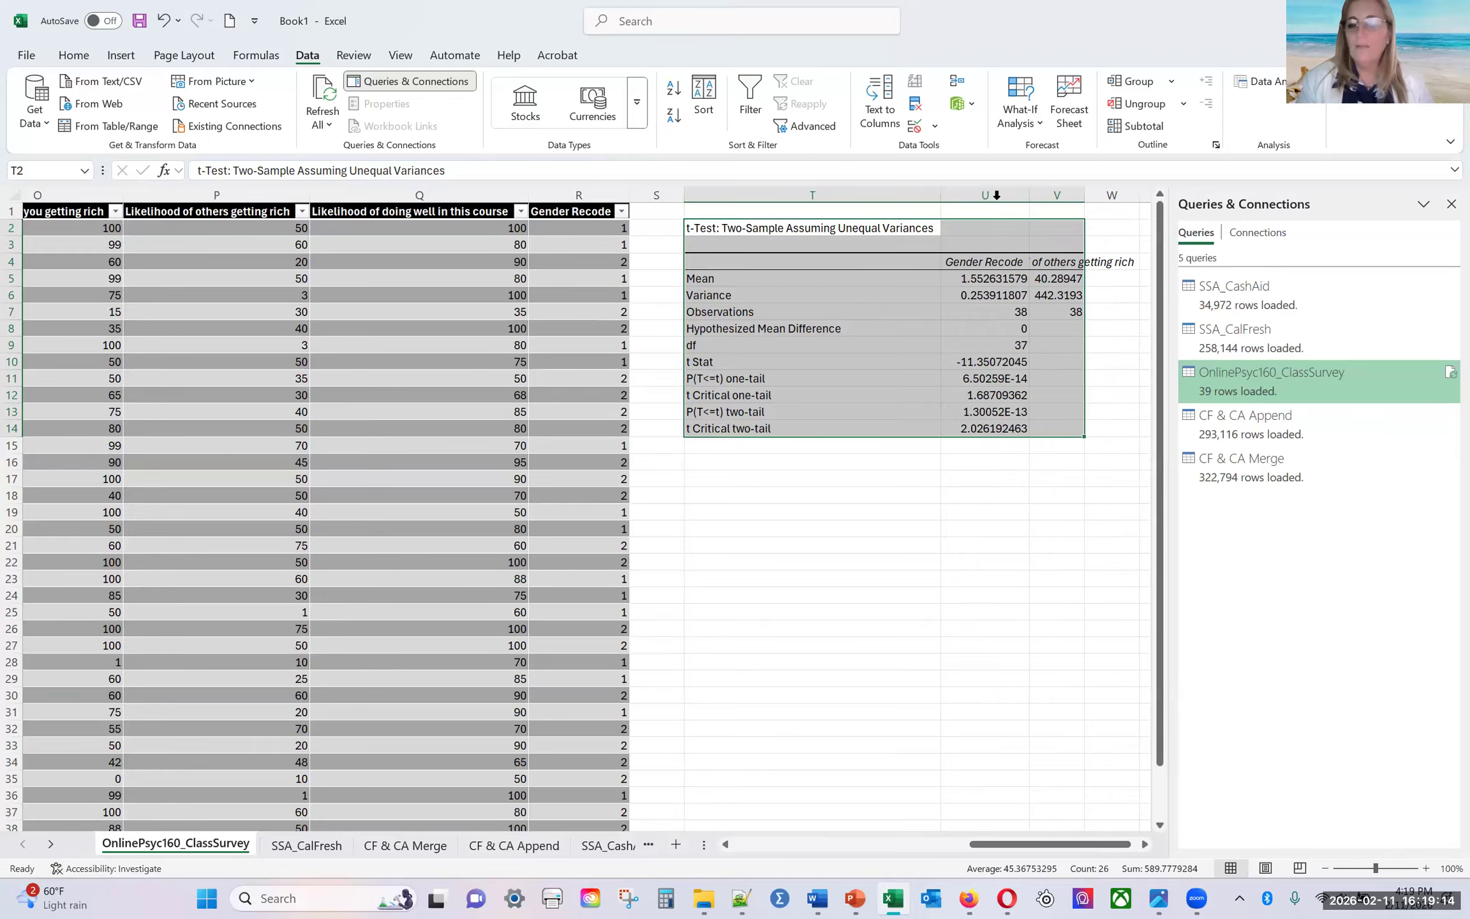
double_click(1084, 198)
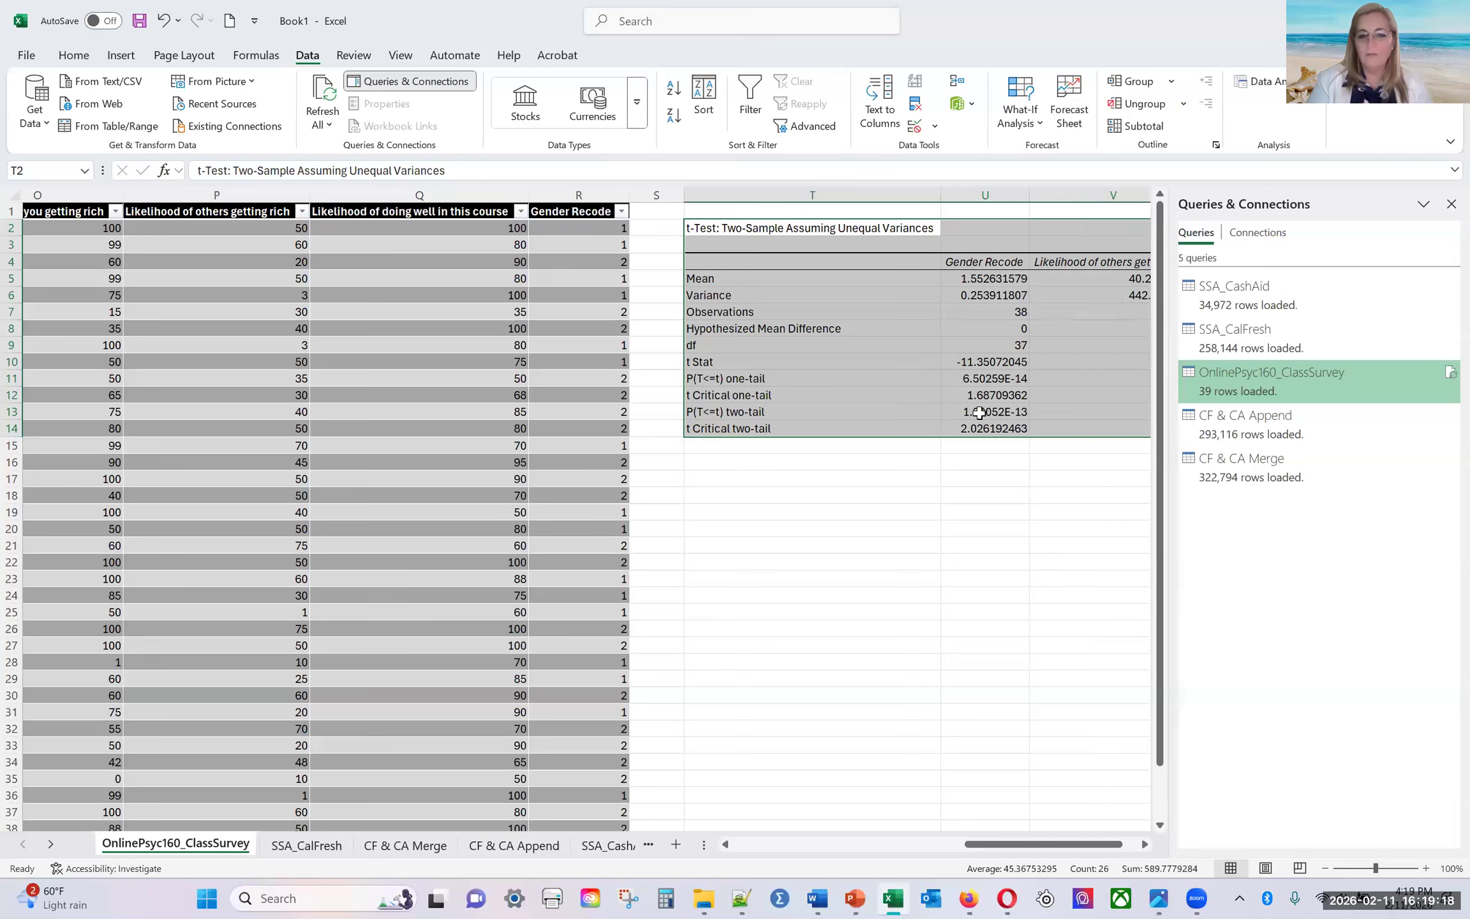
scroll(981, 413, right, 2)
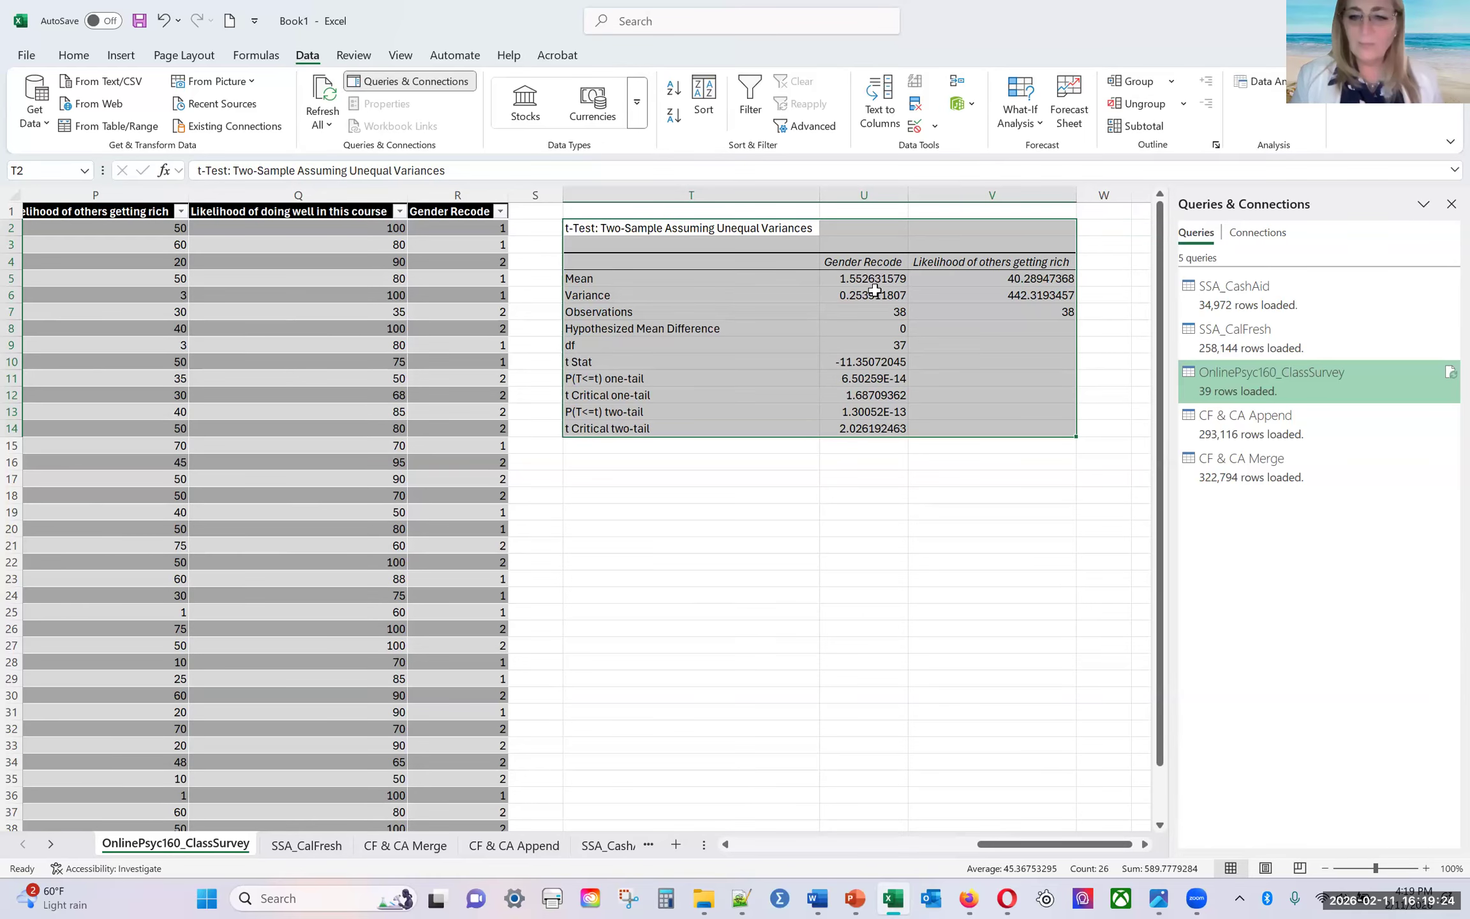
Step: Examine the t-test output's variable headings, observation counts and the means of Gender Recode and Likelihood of others getting rich
click(983, 260)
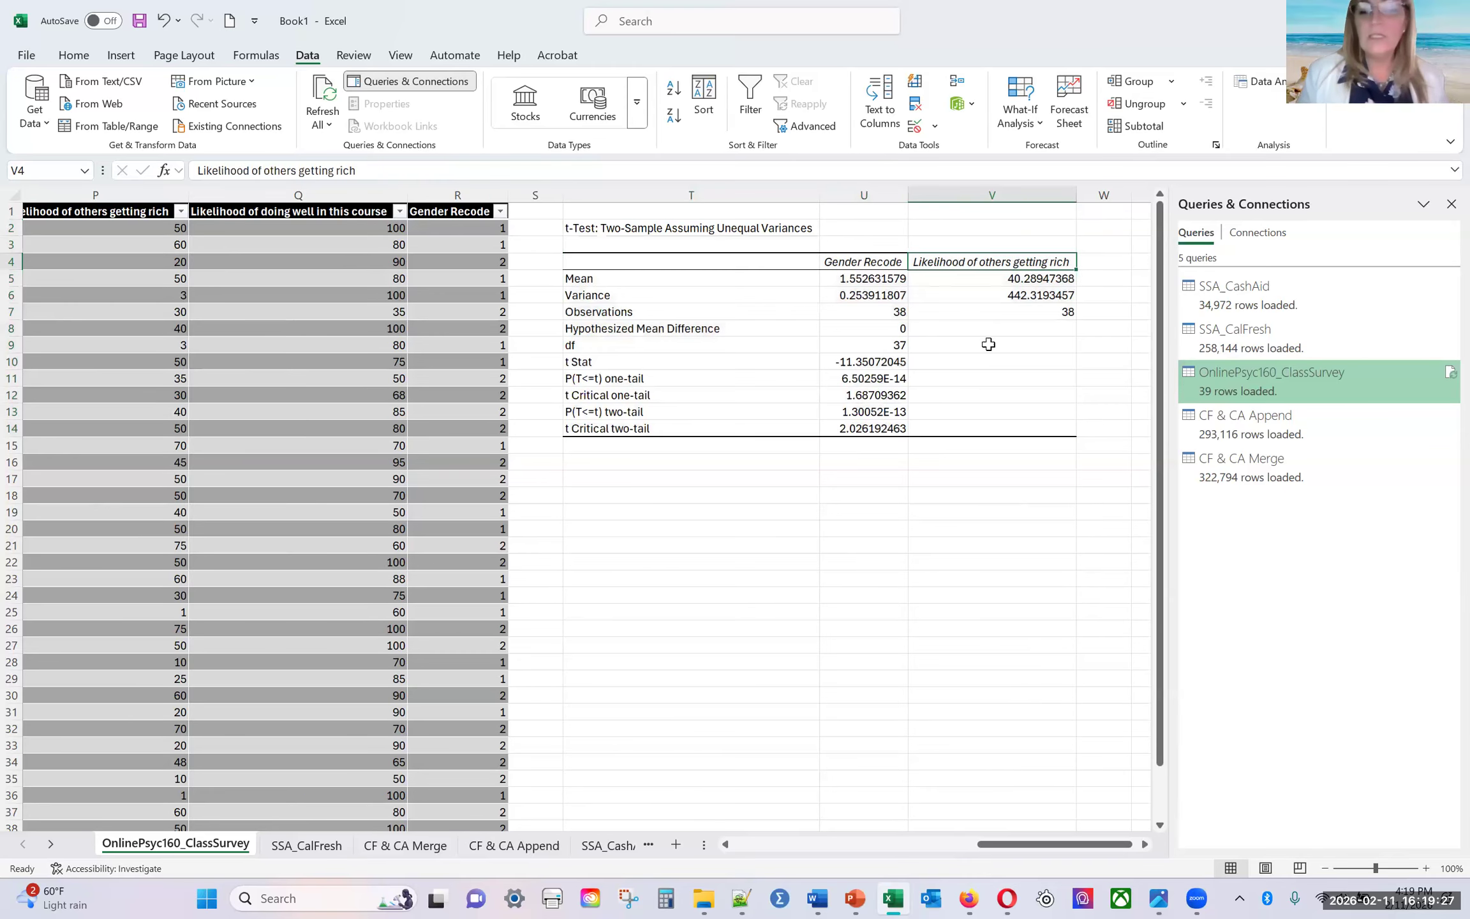
click(852, 265)
drag(851, 264, 845, 307)
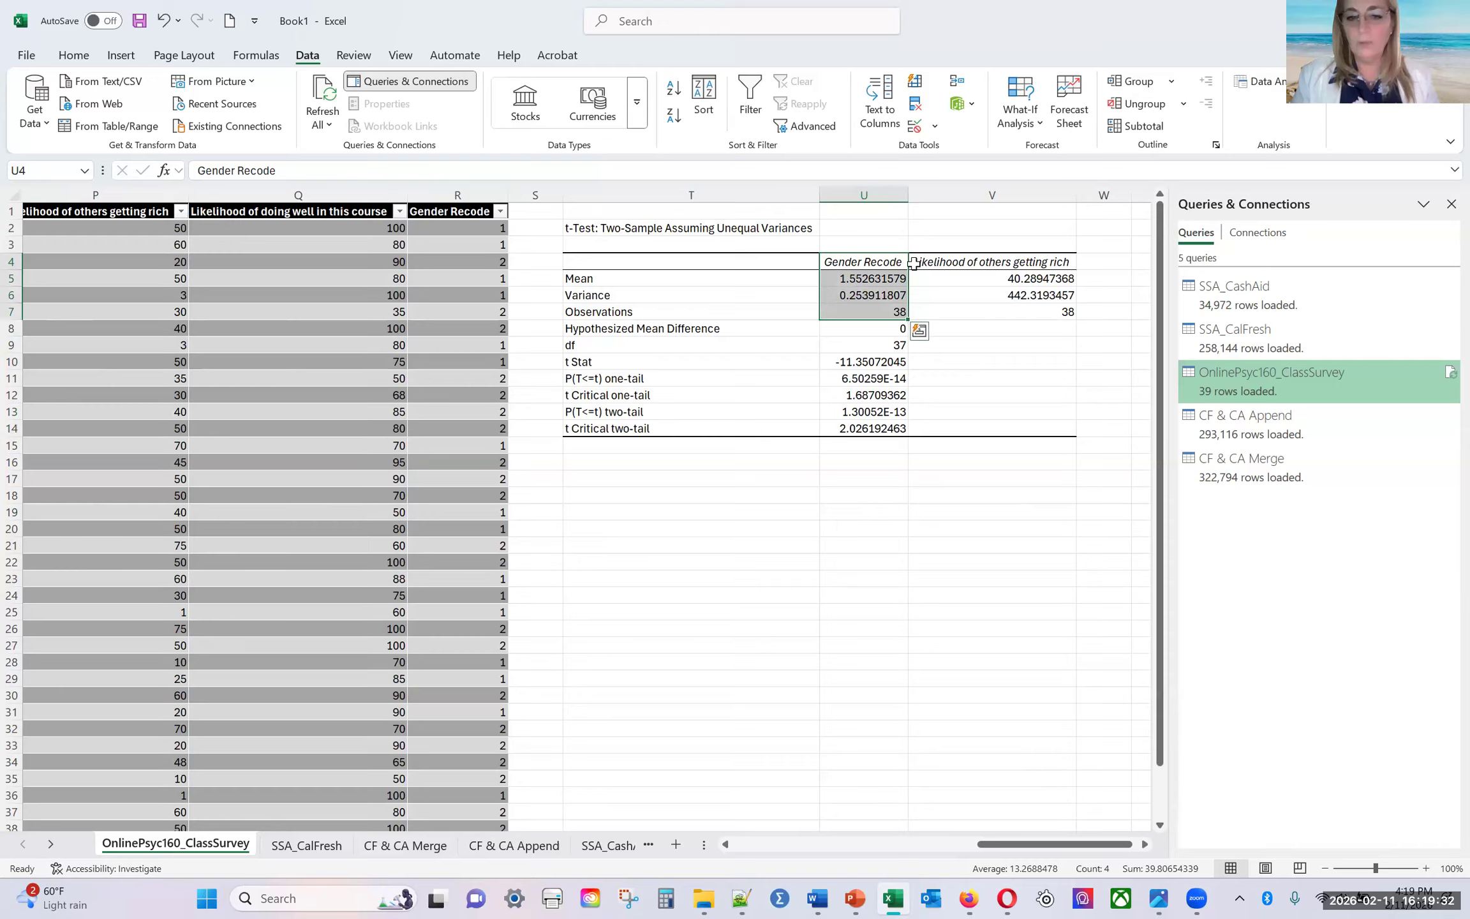
click(849, 263)
click(943, 260)
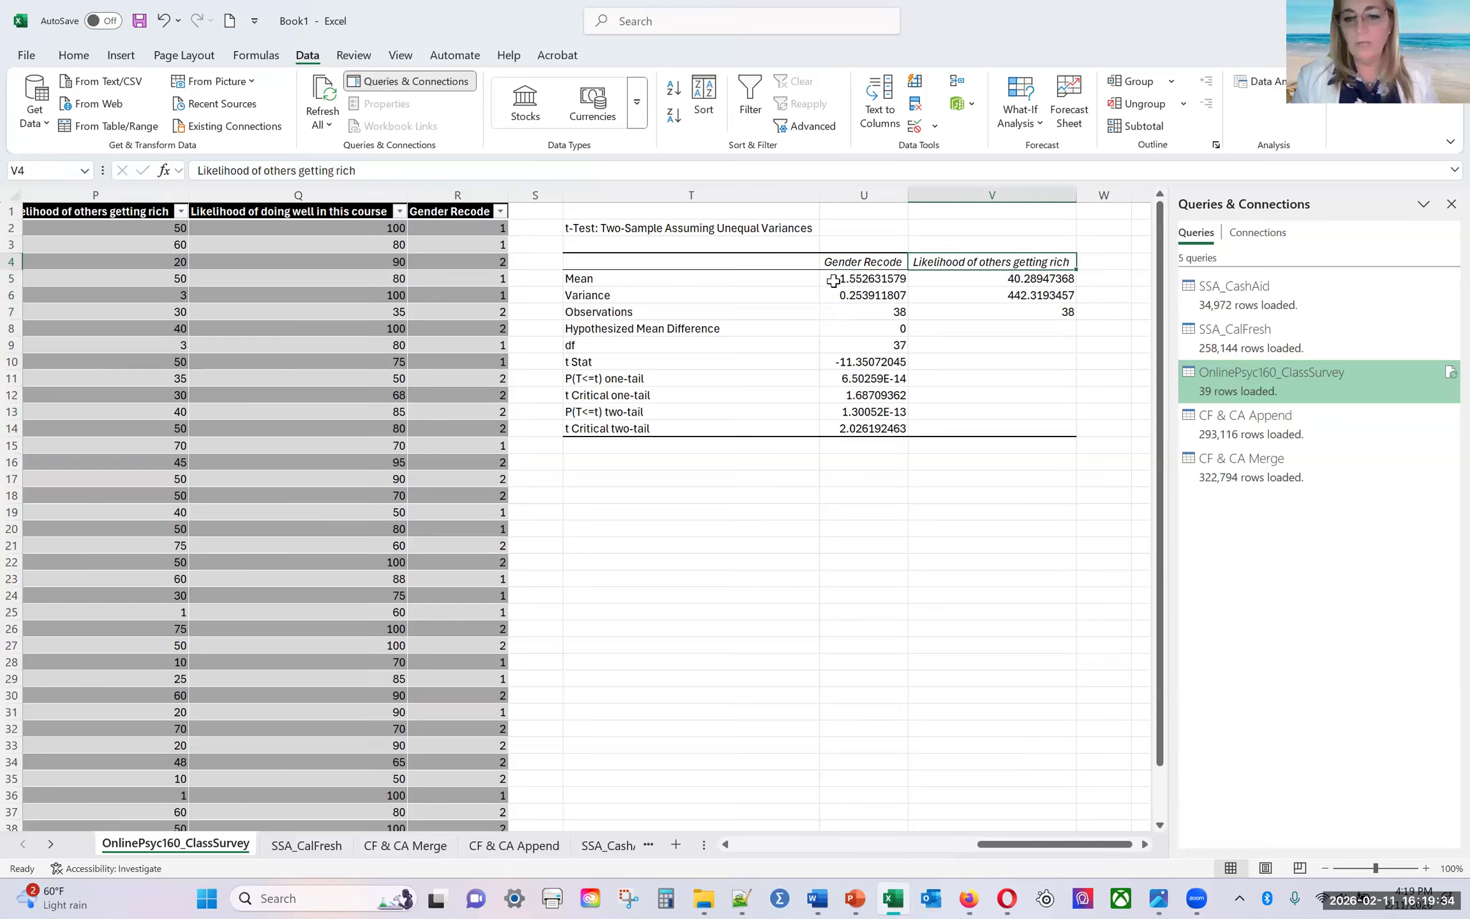
drag(1005, 313, 791, 309)
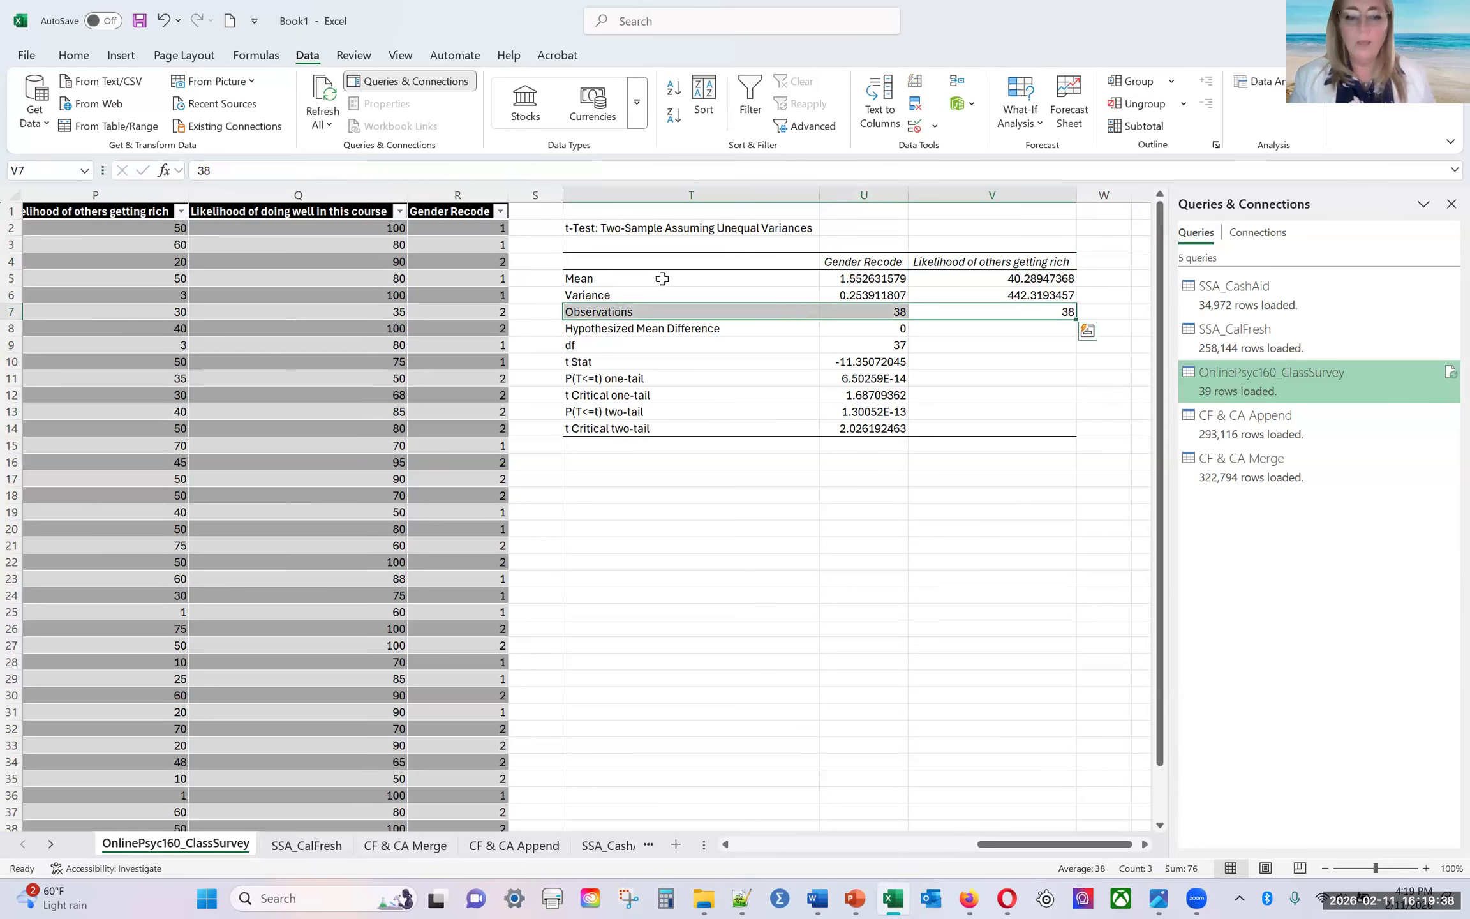
click(662, 279)
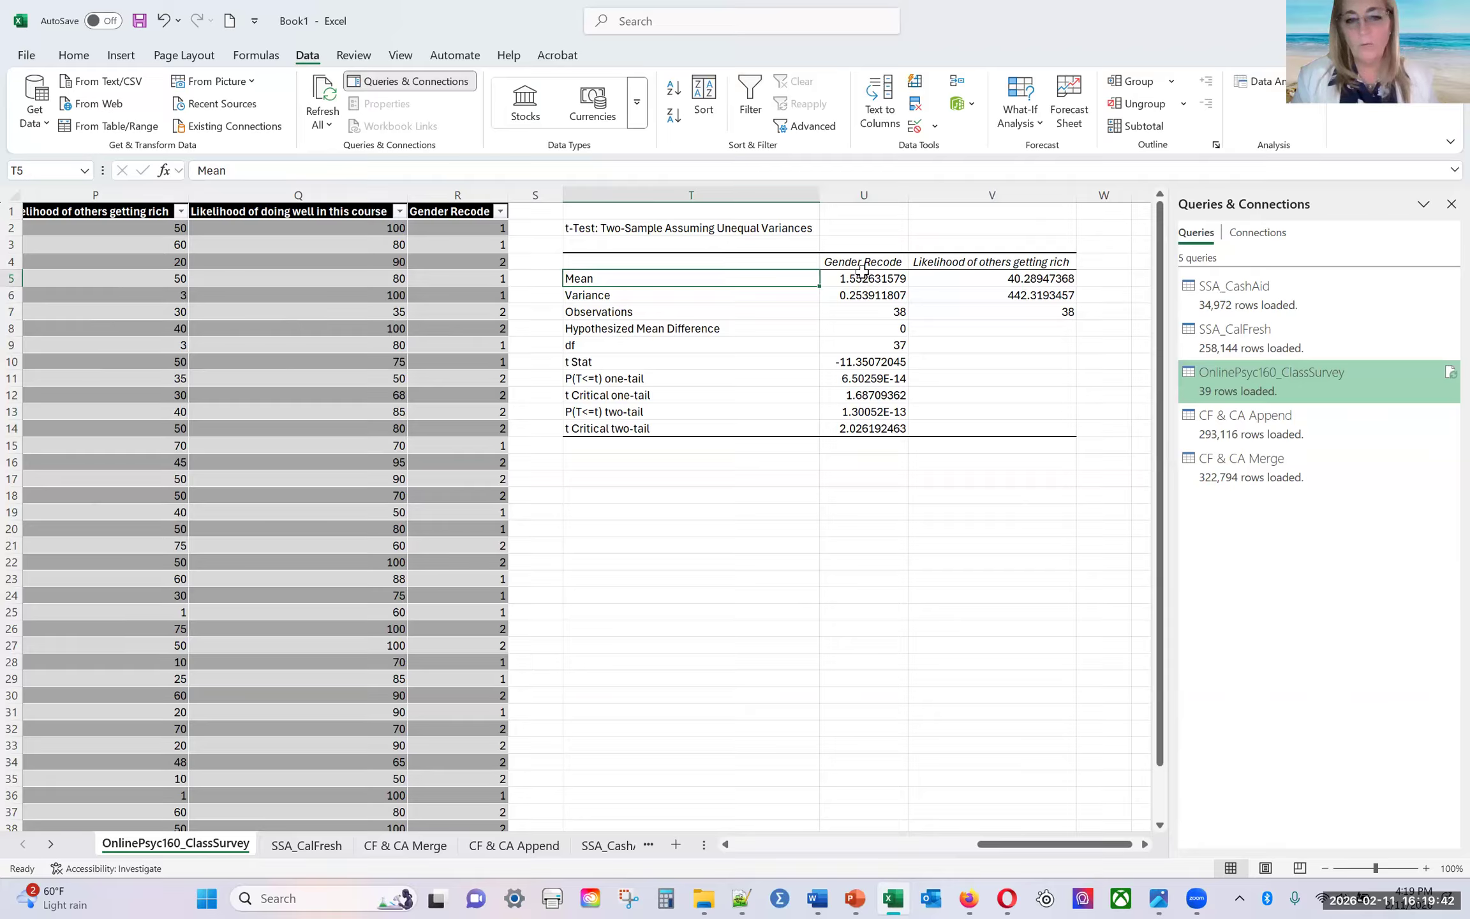
click(1014, 285)
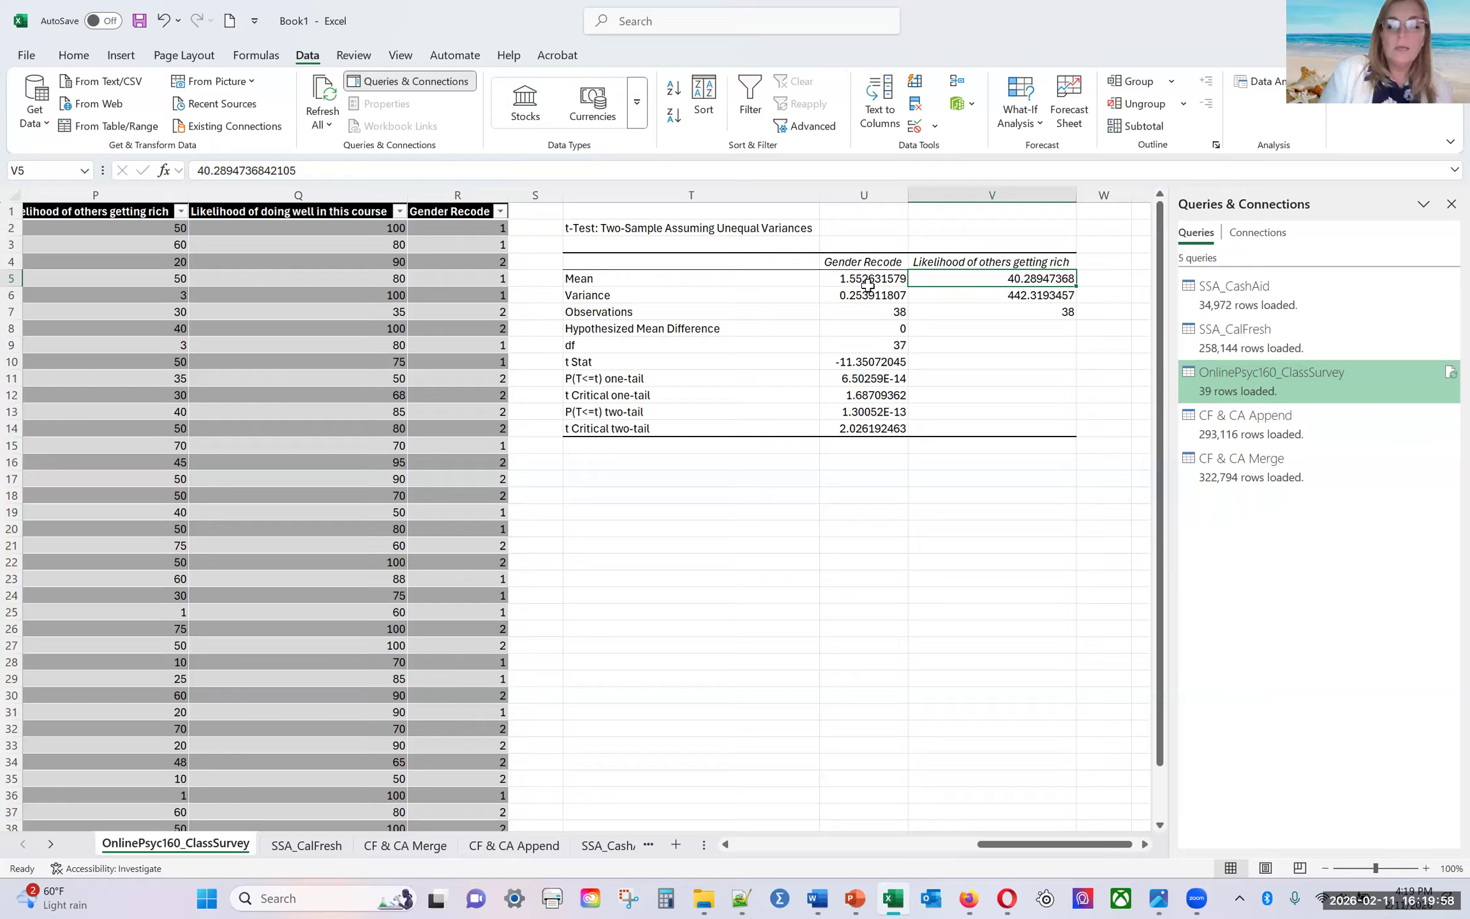
key(Left)
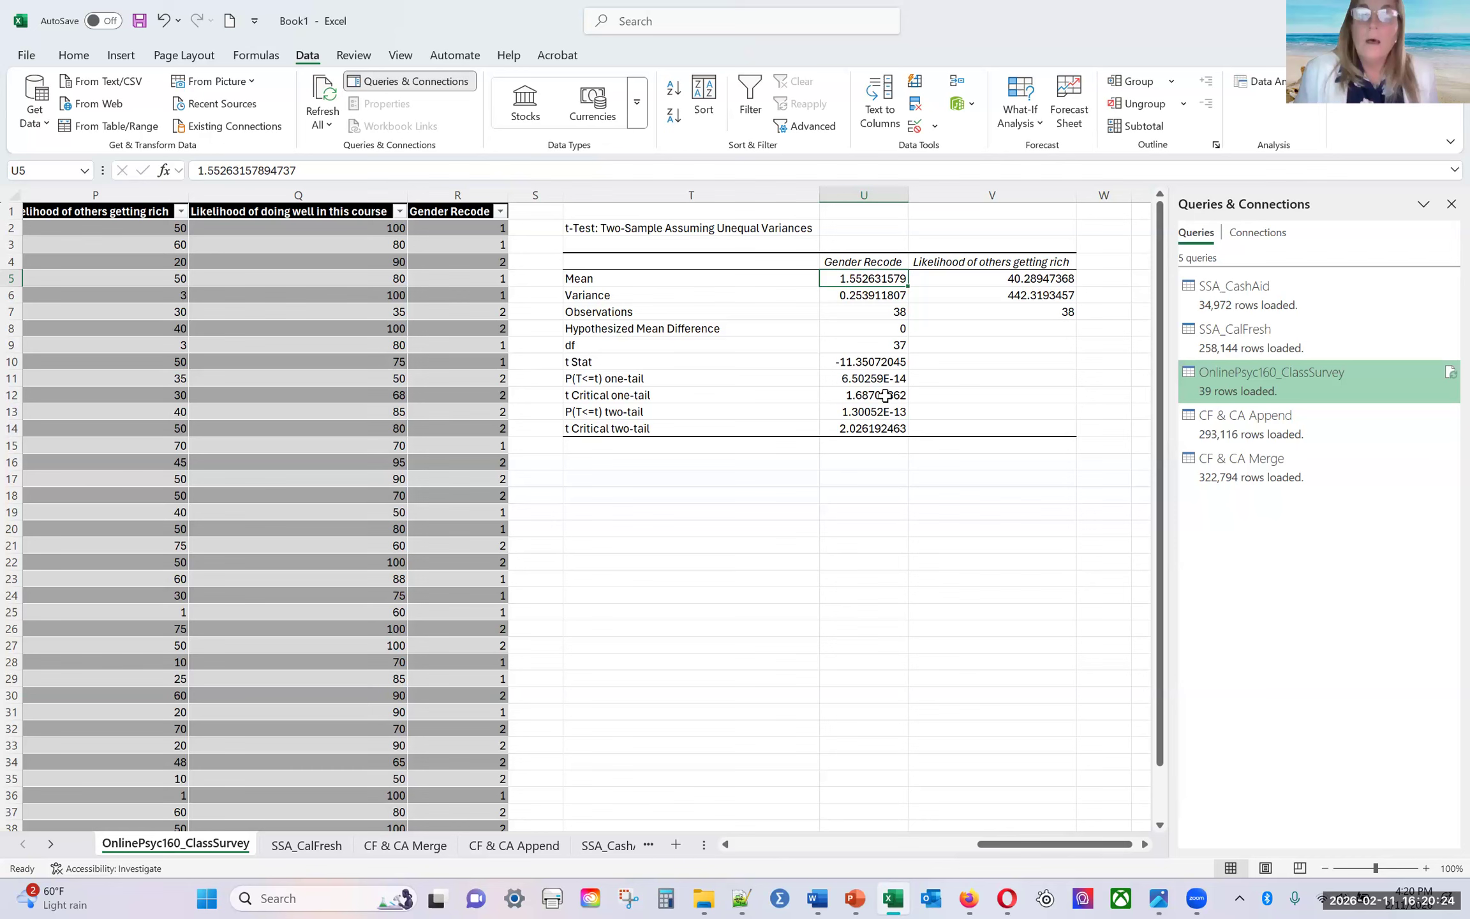
click(1029, 278)
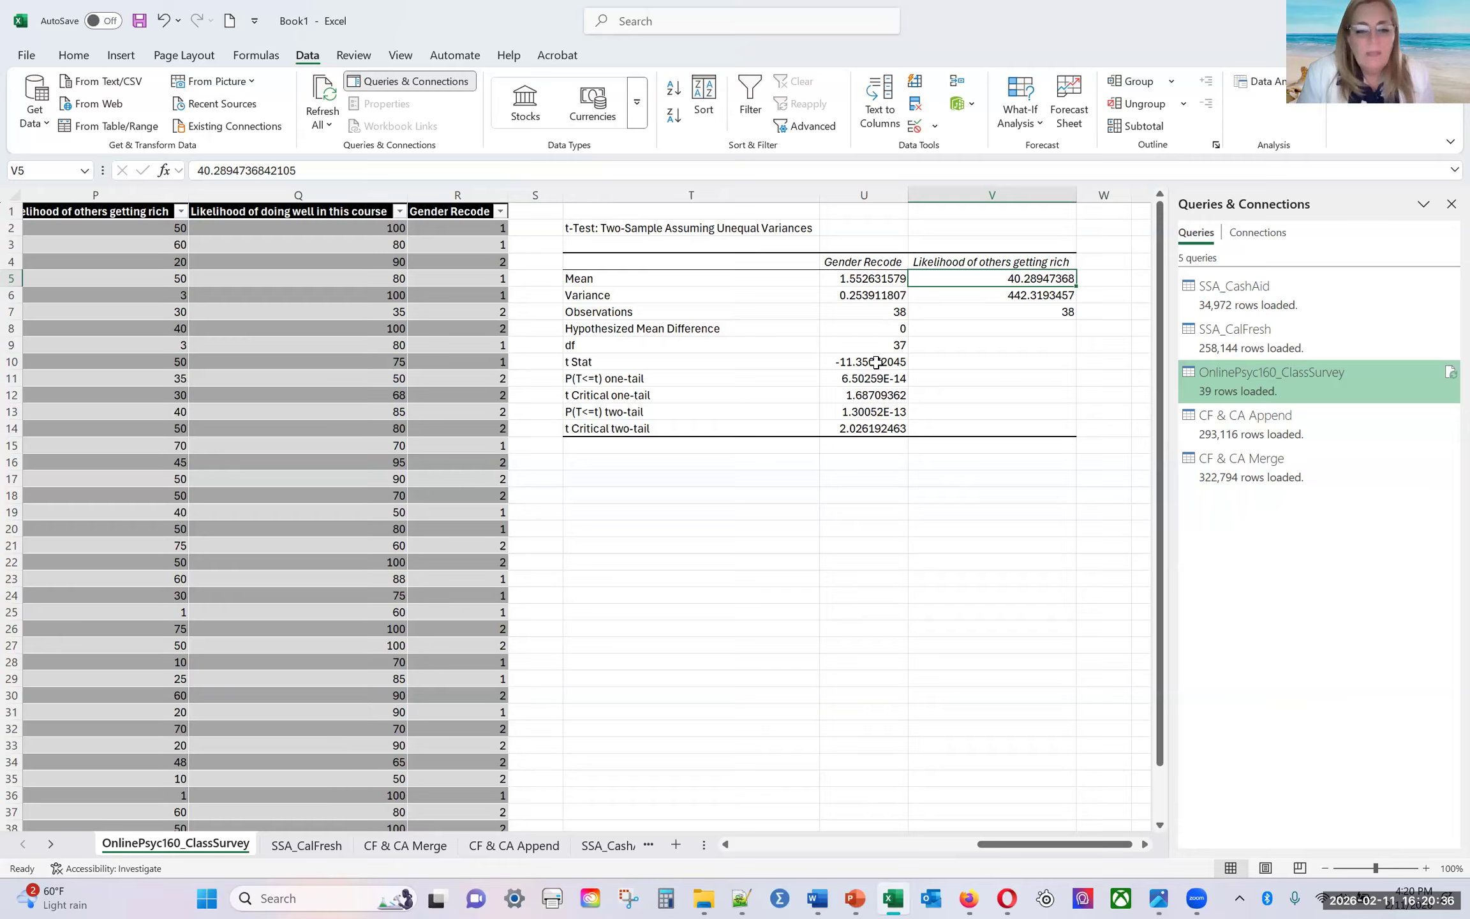
Step: Check the t-test's degrees of freedom against its observations, and read the one-tail and two-tail P values
click(846, 344)
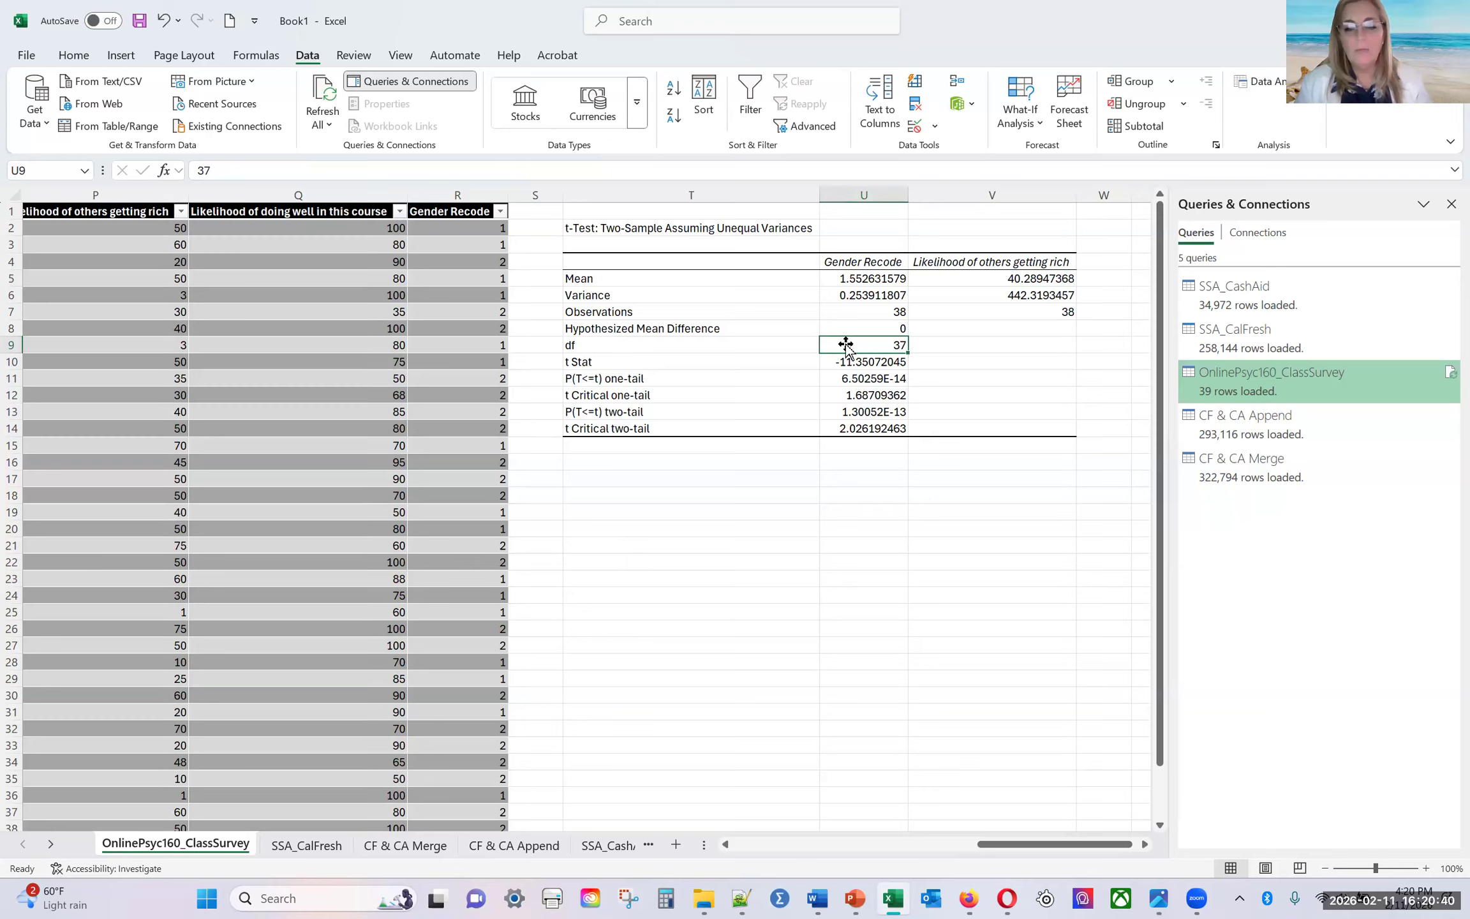
click(831, 311)
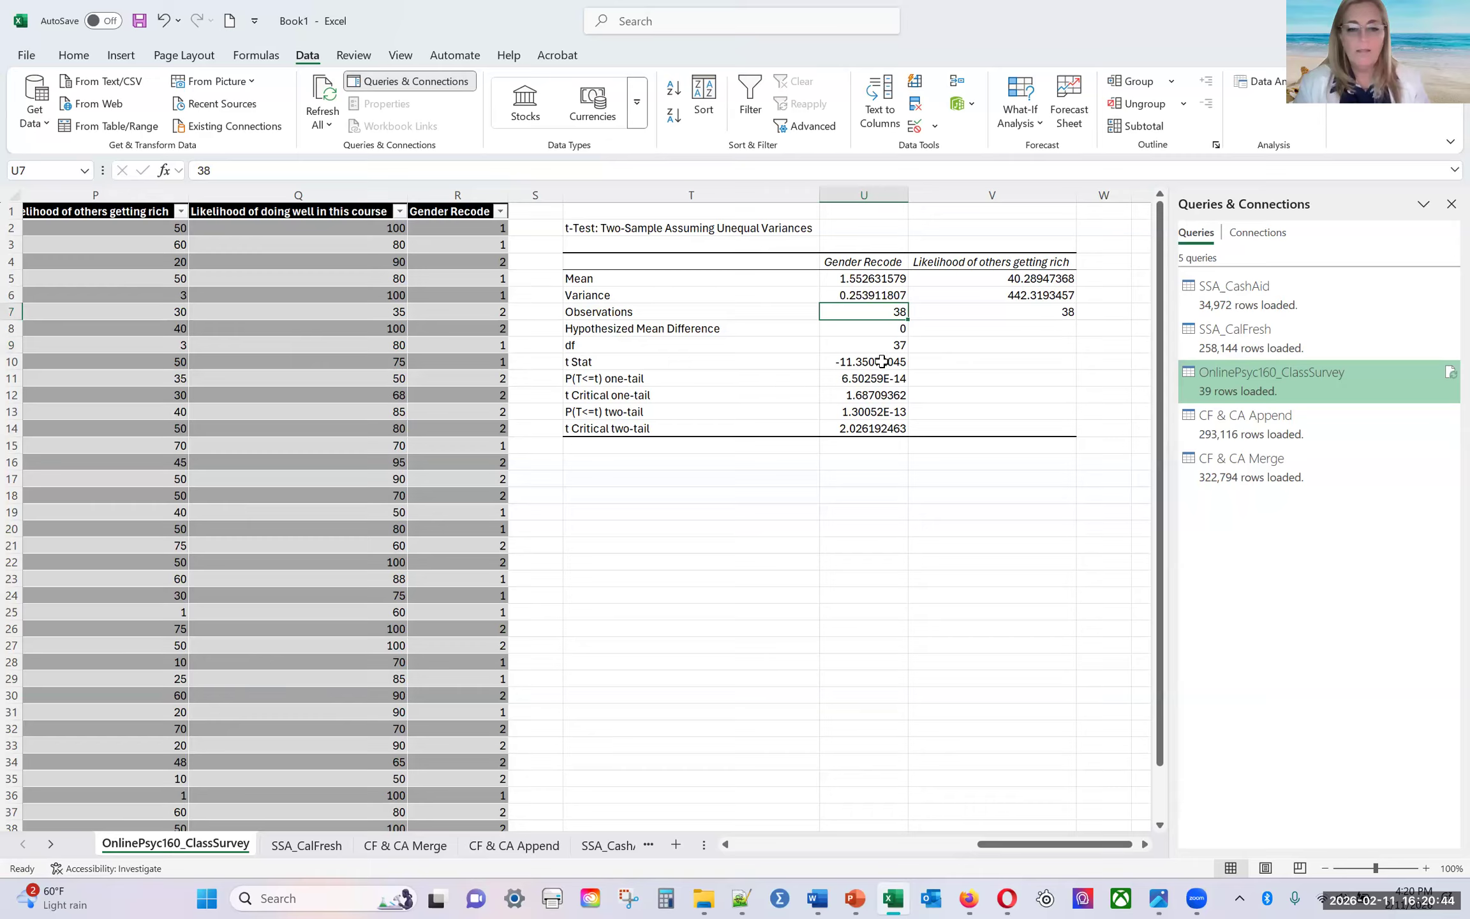
click(844, 381)
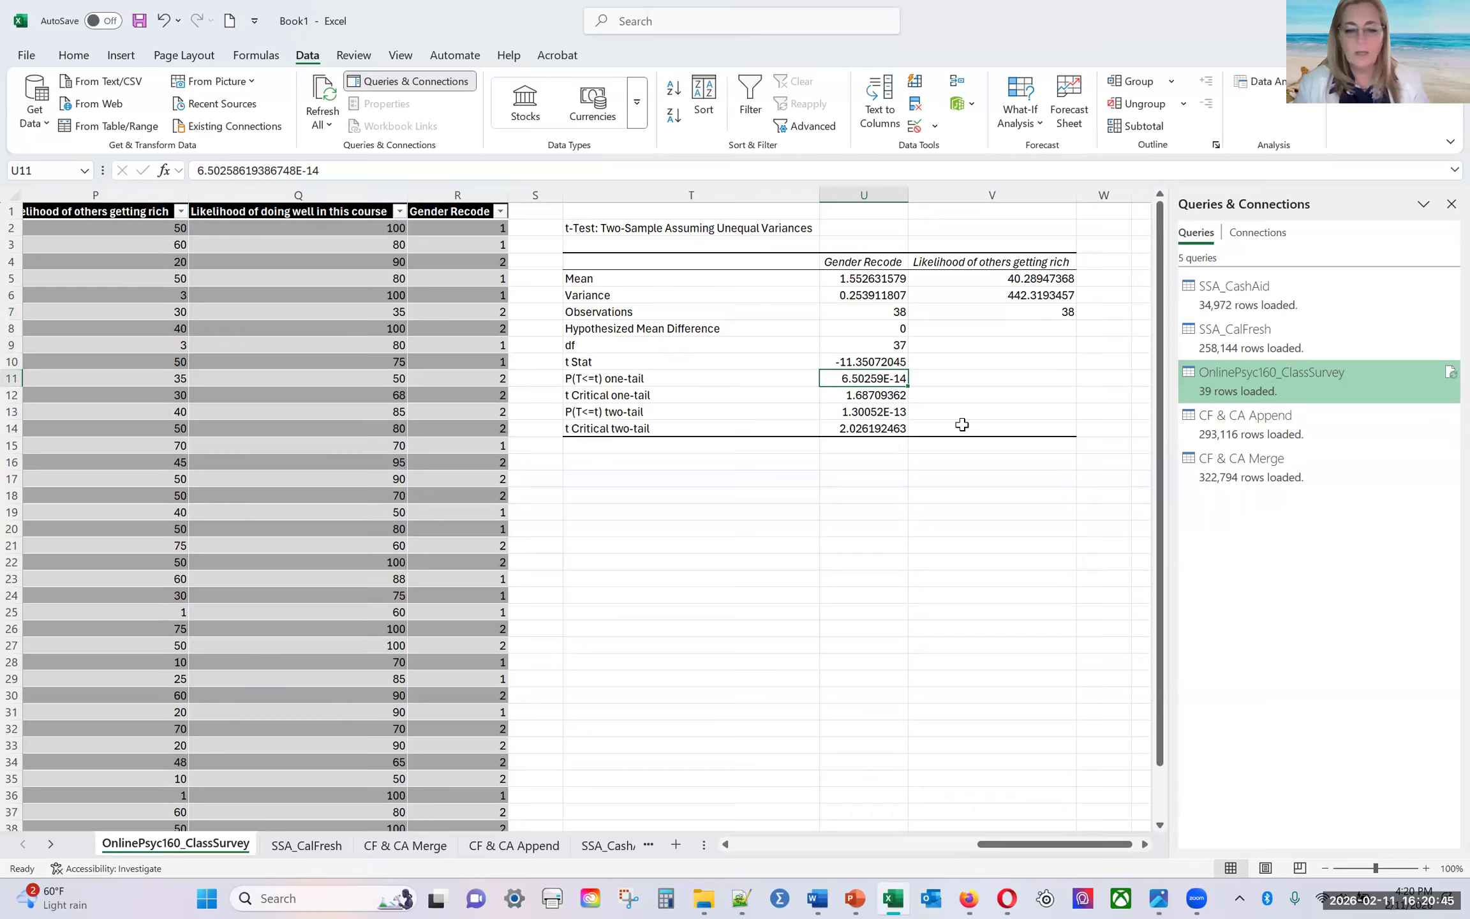
click(885, 414)
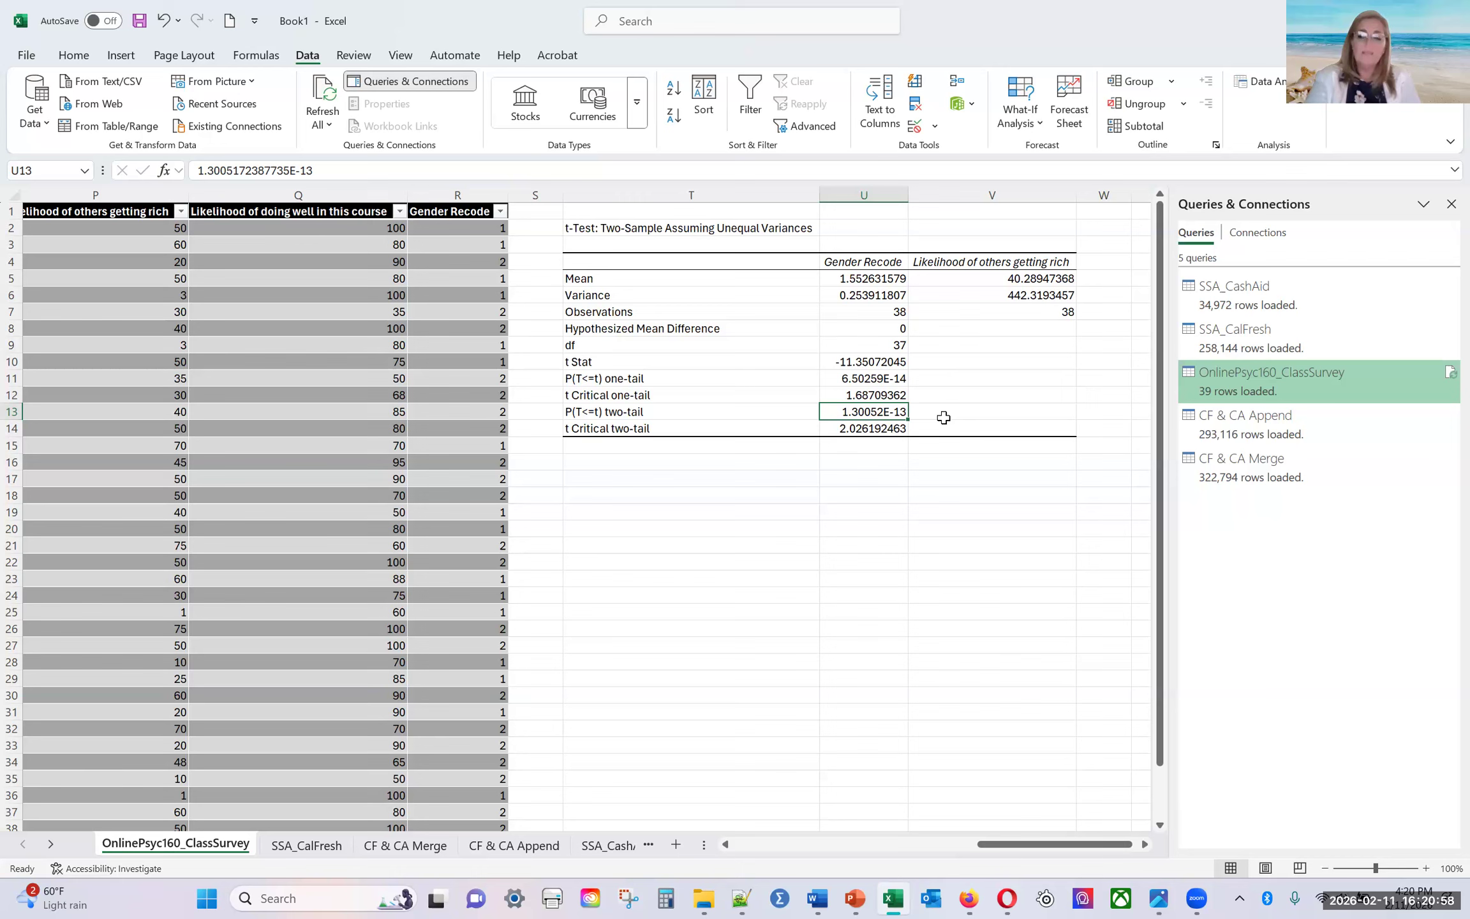
click(875, 381)
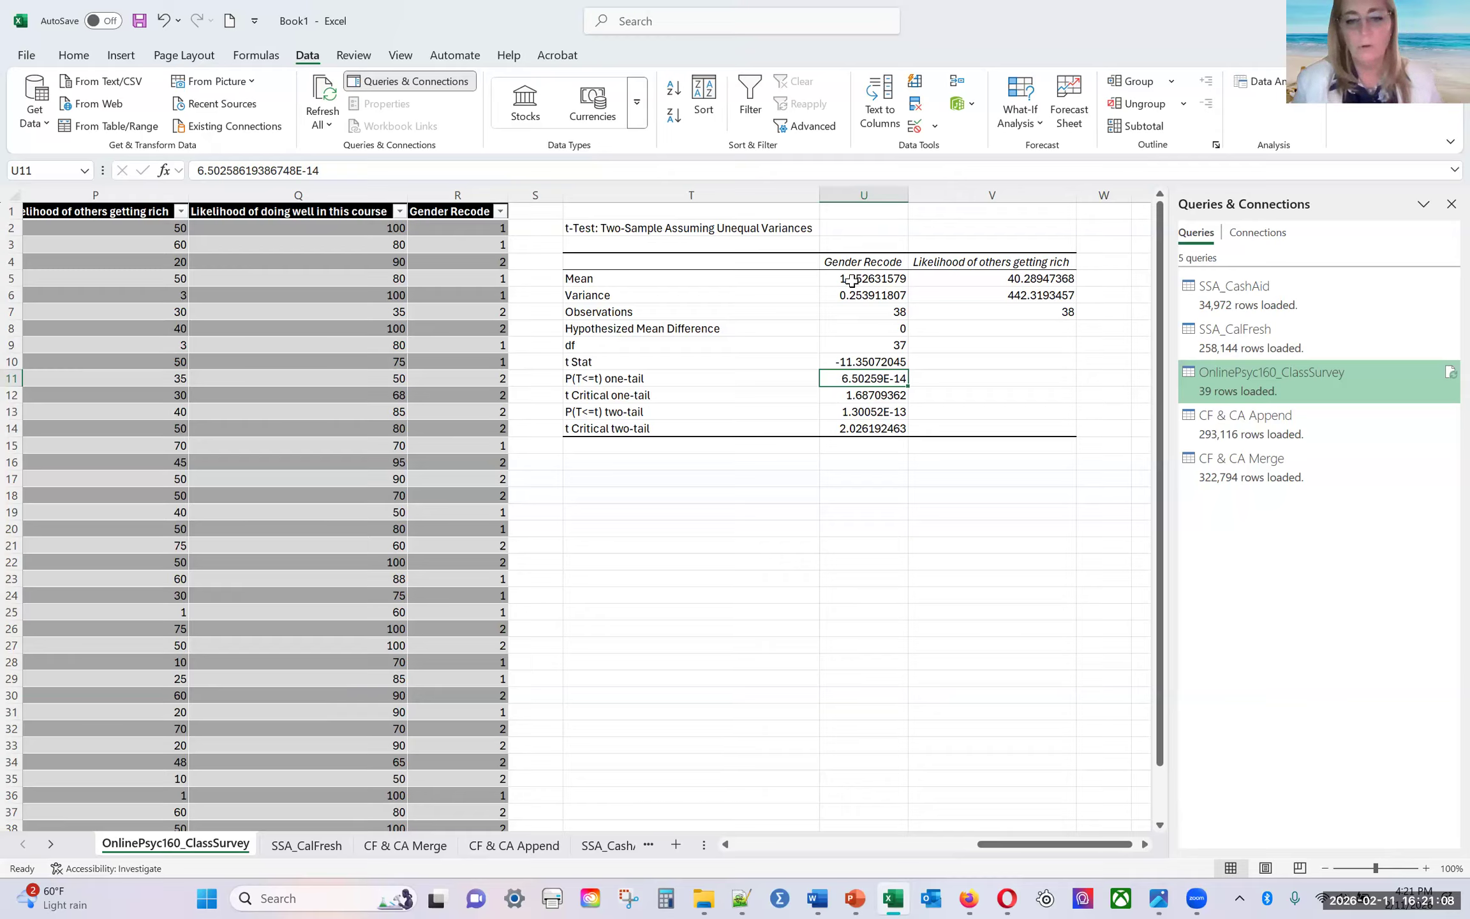
Step: Reduce the t-test result values in U5:V14 to one decimal place
drag(848, 279, 1051, 428)
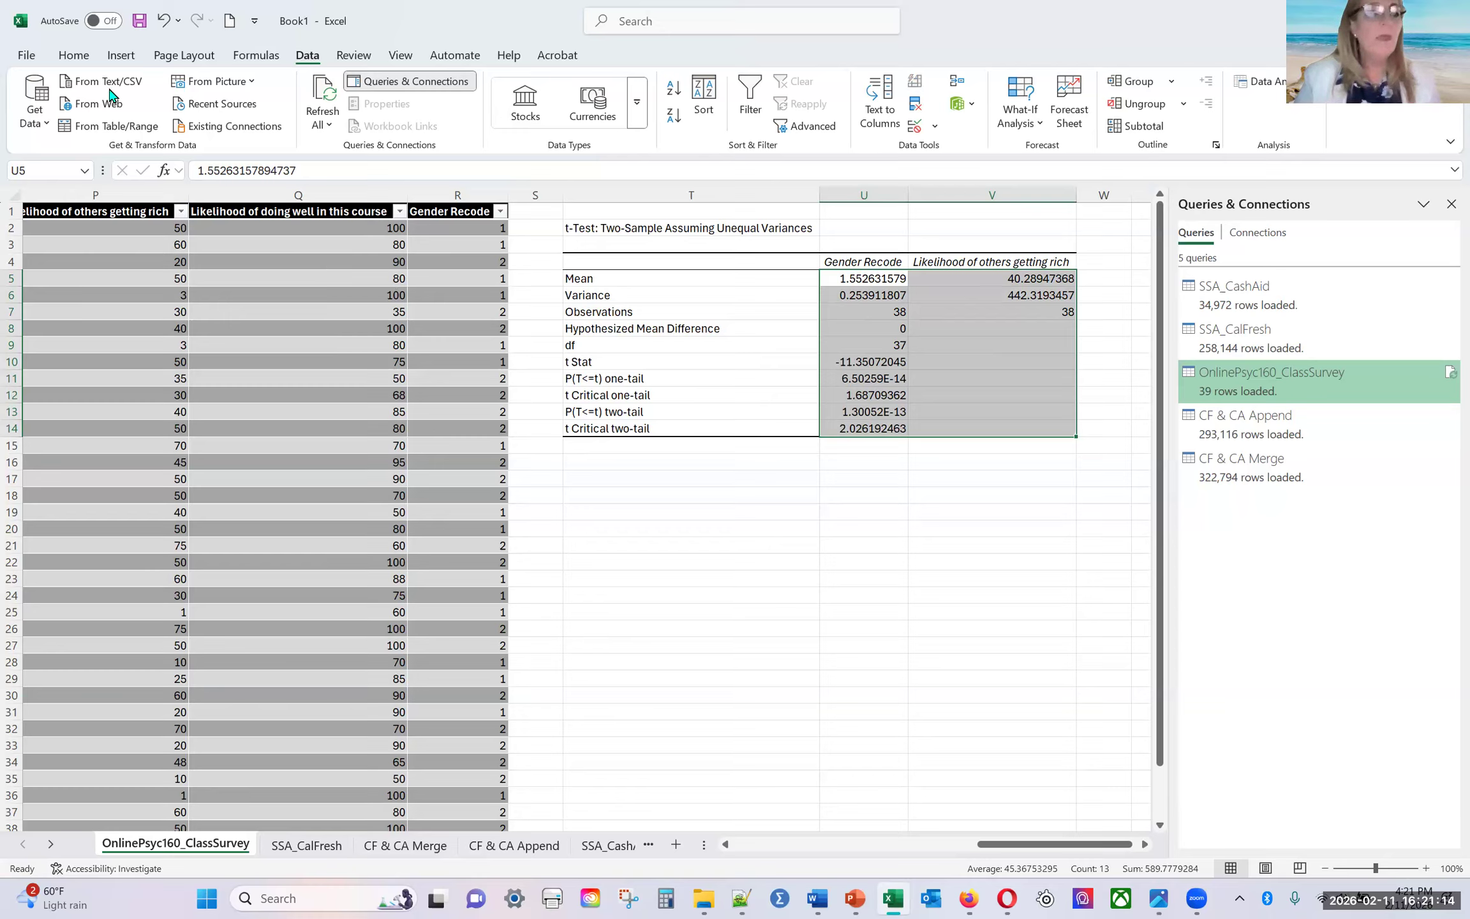
click(71, 55)
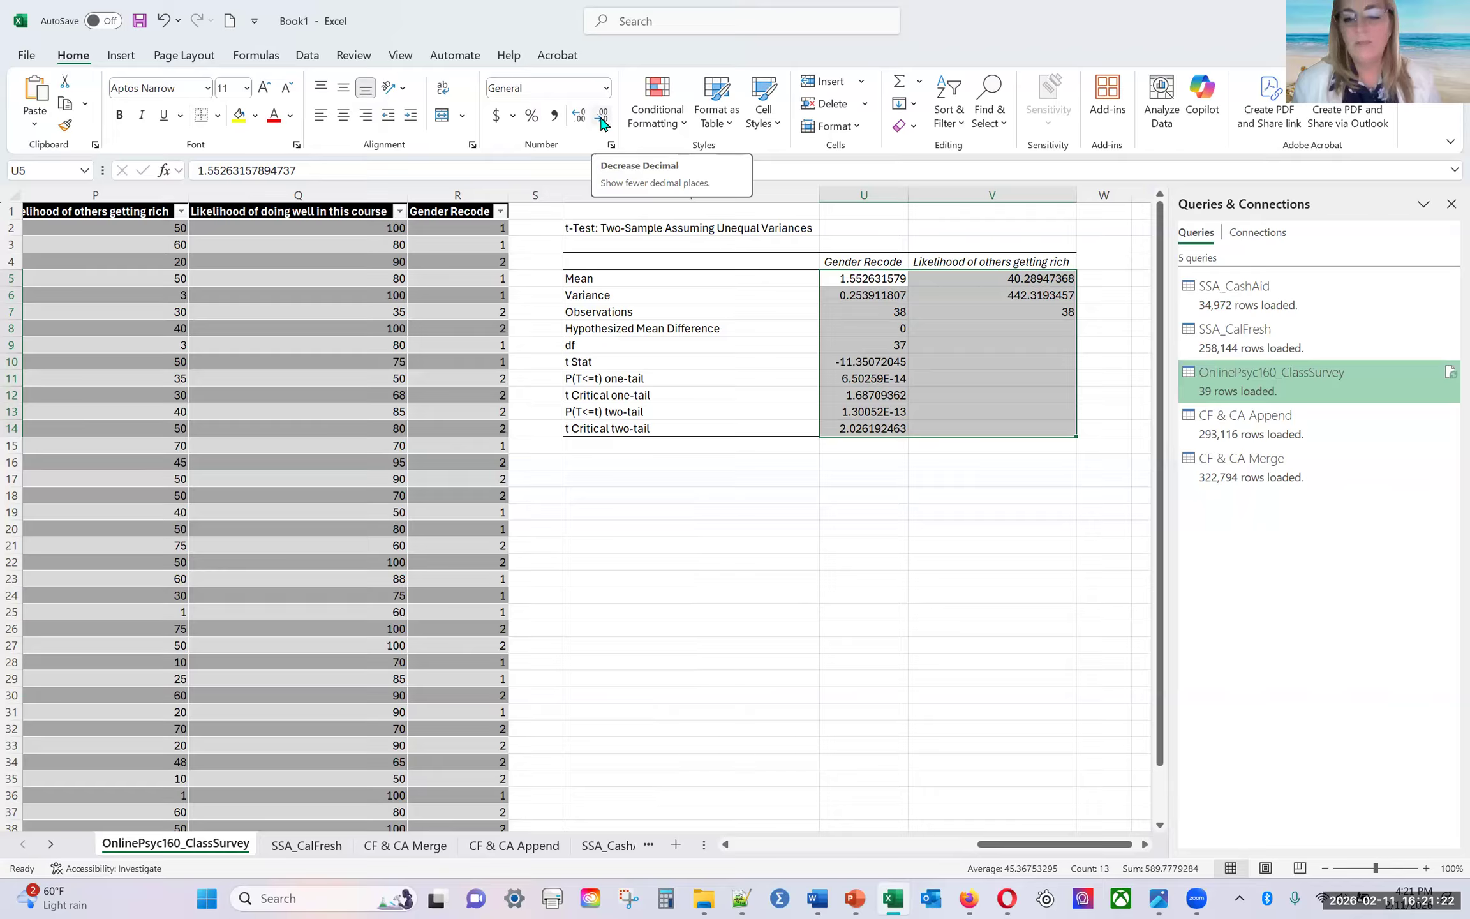
click(602, 116)
click(602, 116)
click(602, 117)
click(602, 116)
click(602, 117)
click(602, 116)
click(602, 116)
click(602, 116)
click(929, 350)
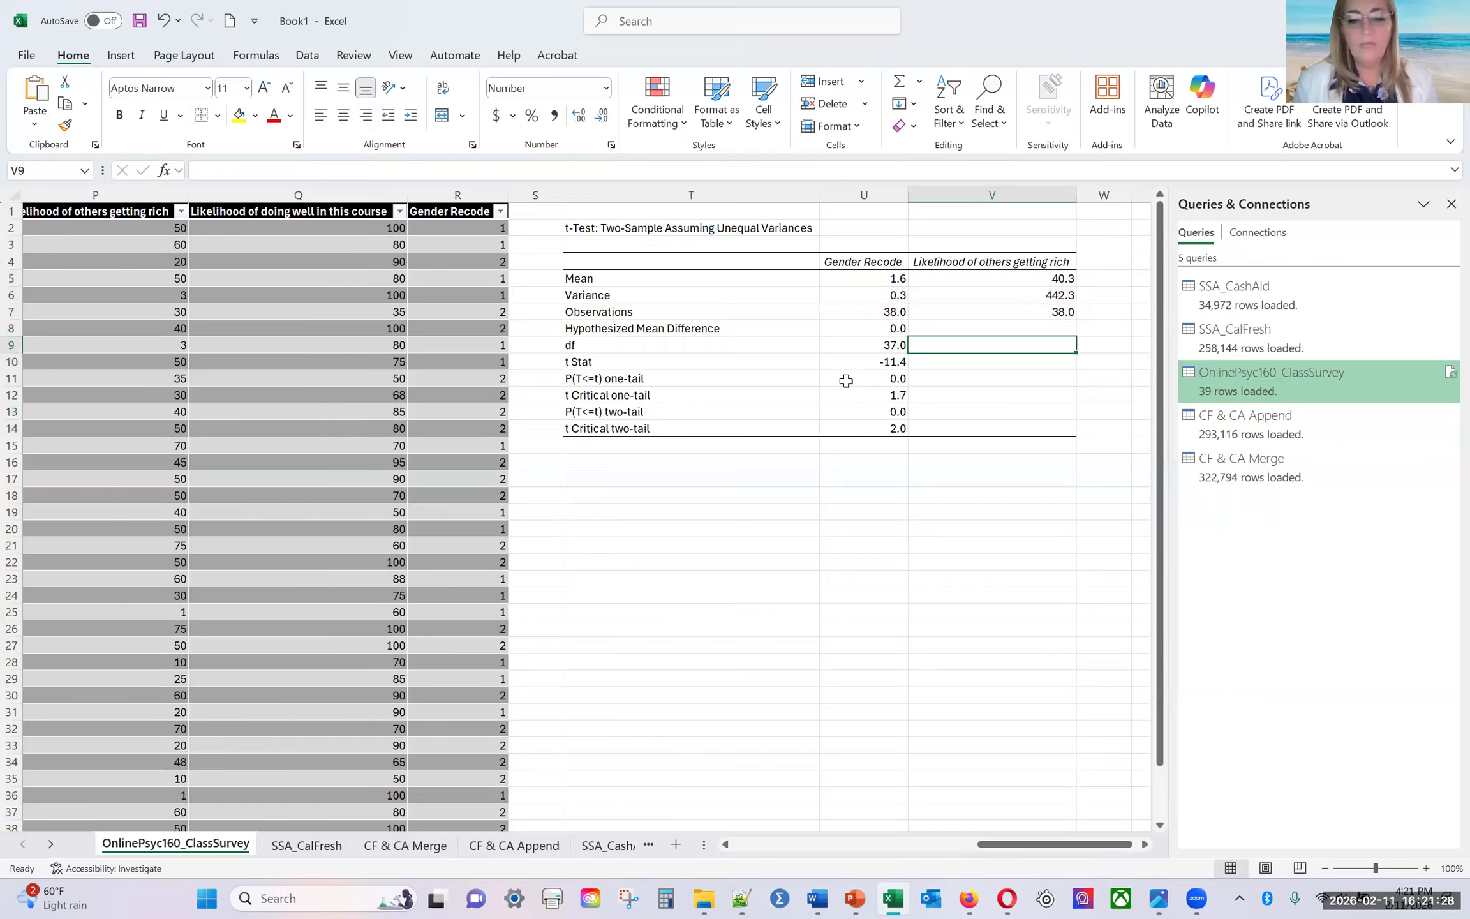
Step: Examine the t-test's one-tail and two-tail P values at full precision, along with the t Stat row
click(846, 381)
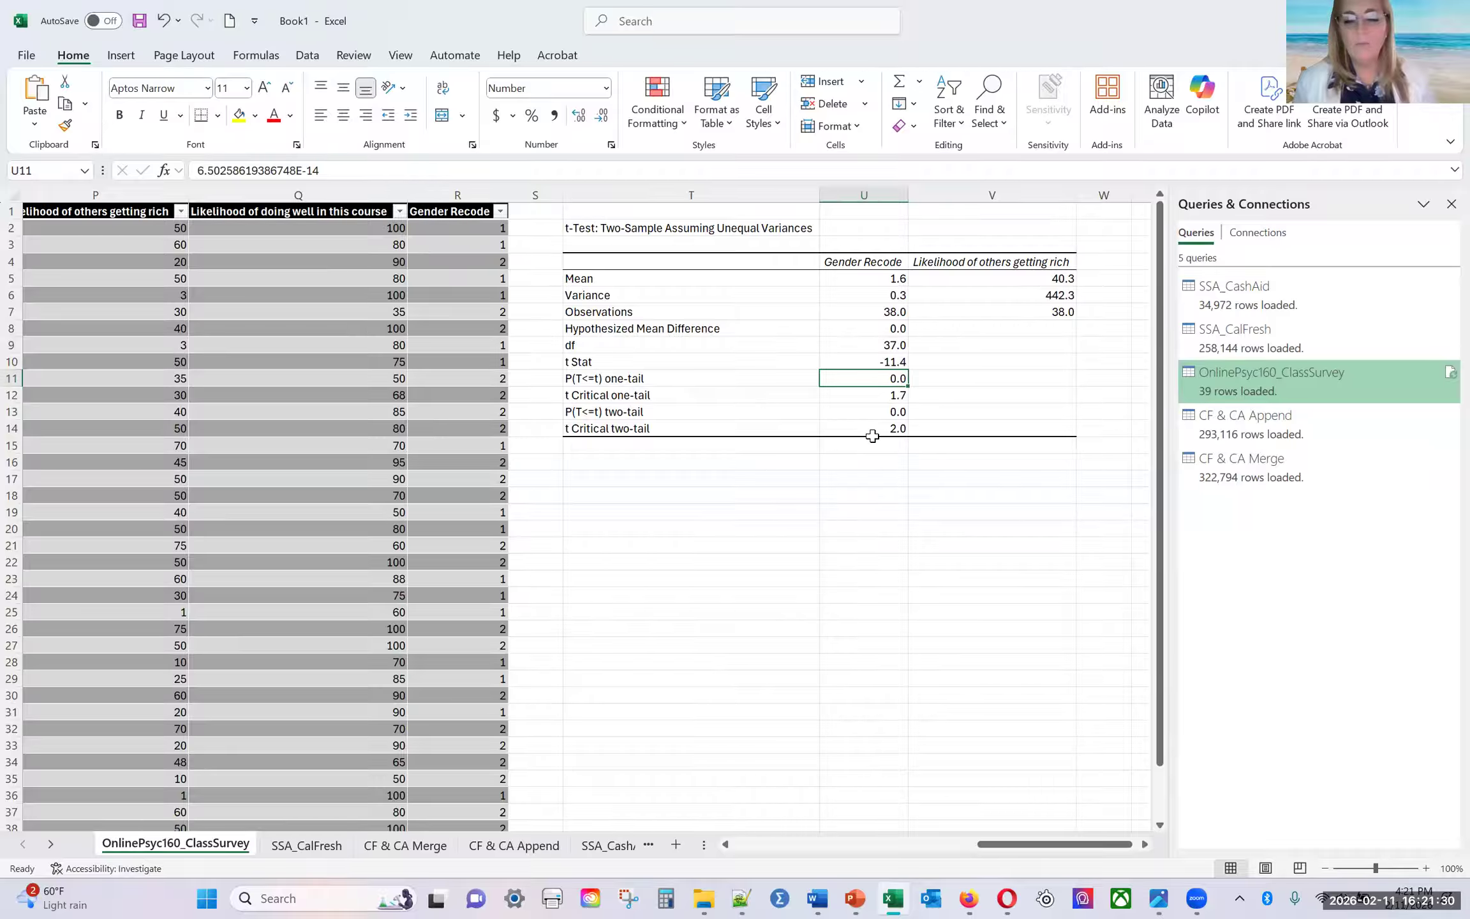
click(885, 416)
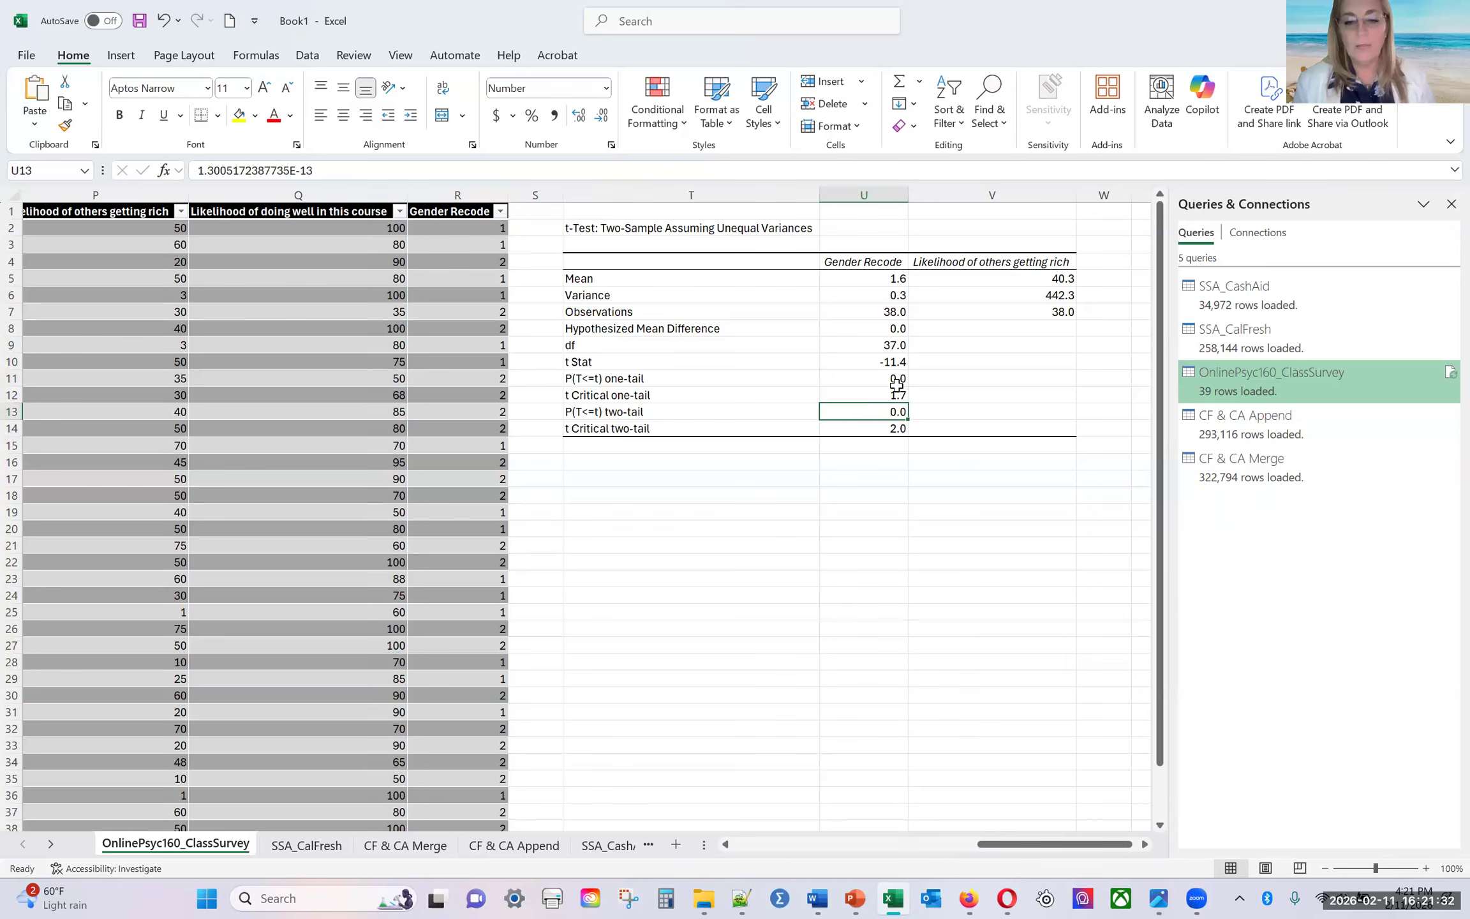
click(638, 380)
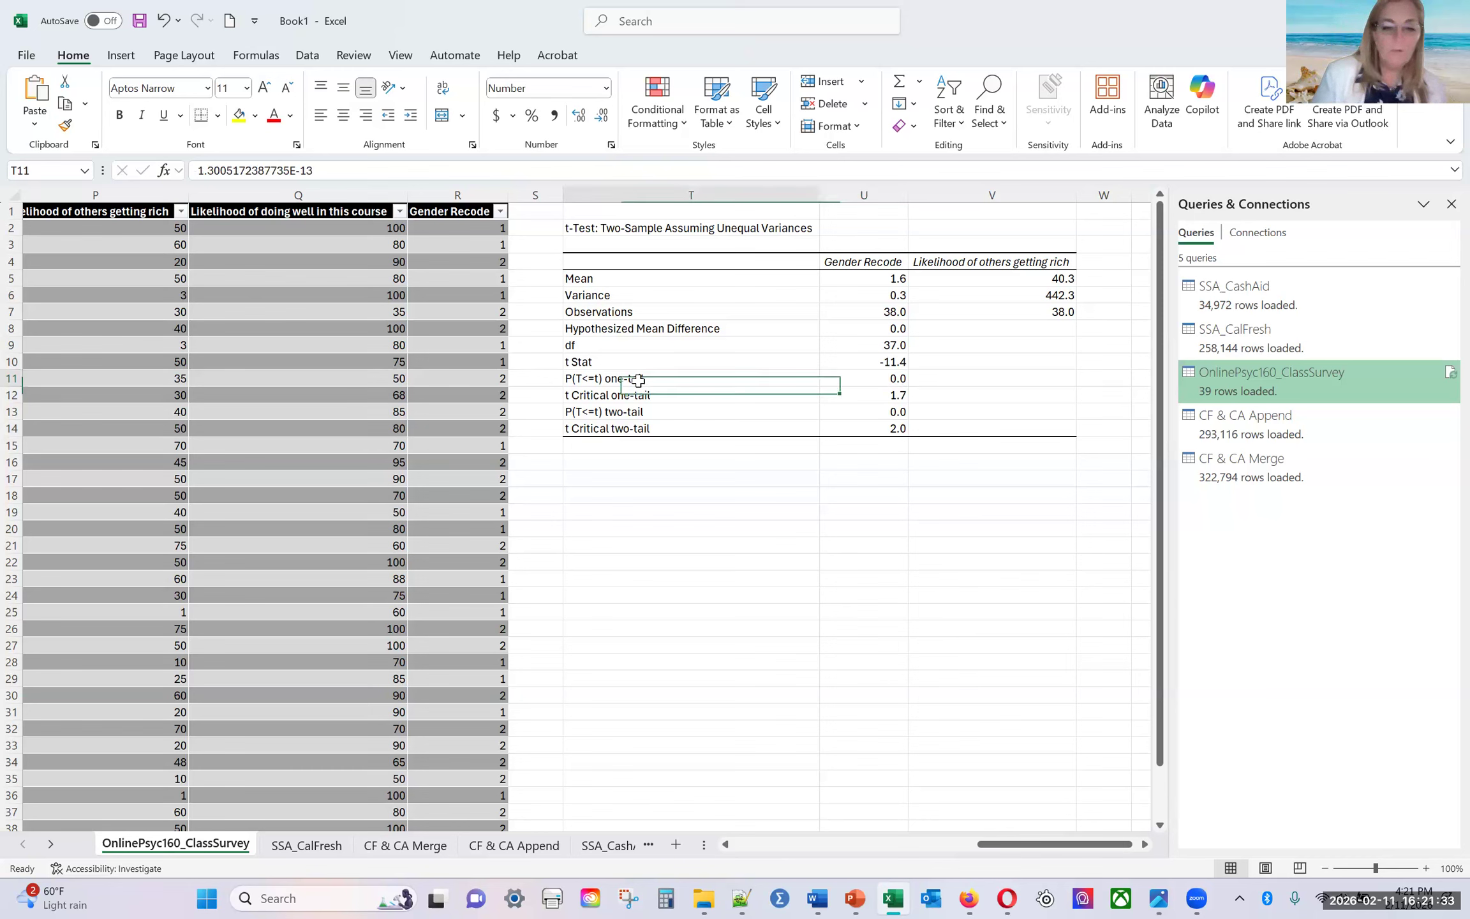
click(602, 362)
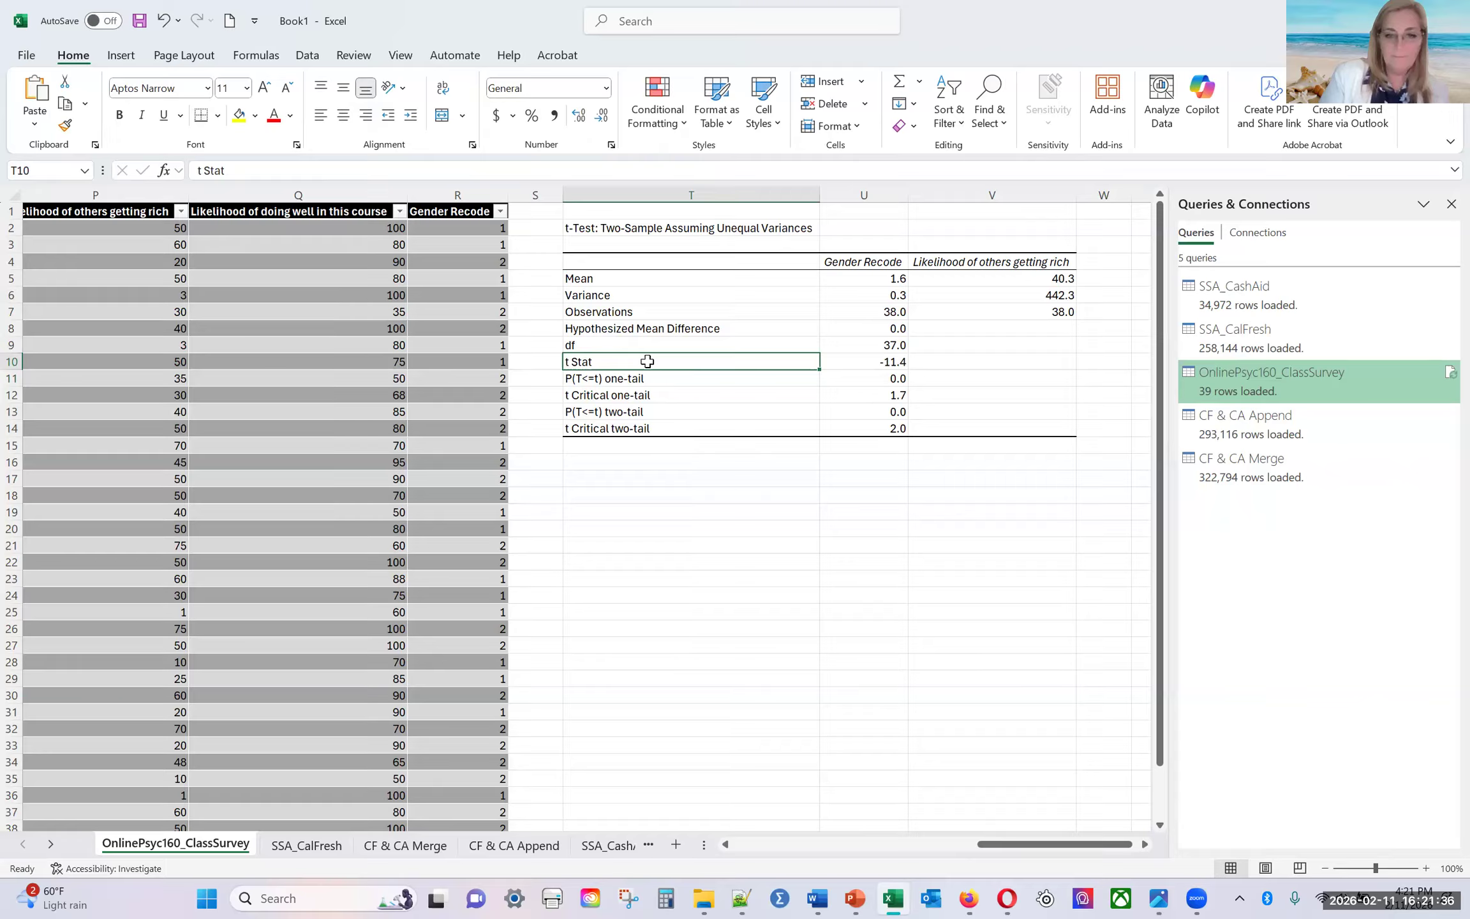
click(682, 381)
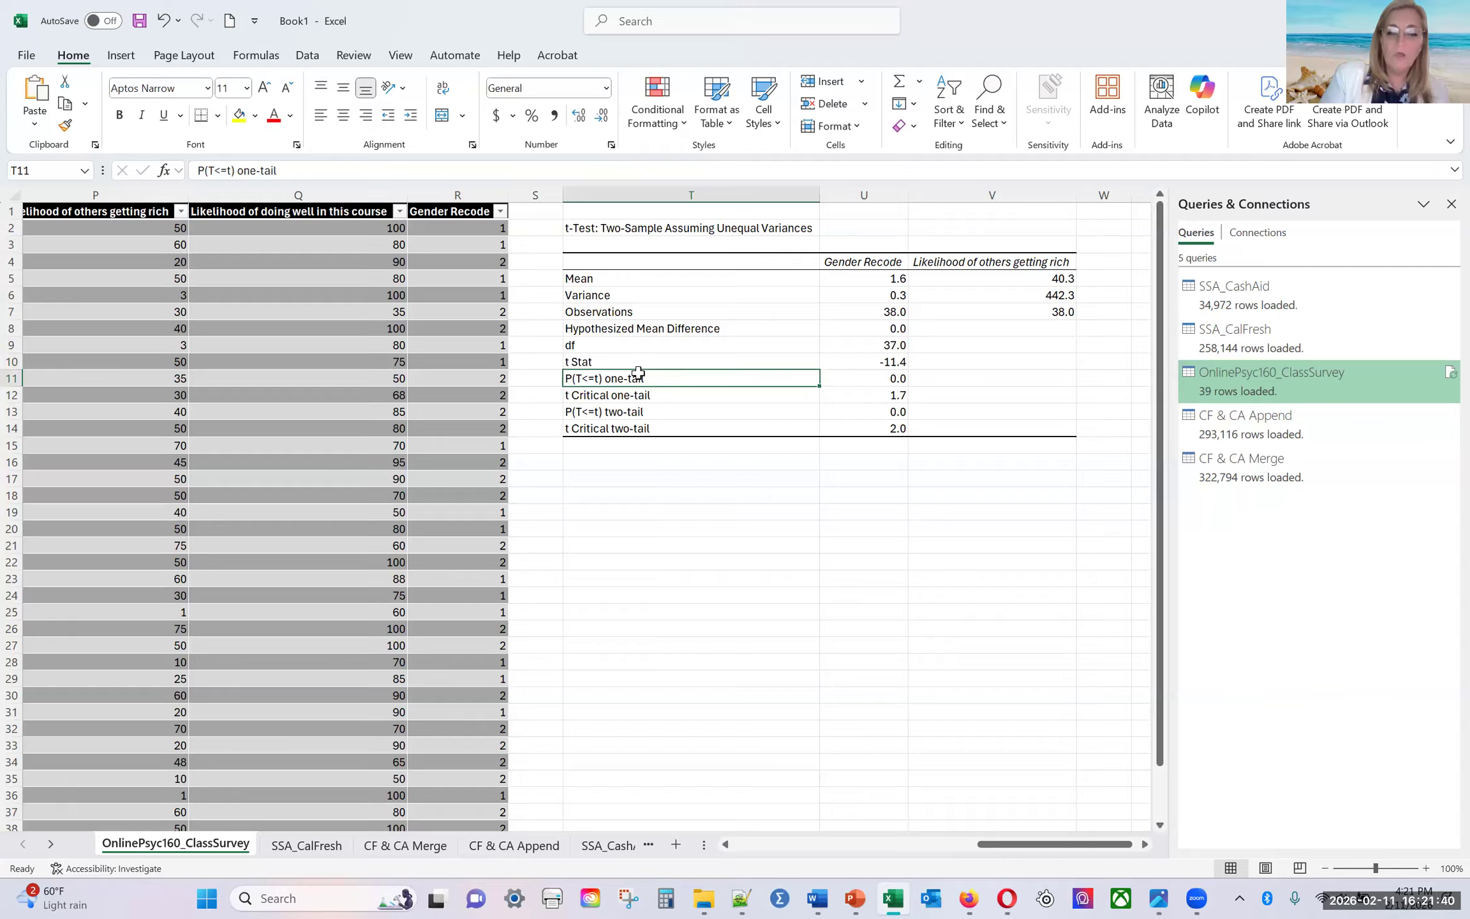
click(652, 417)
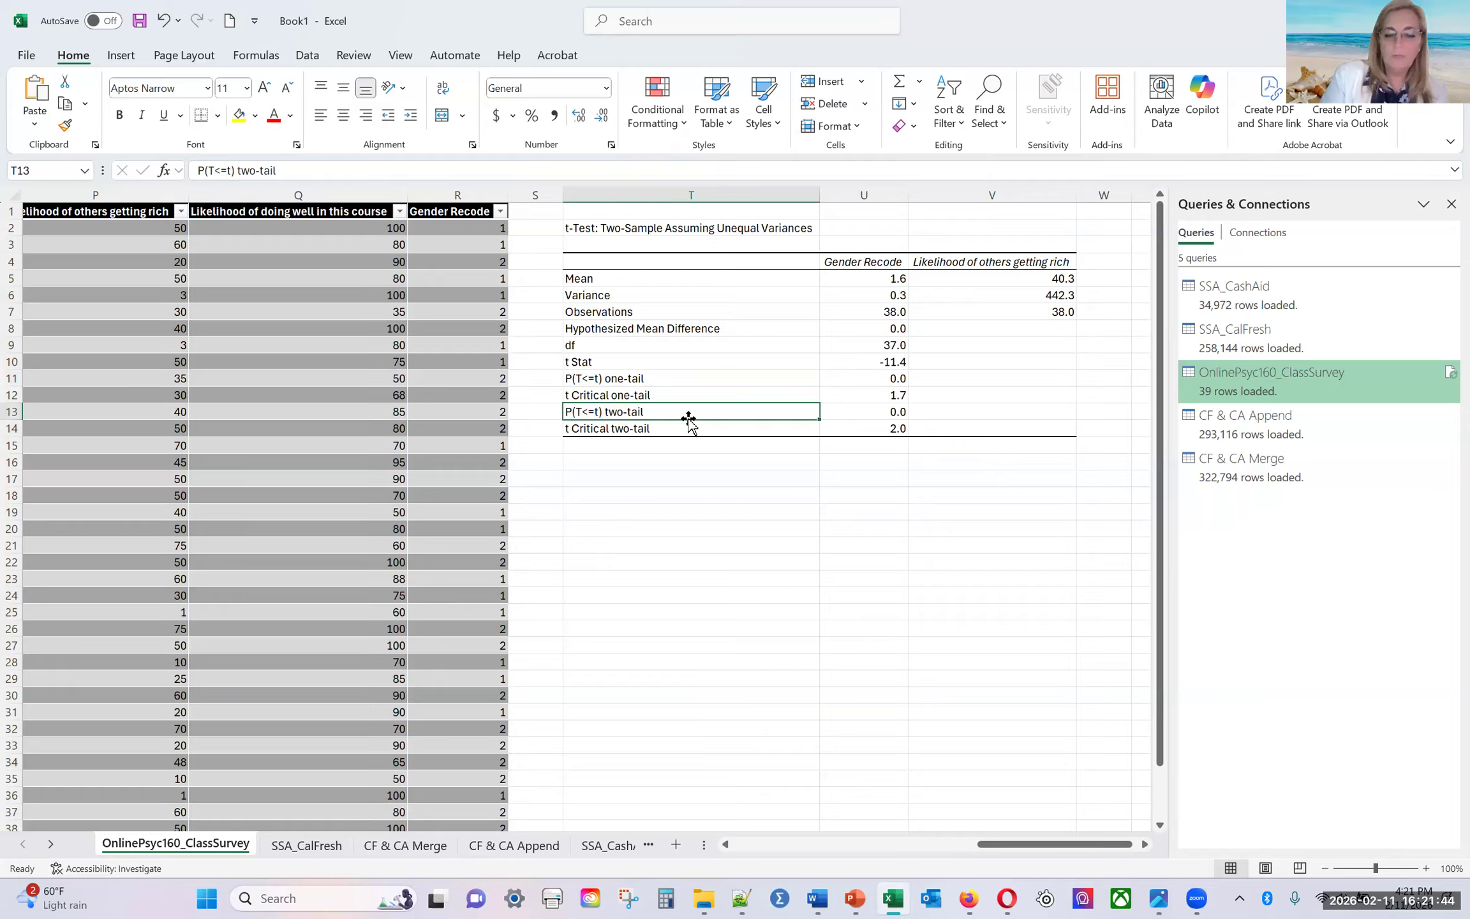
Step: Compare the t Stat with the one-tail t Critical value, and recheck the exact two-tail P value
click(664, 398)
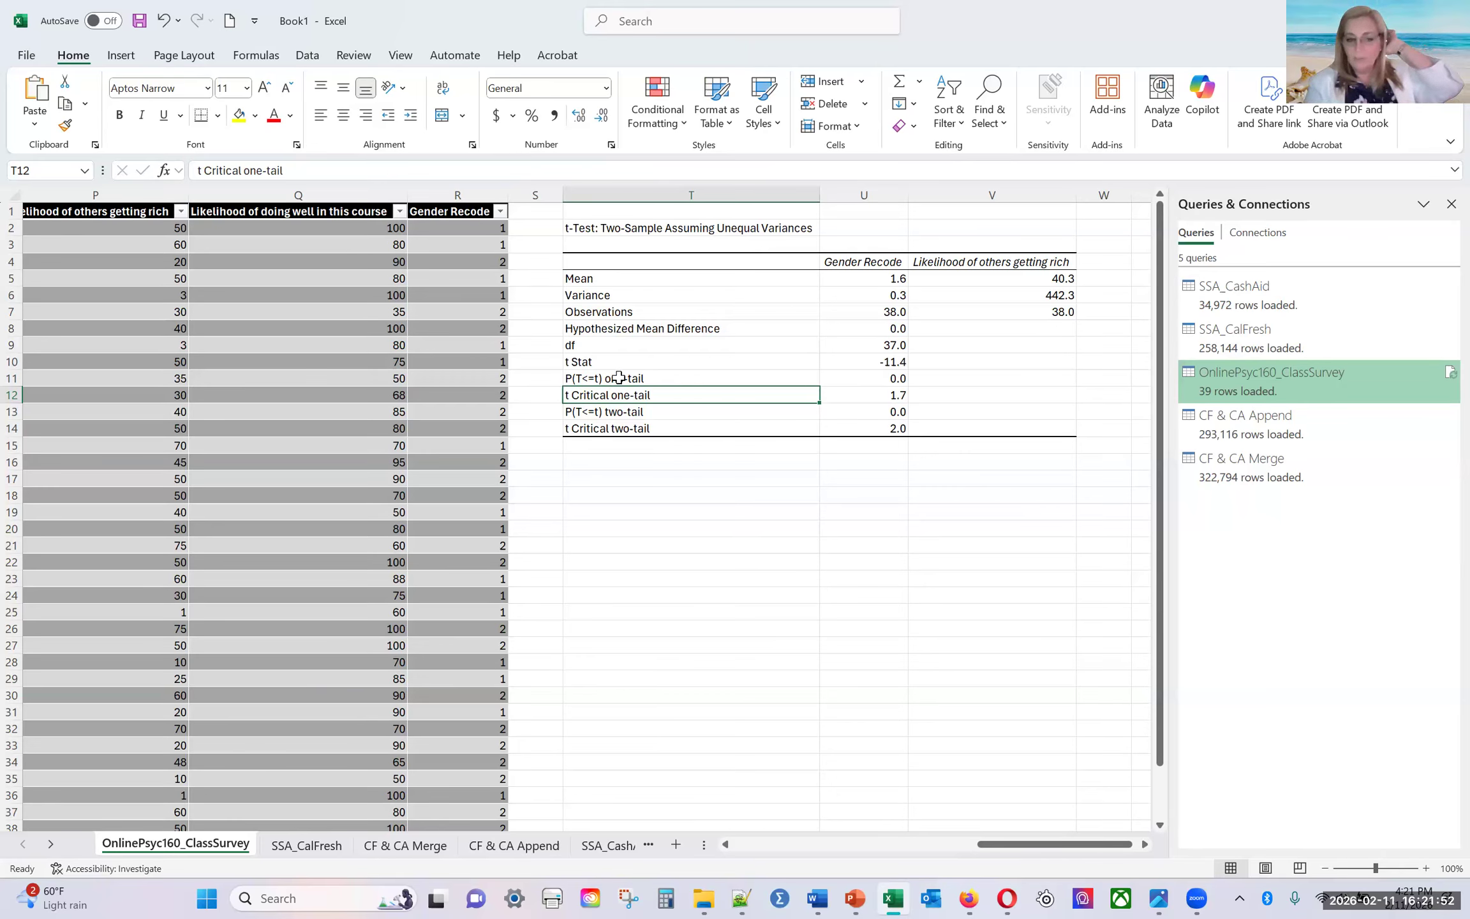
click(597, 360)
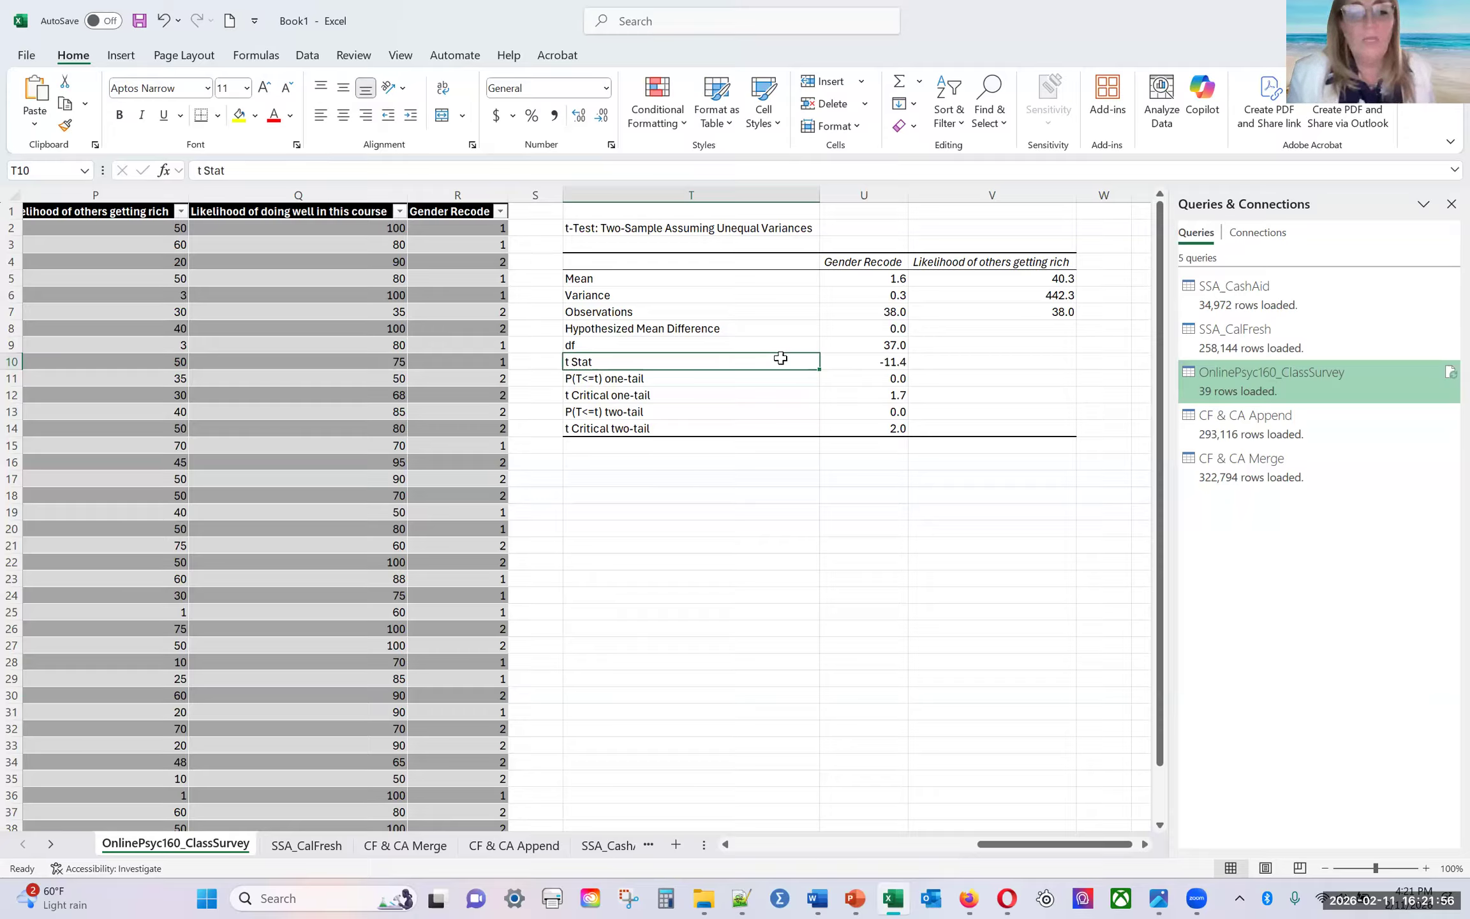
click(650, 396)
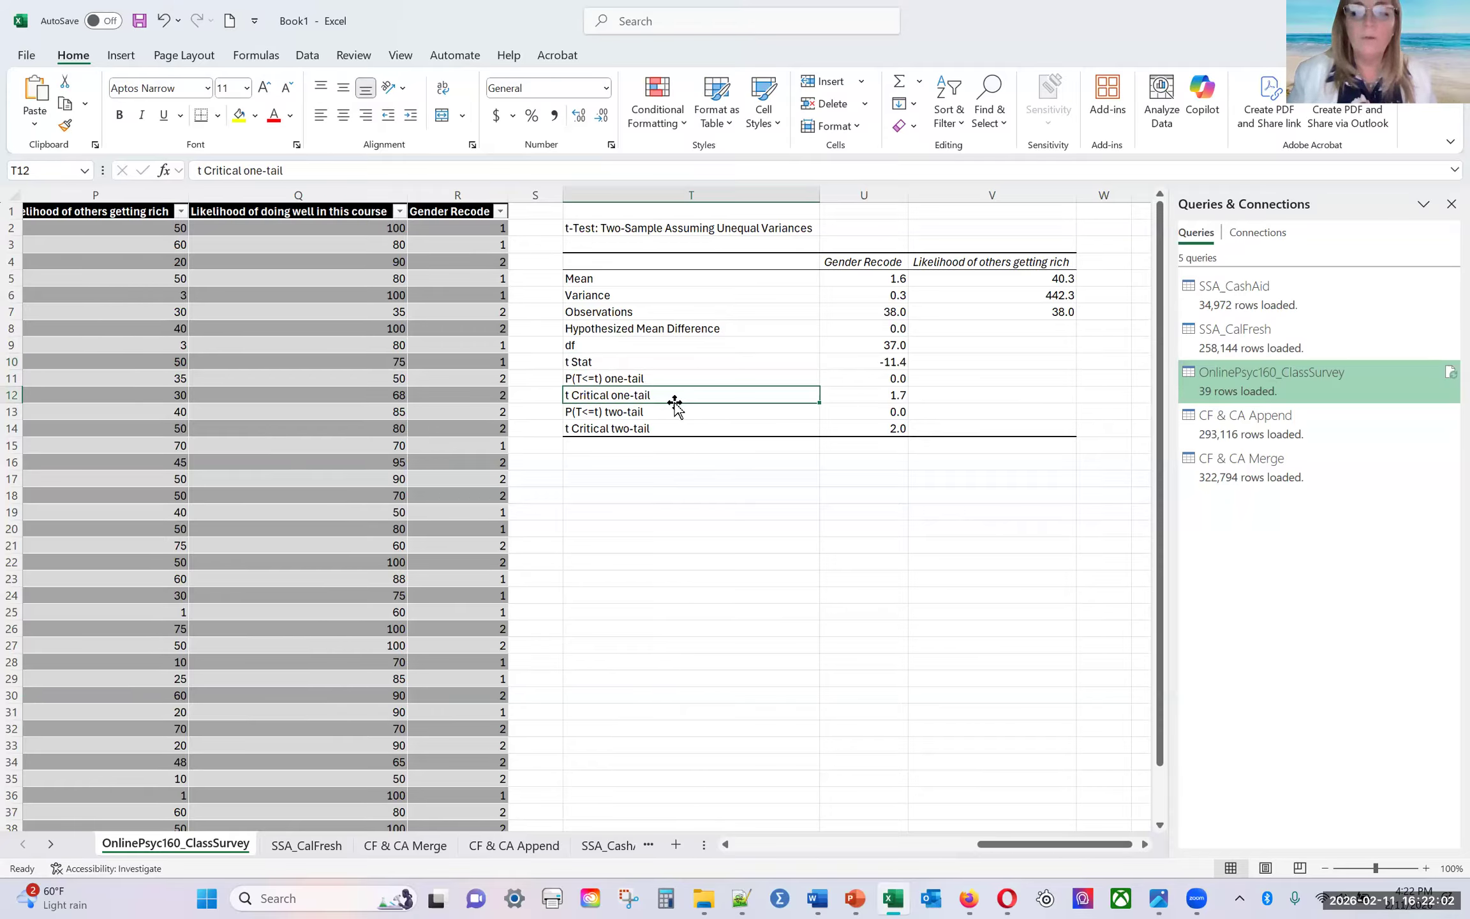
click(612, 363)
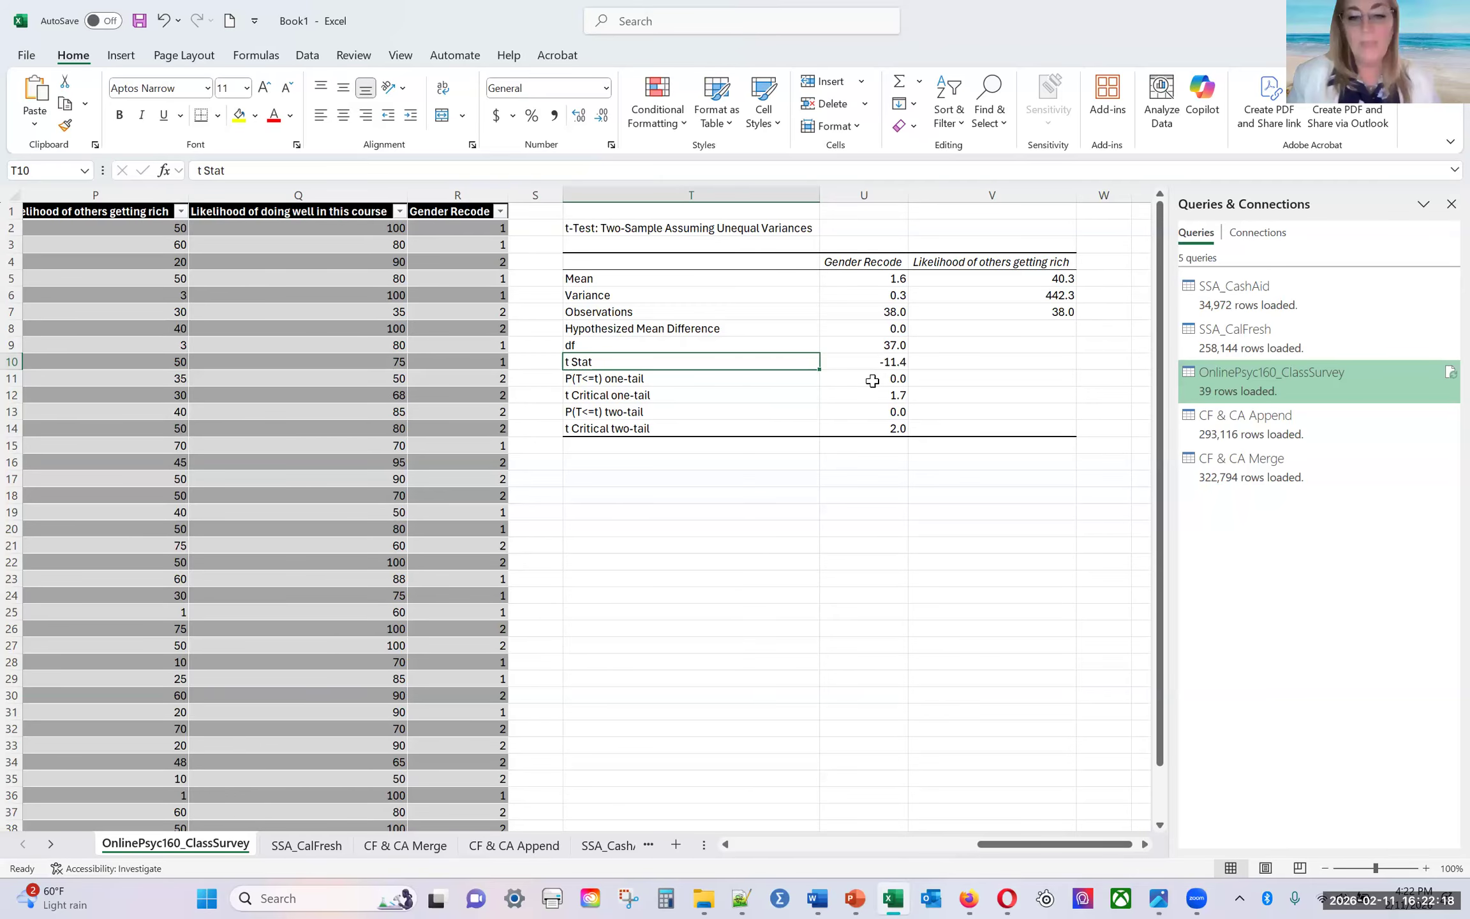
click(862, 414)
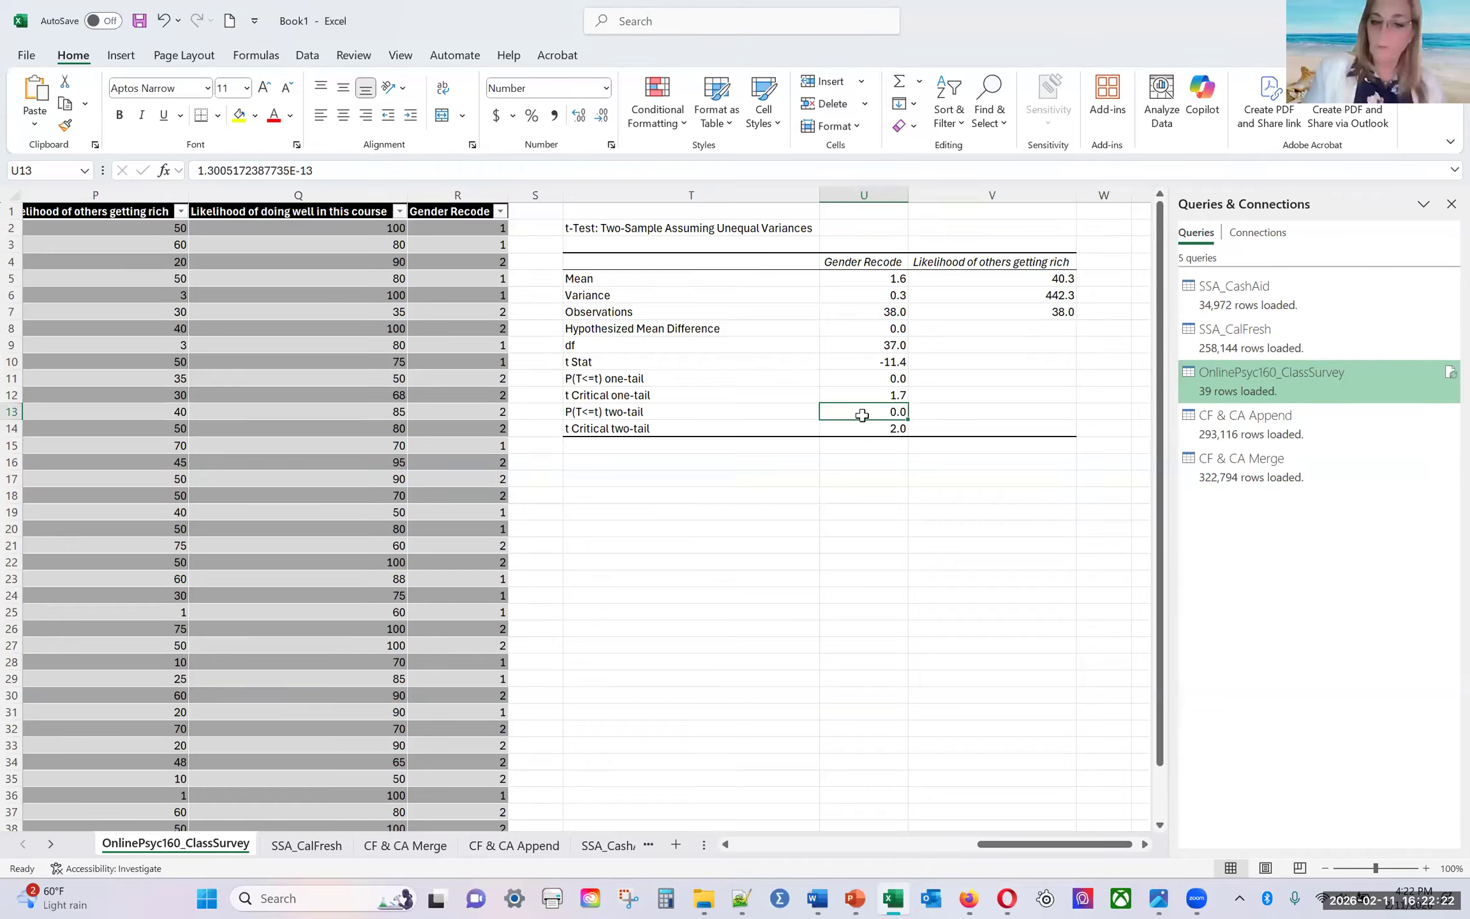
key(Up)
key(Up)
click(883, 411)
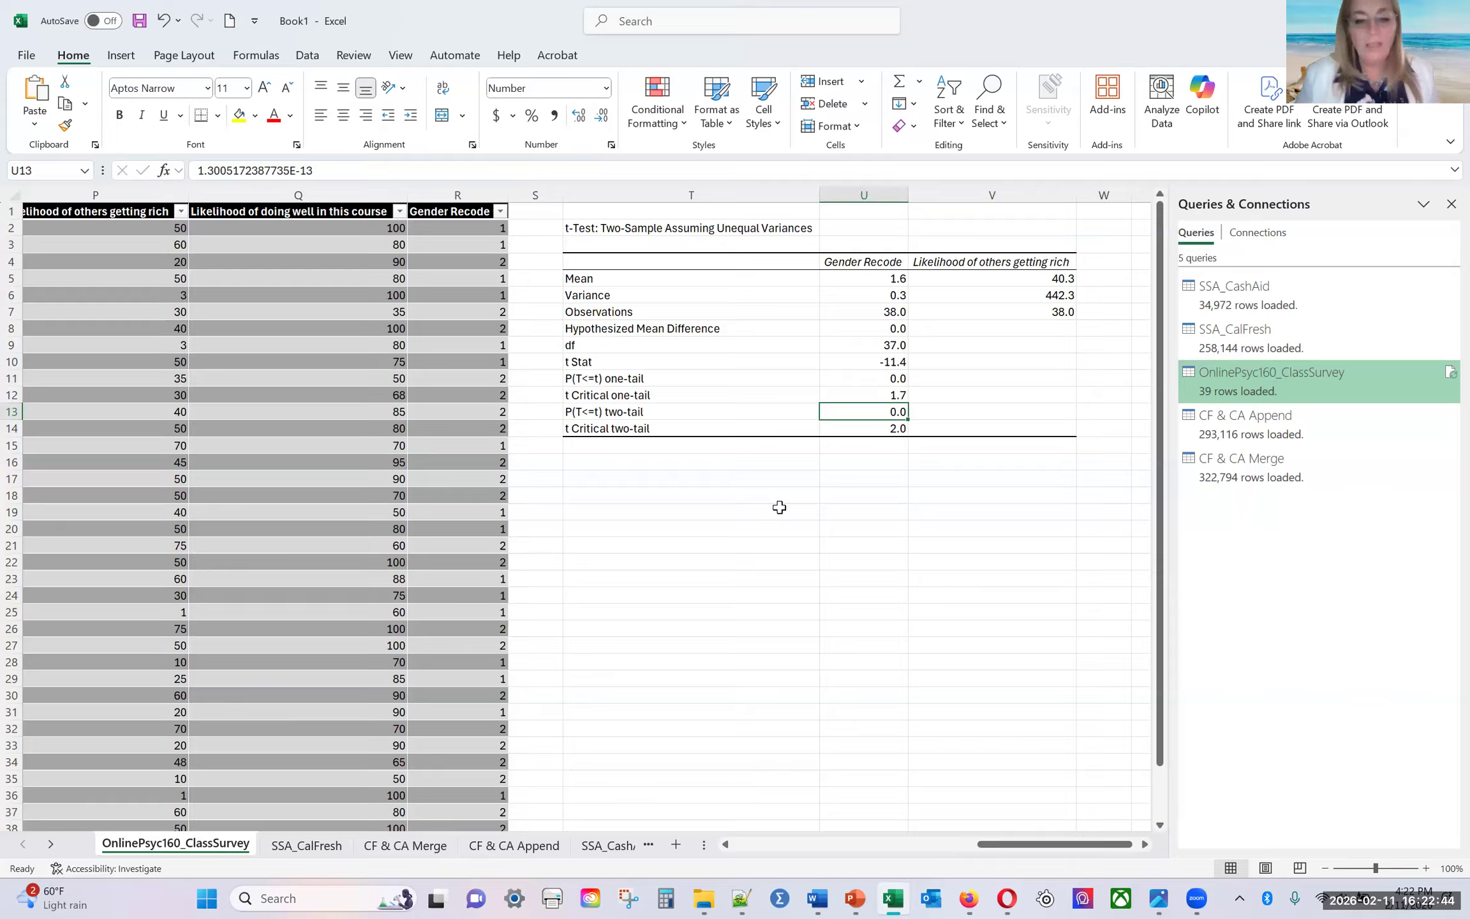
Step: Start a PivotTable from cell T18 with OnlinePsyc160_ClassSurvey range A1:R39 as its source
click(646, 496)
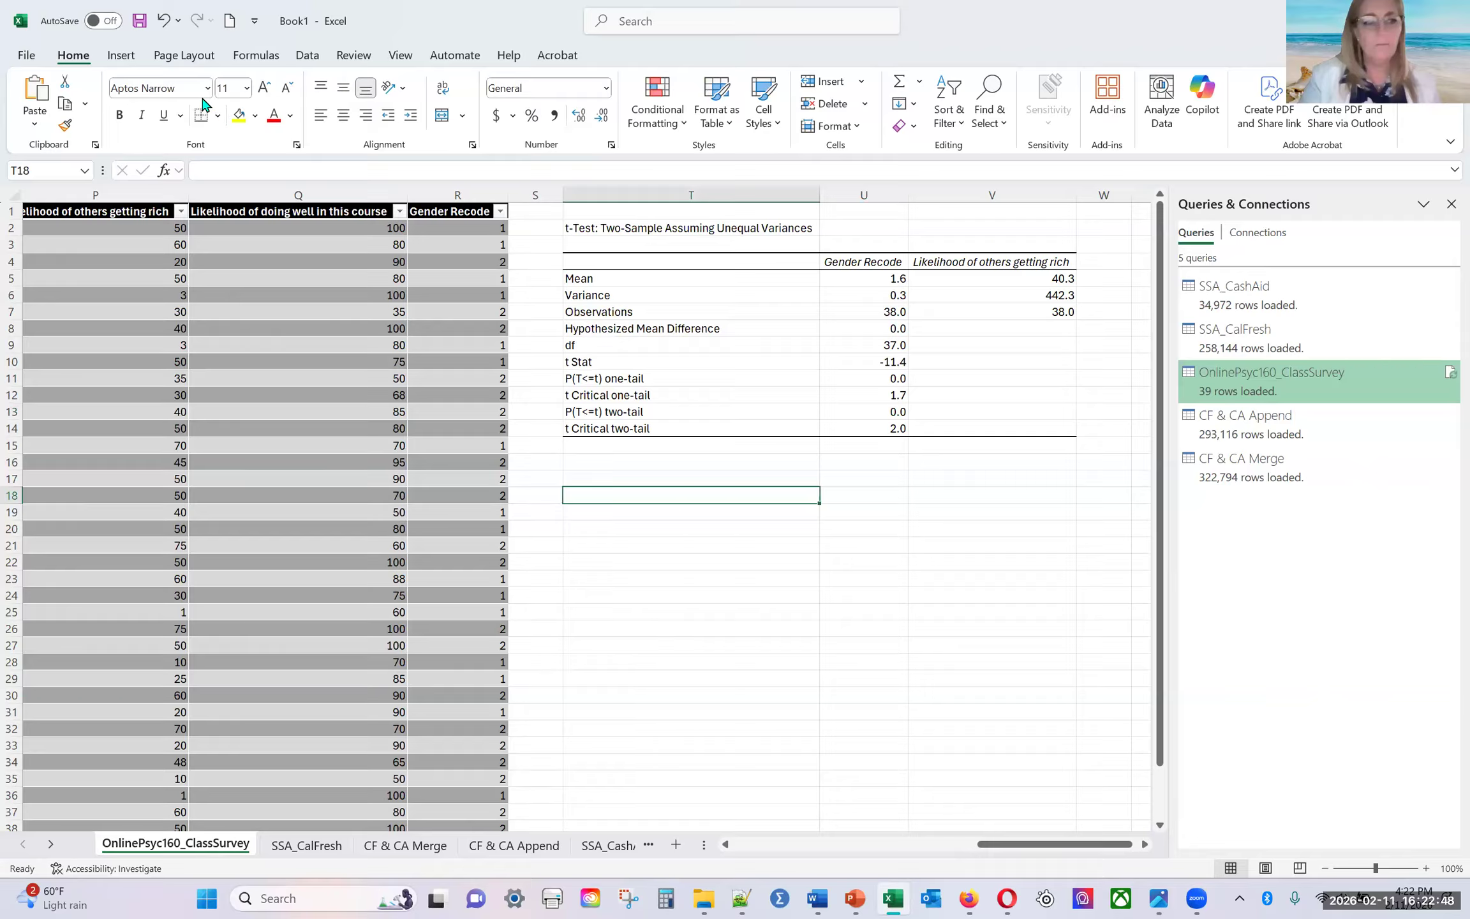
click(119, 56)
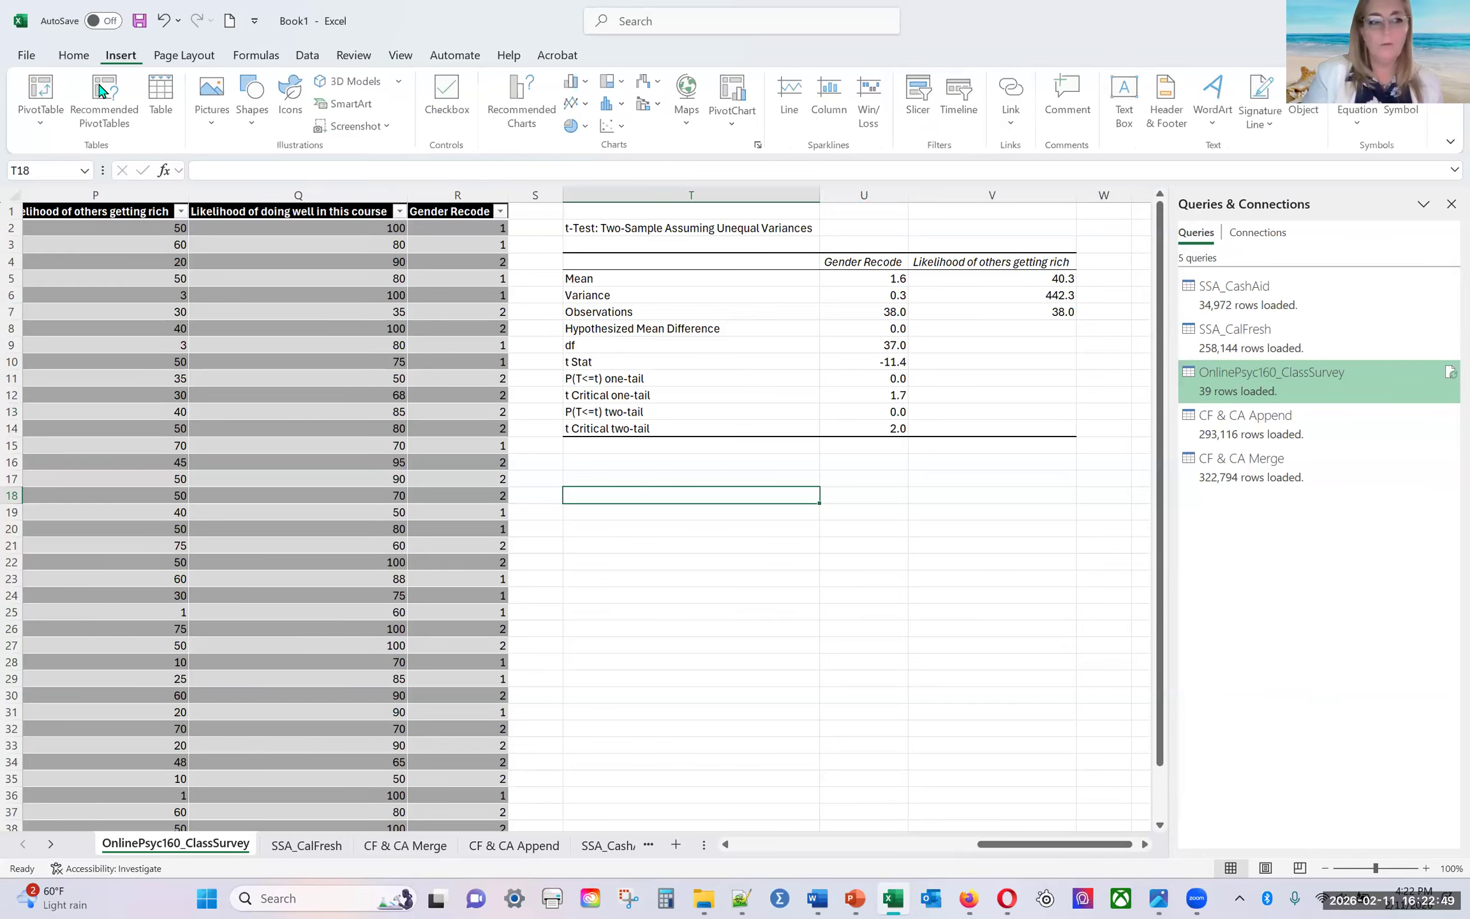
click(44, 96)
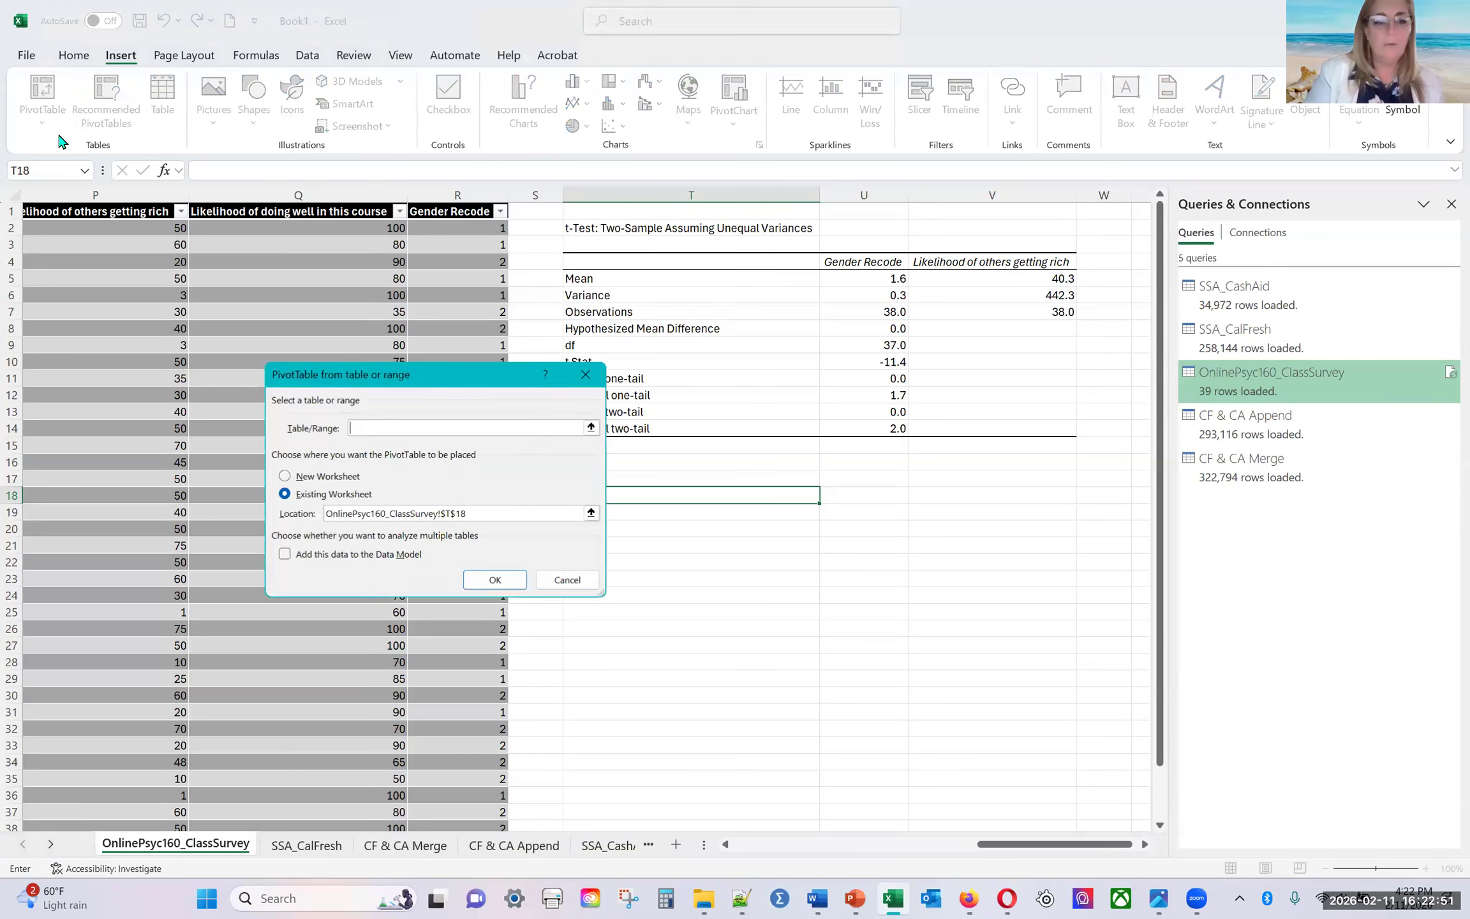
click(588, 427)
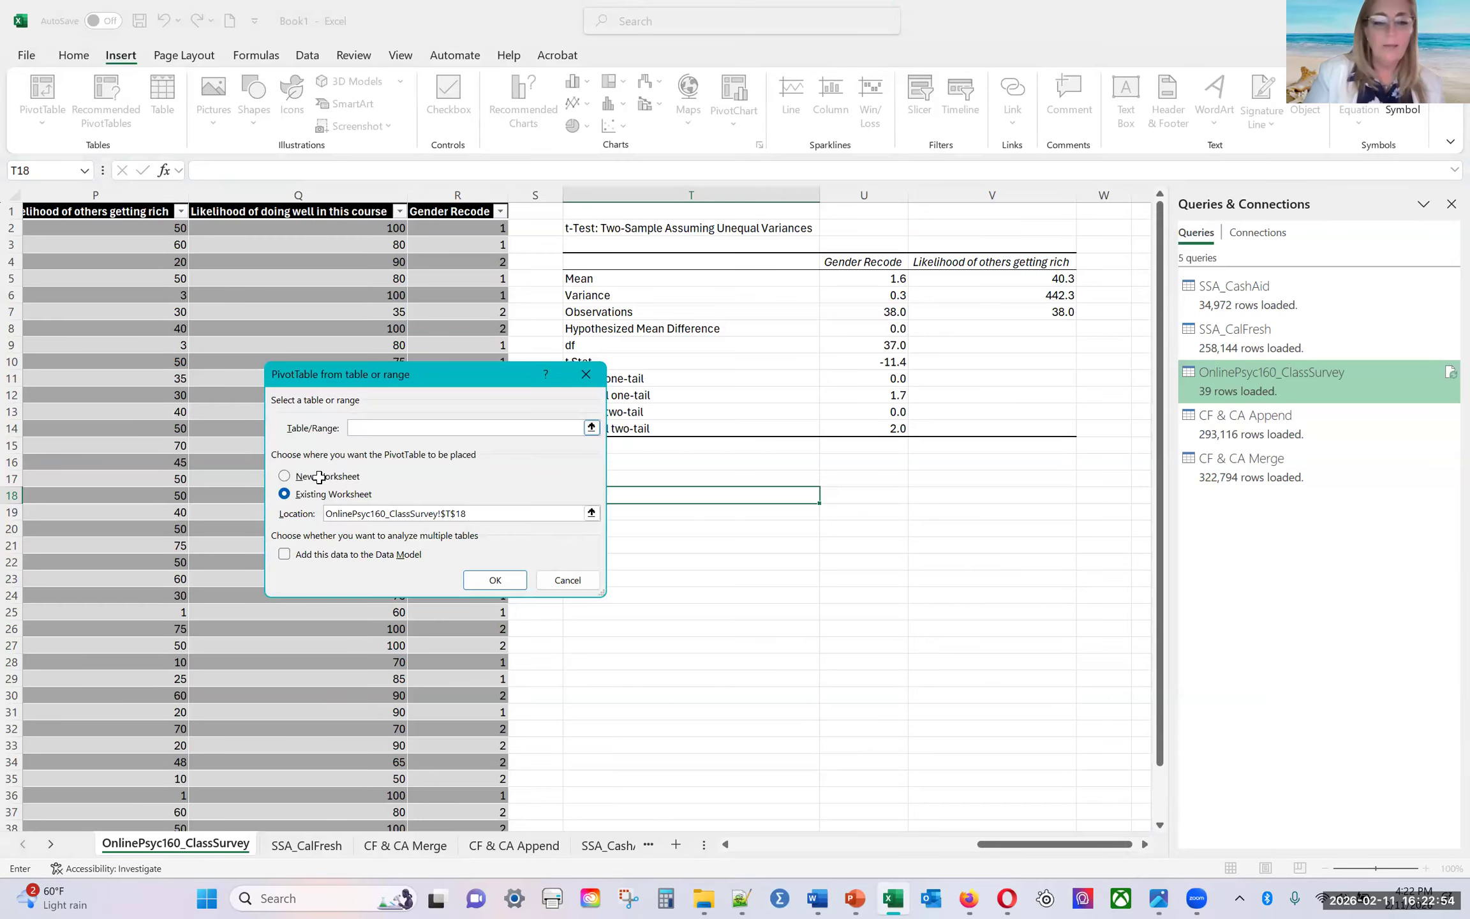
scroll(314, 474, left, 3)
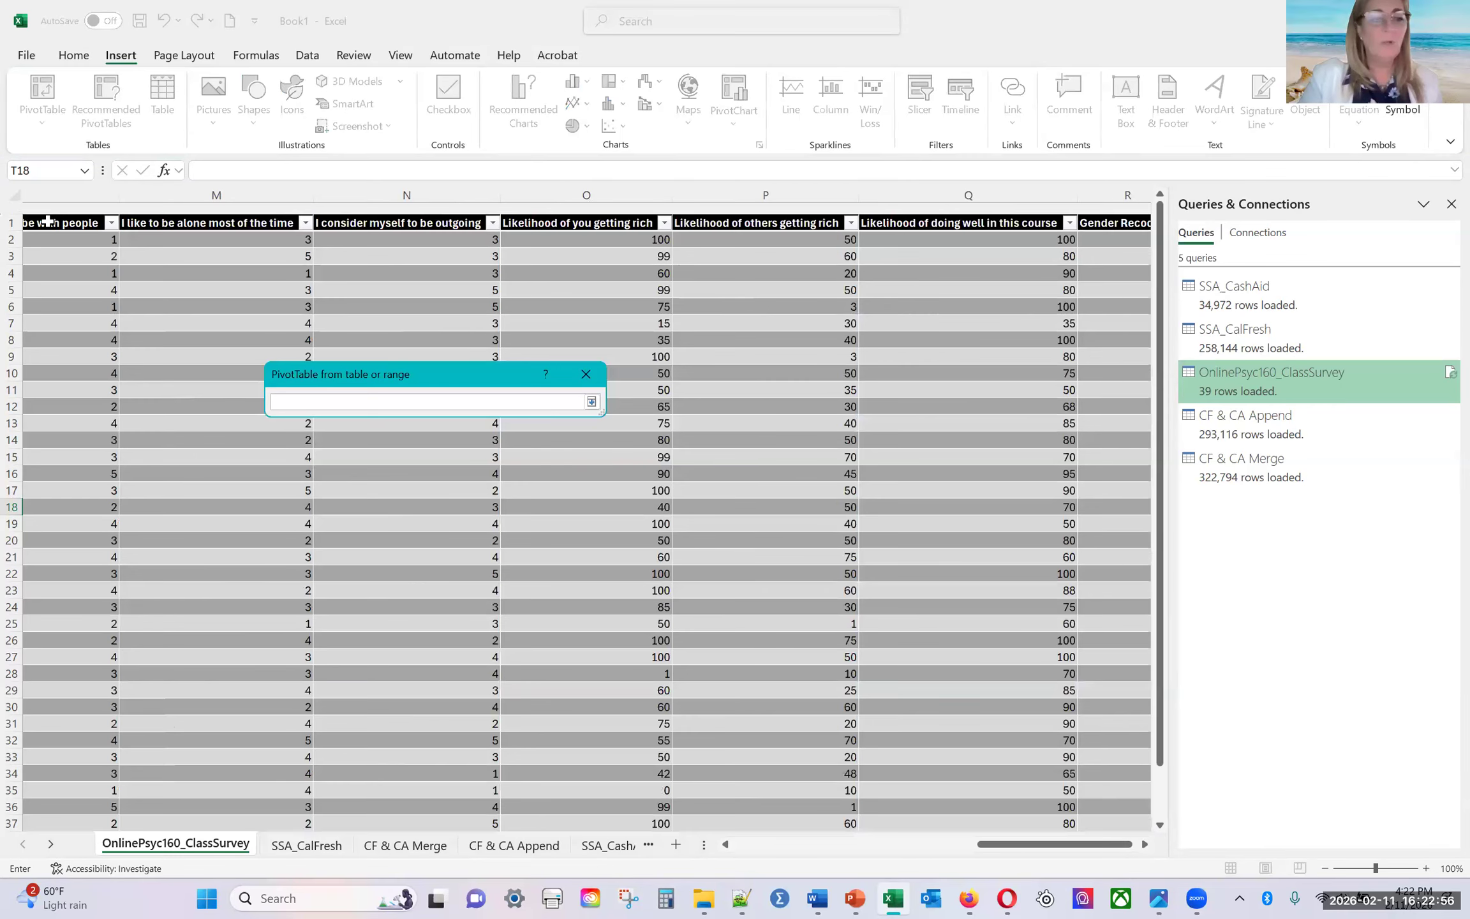
scroll(48, 220, left, 6)
drag(54, 215, 427, 295)
drag(986, 634, 1044, 713)
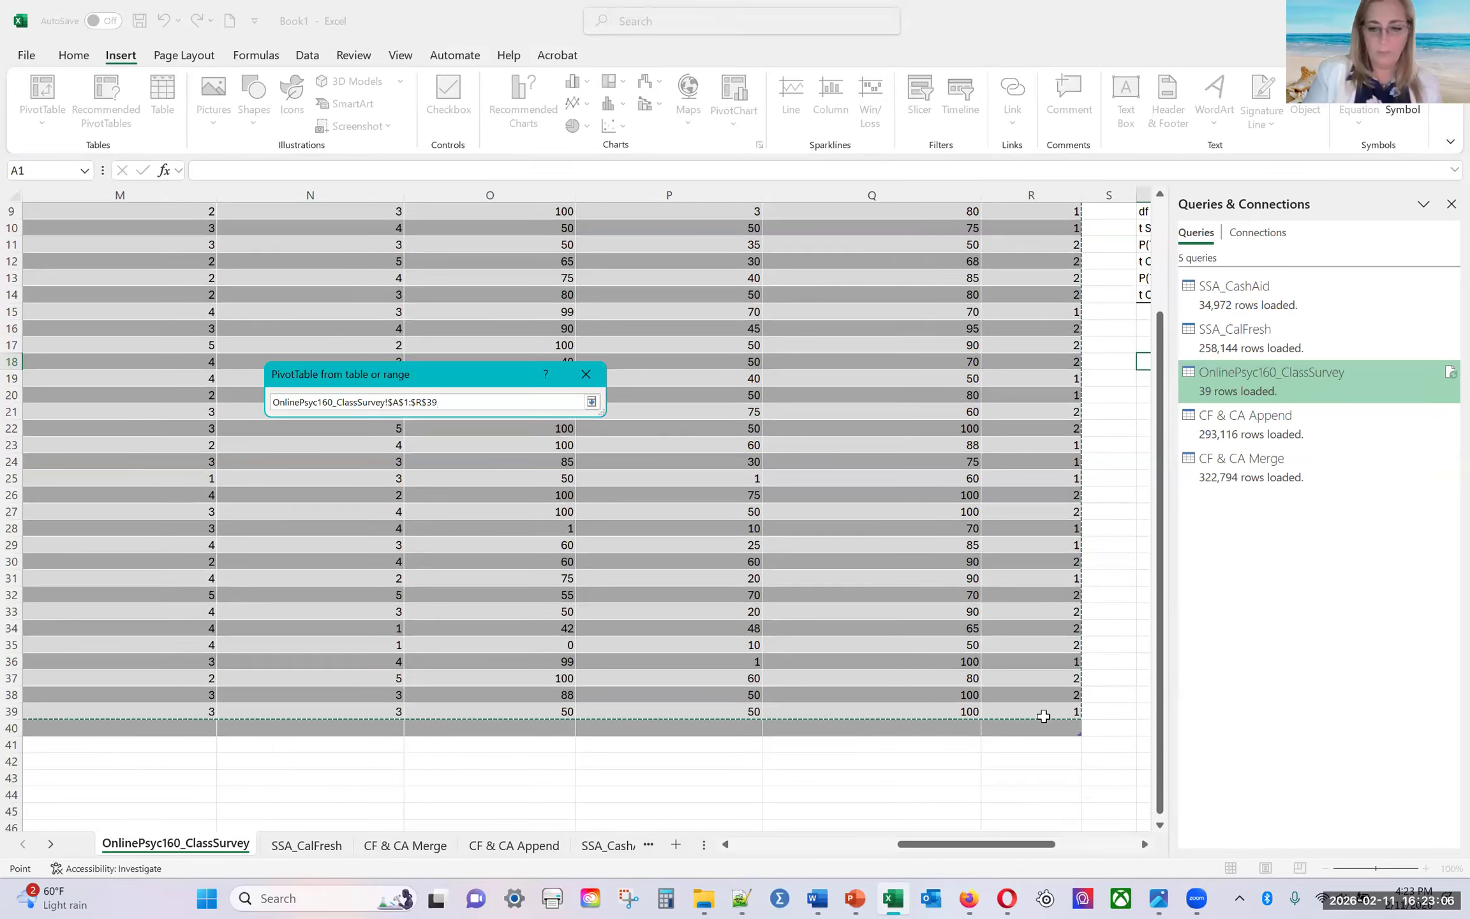
click(592, 402)
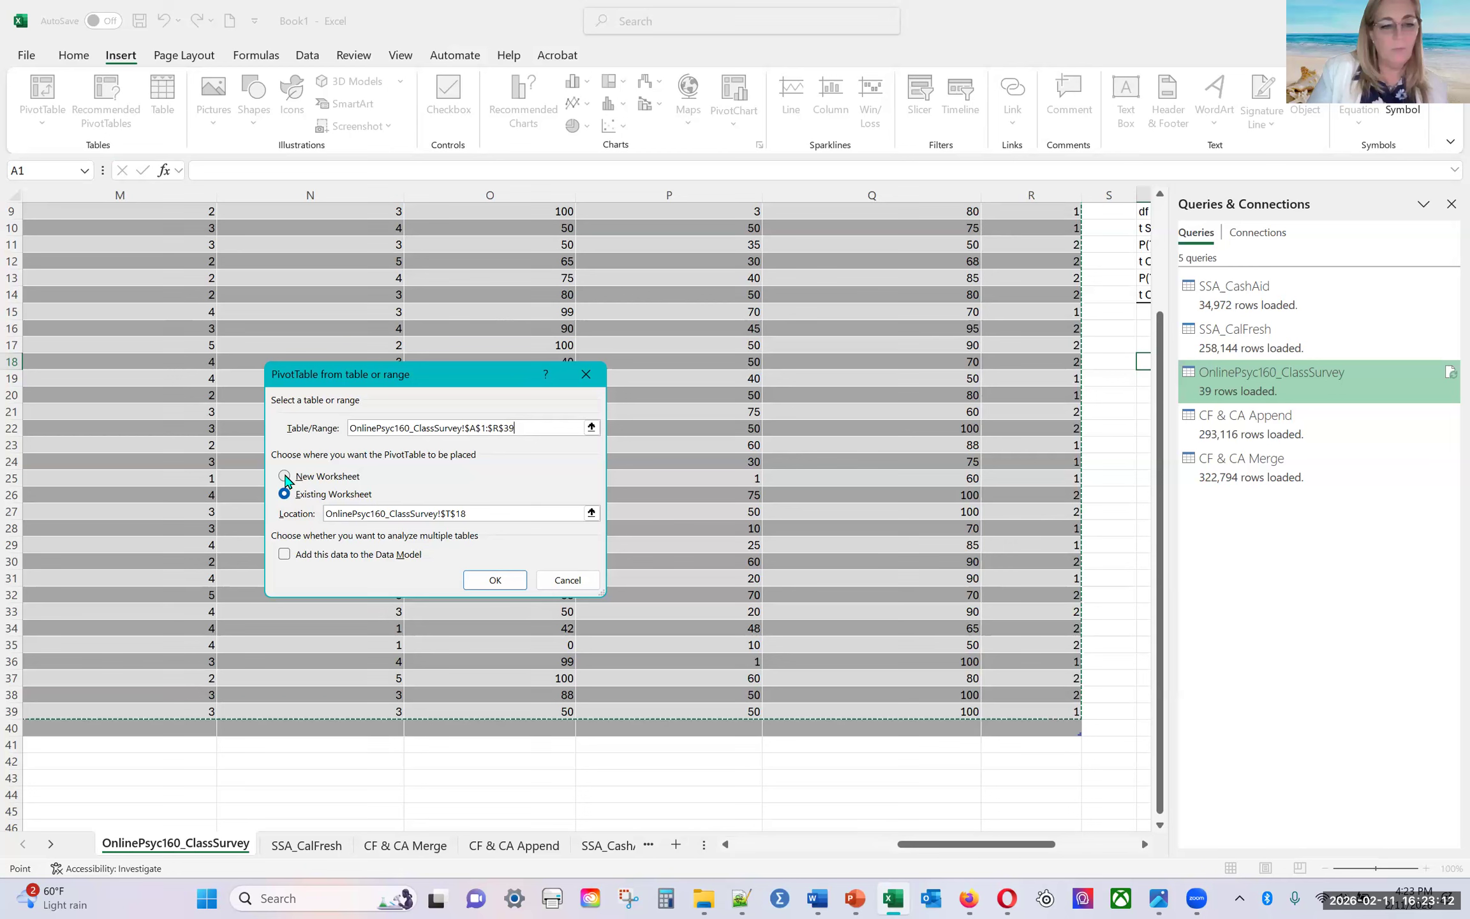
Step: Create the PivotTable on the existing worksheet at T18, adding its data to the Data Model
click(591, 513)
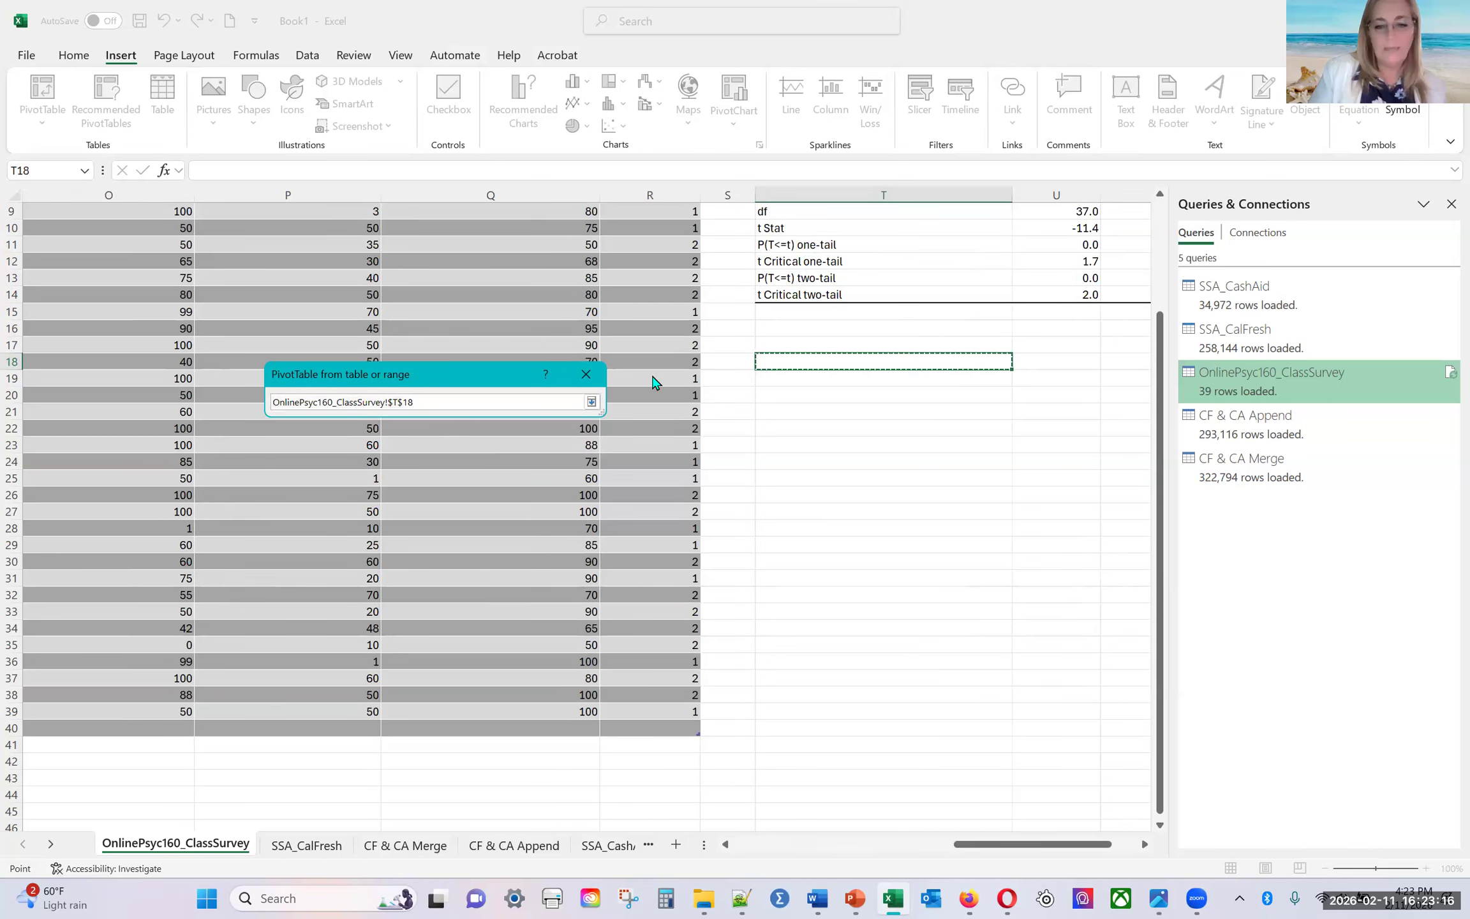
click(592, 402)
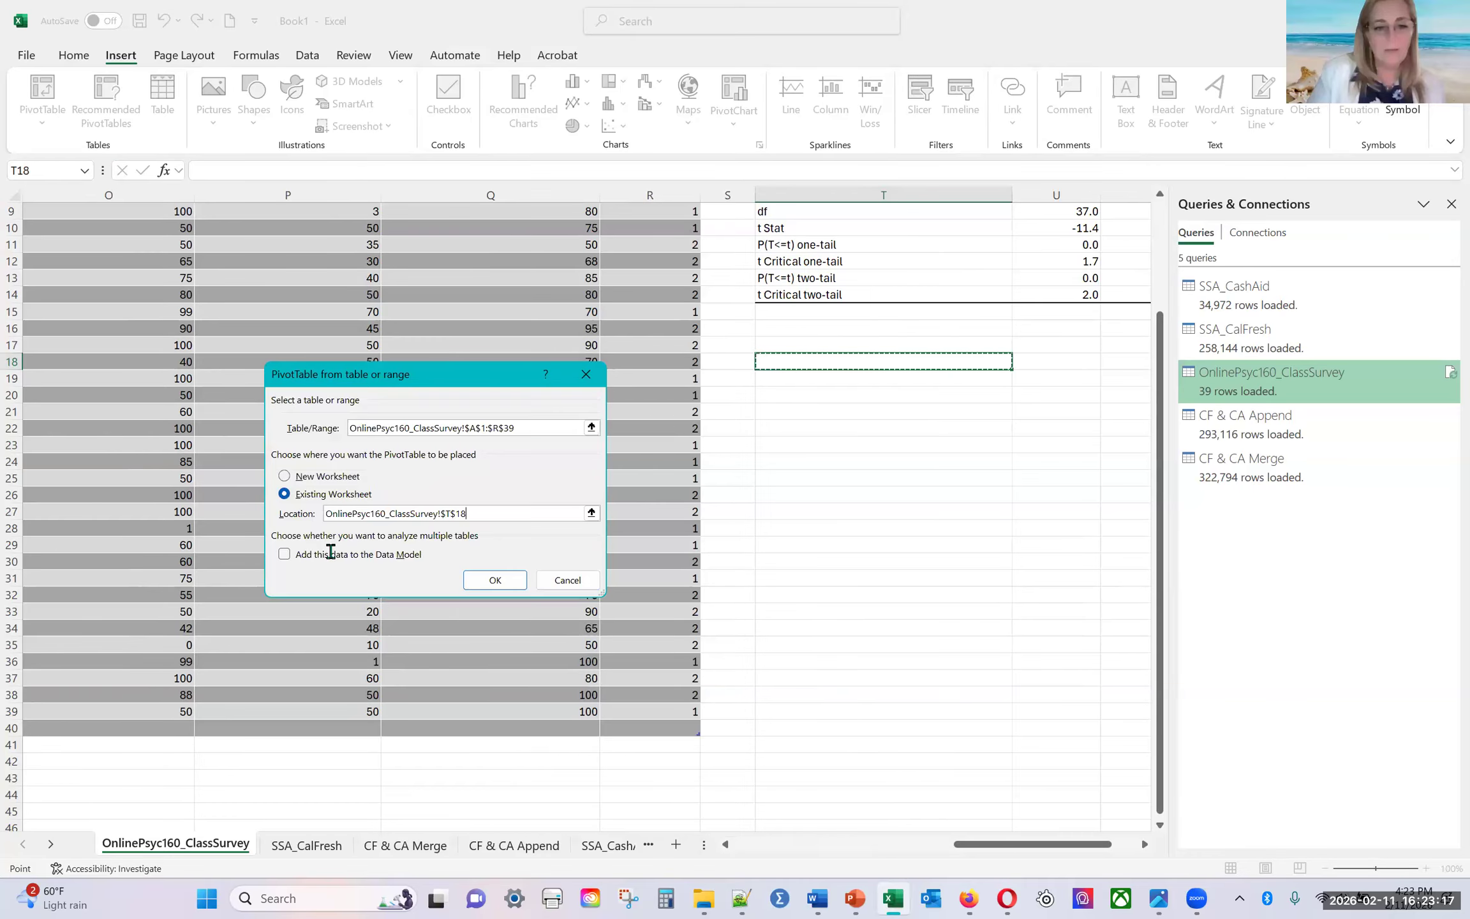
click(281, 553)
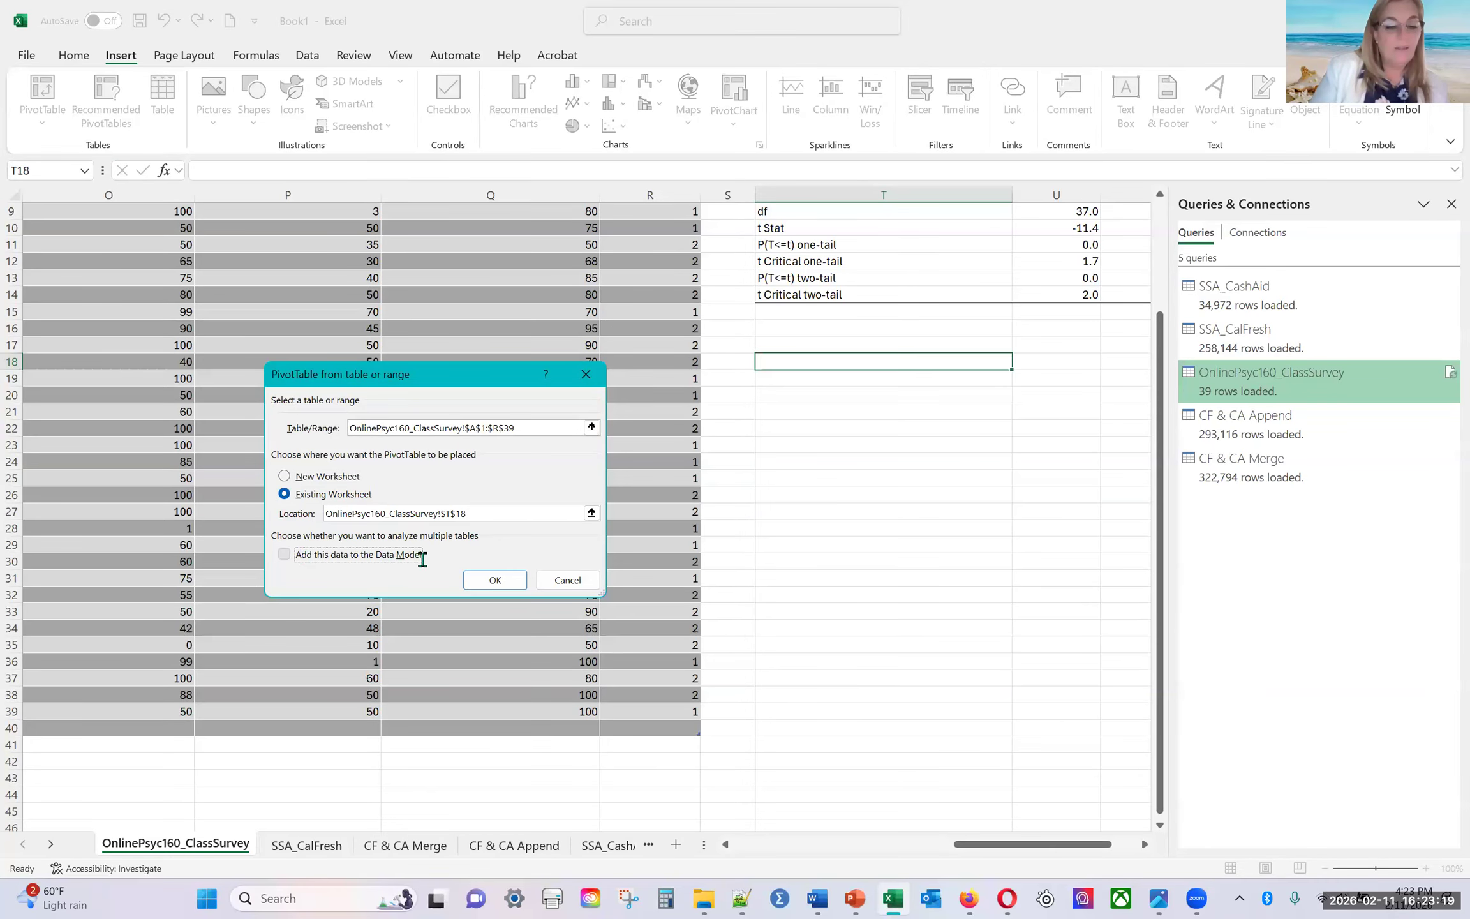
click(479, 579)
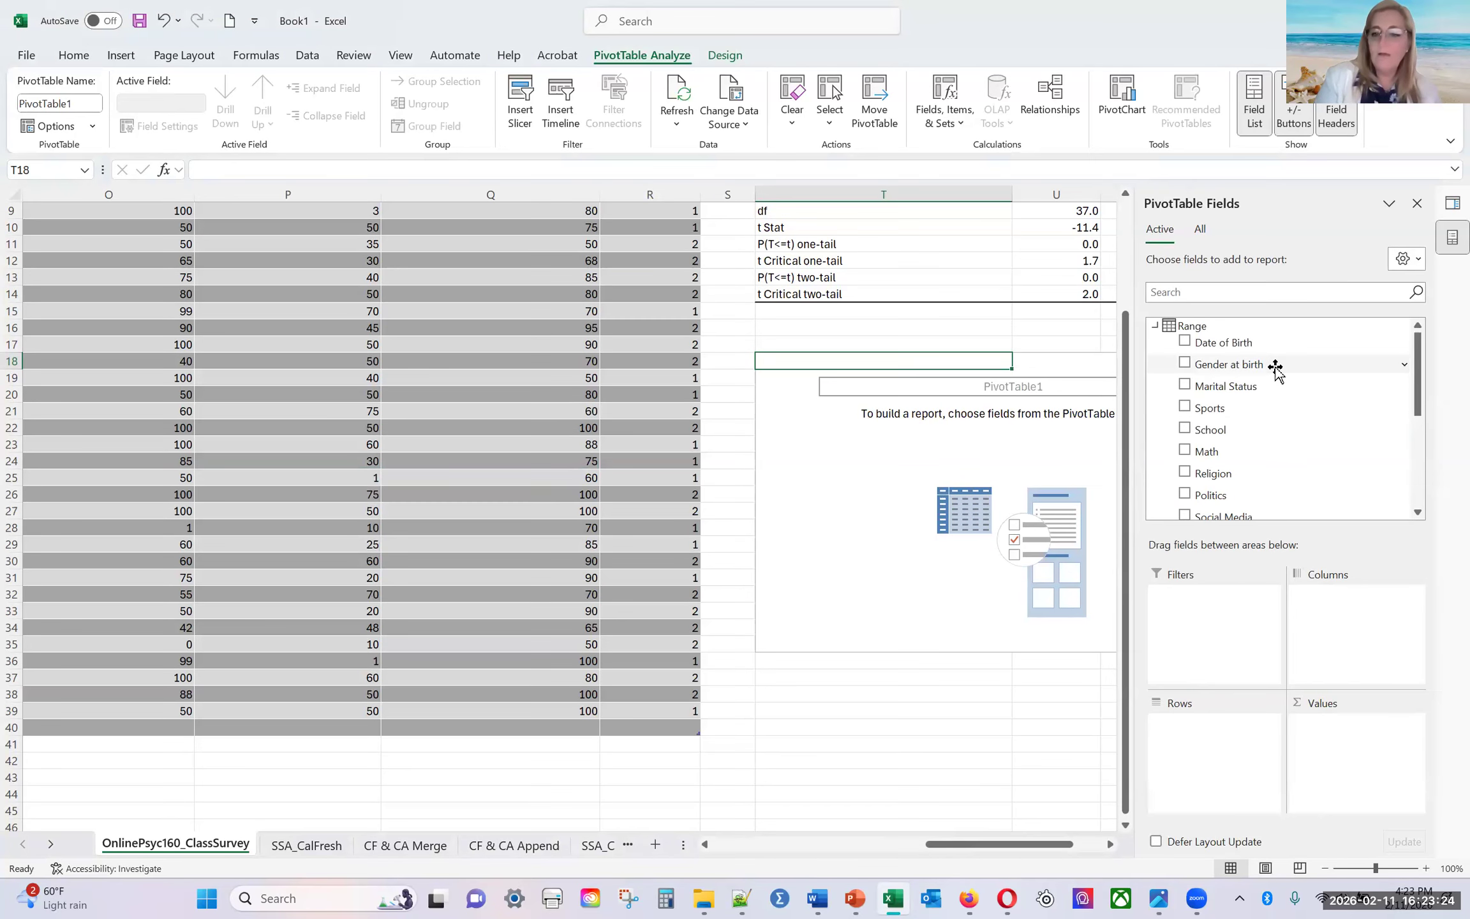
Step: Lay out the PivotTable with Gender at birth as rows and Likelihood of others getting rich as values
drag(1275, 367, 1214, 731)
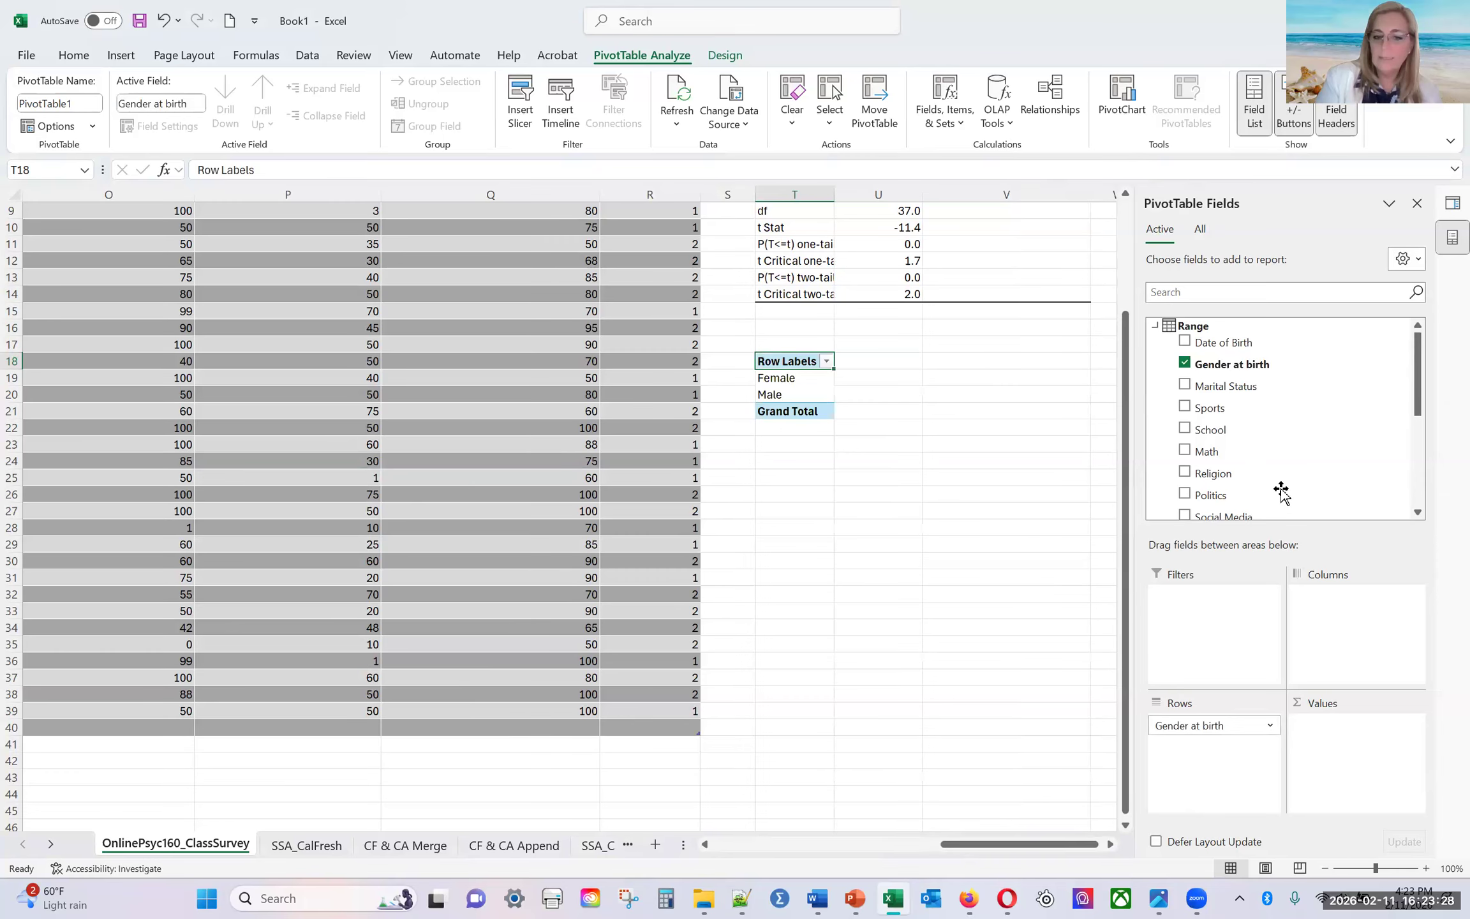
scroll(1282, 492, down, 5)
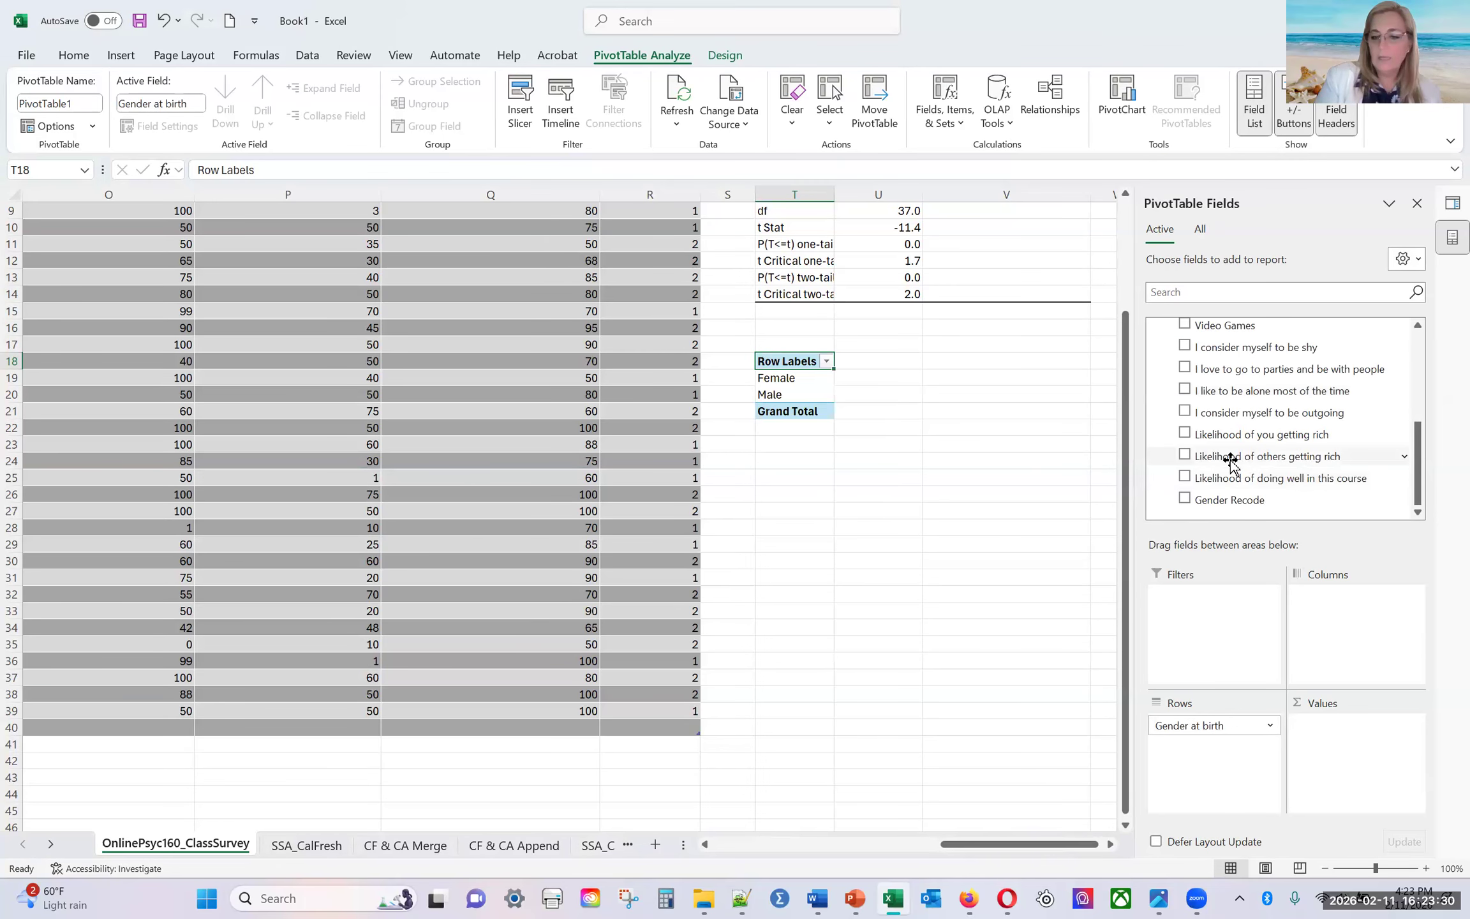
drag(1231, 459, 1373, 750)
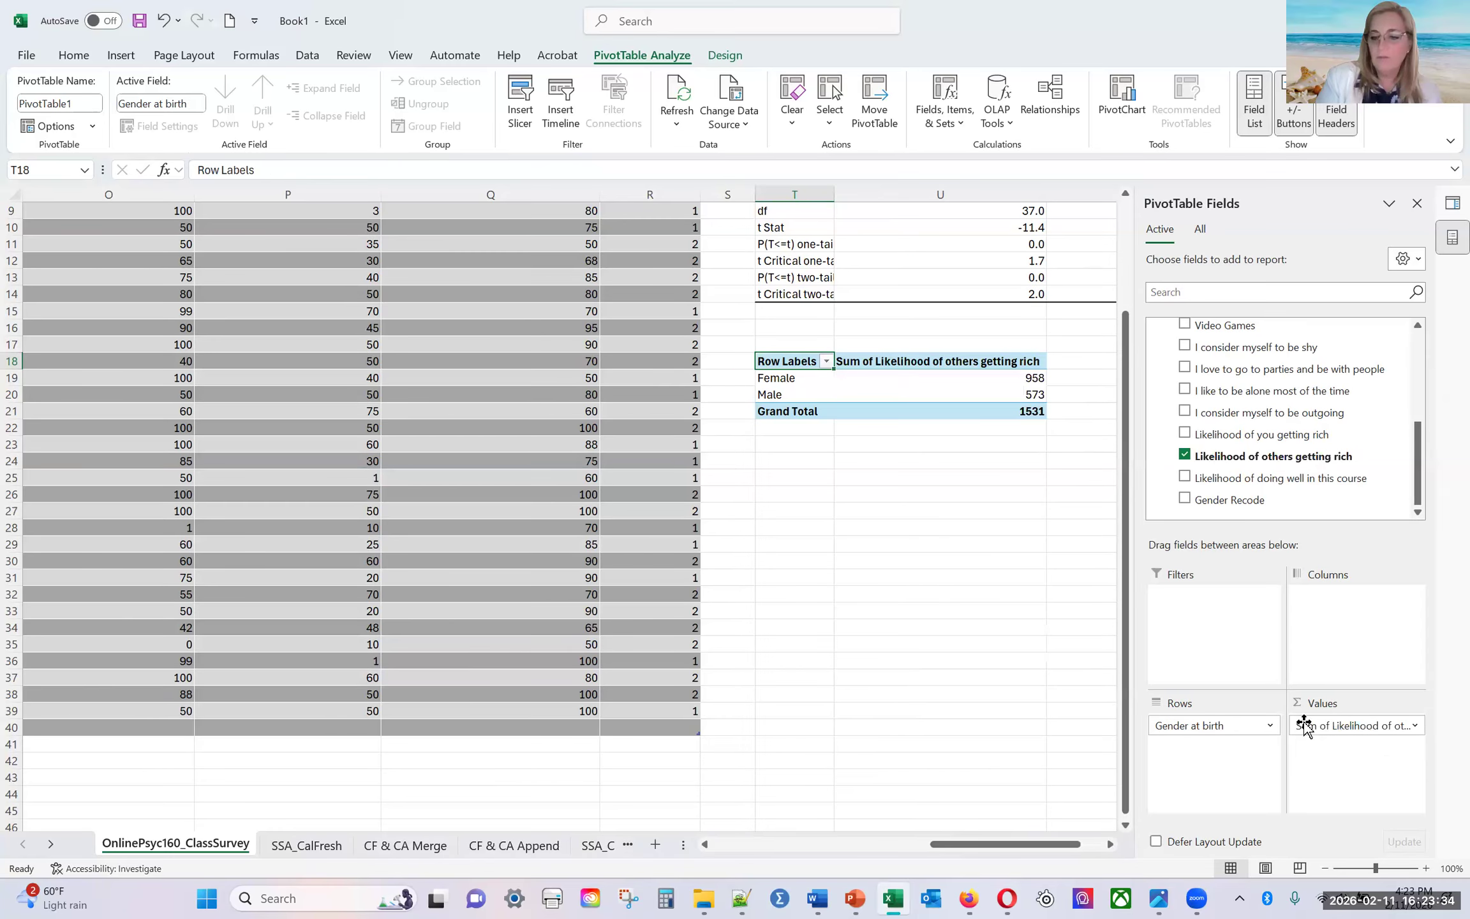
Step: Summarize the PivotTable's Likelihood of others getting rich values by Average
click(1418, 727)
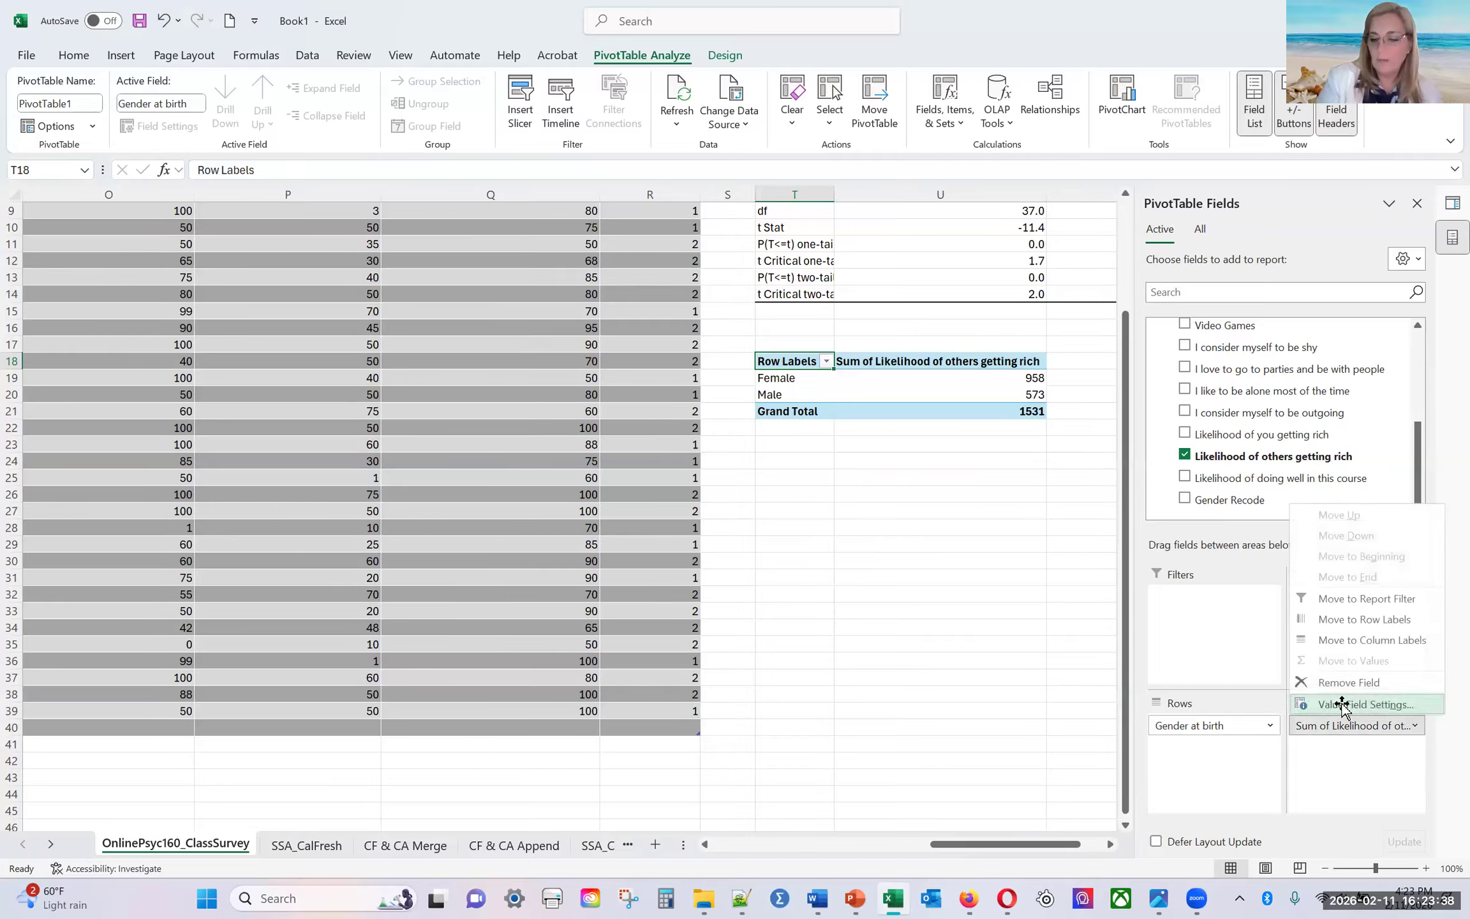
click(1343, 705)
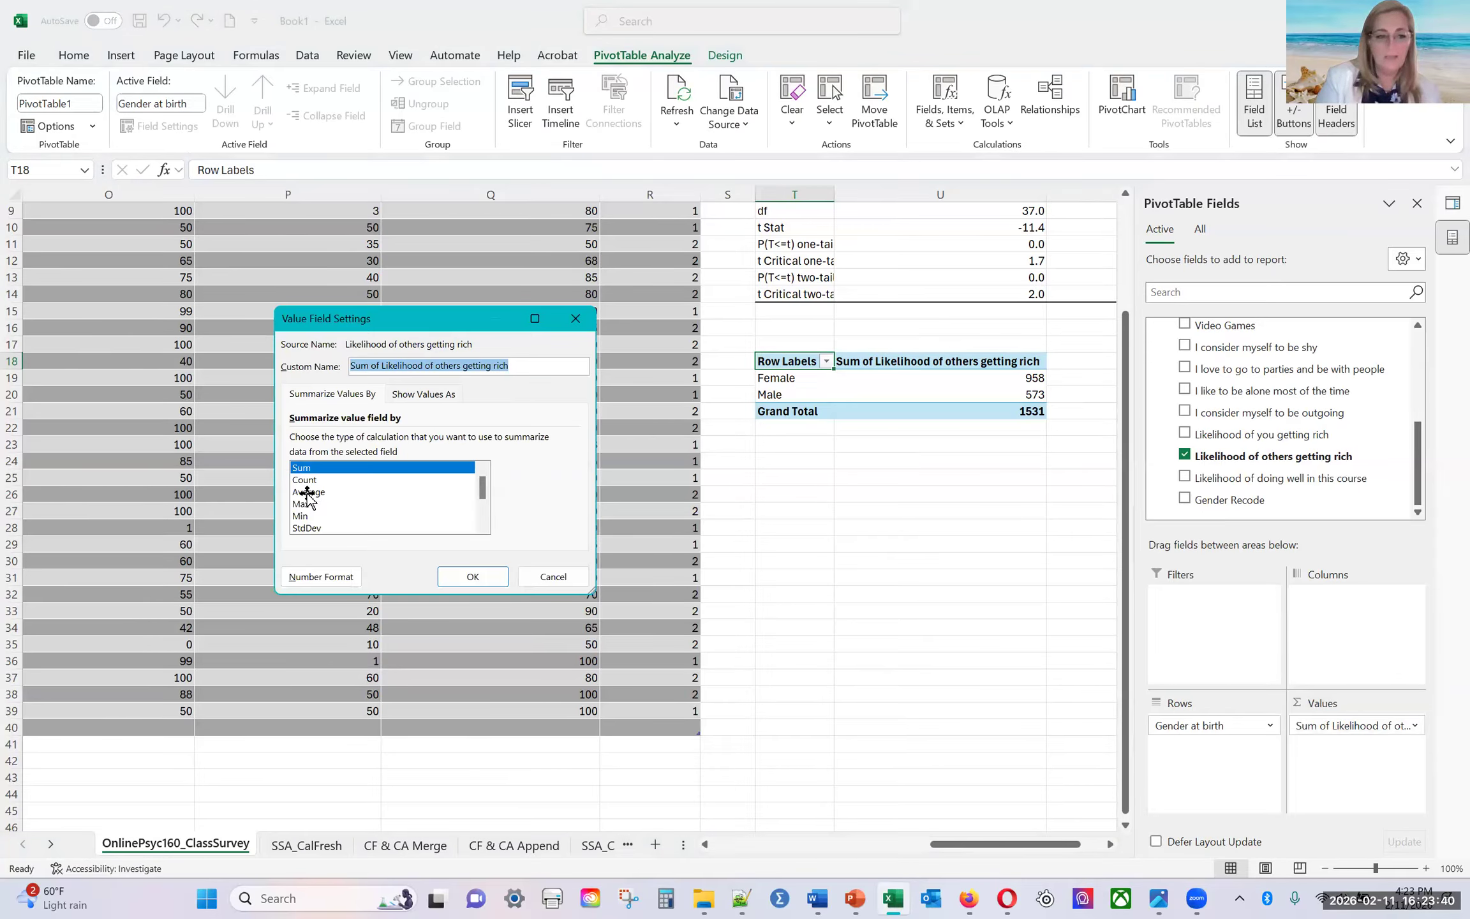
click(307, 492)
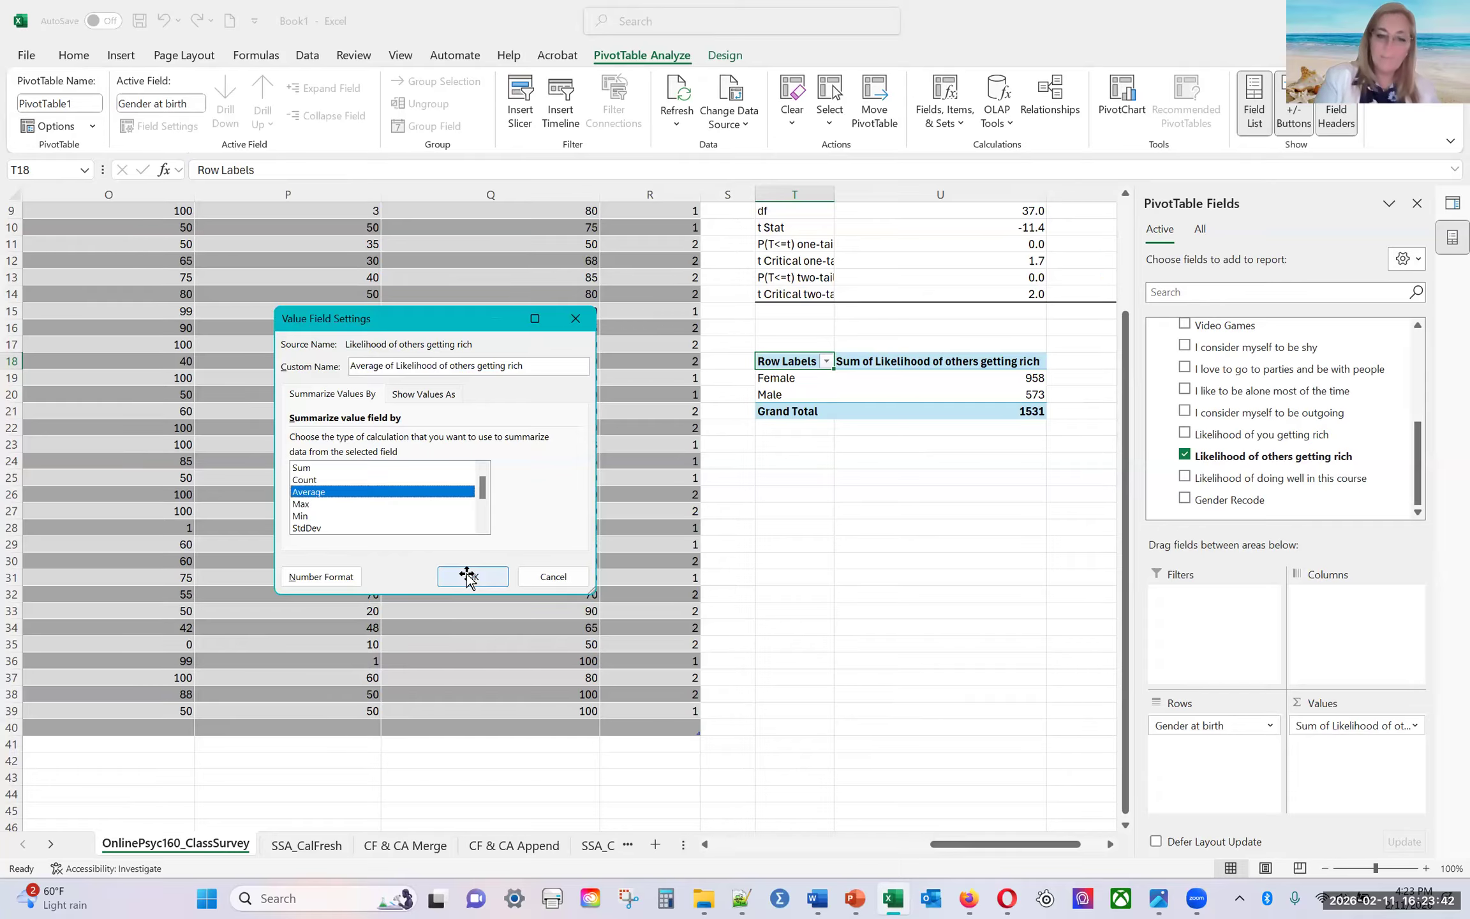
click(468, 576)
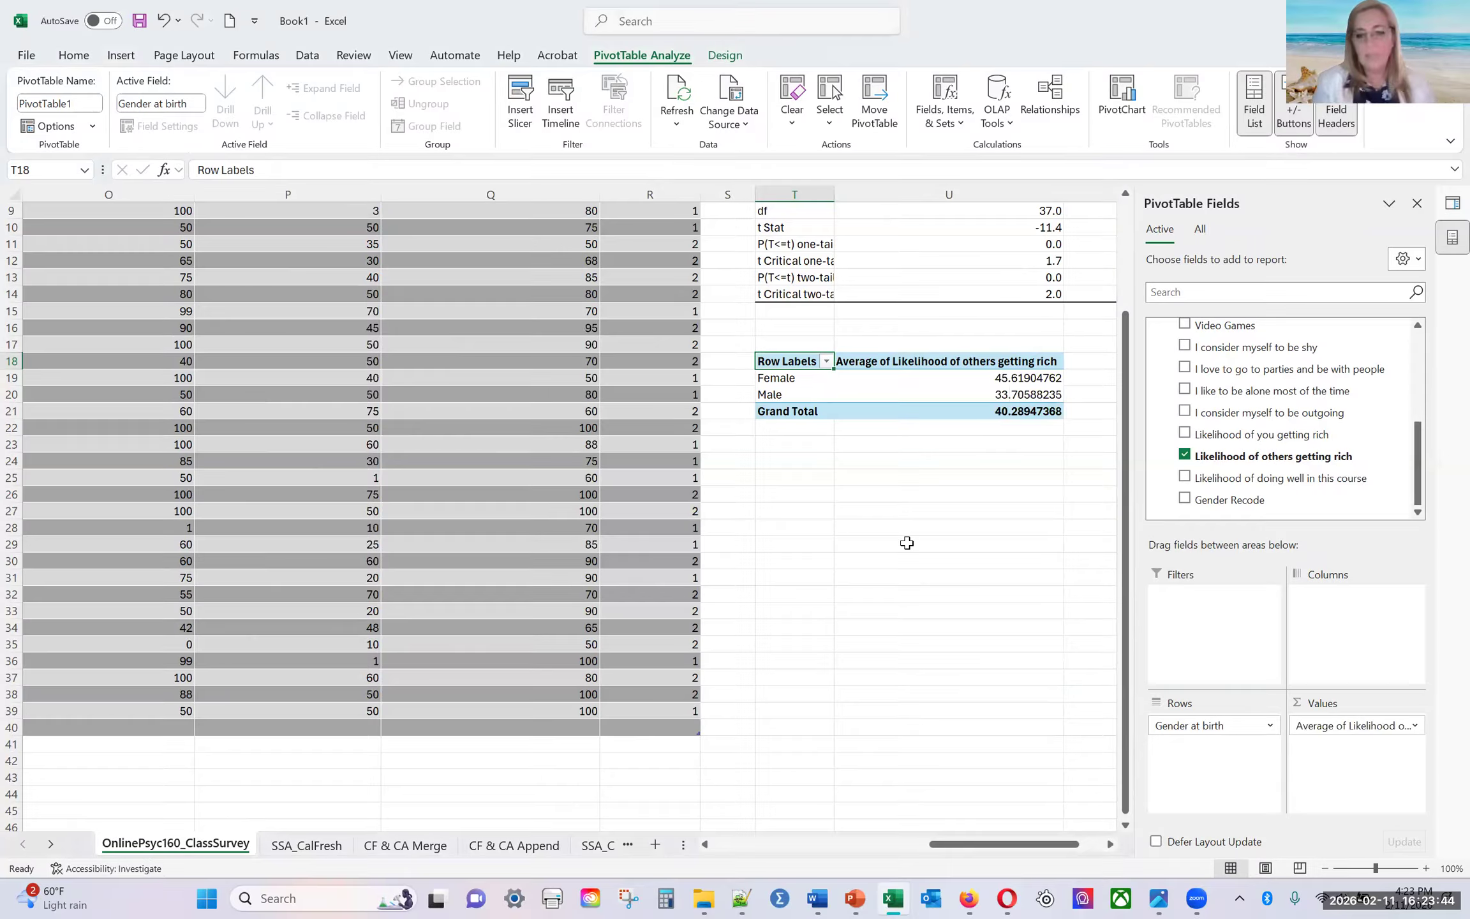
Step: Reduce the PivotTable averages in U19:U21 to two decimal places
drag(995, 381, 996, 412)
click(76, 60)
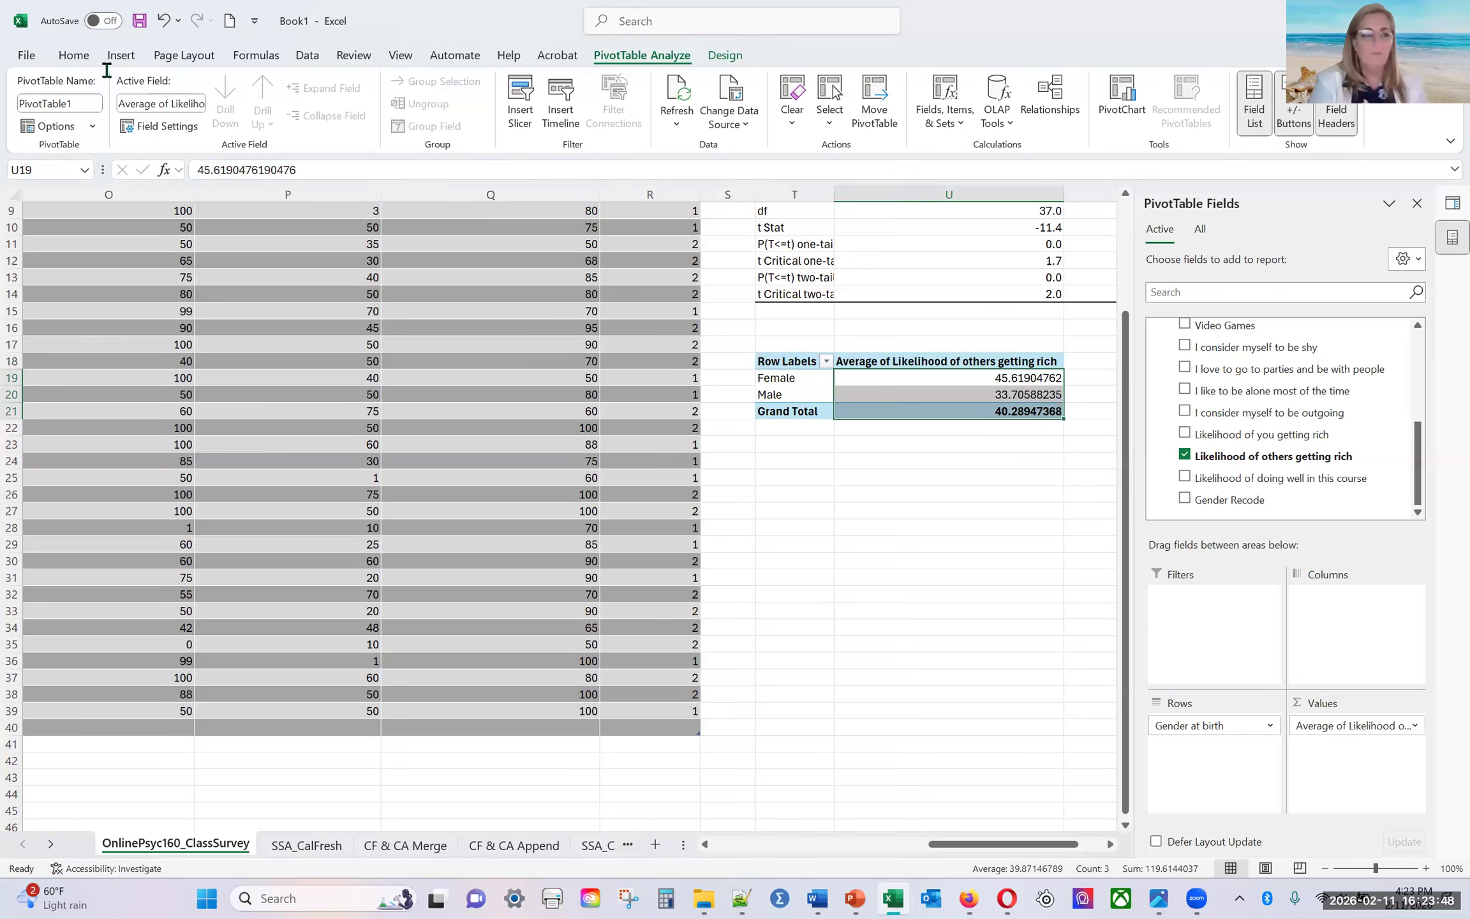
click(603, 117)
click(603, 117)
click(604, 117)
click(604, 117)
click(604, 117)
click(603, 117)
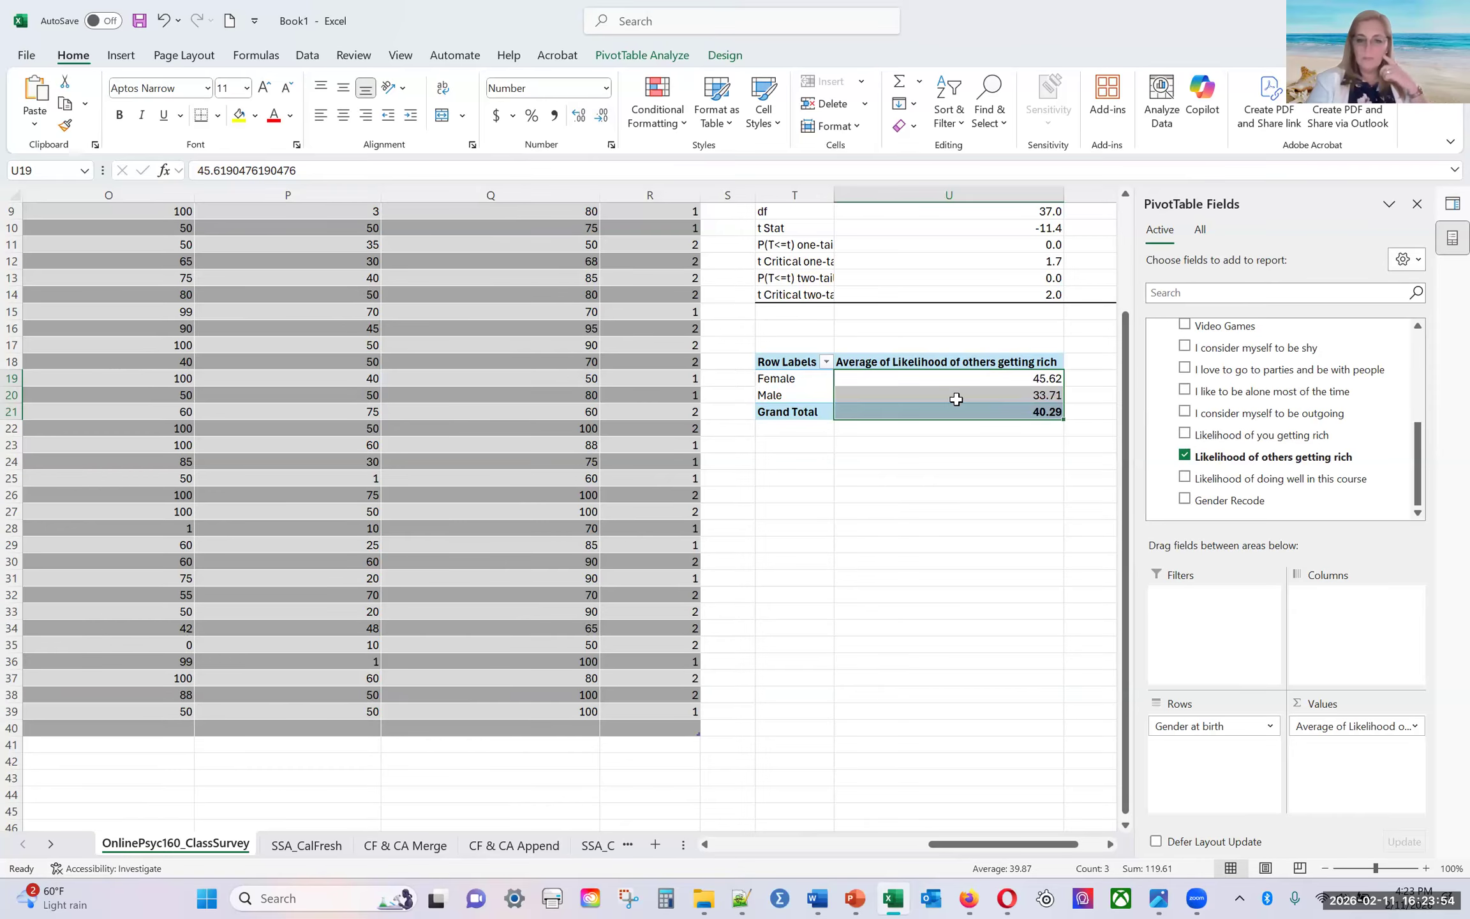
Step: Insert a 2-D clustered column PivotChart from the Female and Male averages in T19:U20 and place it beneath the PivotTable
click(956, 399)
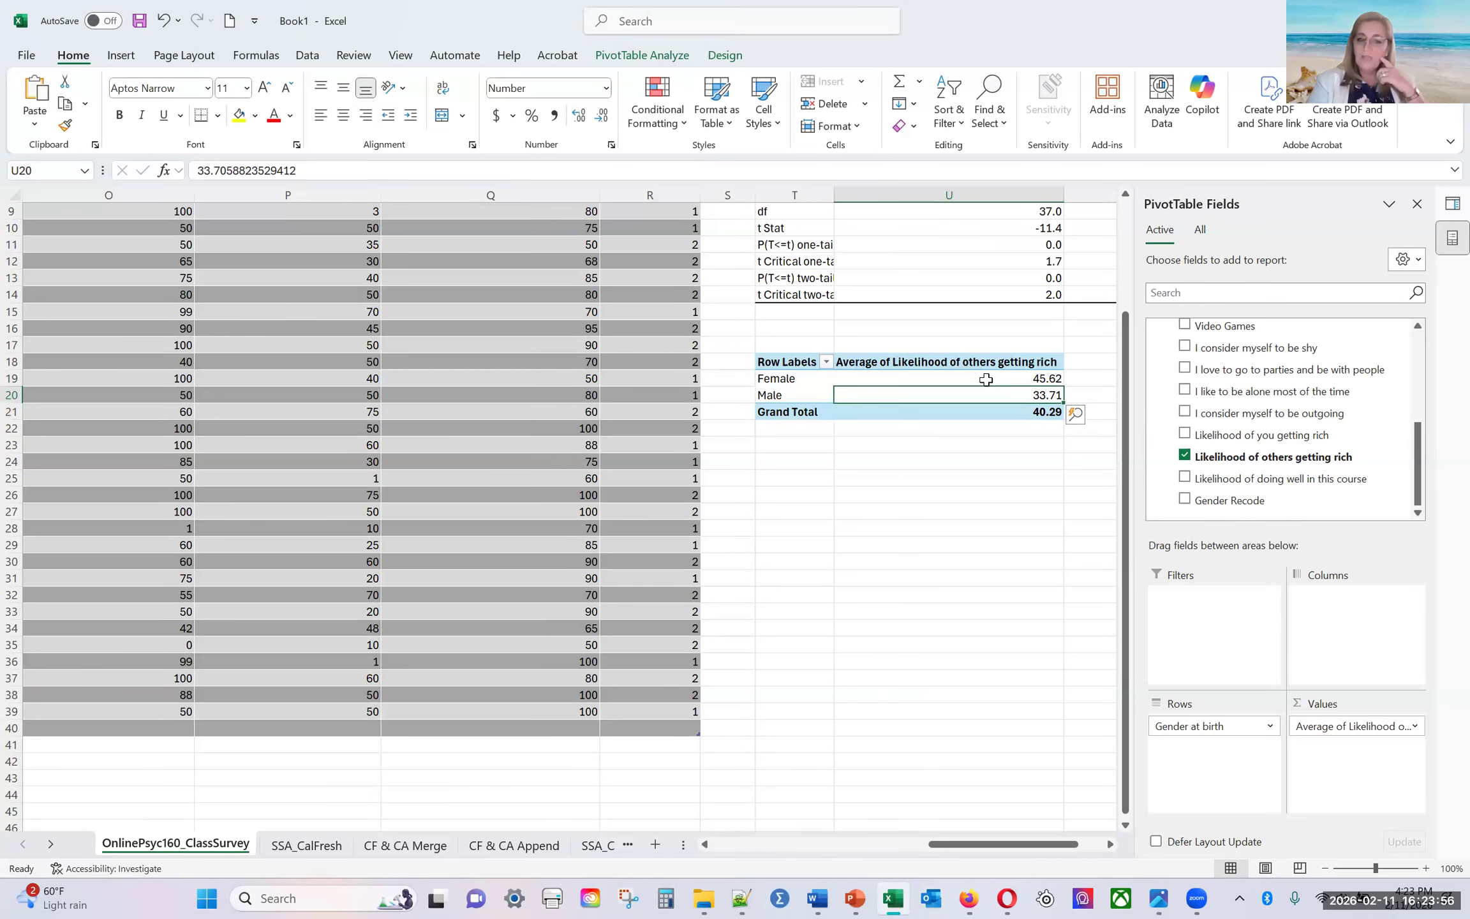
click(986, 379)
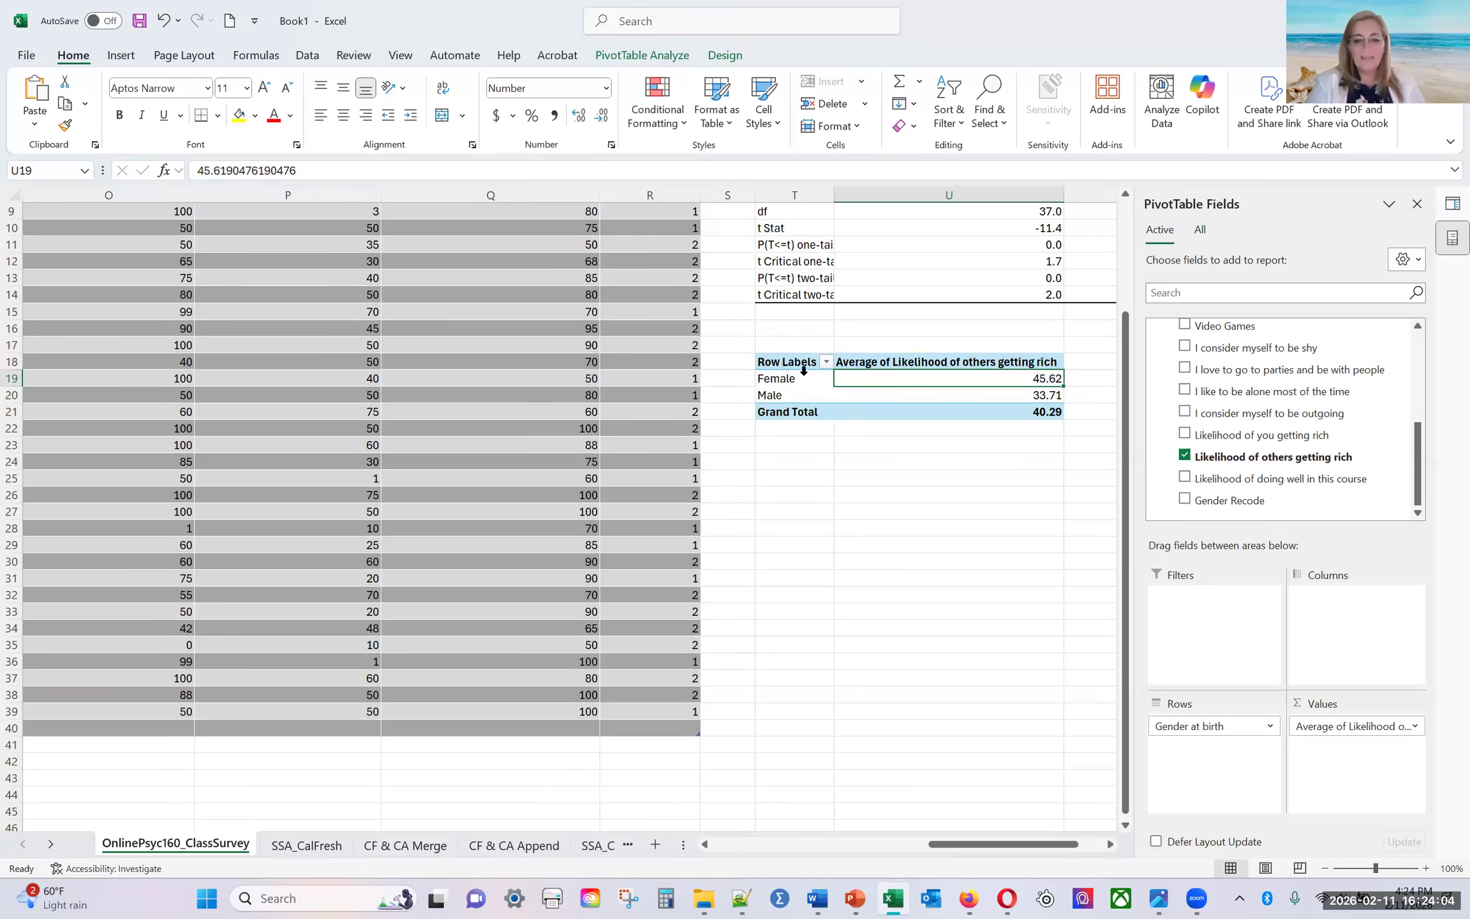
drag(802, 386, 932, 400)
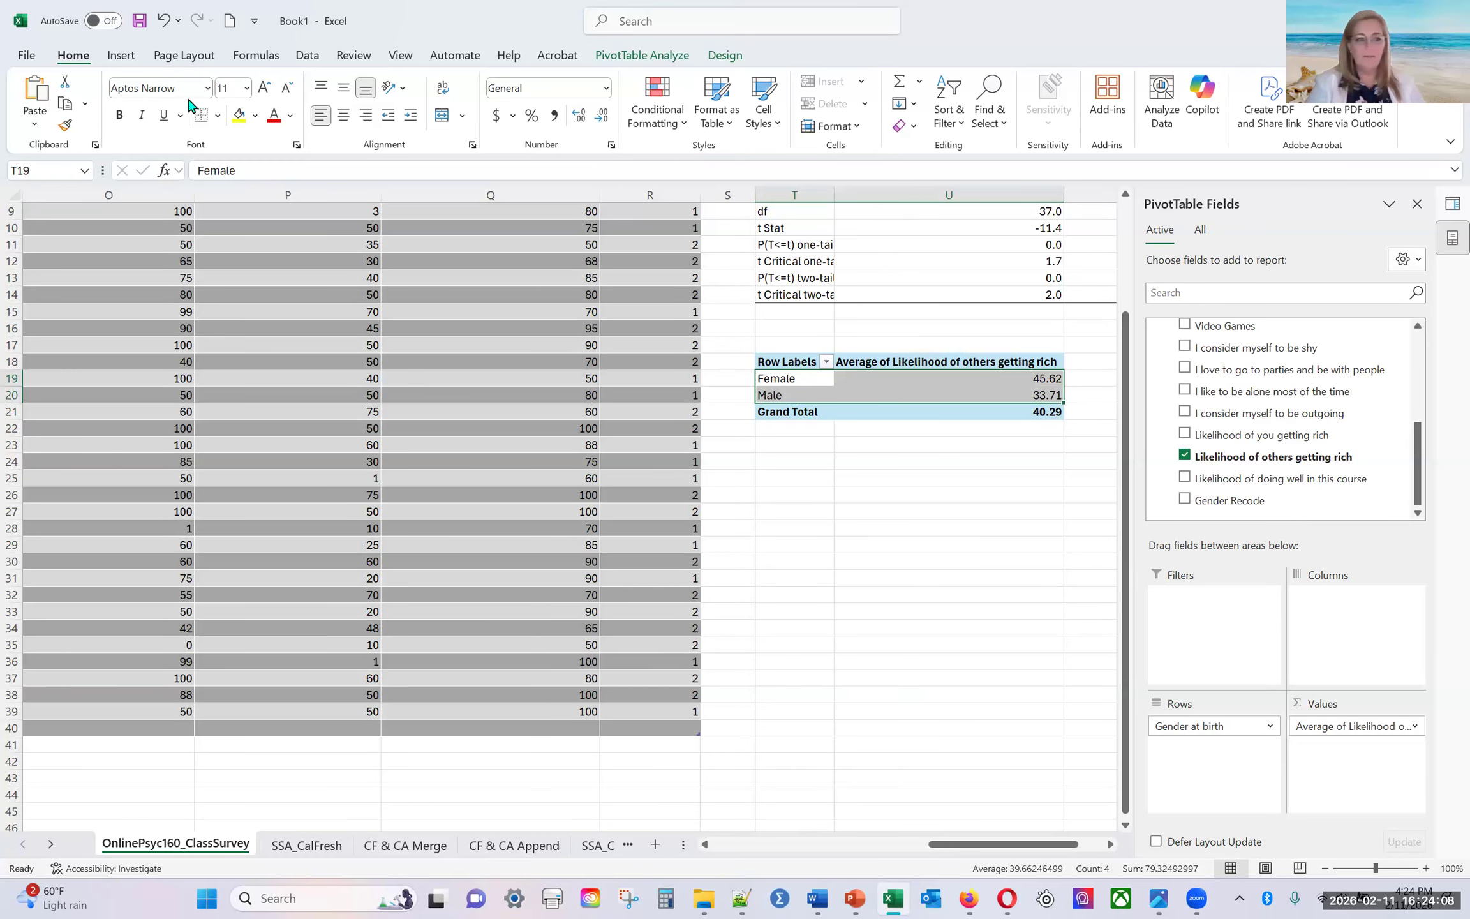
click(121, 57)
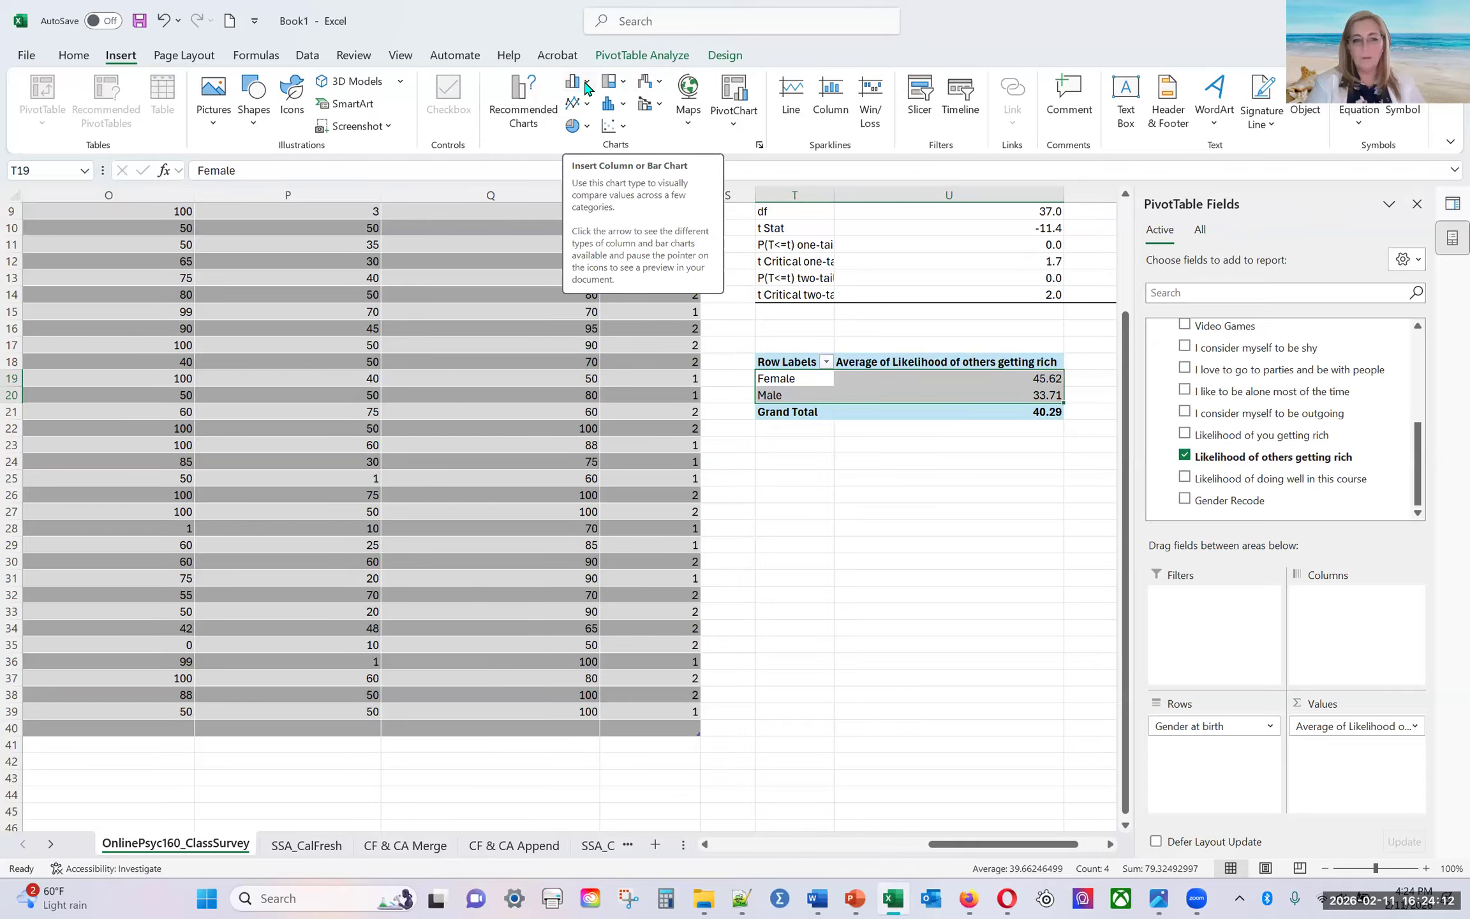
click(586, 87)
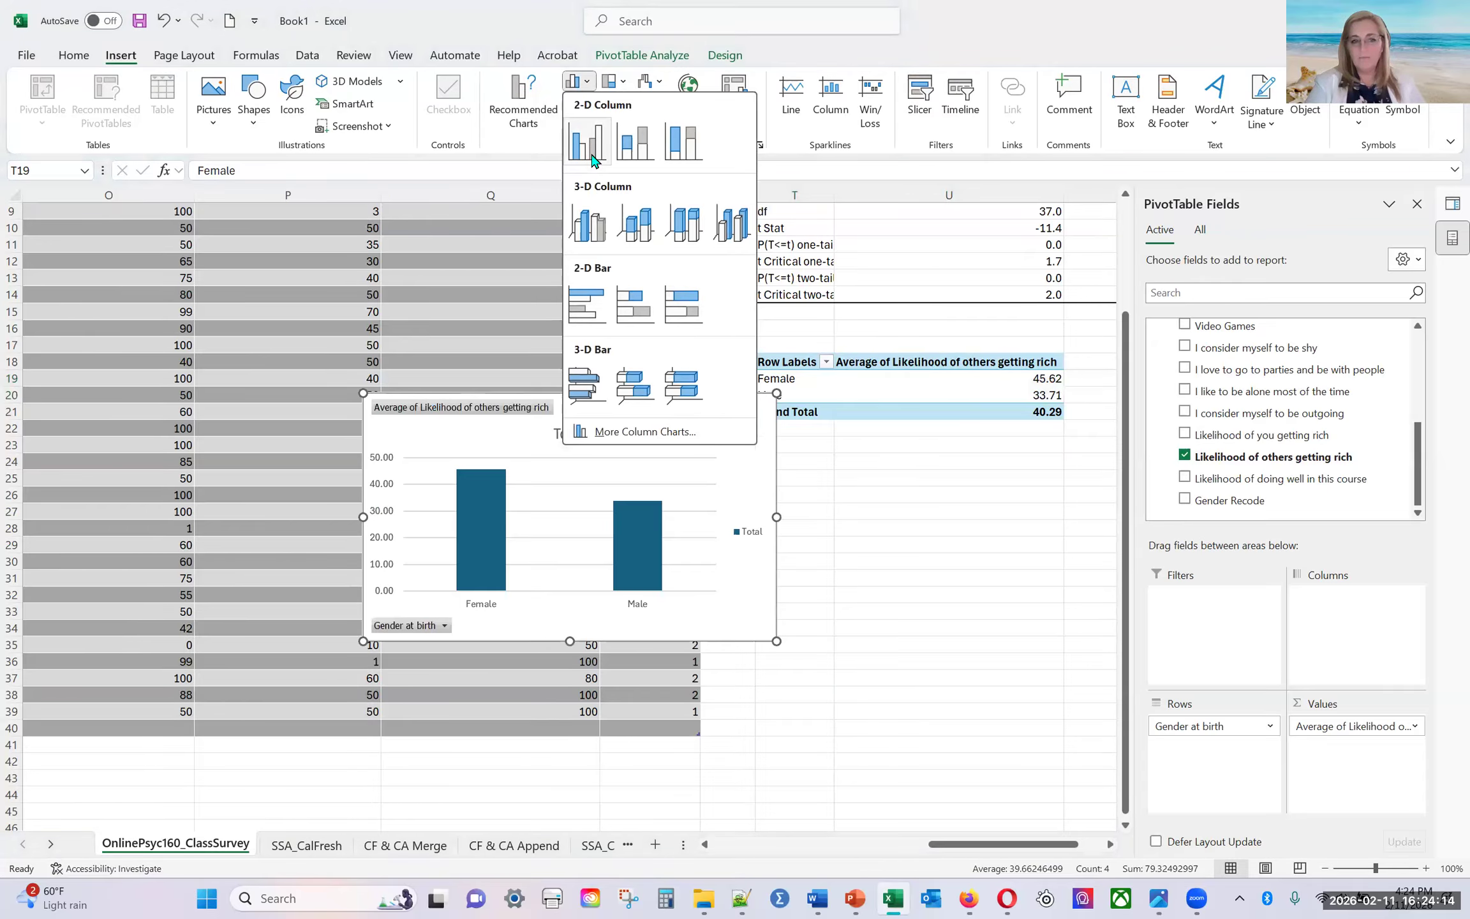
click(592, 156)
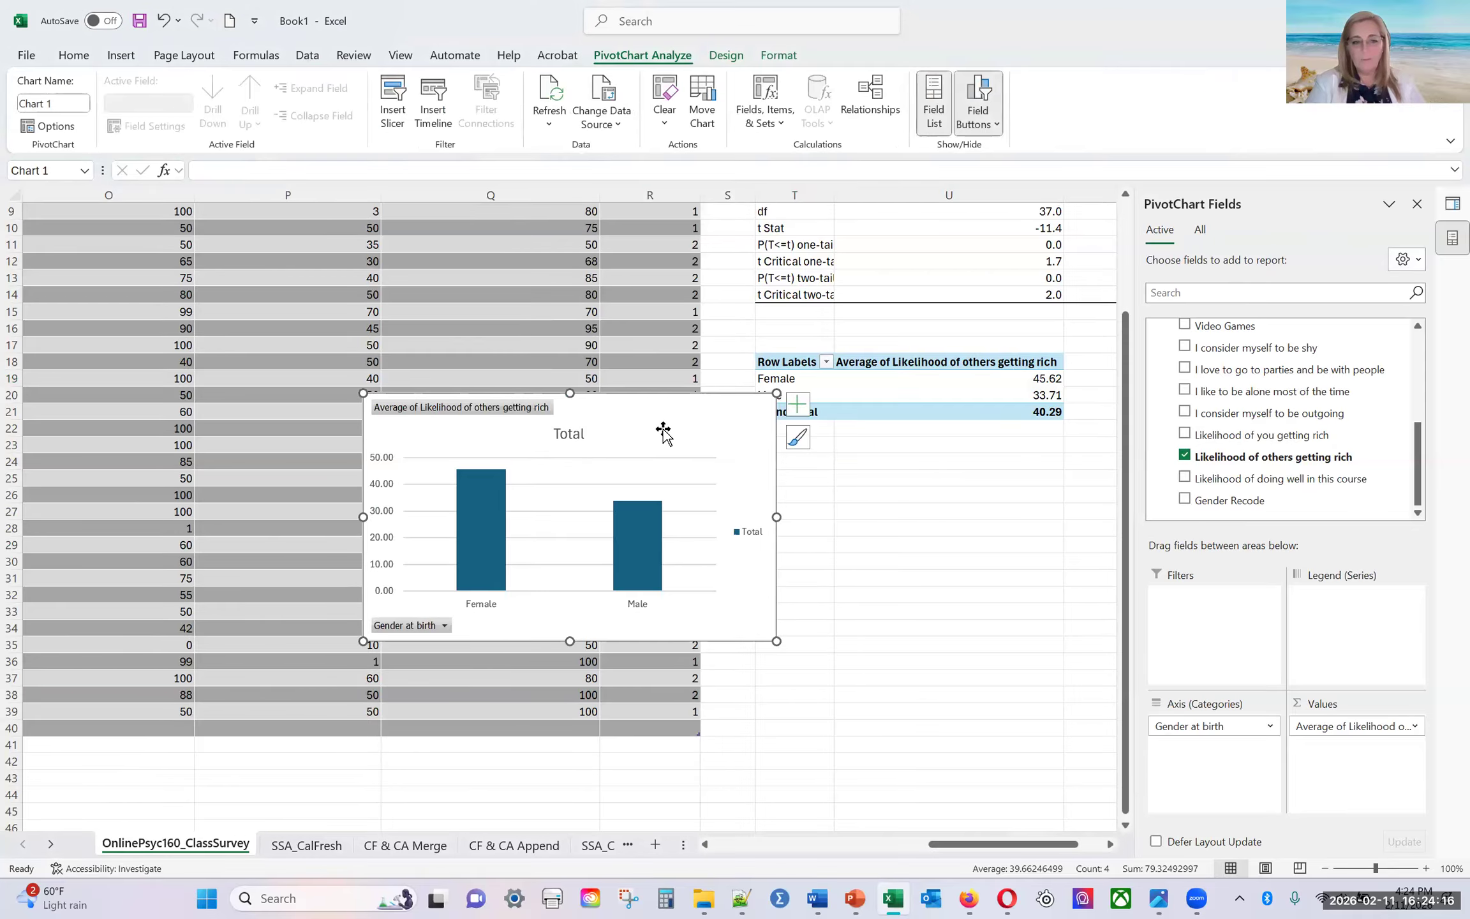
drag(656, 423, 1022, 488)
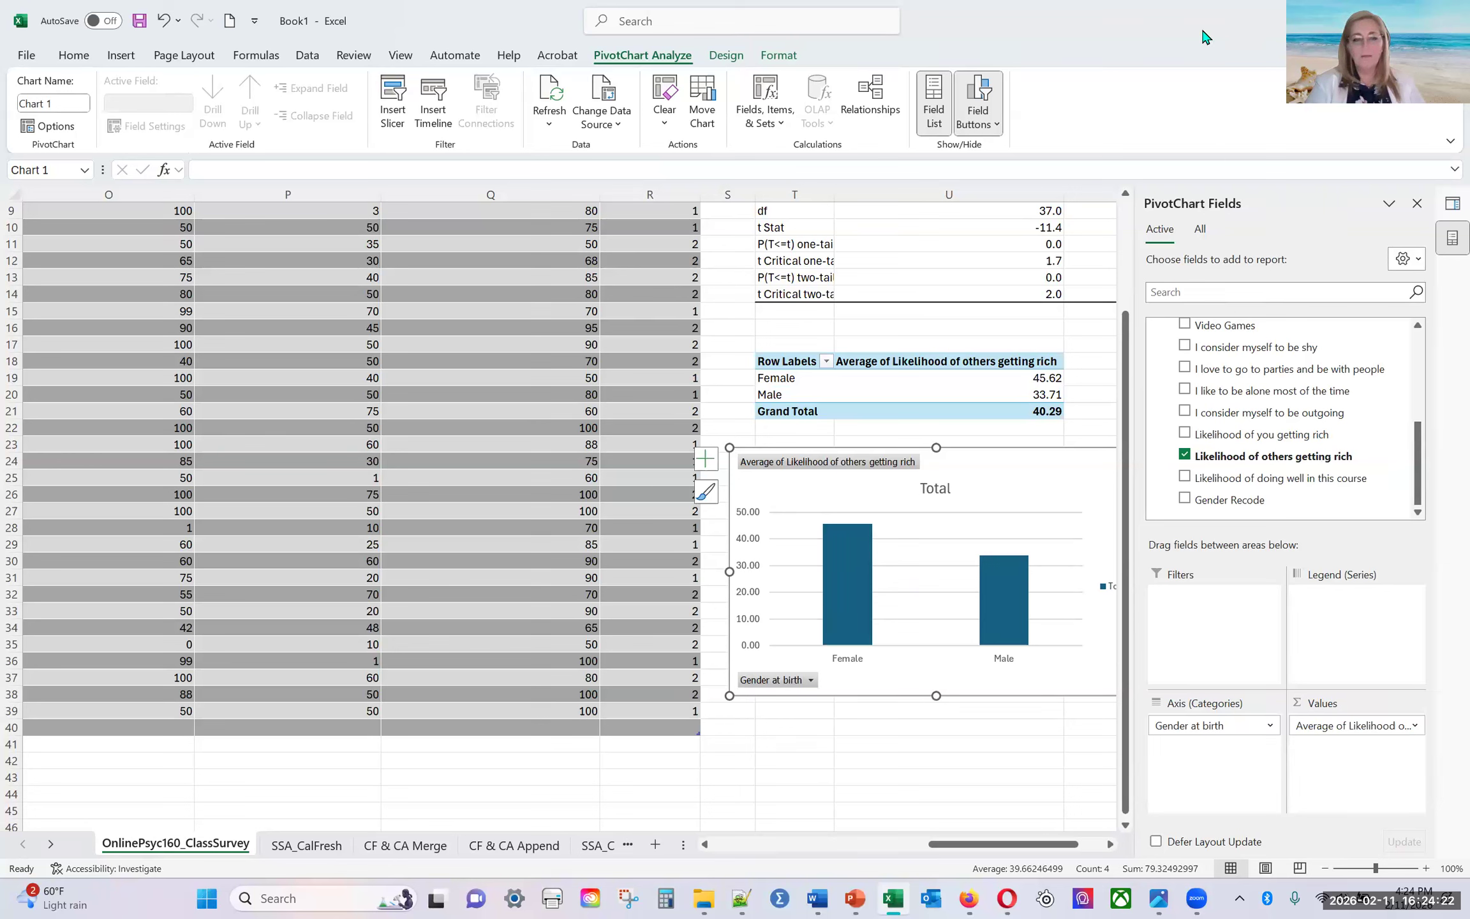
Step: Add Outside End data labels to the PivotChart's columns
click(724, 56)
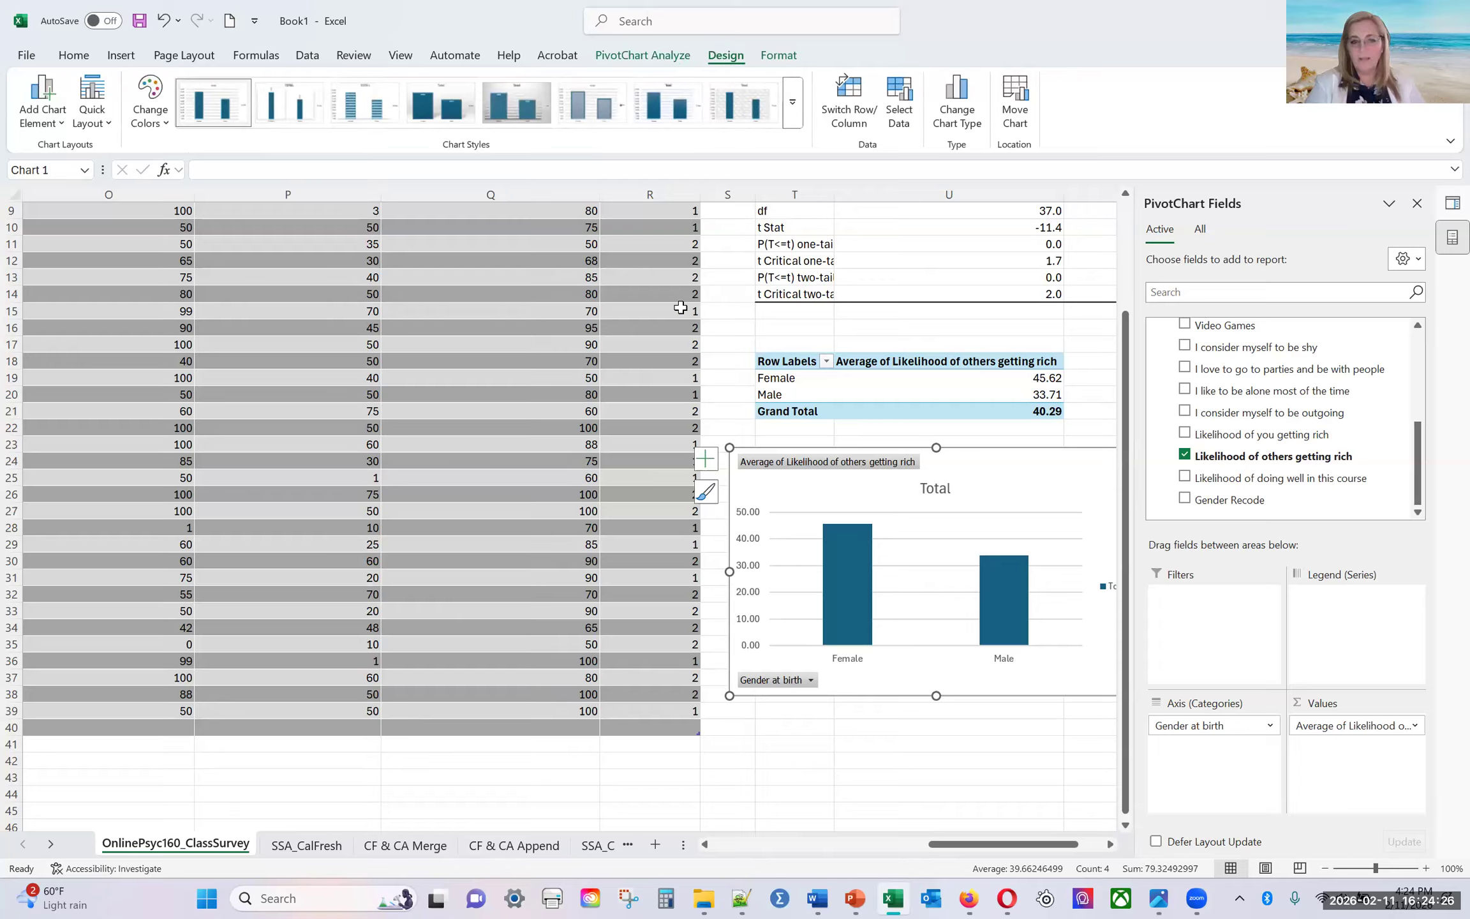
click(28, 113)
mouse_move(81, 238)
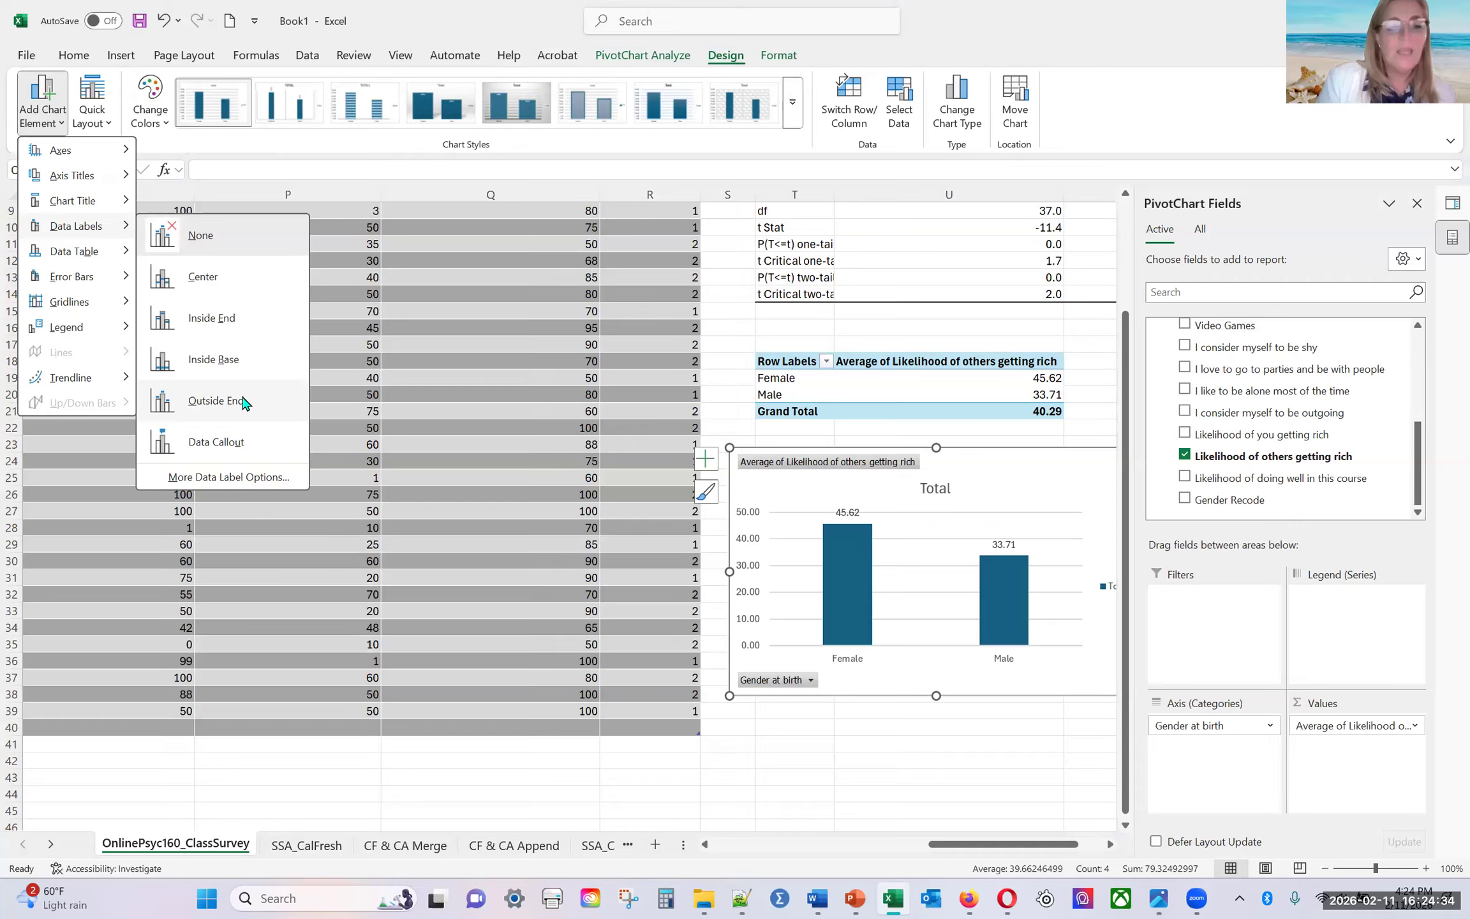
click(241, 397)
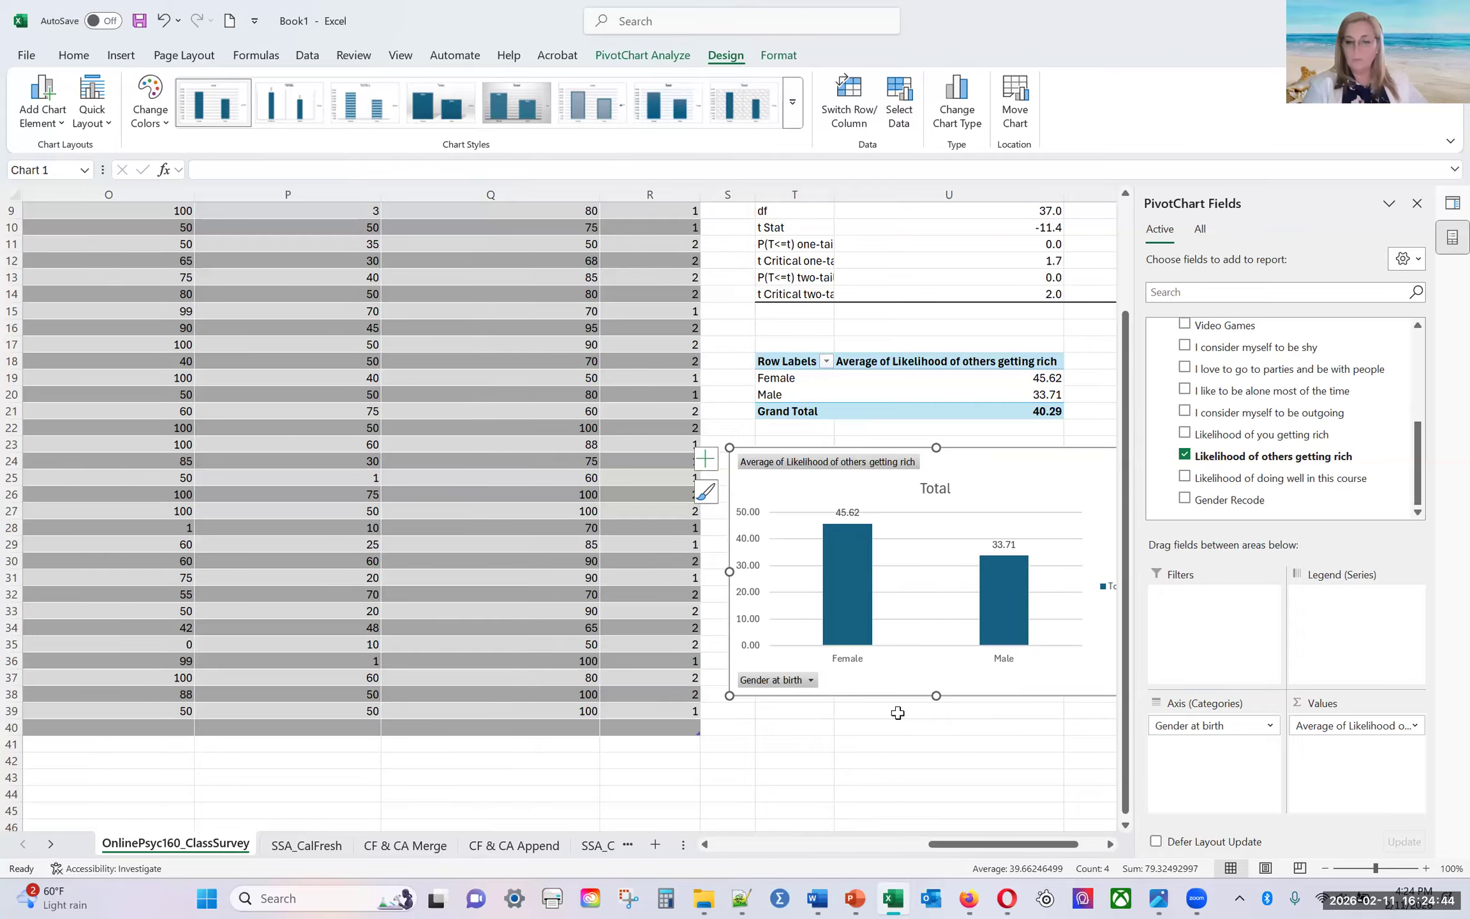
click(845, 758)
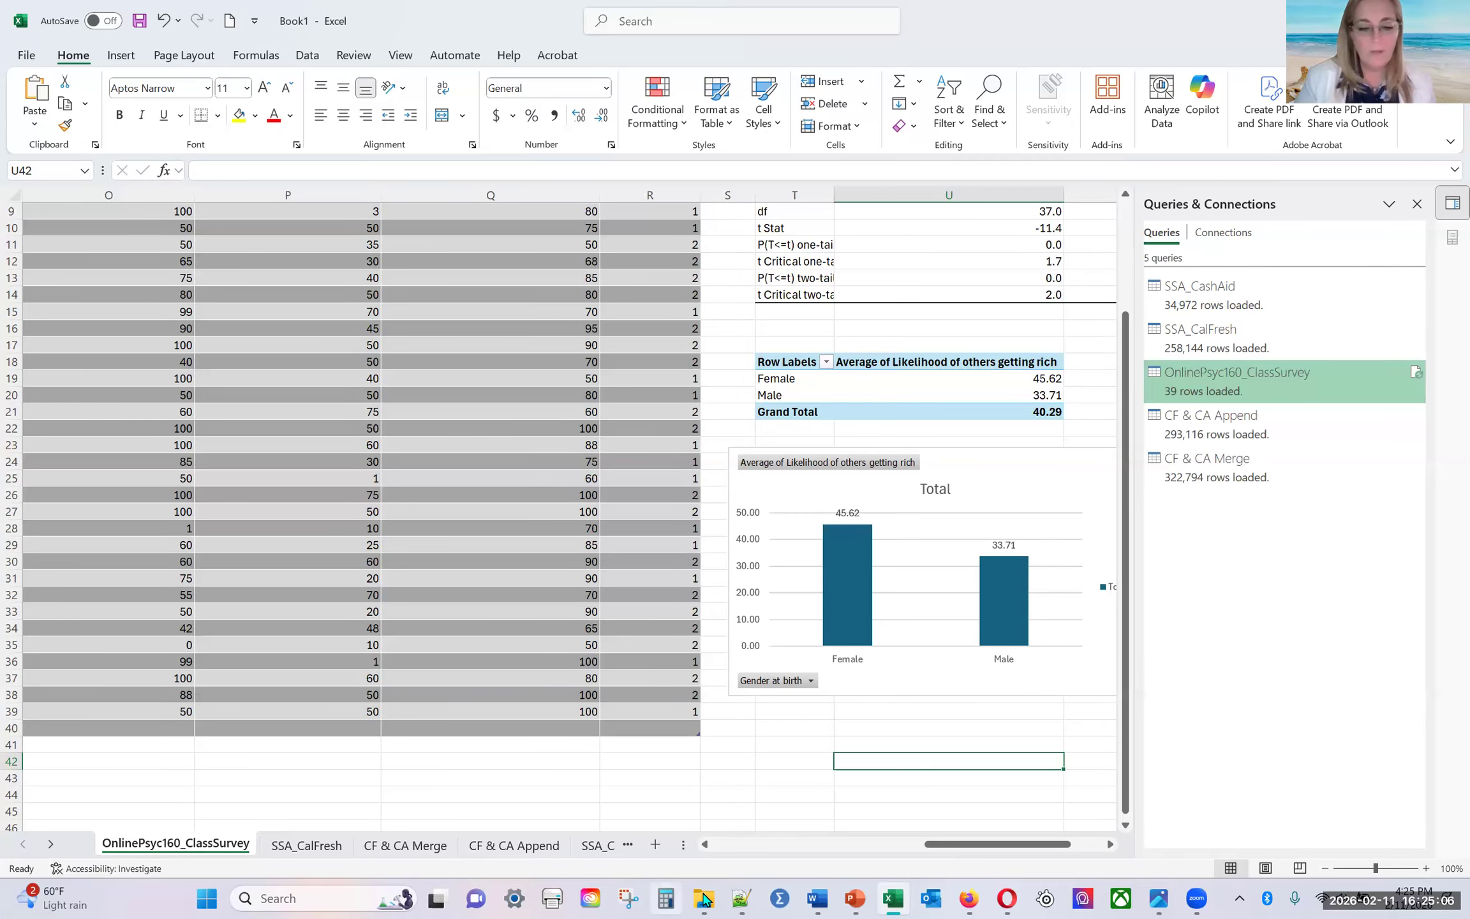
Step: Open Week10_ClassSurvey_SPSSdata.sav from the Downloads folder in SPSS, dismissing the welcome dialog and minimizing the output window
mouse_move(704, 898)
click(933, 793)
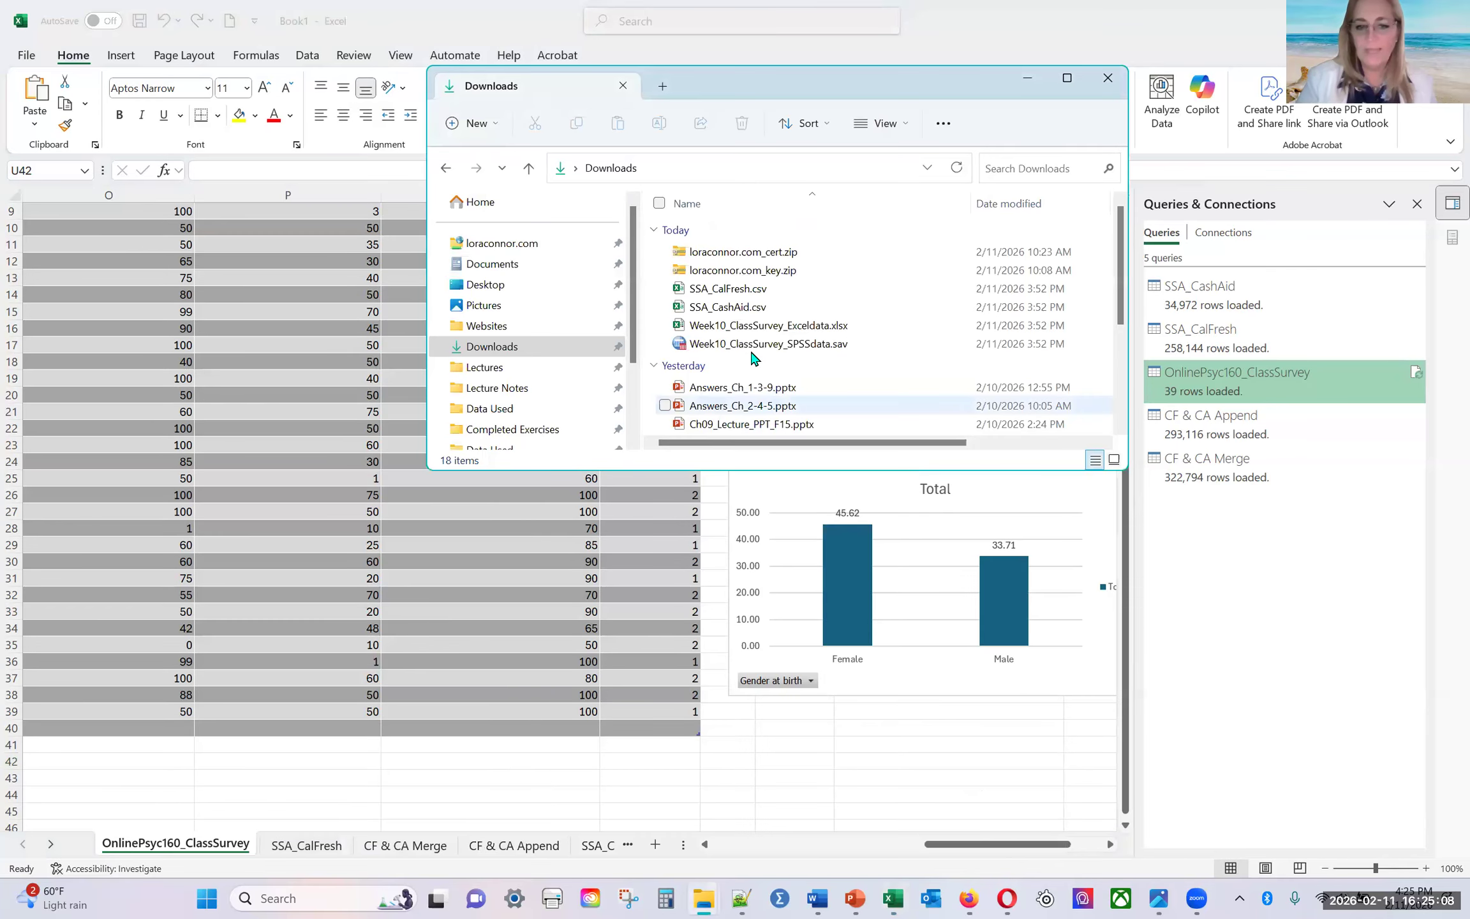
double_click(750, 346)
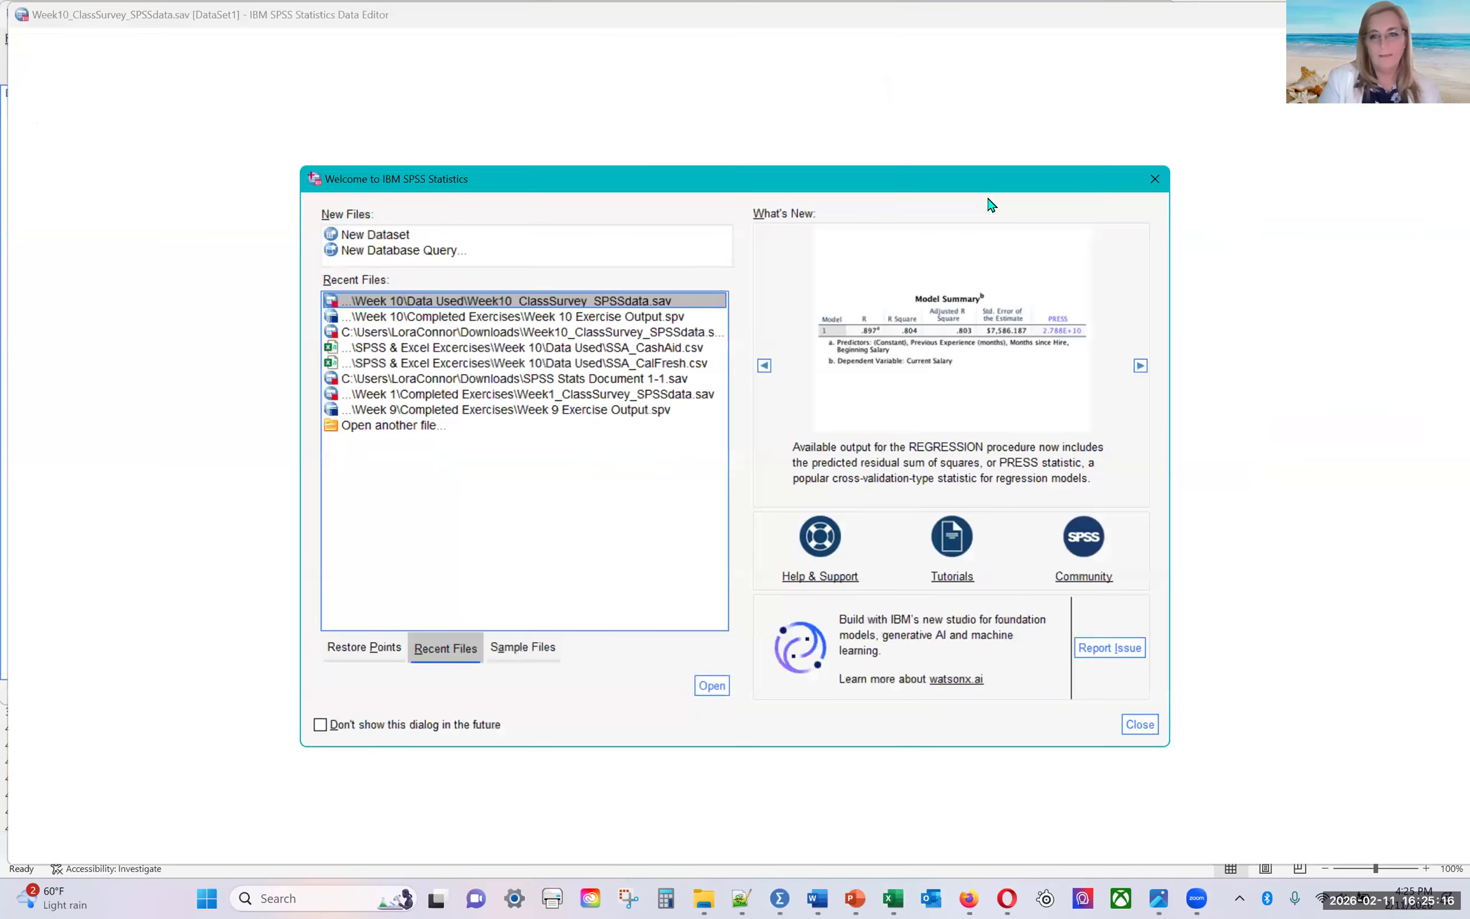
click(1155, 179)
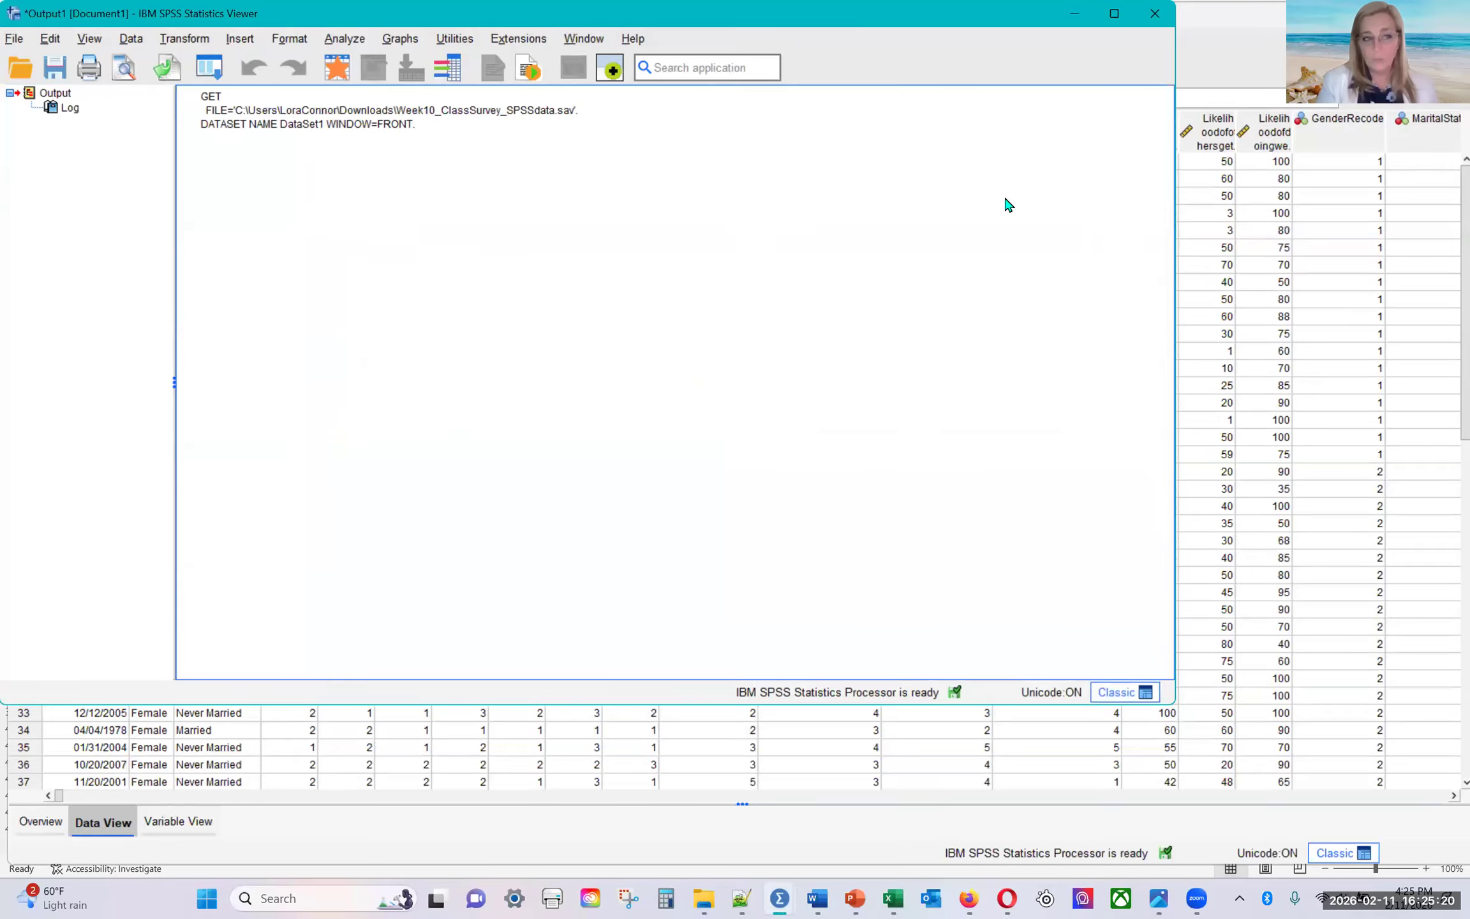
click(1072, 20)
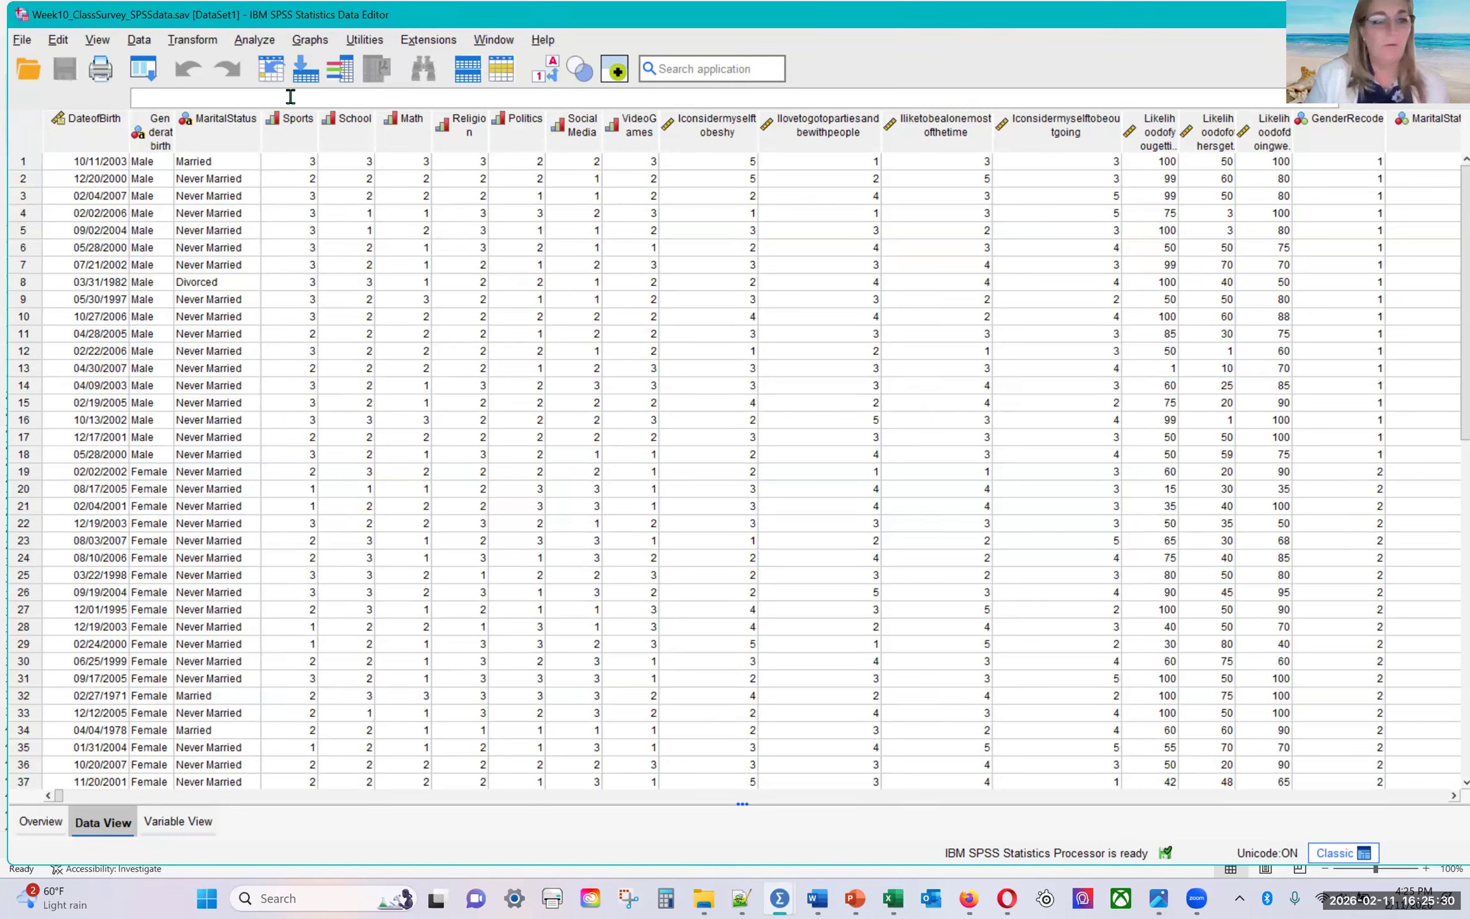
Step: Set up an Independent-Samples T Test with Likelihoodofothersgettingrich as the test variable
click(251, 40)
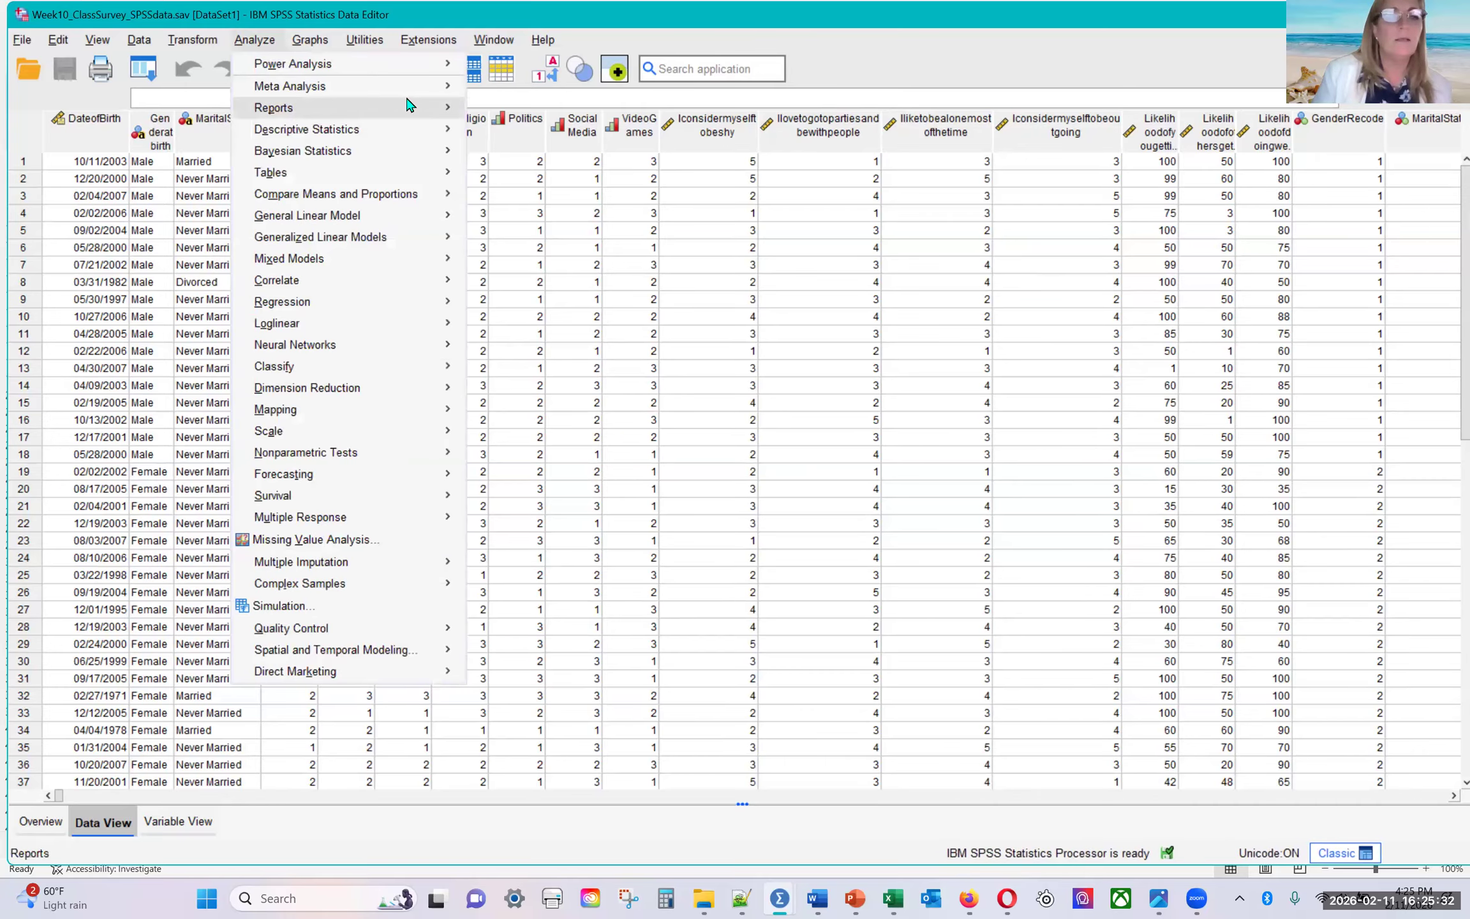
mouse_move(422, 201)
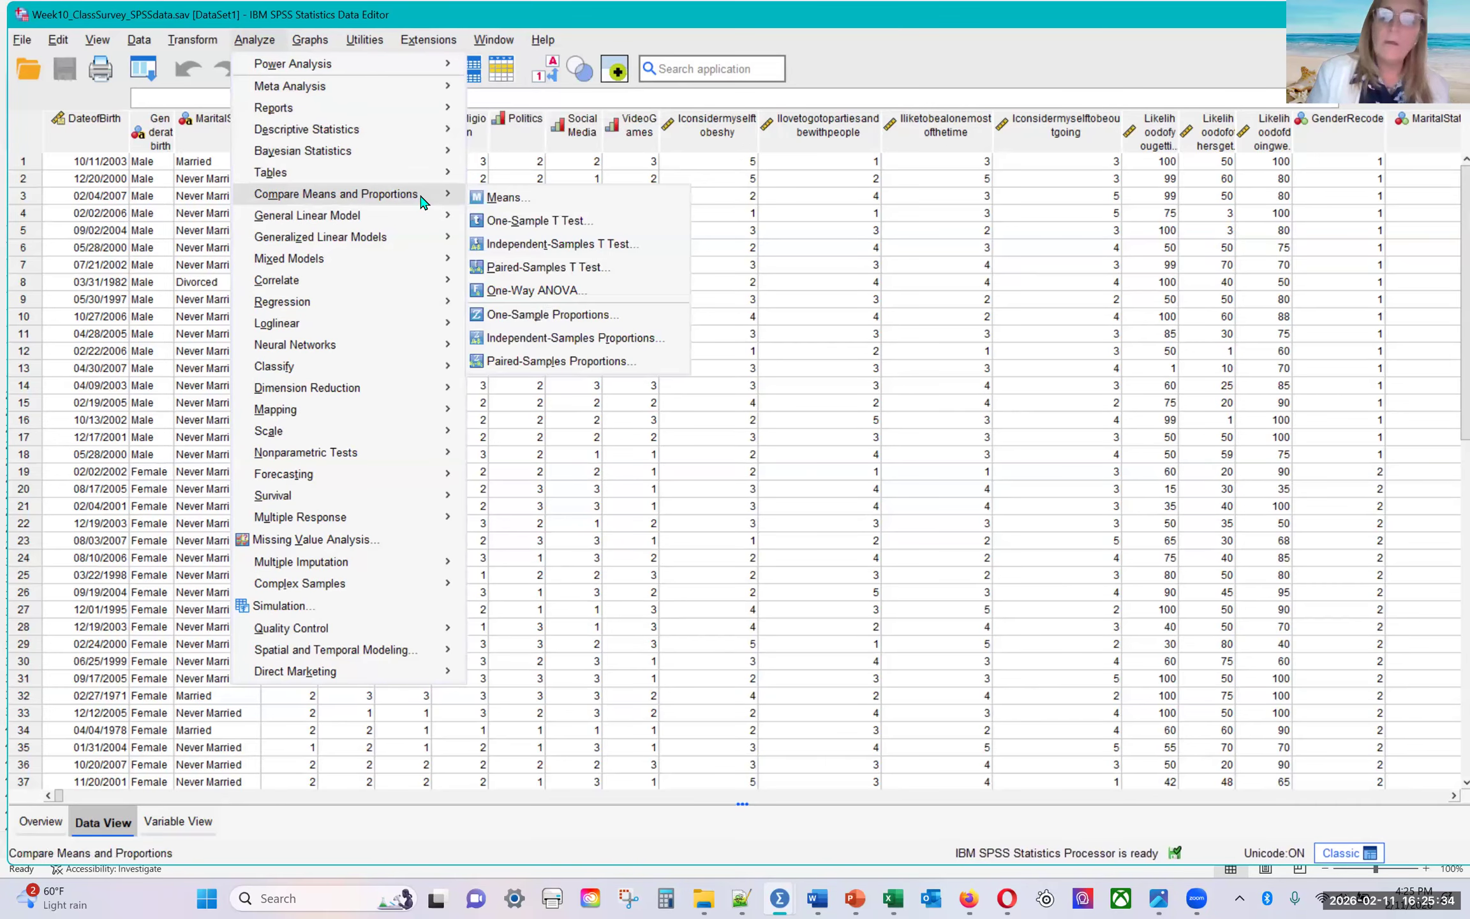
click(561, 246)
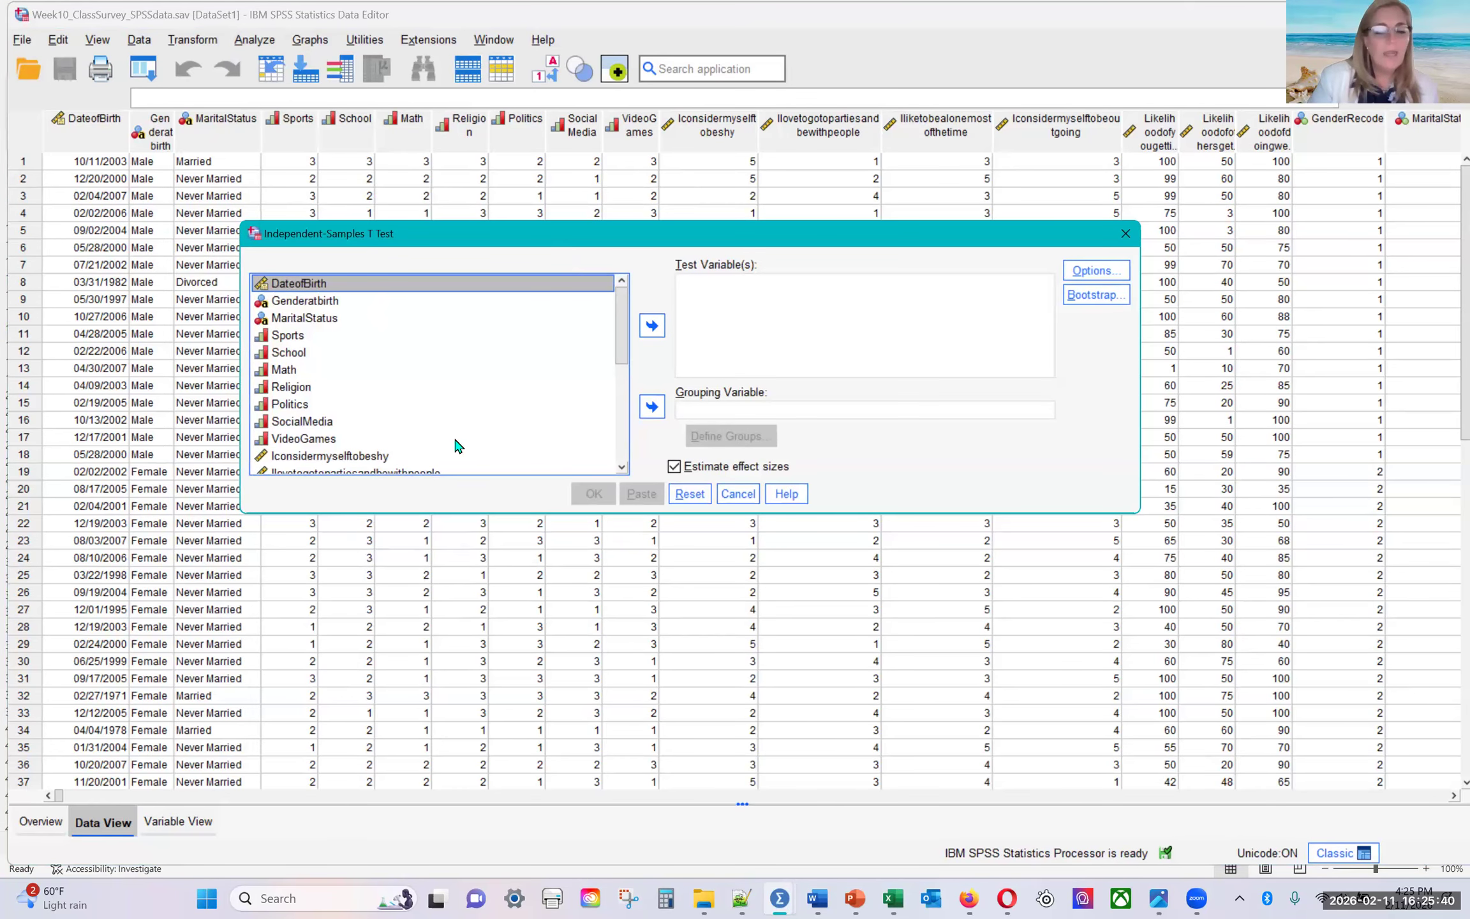
scroll(455, 445, down, 1)
scroll(455, 445, down, 4)
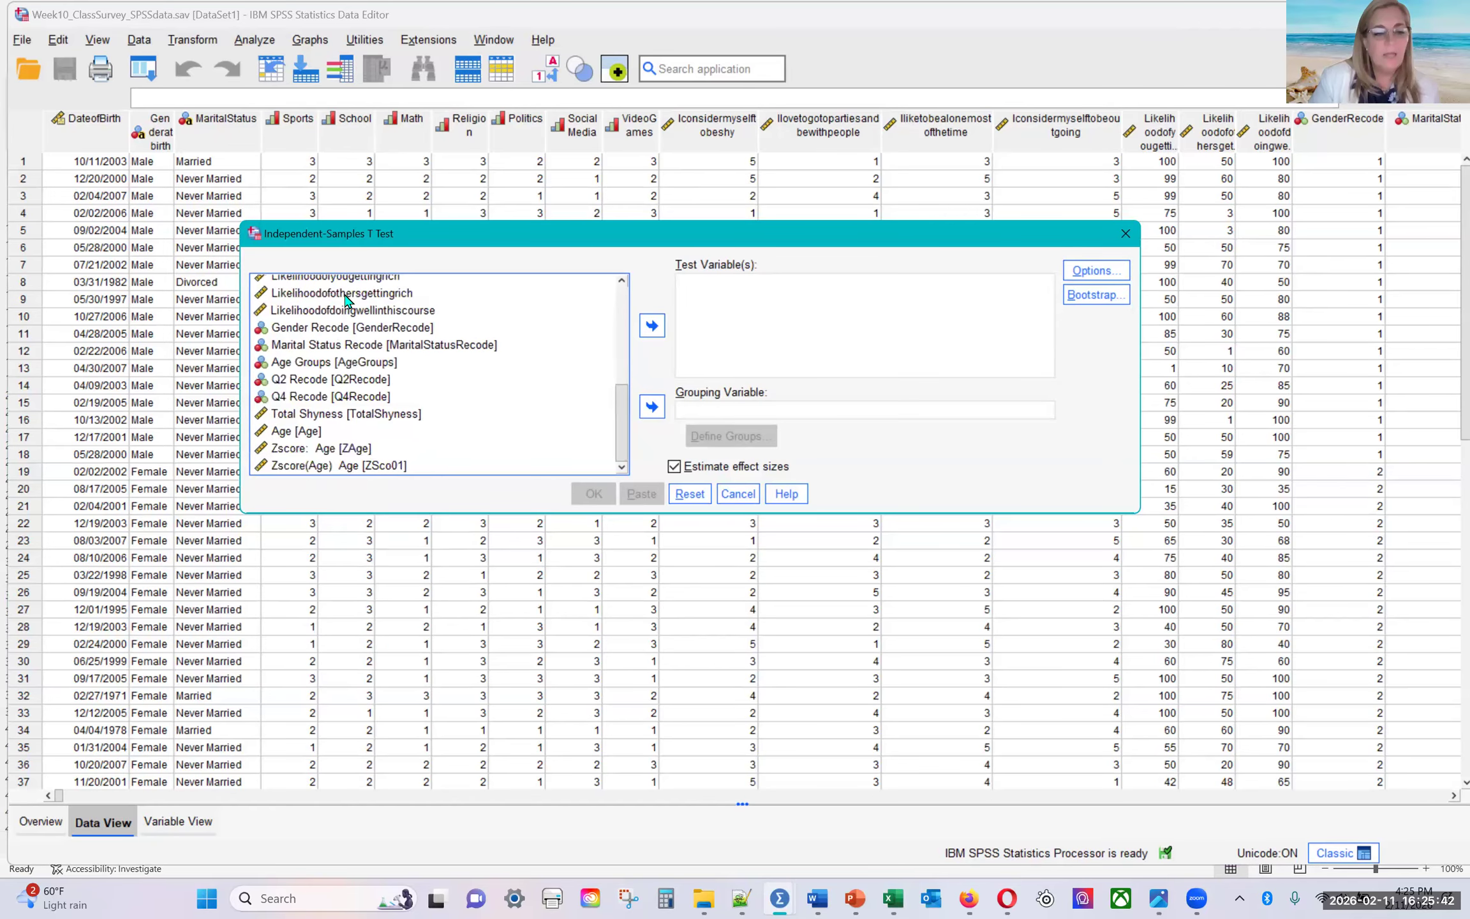
click(514, 294)
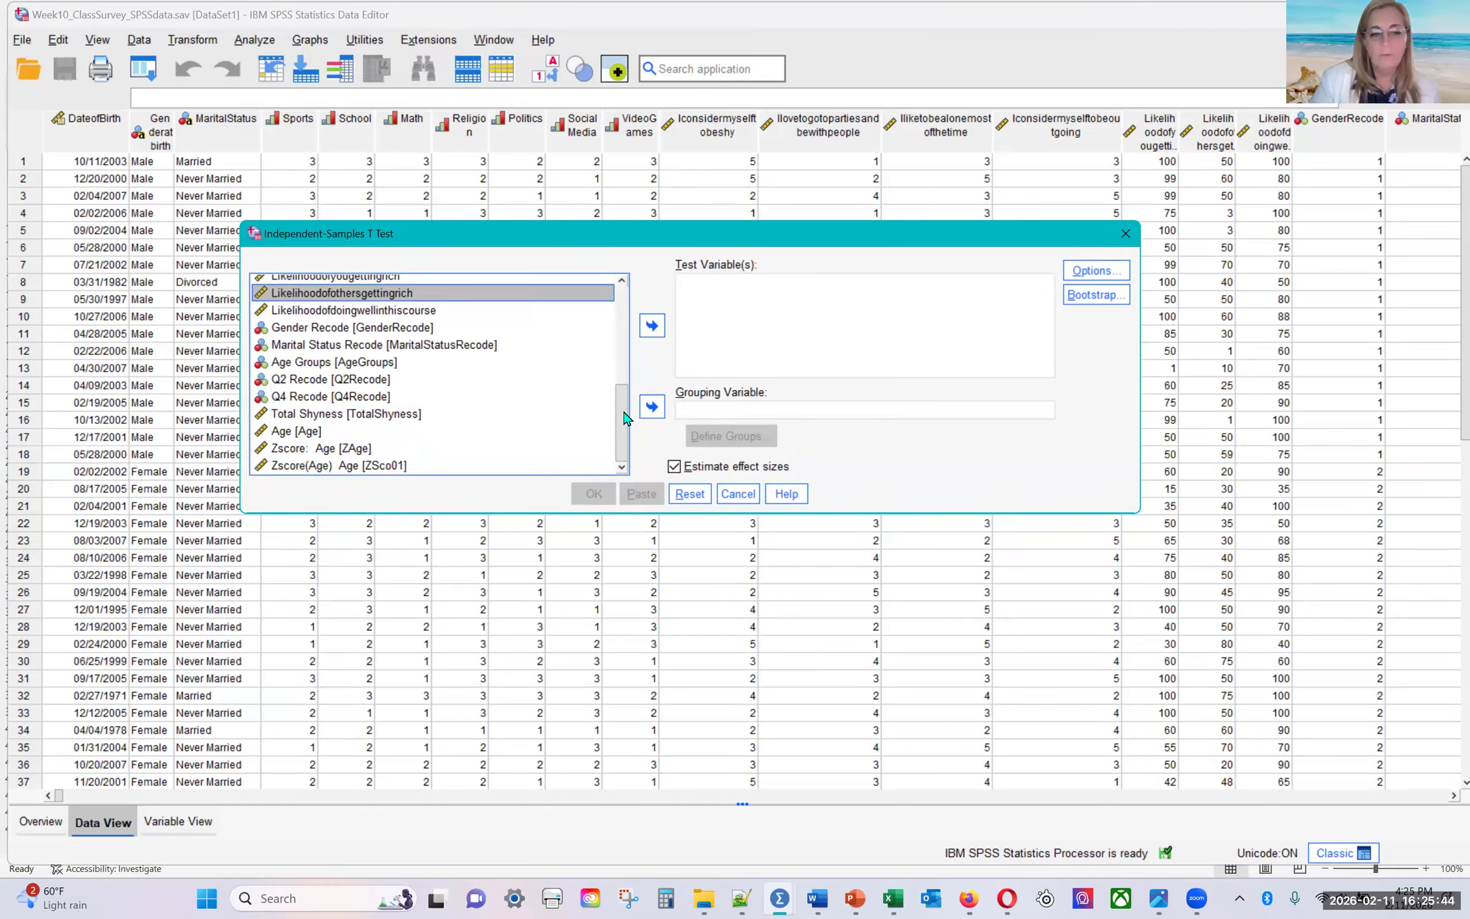
click(652, 325)
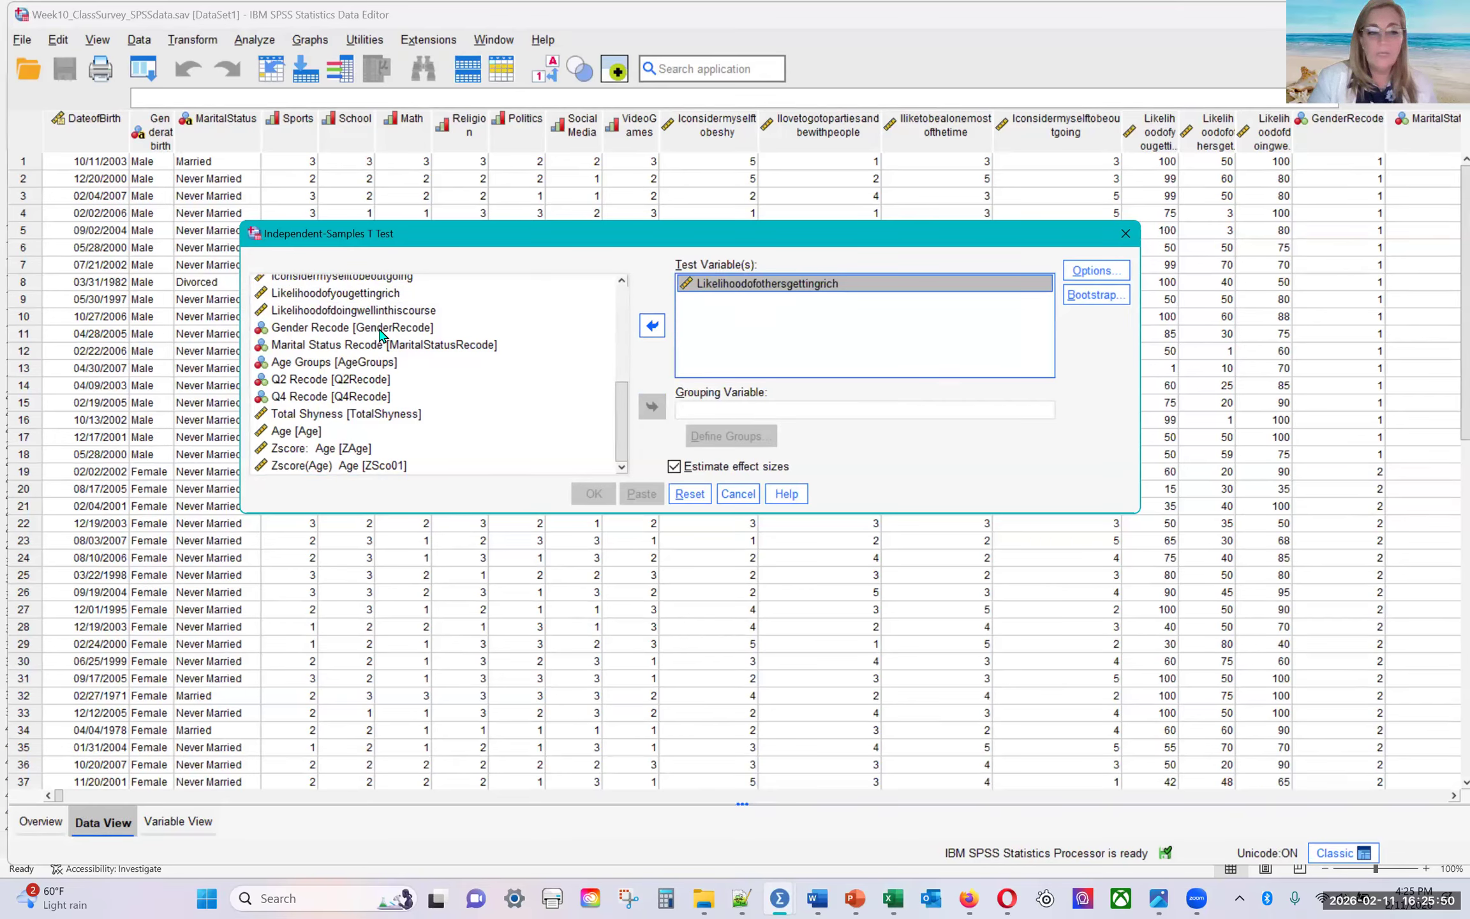
Step: Assign Gender Recode as the t-test's grouping variable, with group 1 as 1 and group 2 as 2
click(435, 333)
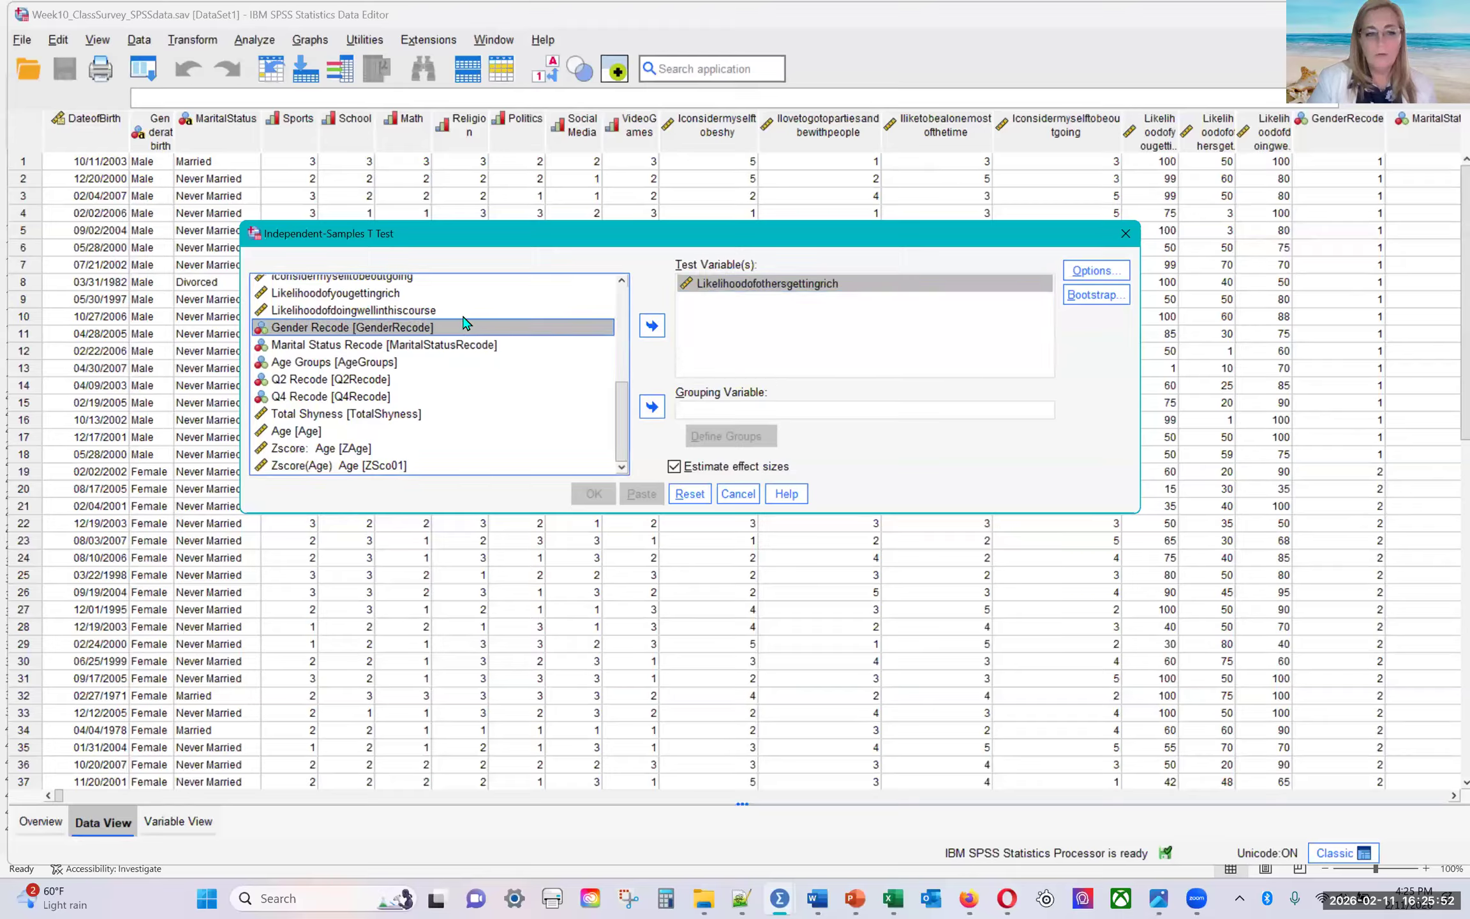
click(652, 413)
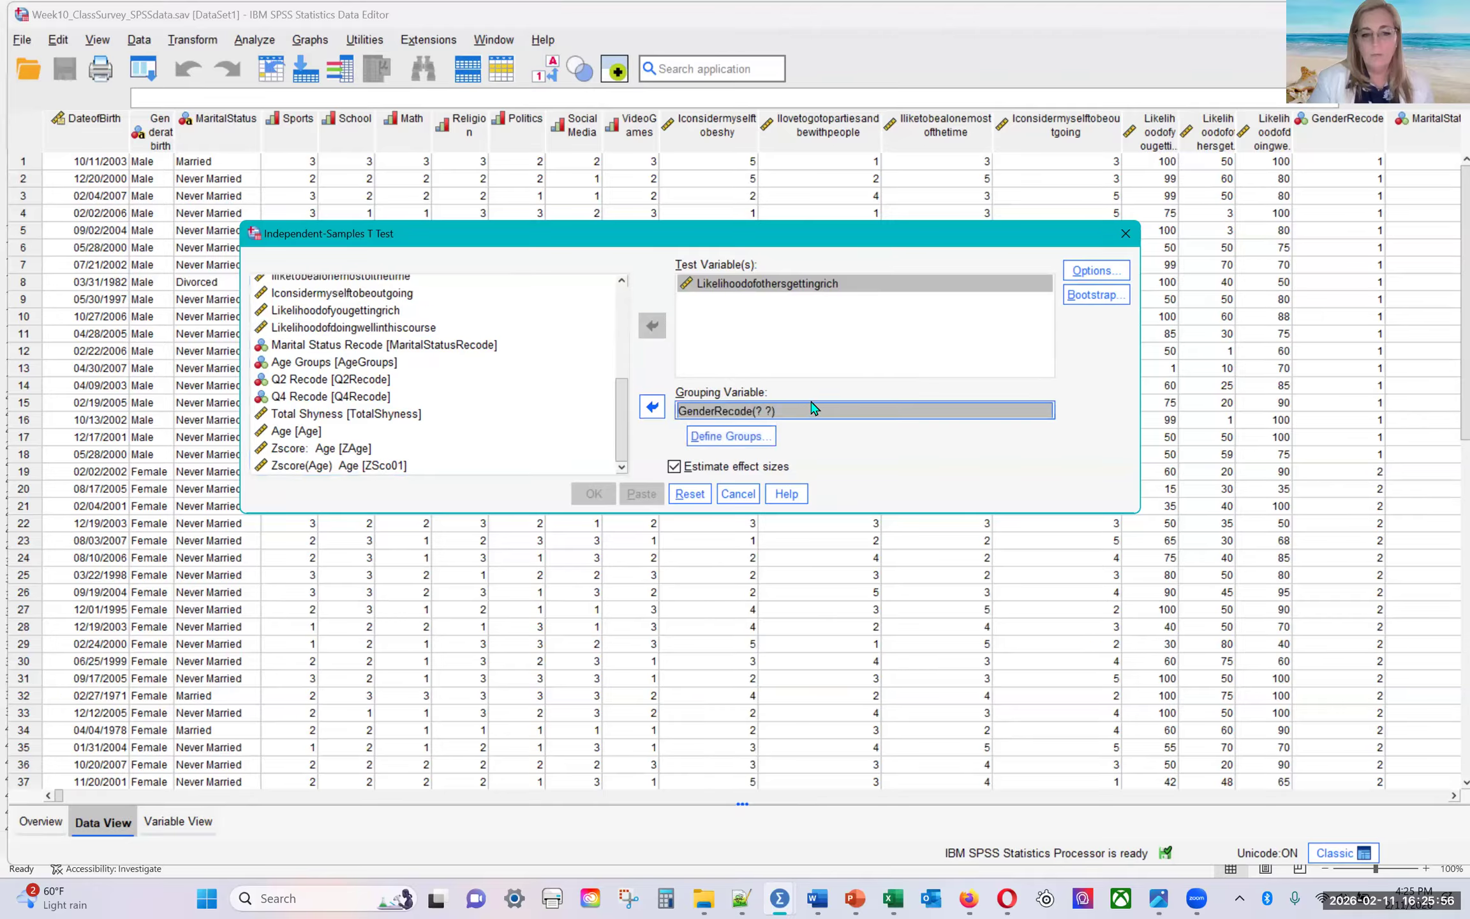
click(725, 440)
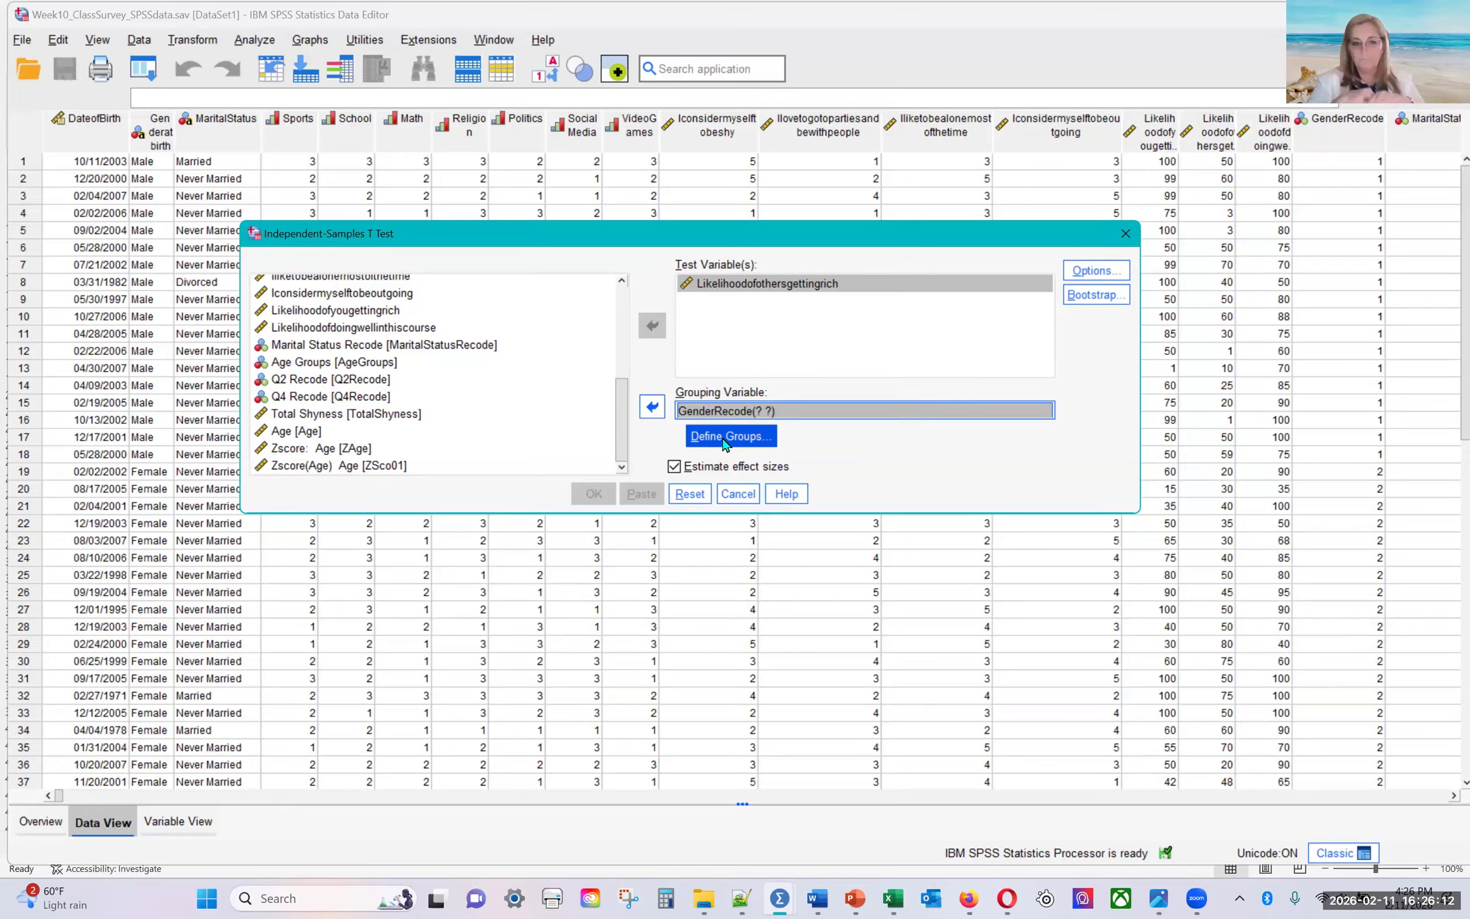
click(726, 440)
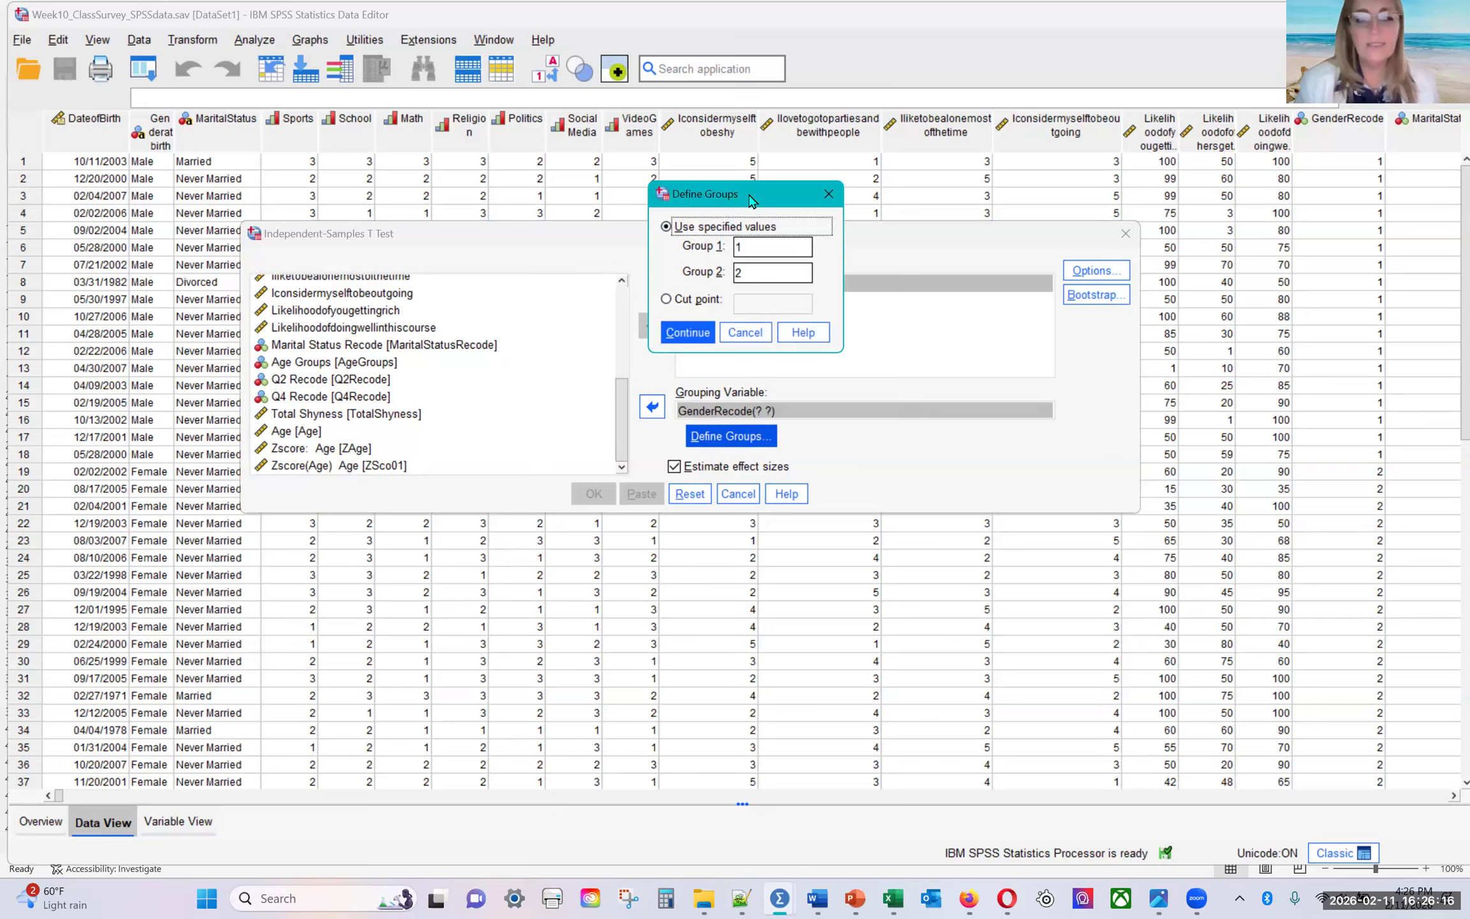
drag(753, 202, 572, 287)
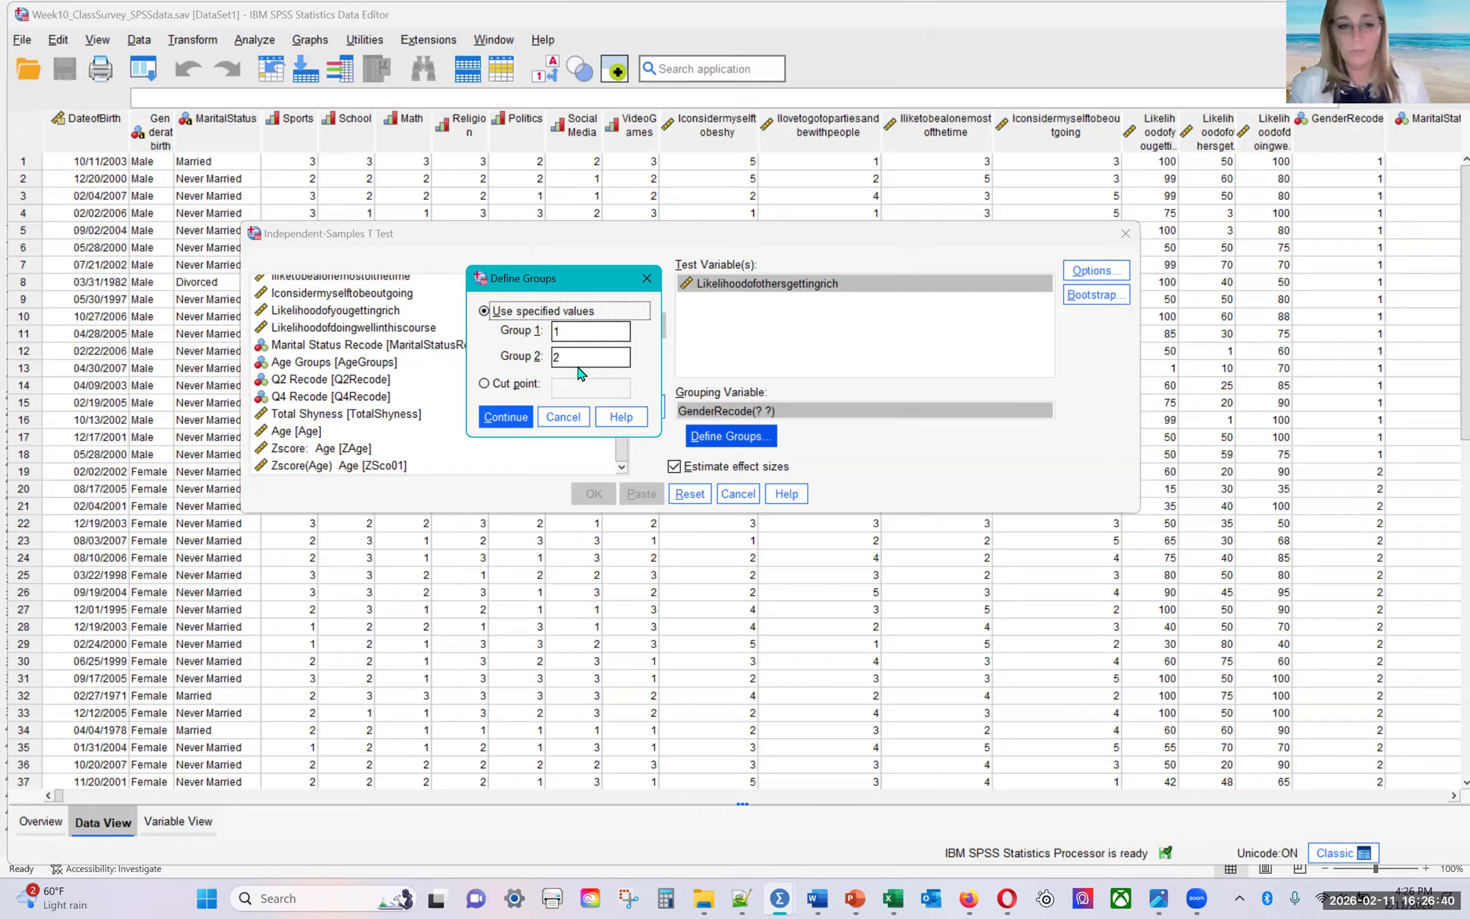
click(502, 420)
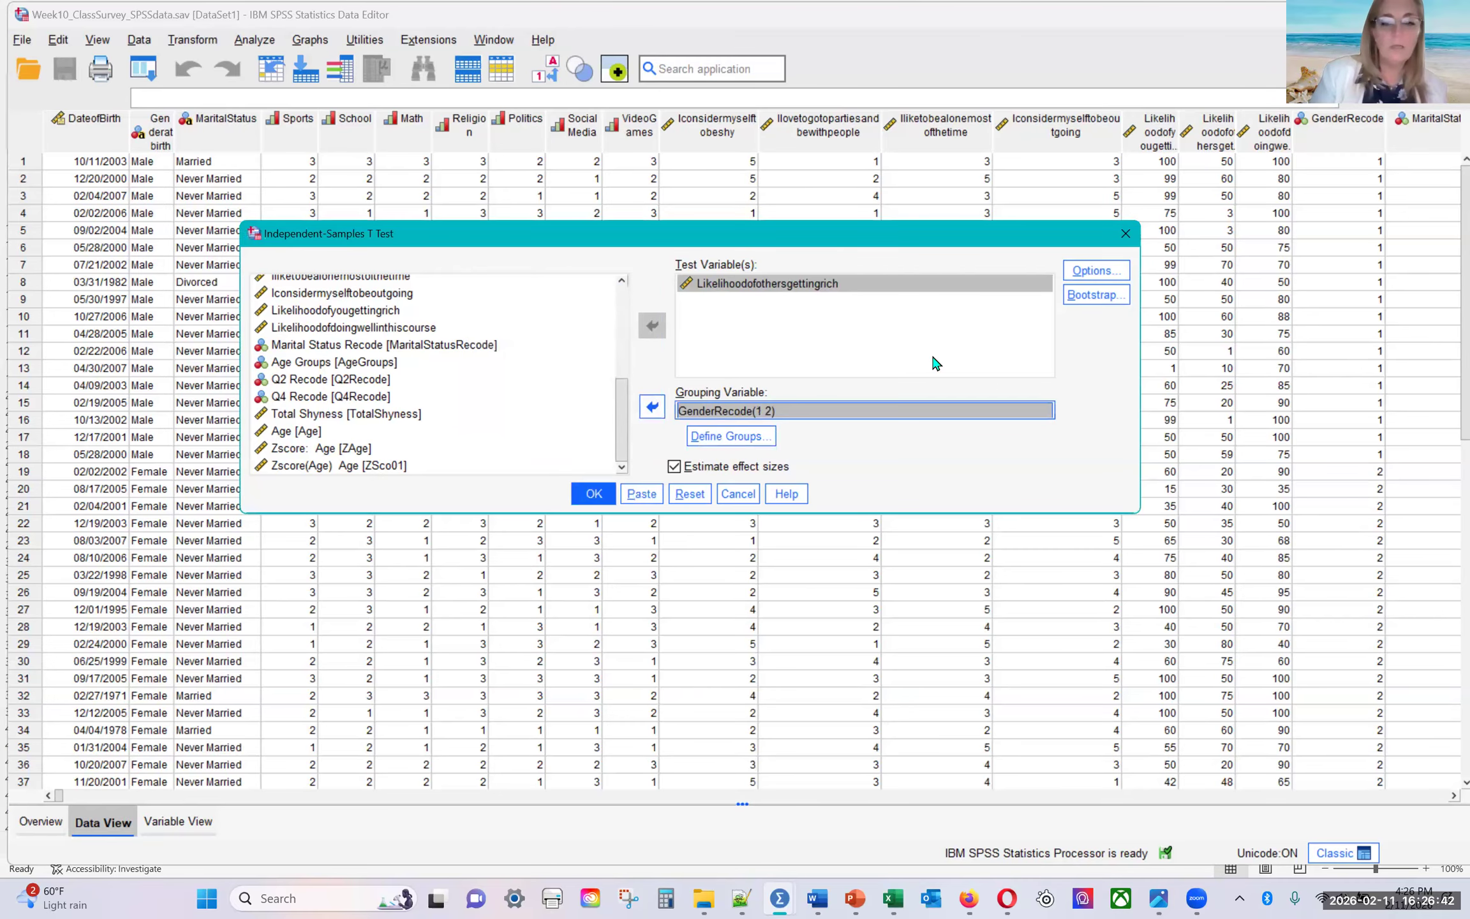
Step: Accept the 95% confidence interval with cases excluded analysis by analysis, and run the independent-samples t-test
click(1099, 271)
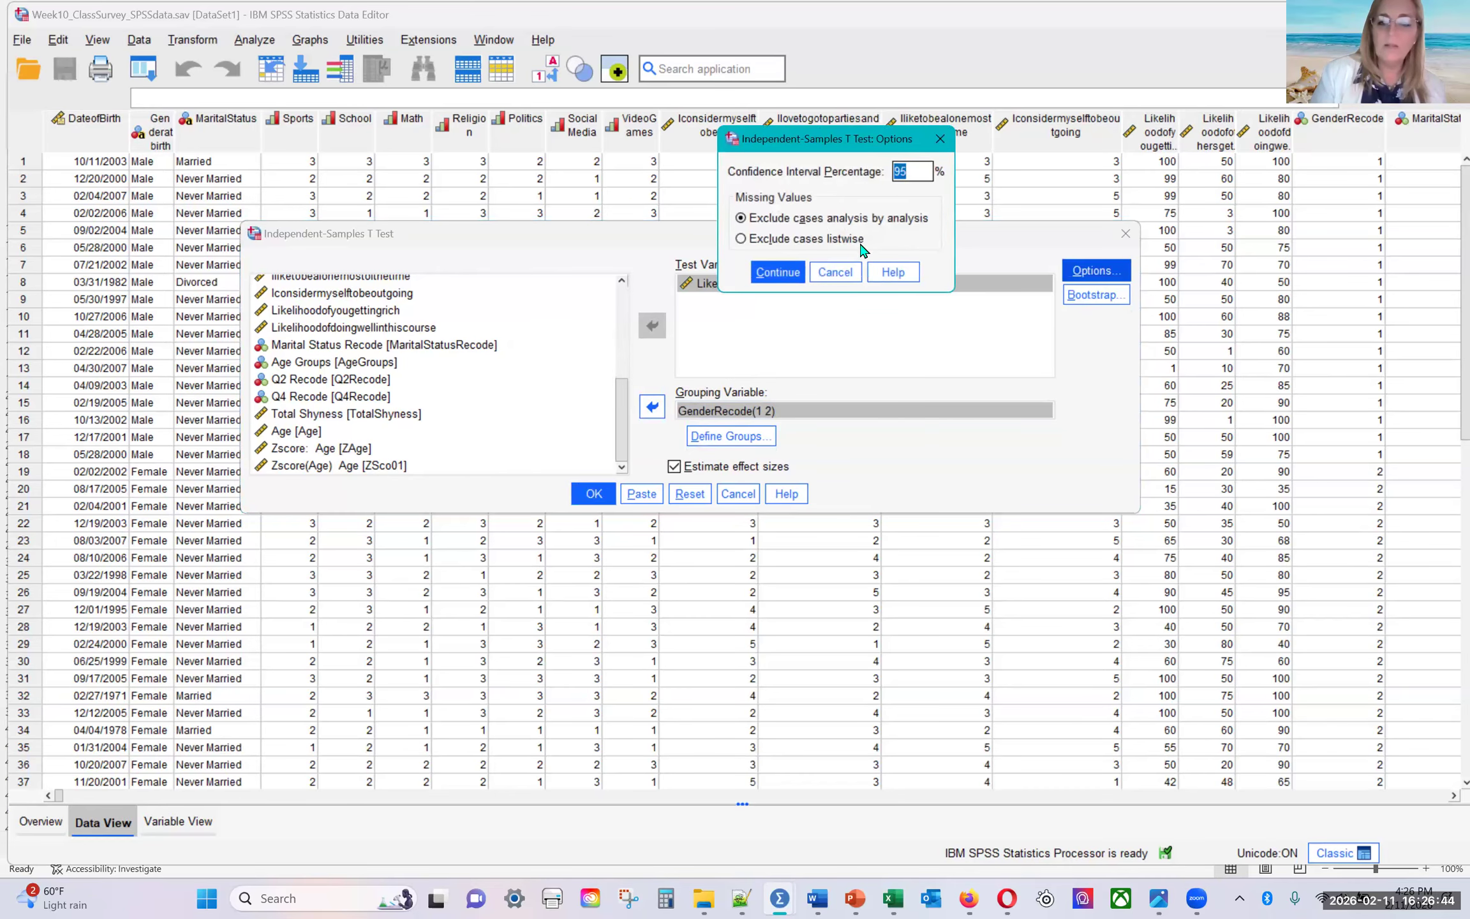
drag(837, 141, 802, 245)
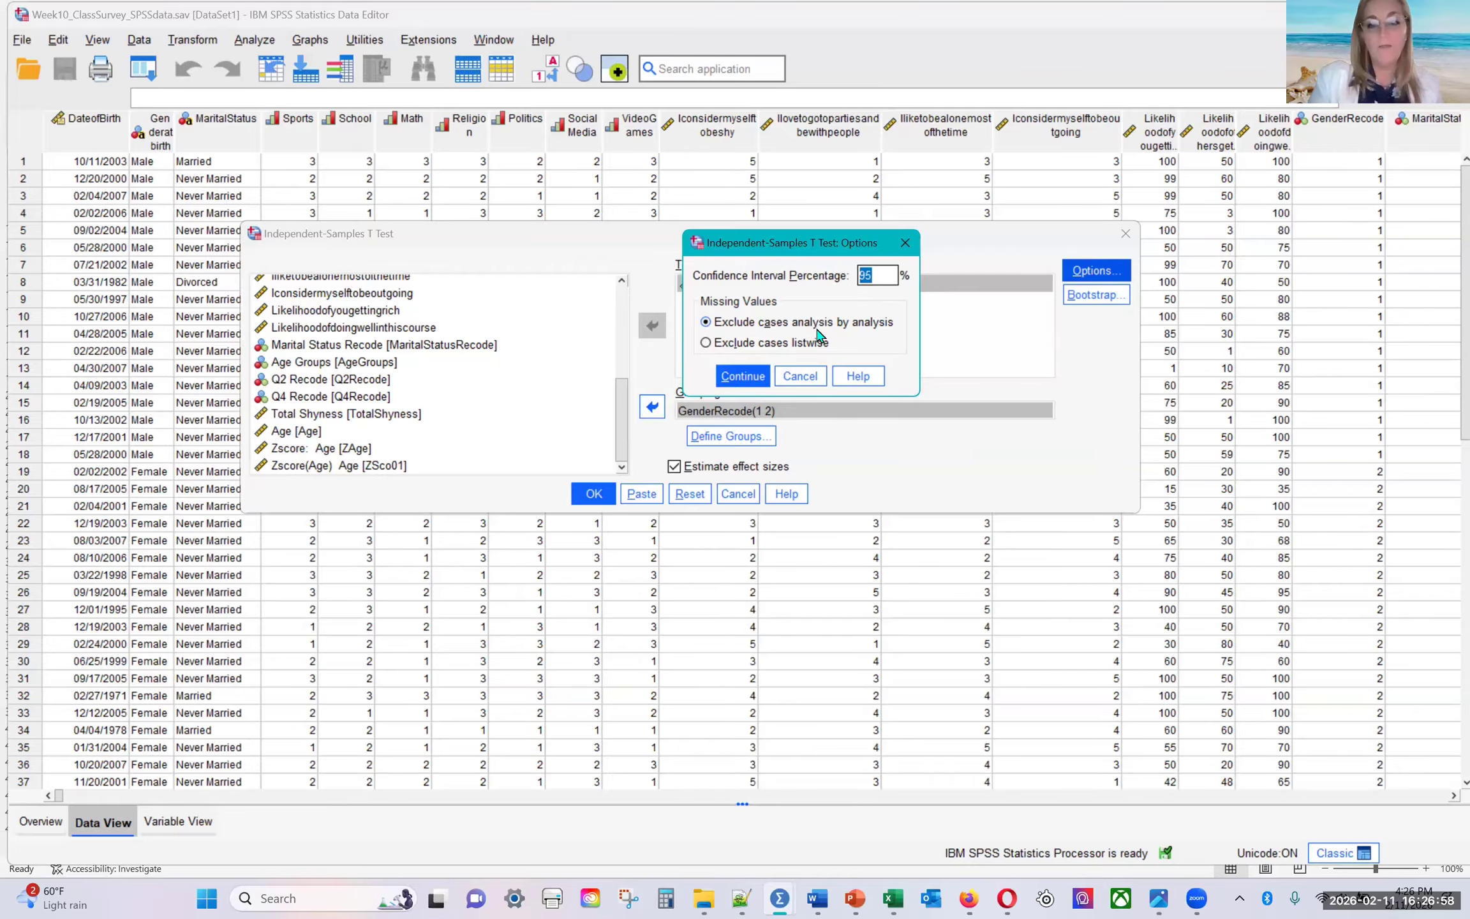
click(747, 374)
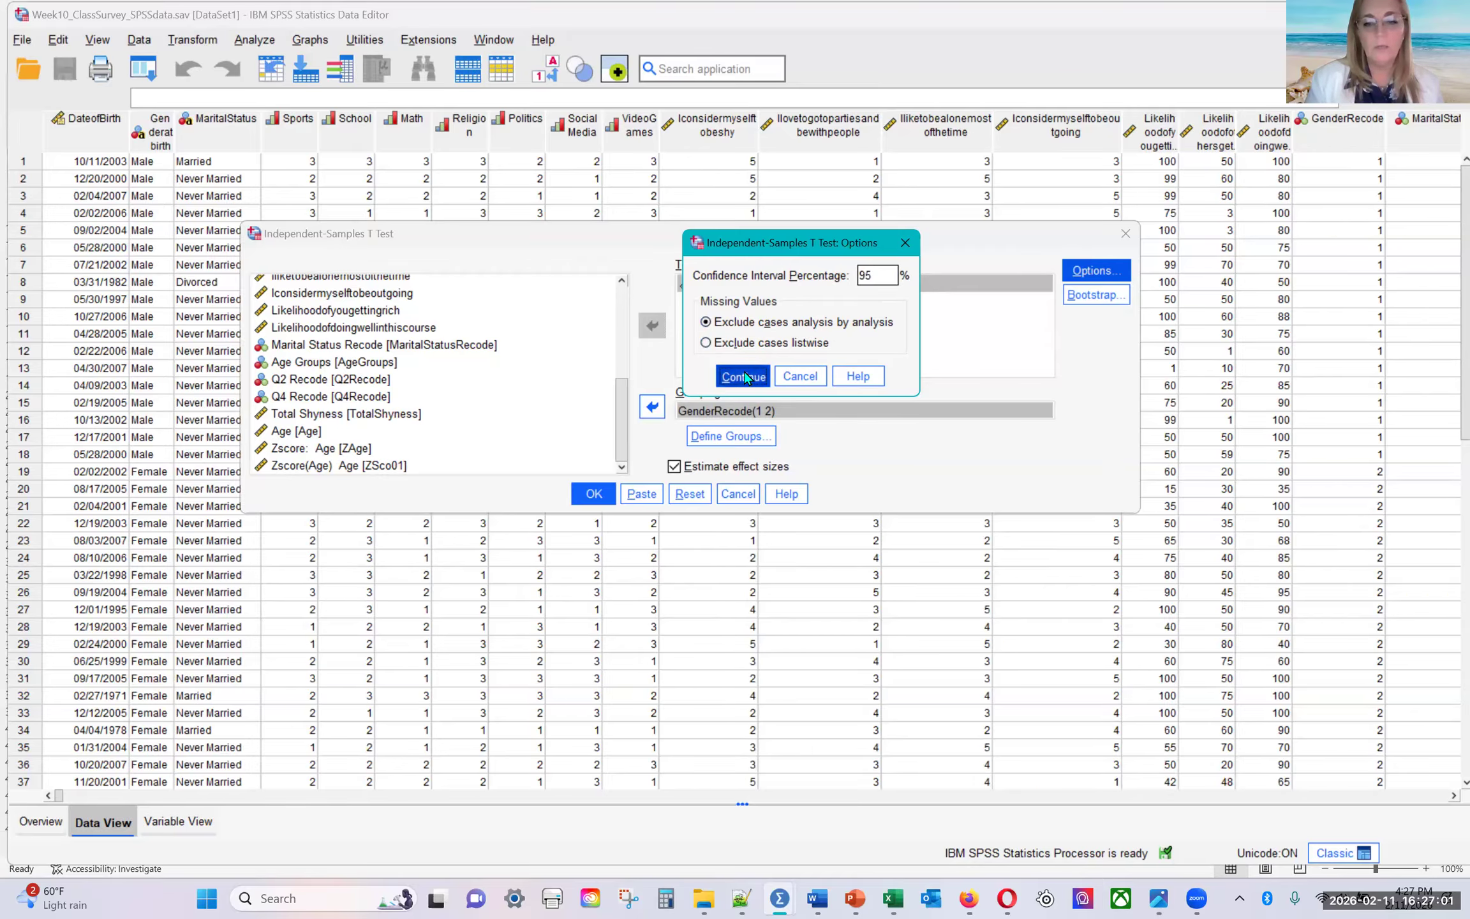
click(594, 497)
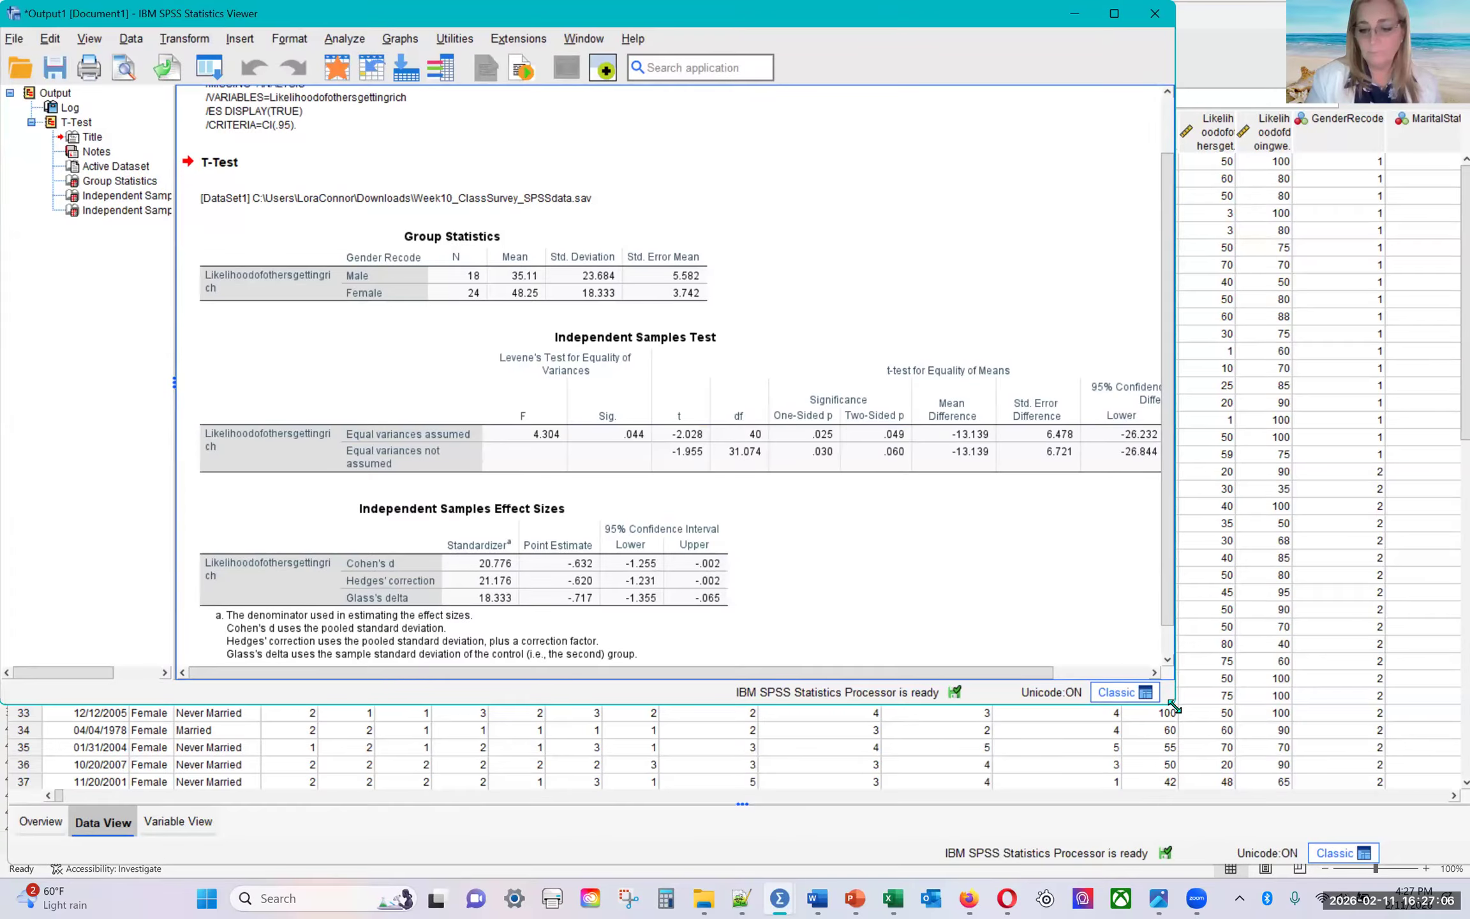
Step: Enlarge the output window and examine the Group Statistics and Independent Samples Test tables
drag(1173, 706, 1446, 794)
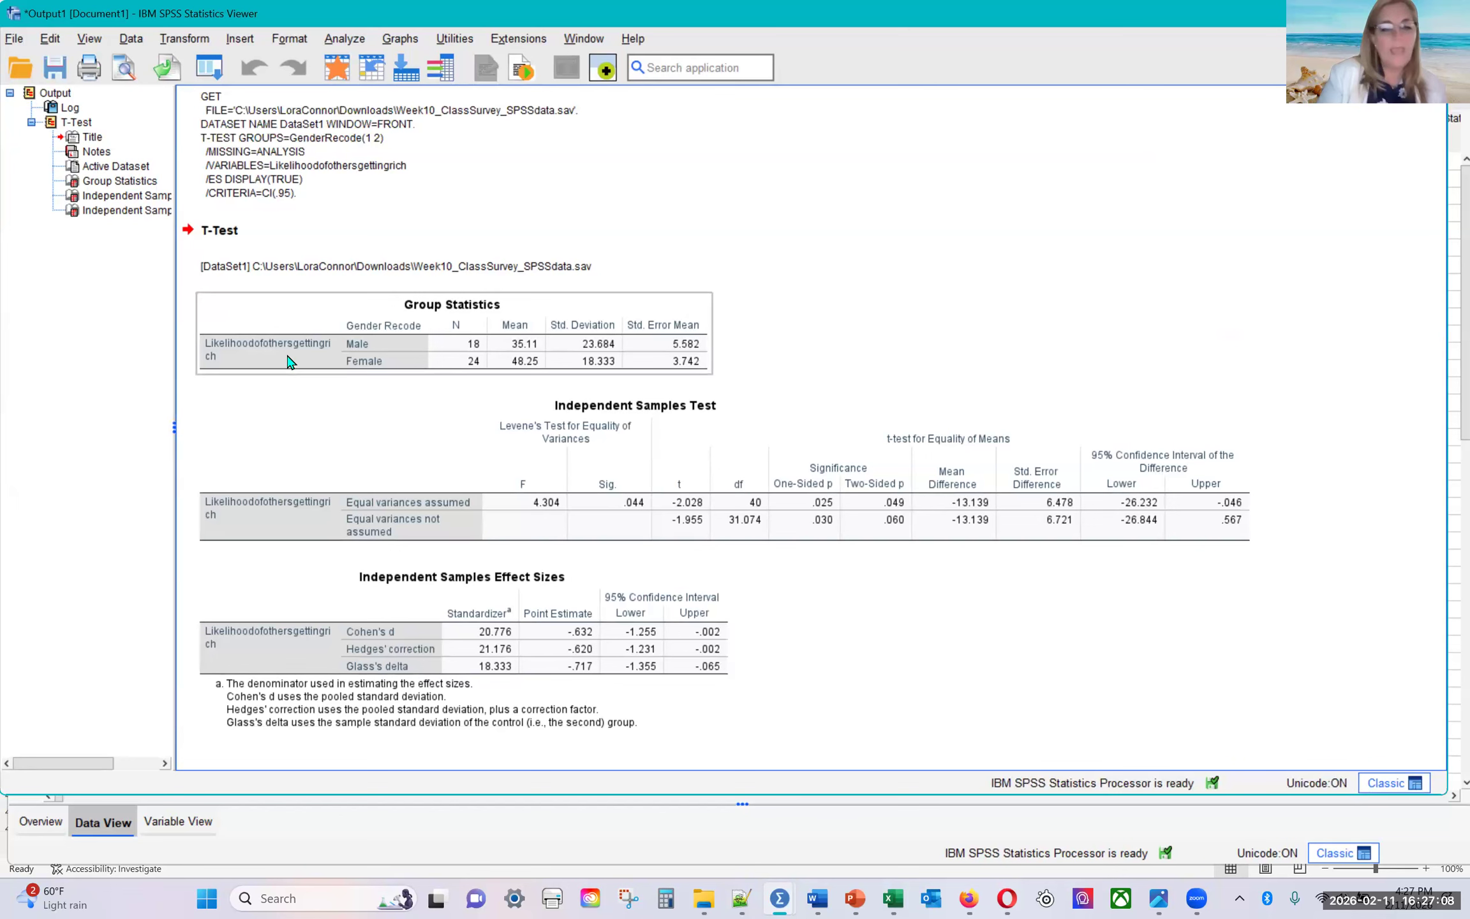
click(586, 295)
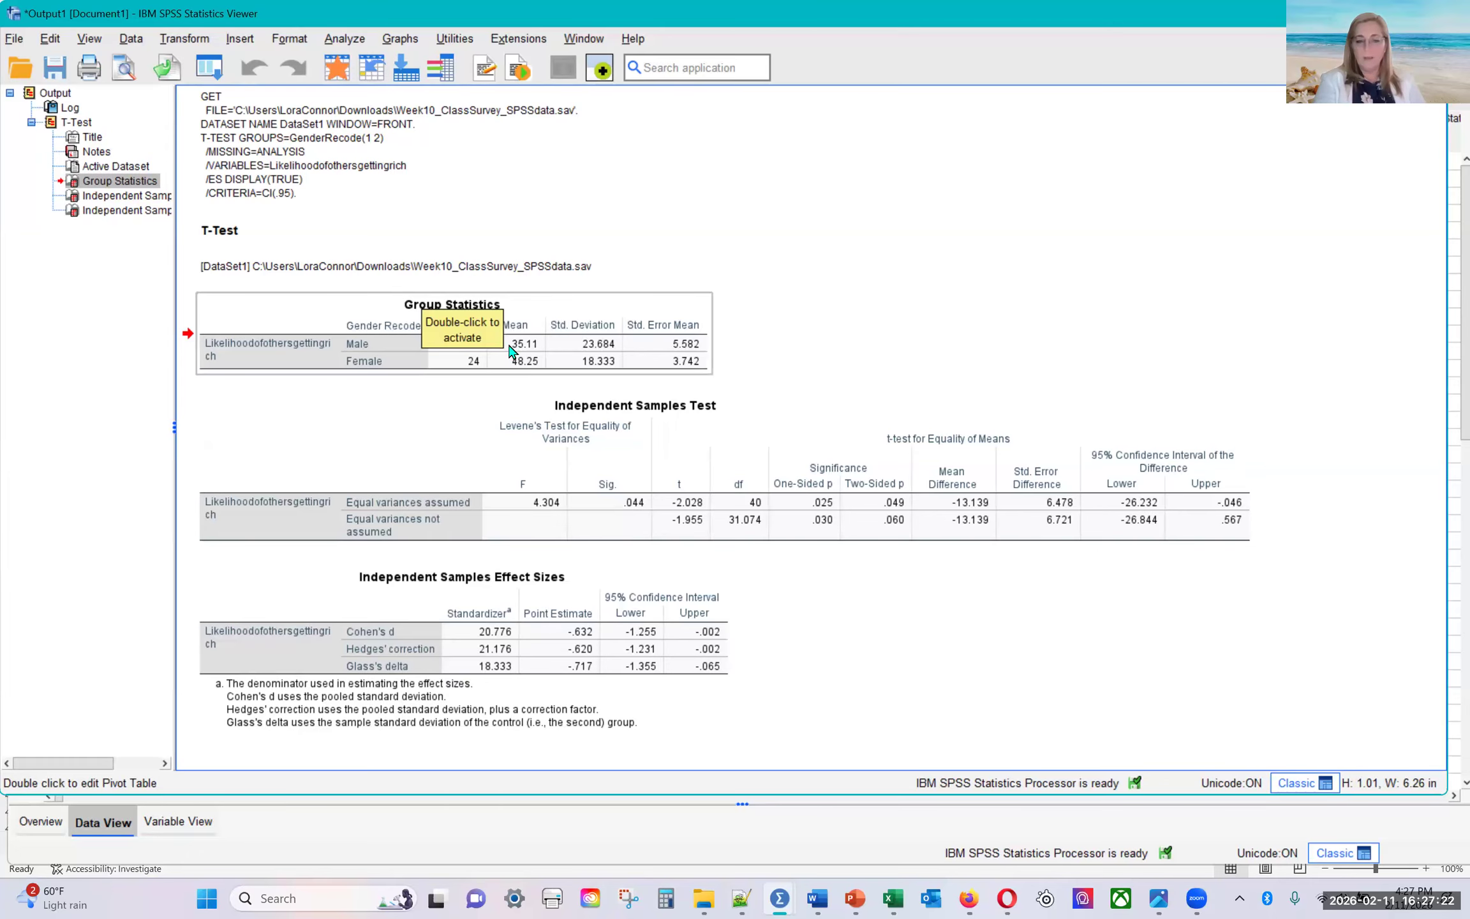
click(397, 439)
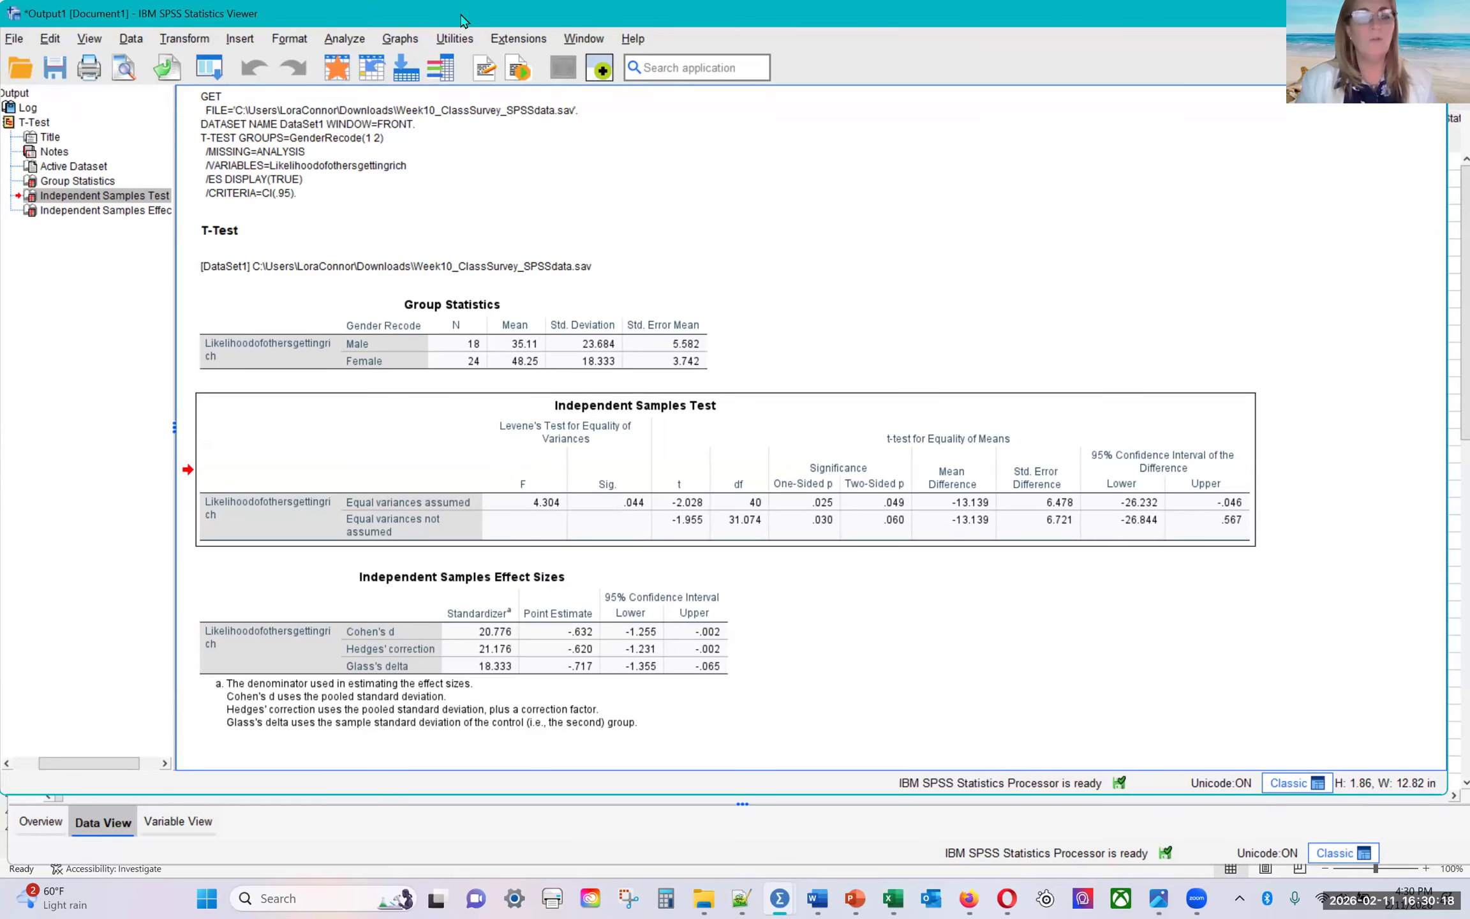
drag(463, 19, 486, 31)
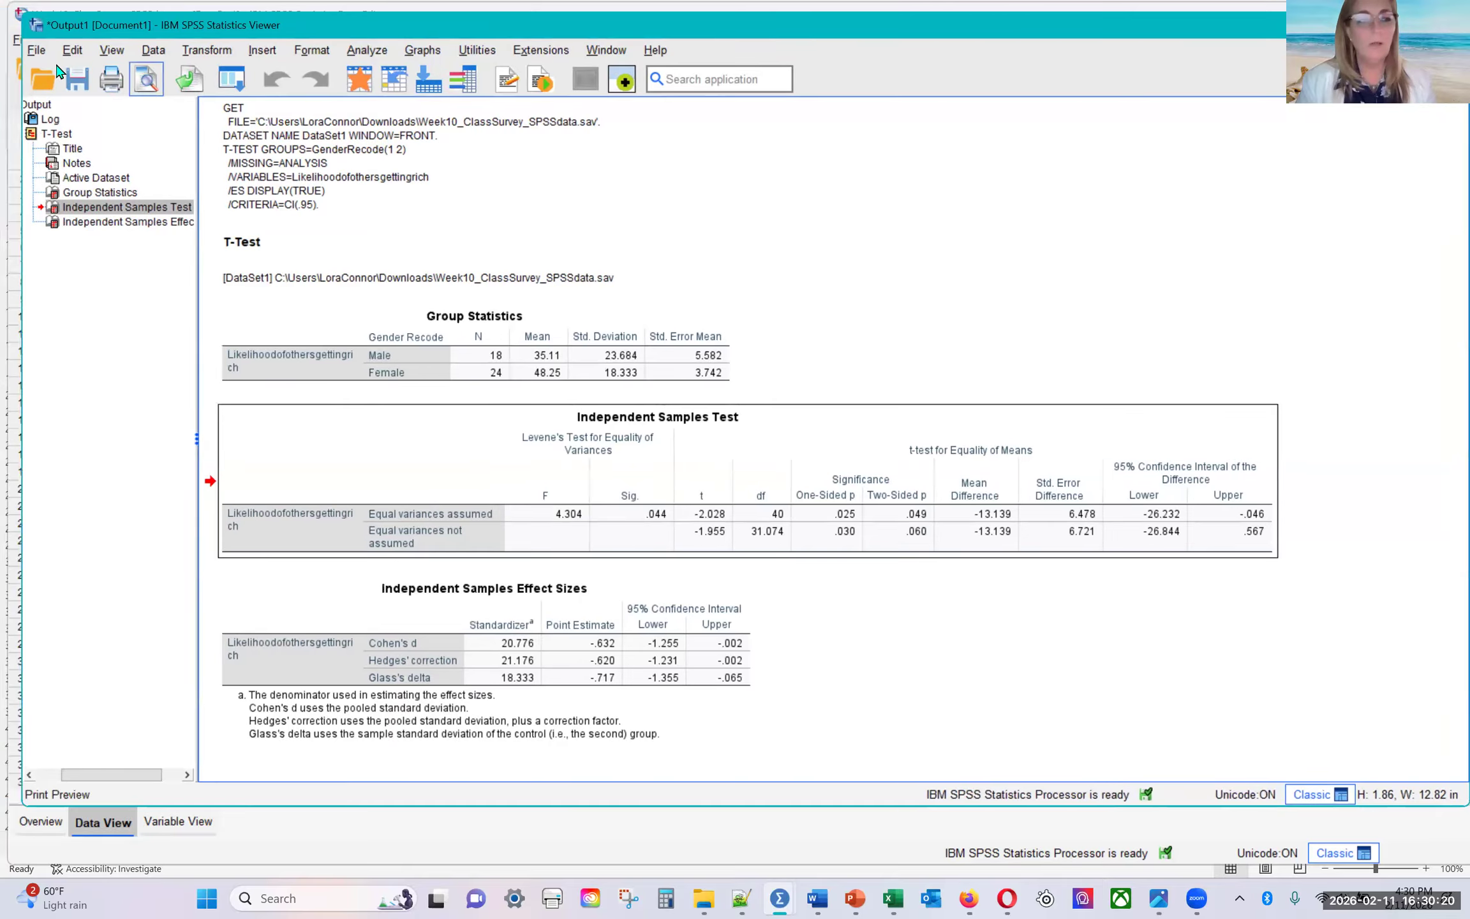
Step: Export all of the t-test output as a Word document (.docx) named "Week 10 t-test" in the Downloads folder
click(33, 49)
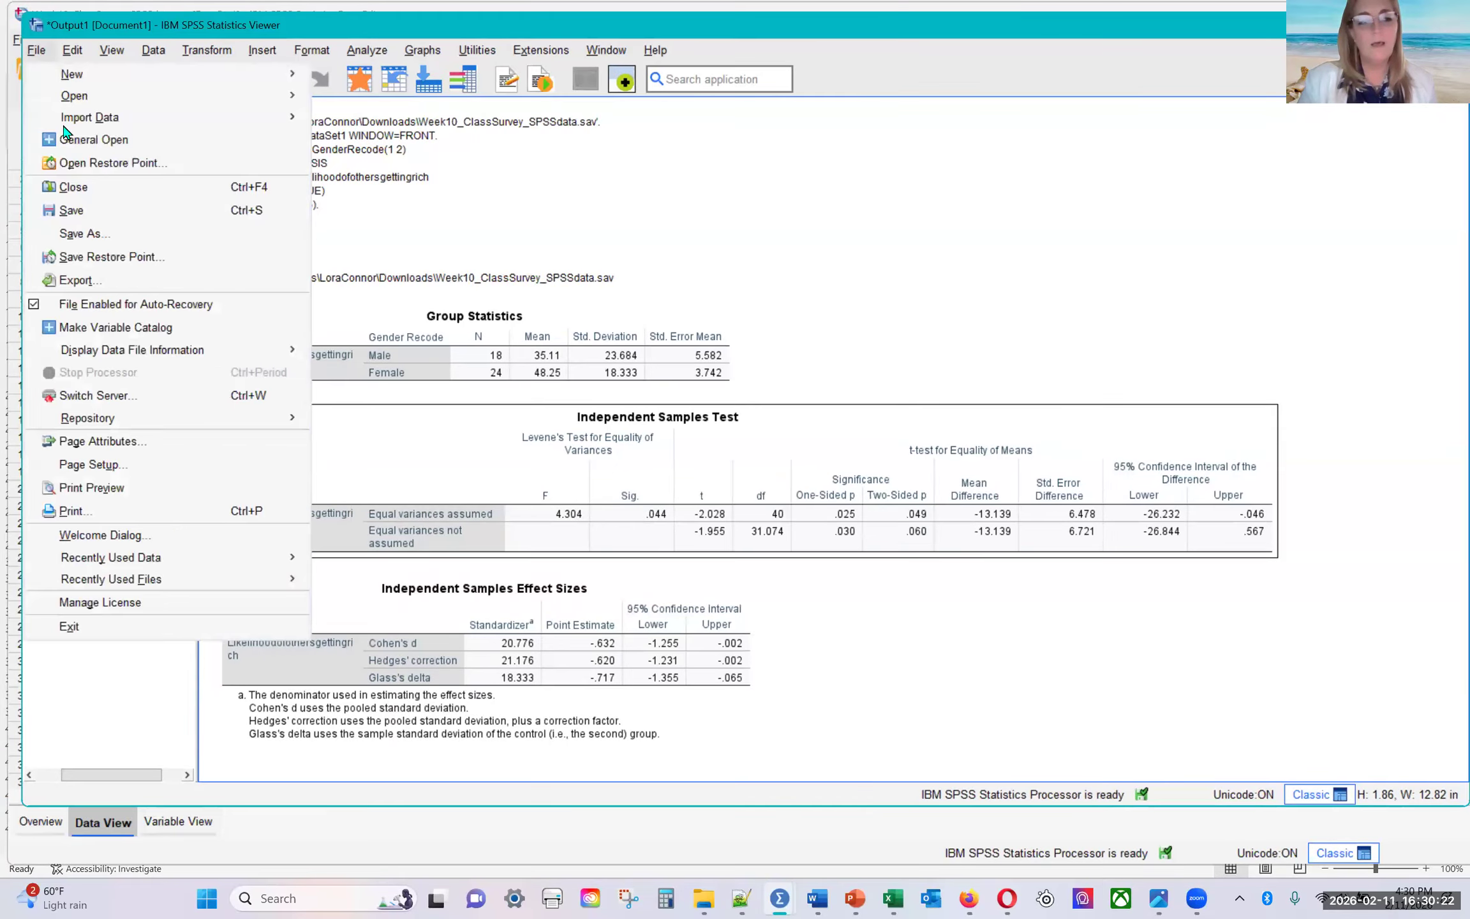
click(171, 280)
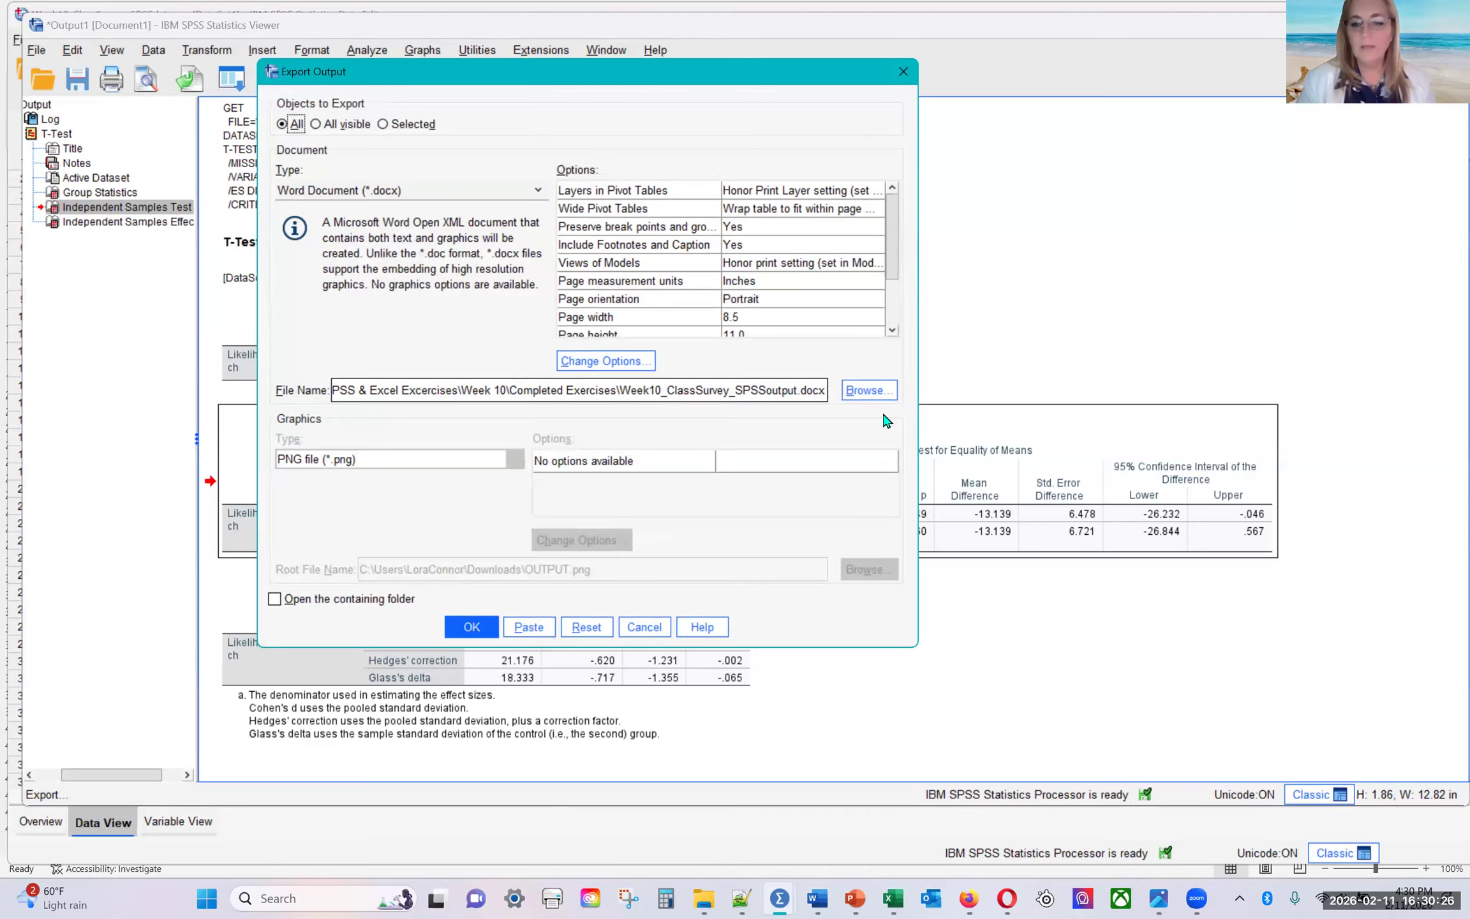
click(869, 390)
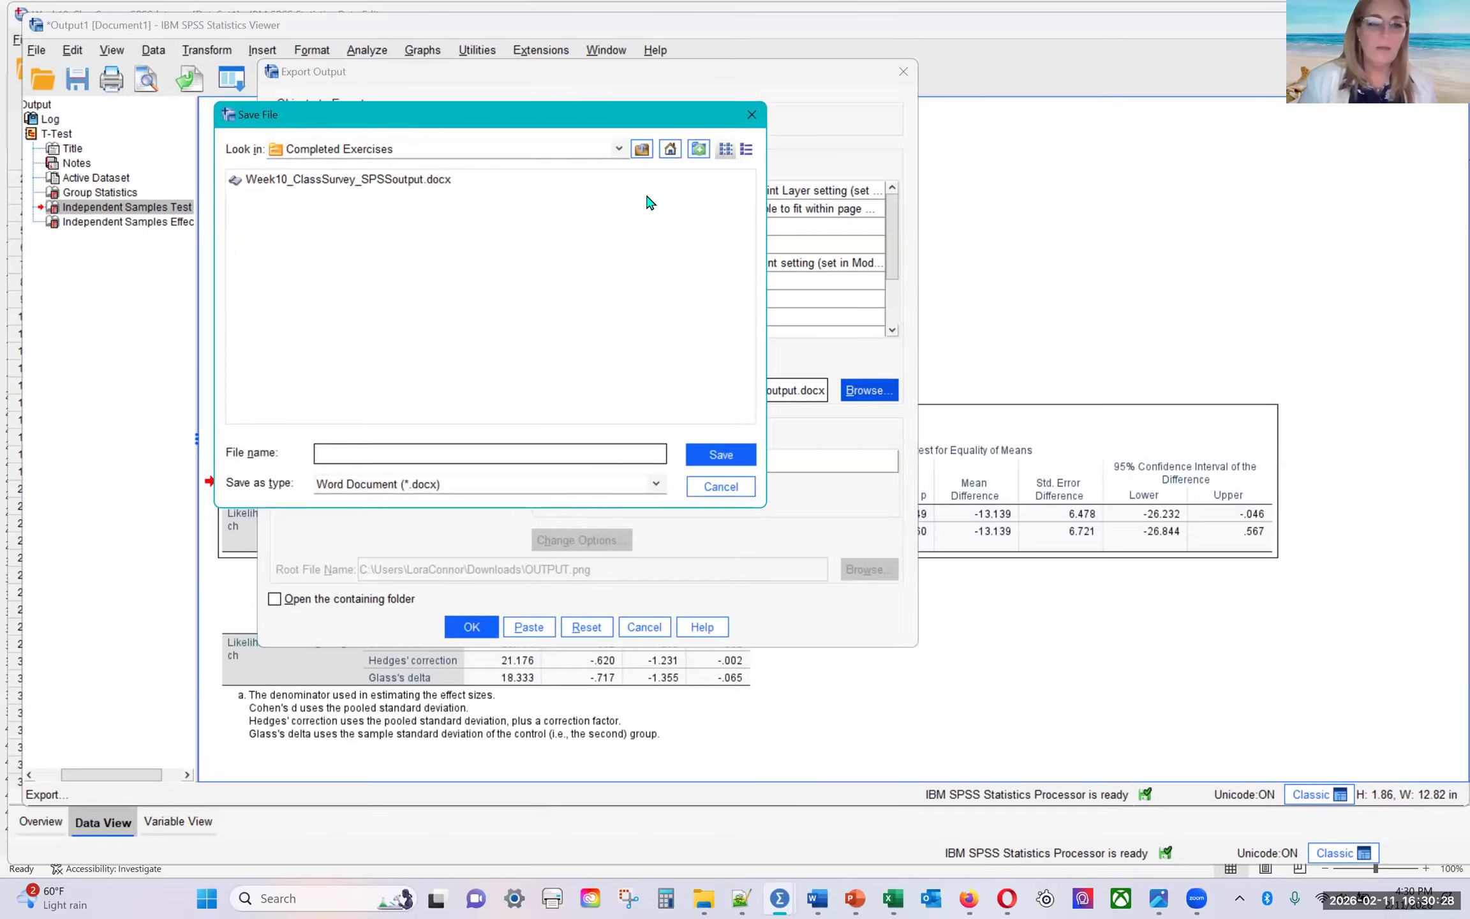
click(619, 148)
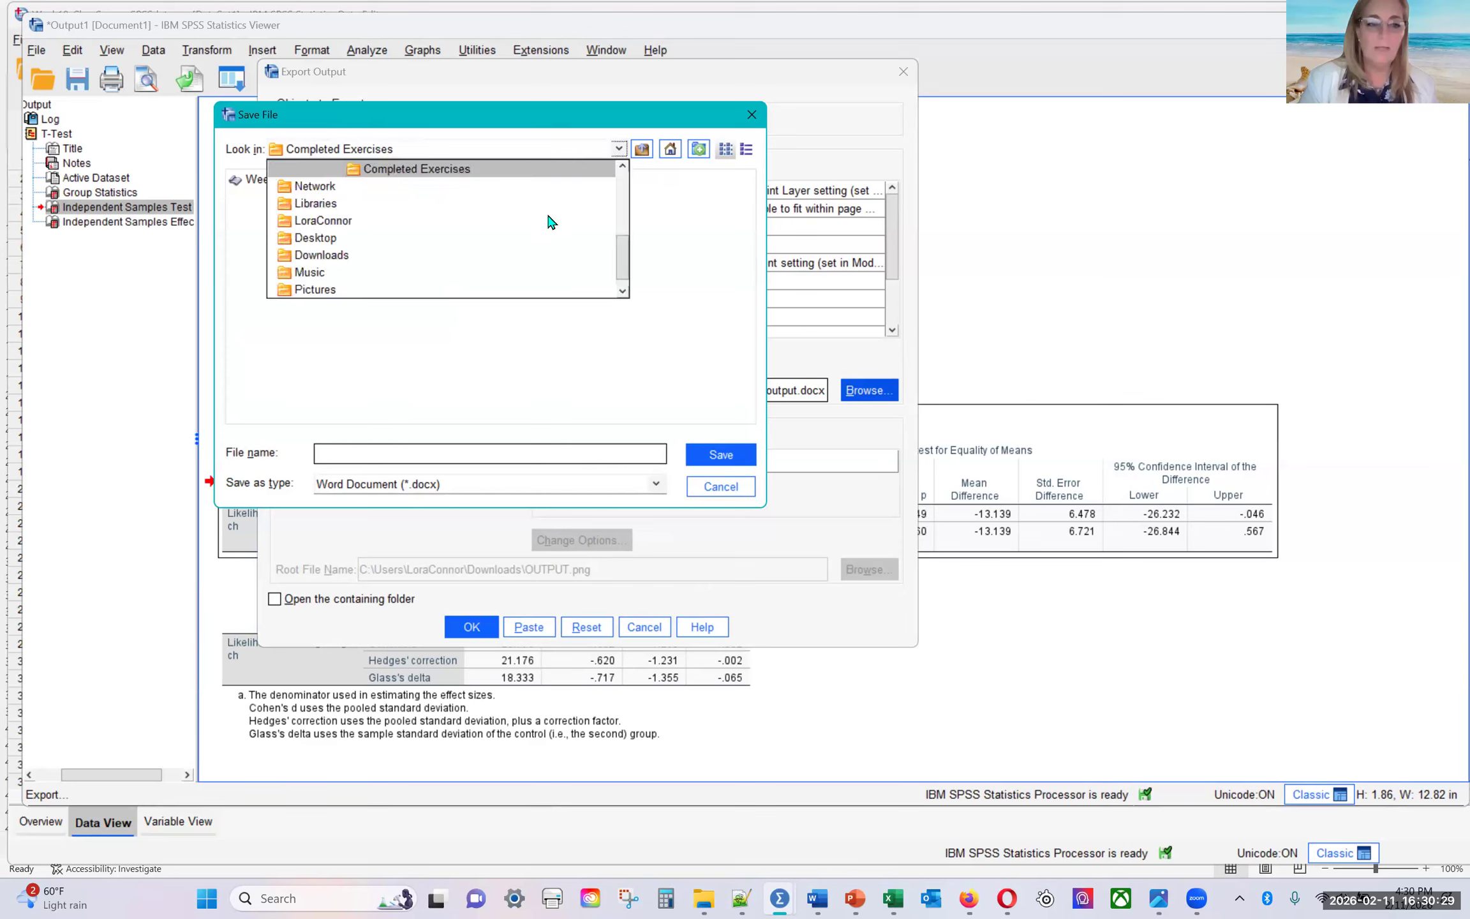
click(531, 255)
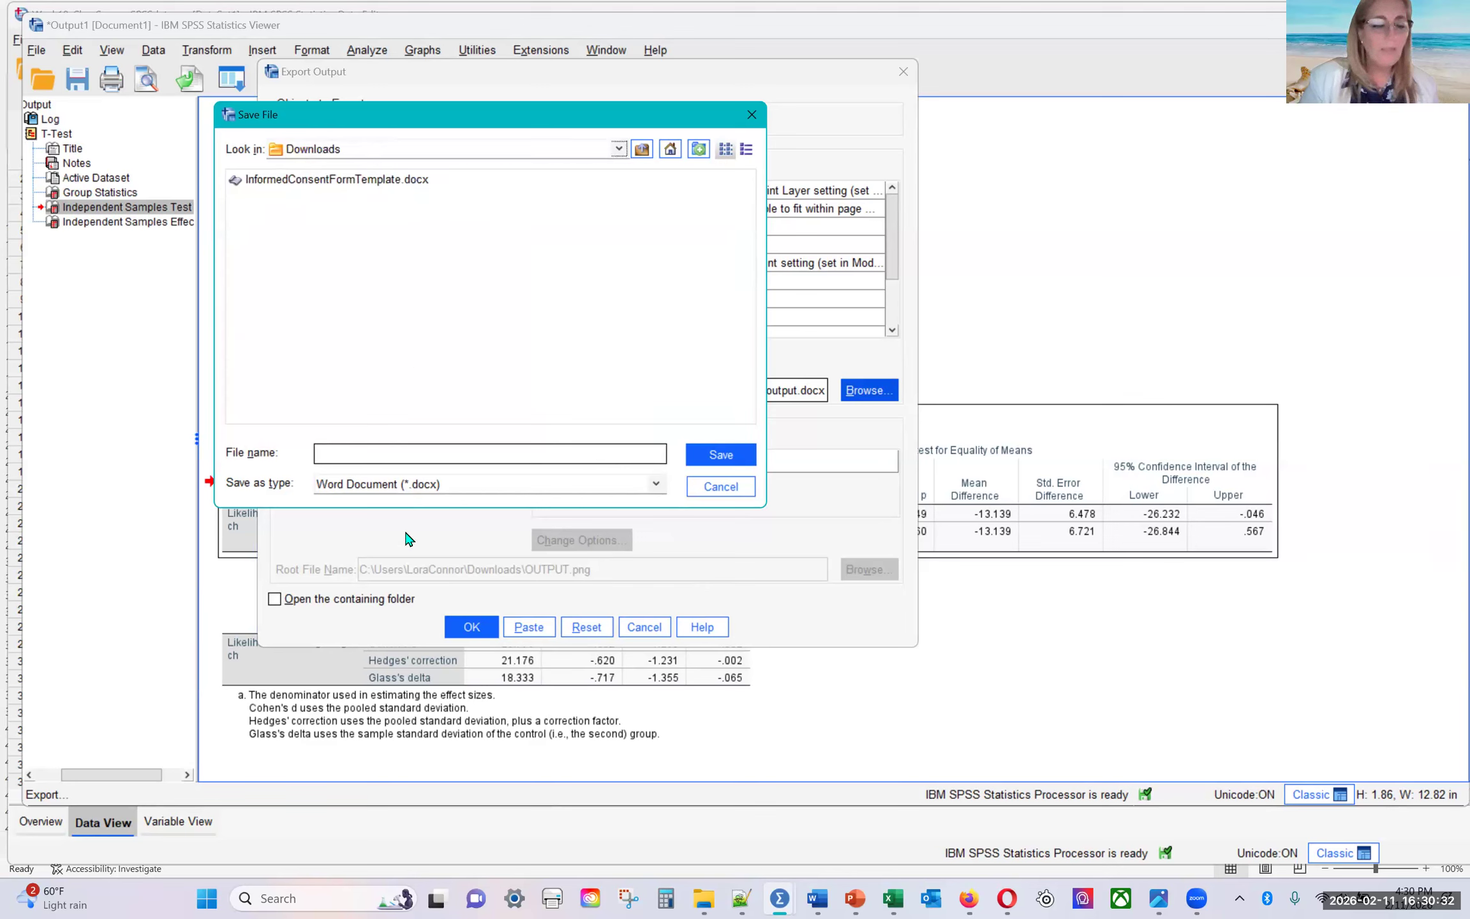
click(357, 453)
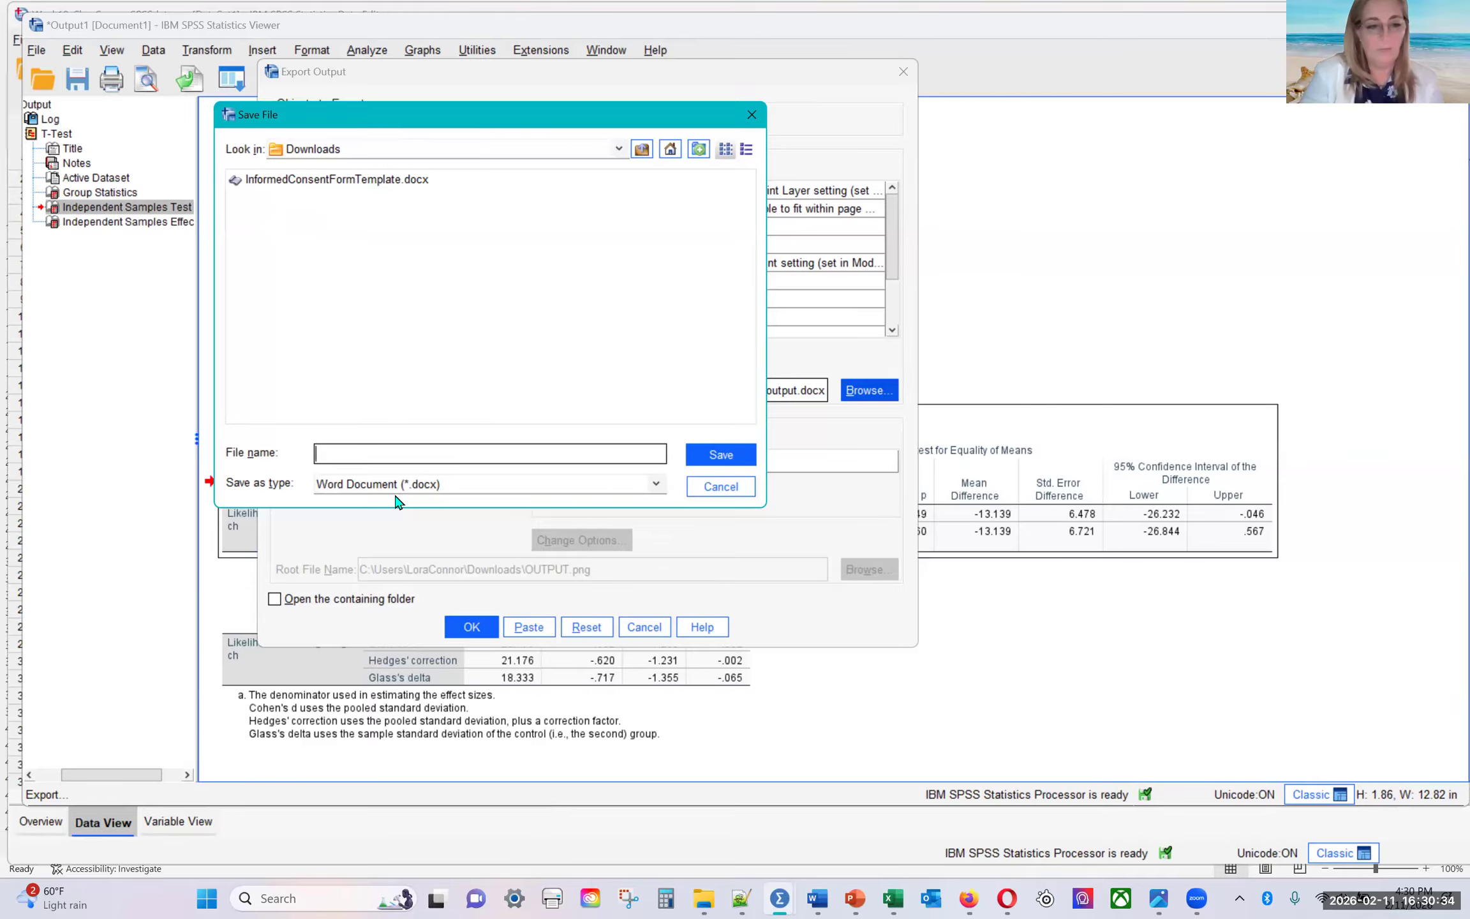
text(Week 10 )
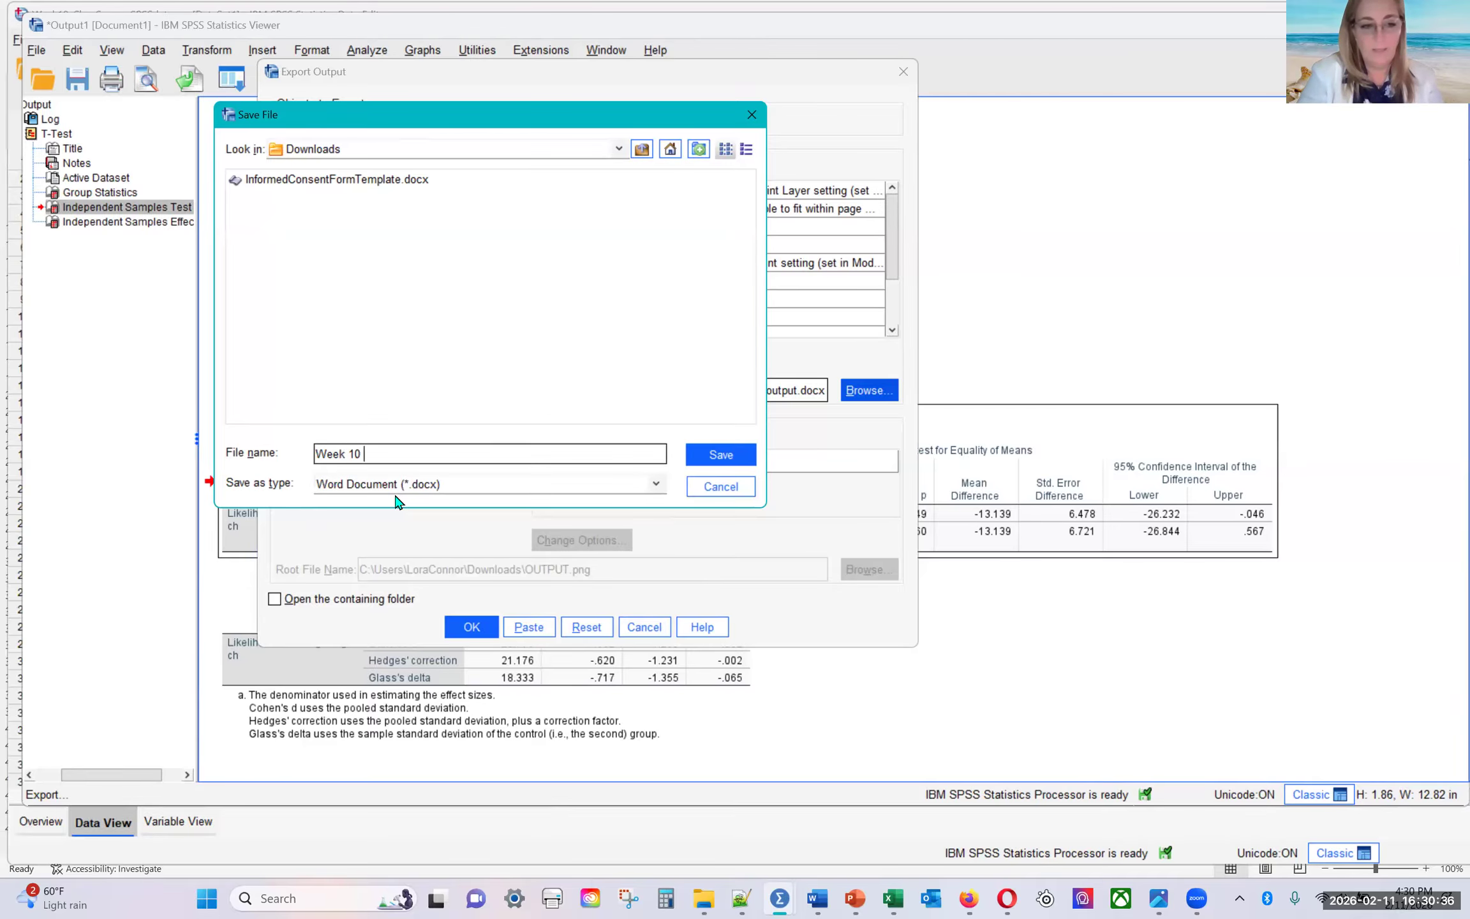
text(t-test)
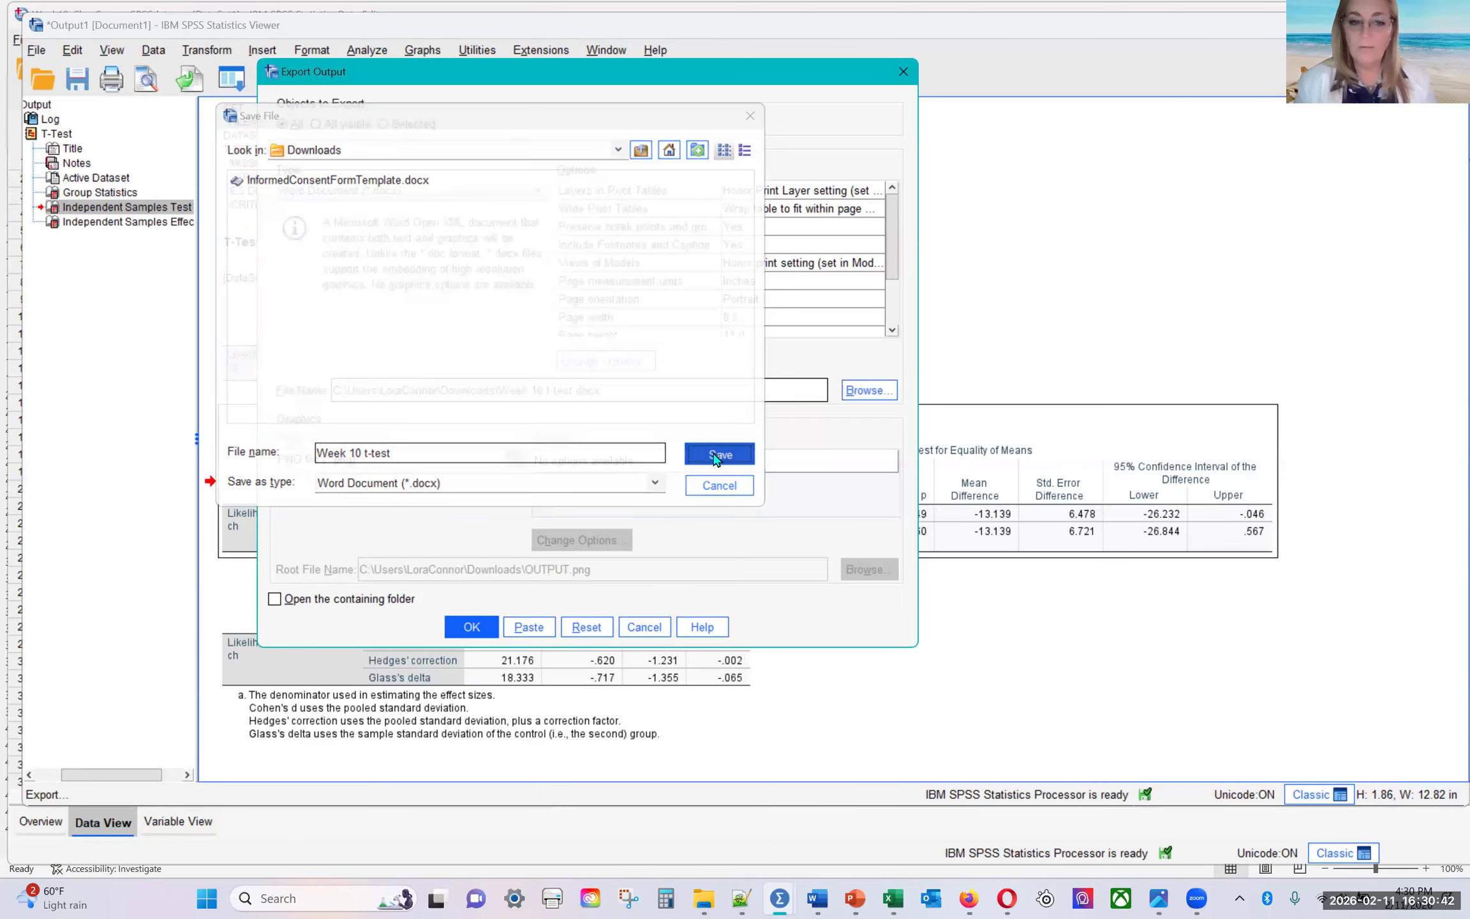
click(716, 456)
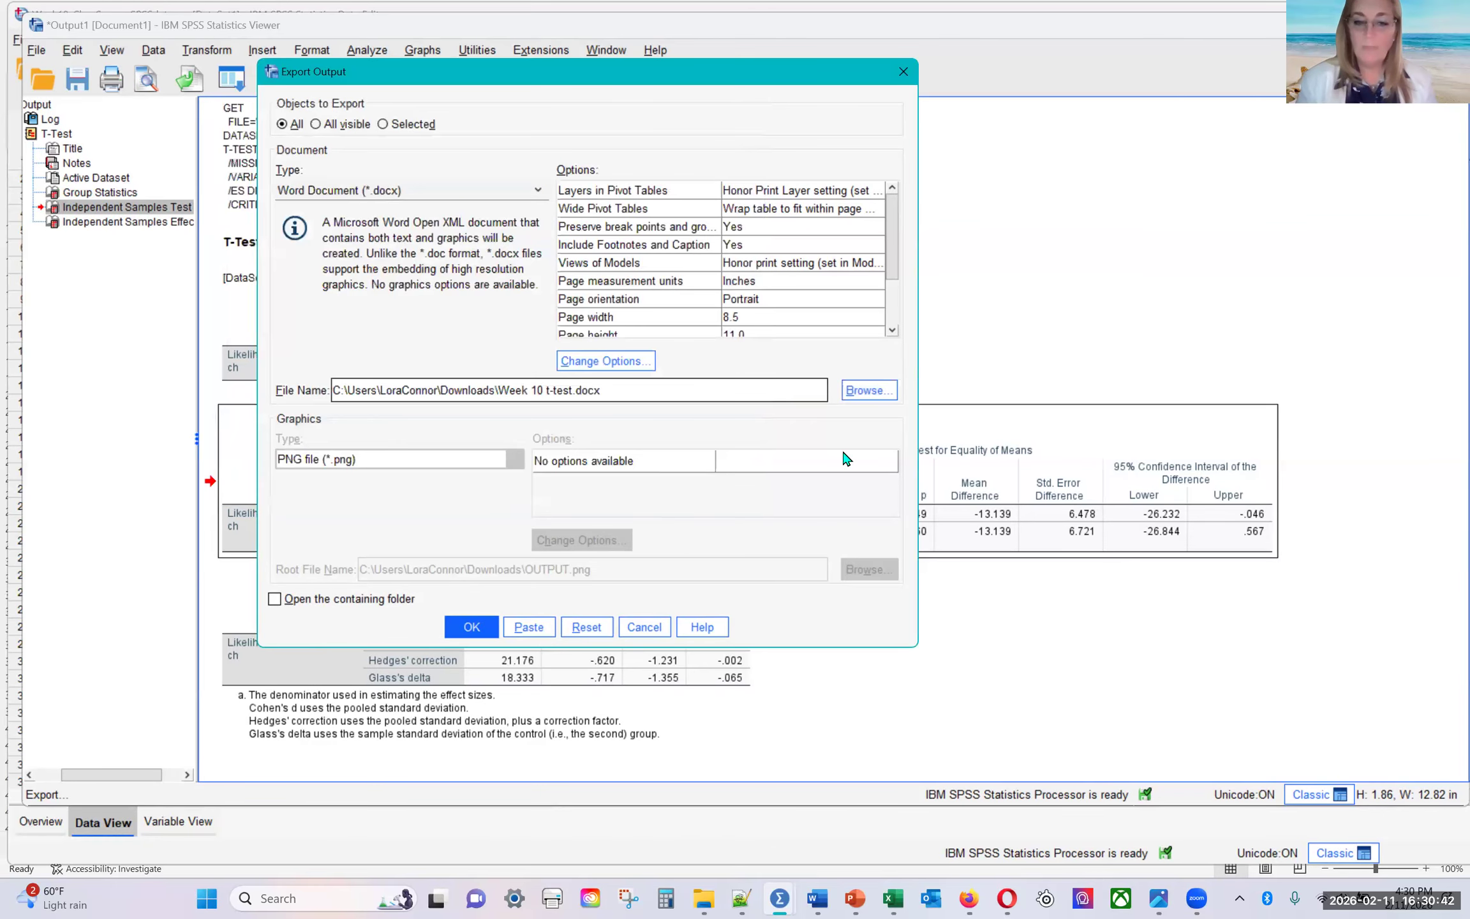
click(468, 632)
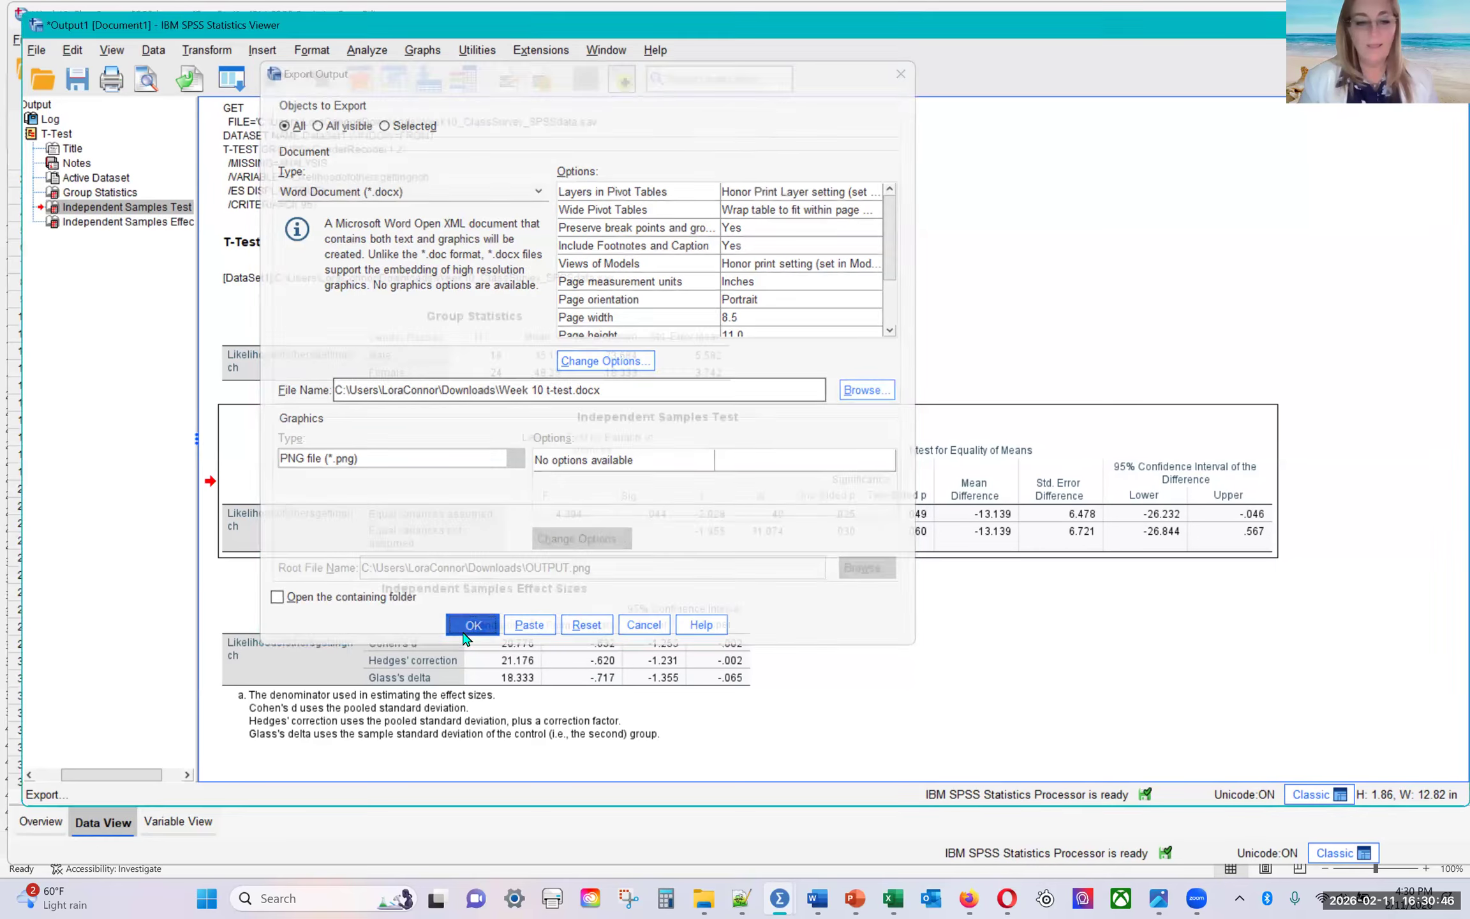